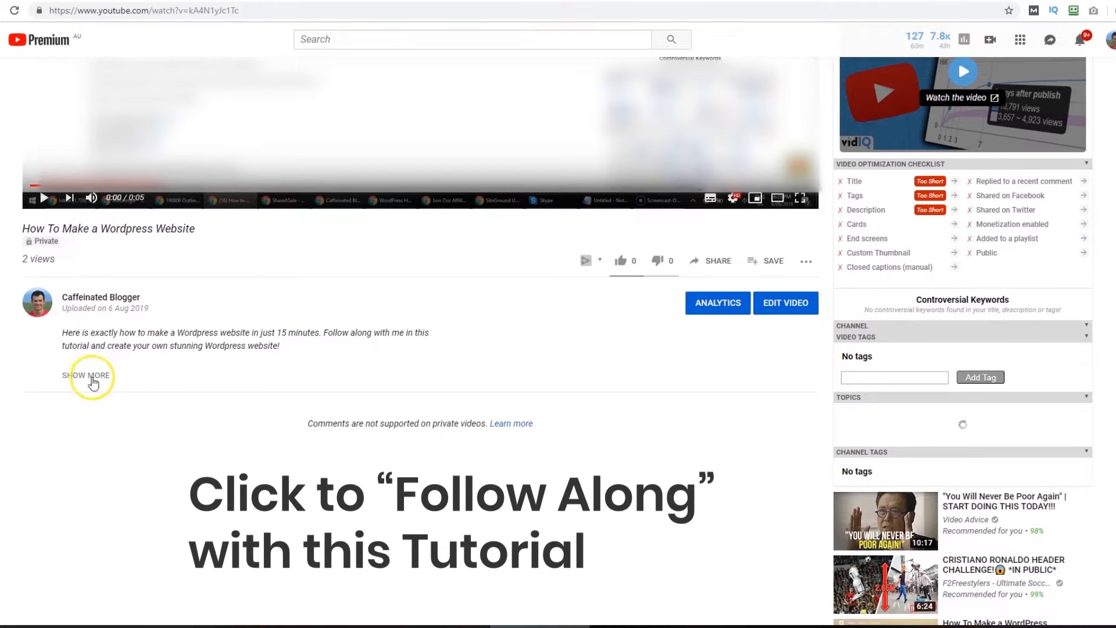
- Open the follow-along guide linked in the video description and go to the domain search from its Step 1
{"action": "left_click", "coordinate": [93, 377]}
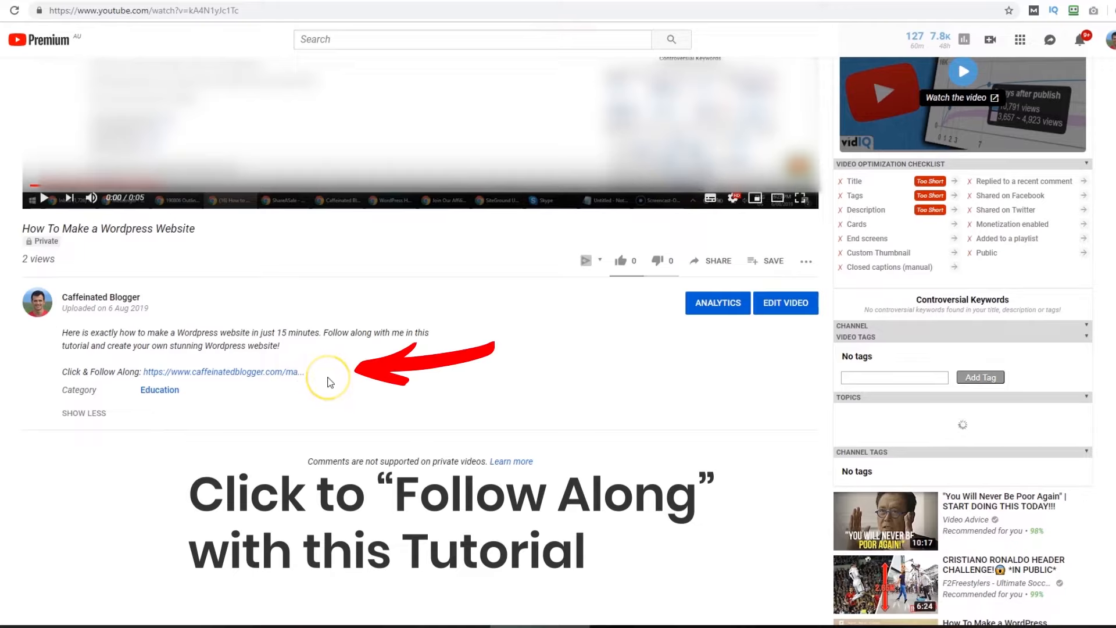
{"action": "left_click", "coordinate": [290, 374]}
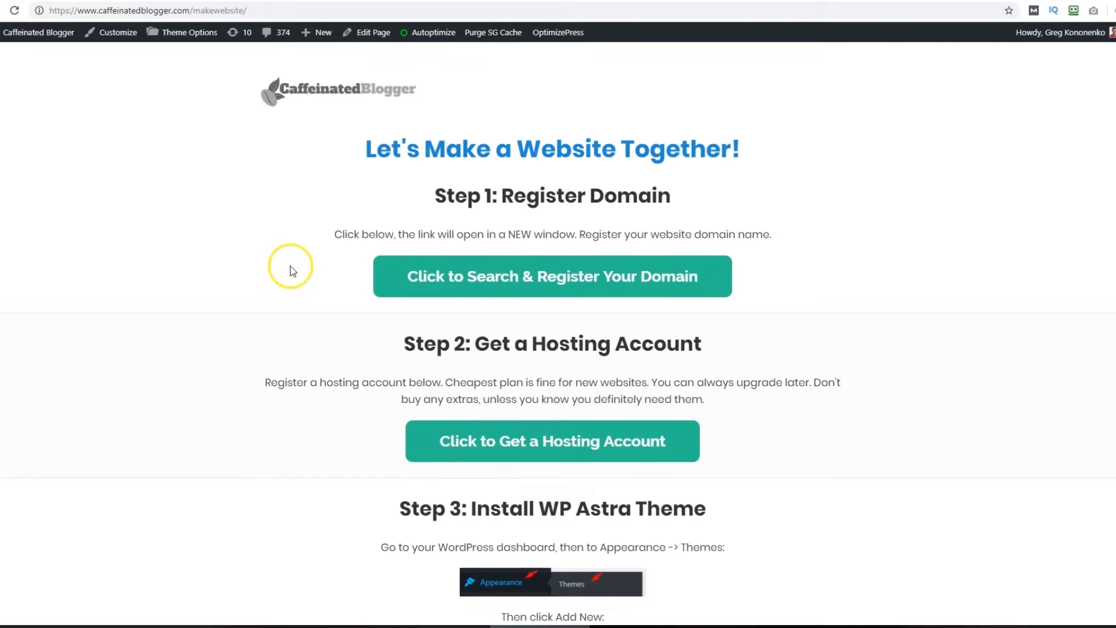
{"action": "left_click", "coordinate": [446, 293]}
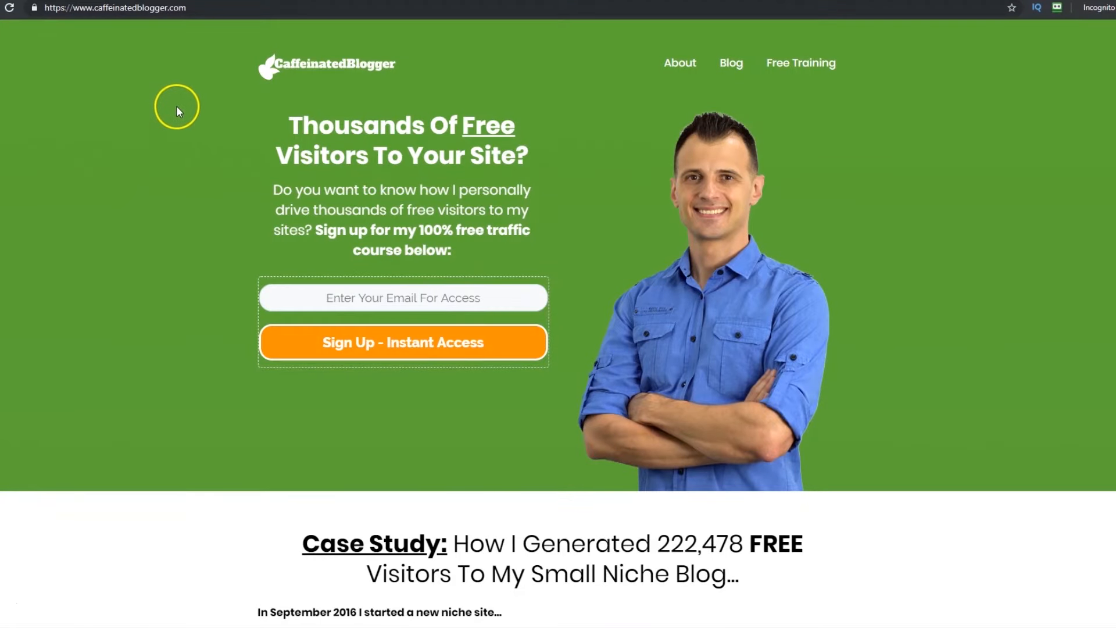
{"action": "left_click_drag", "start_coordinate": [204, 9], "coordinate": [95, 21]}
{"action": "left_click", "coordinate": [84, 260]}
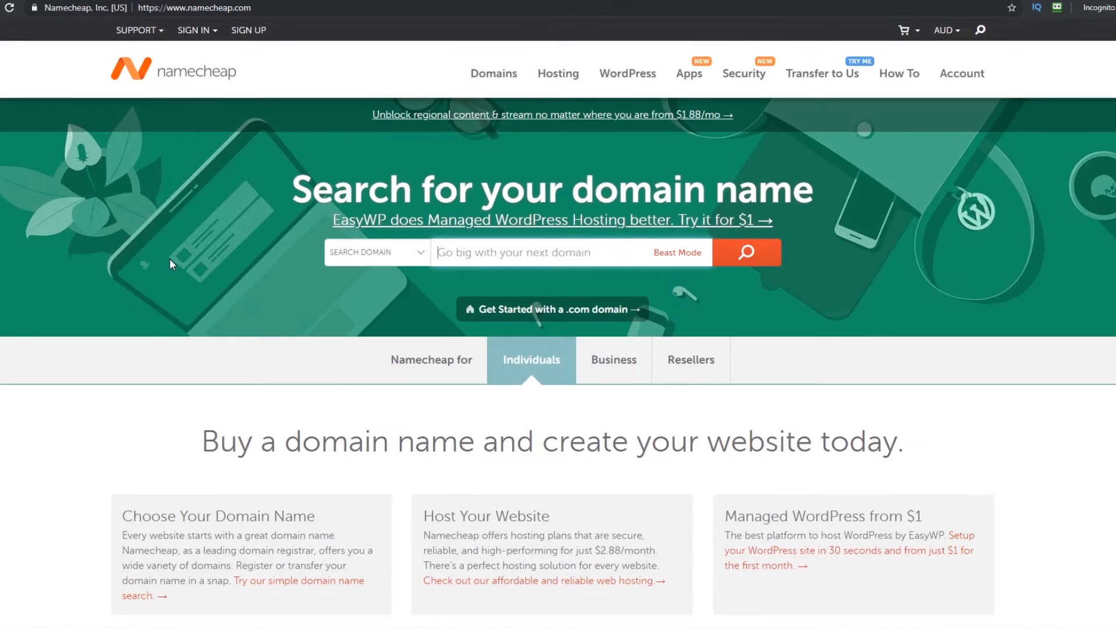
- Search for the domain name gregsawesomewebsite and add gregsawesomewebsite.com to the cart
{"action": "type", "text": "gregsawesomewebsite"}
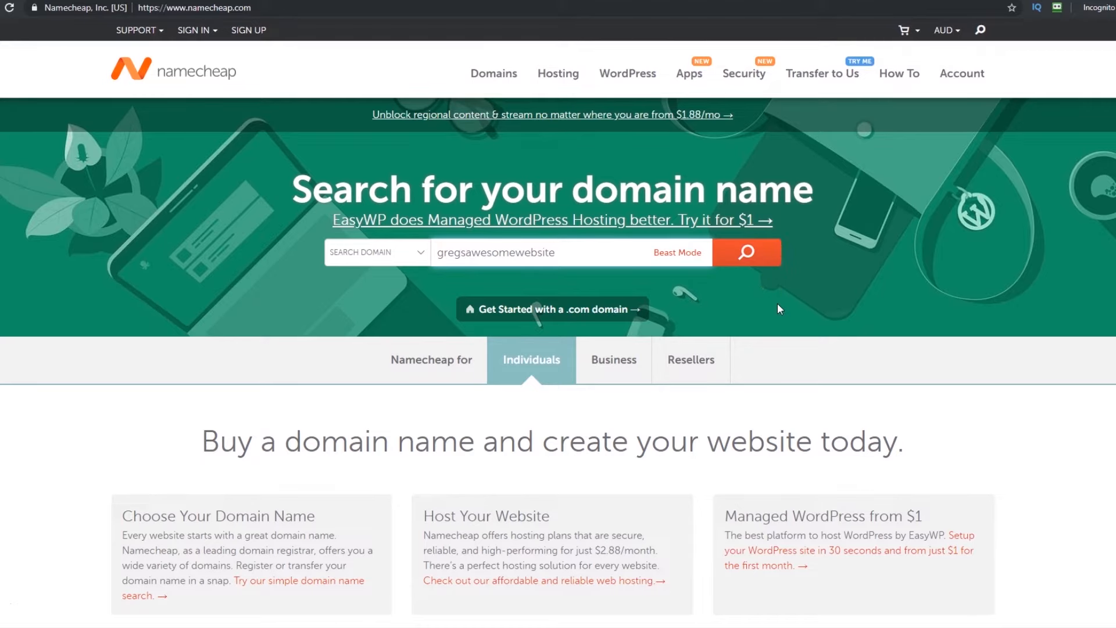
{"action": "left_click", "coordinate": [746, 256]}
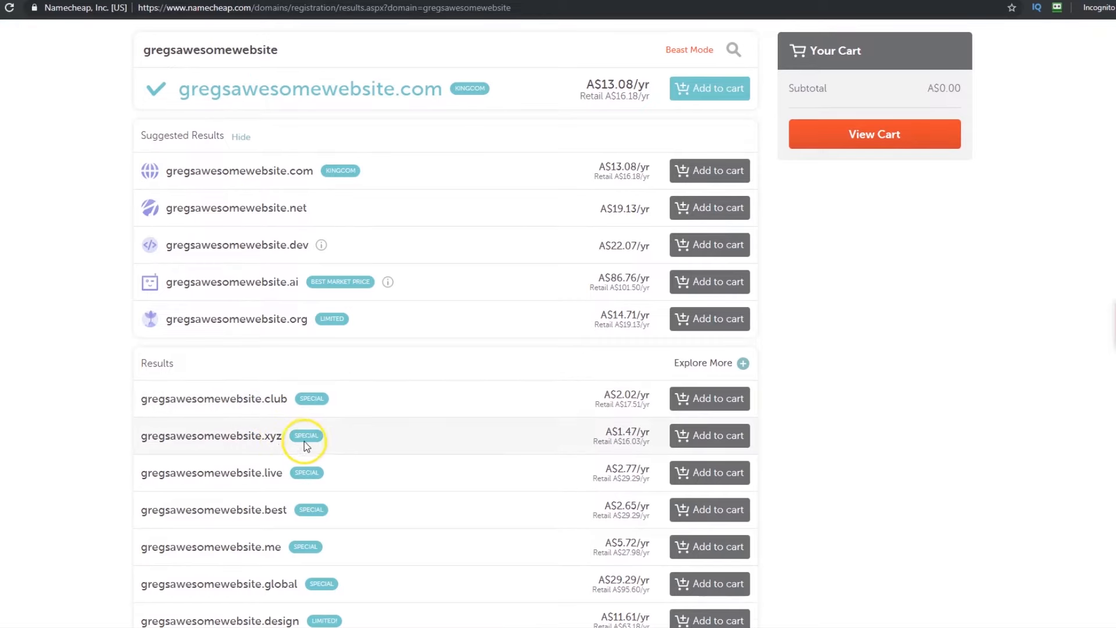
{"action": "scroll", "coordinate": [722, 179], "scroll_direction": "up", "scroll_amount": 2}
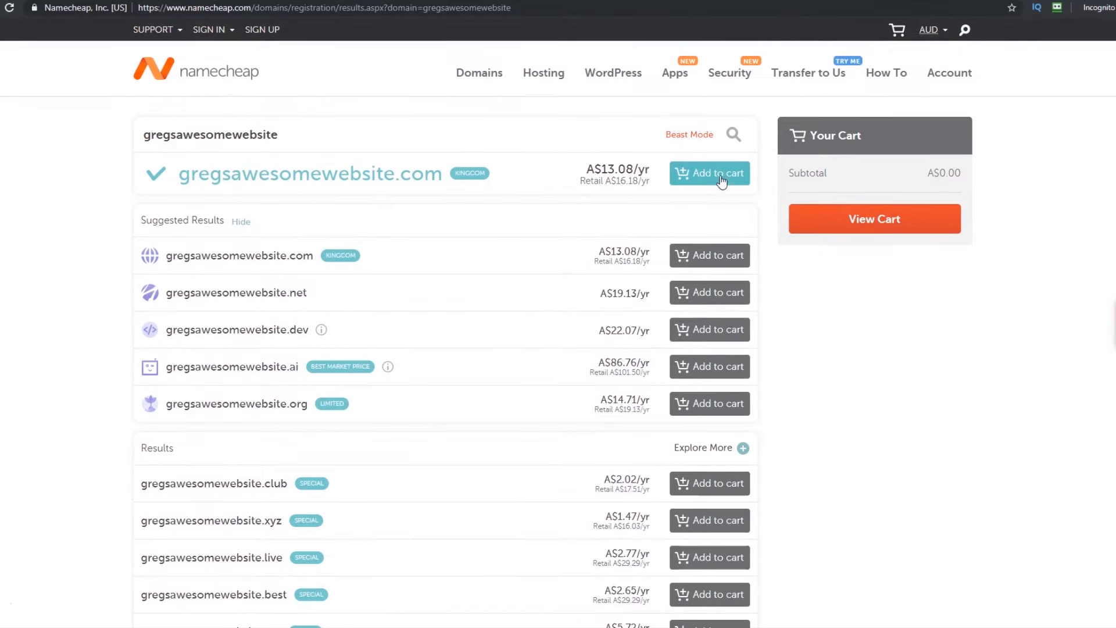
{"action": "left_click", "coordinate": [712, 179]}
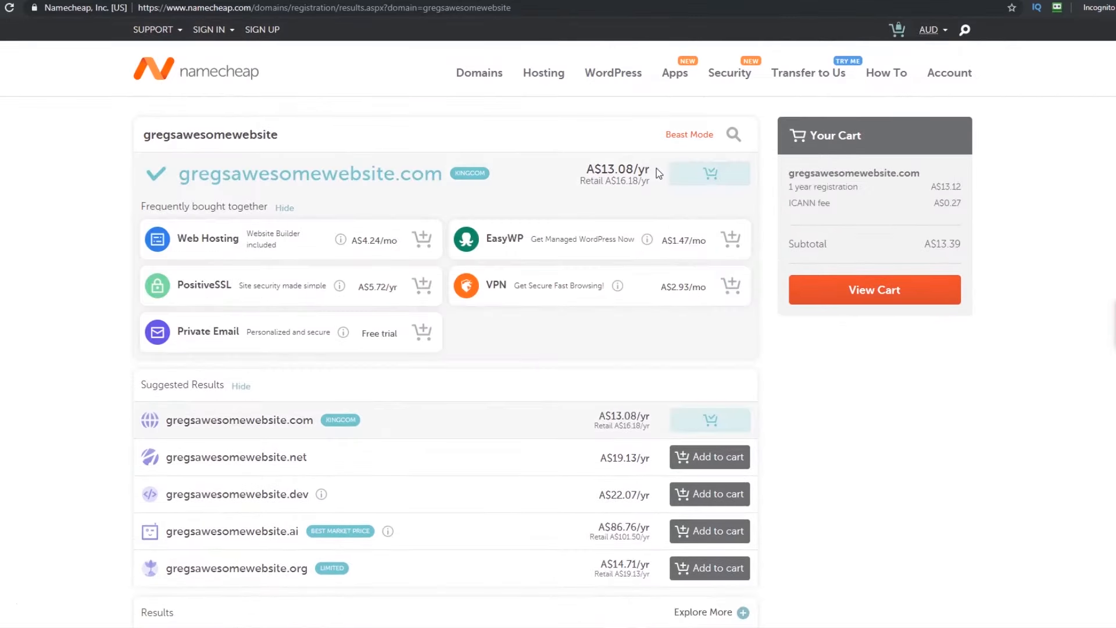
- View the cart without adding any suggested extras and turn on auto-renew for the 1-year domain registration
{"action": "left_click_drag", "start_coordinate": [653, 178], "coordinate": [600, 171]}
{"action": "left_click", "coordinate": [580, 174]}
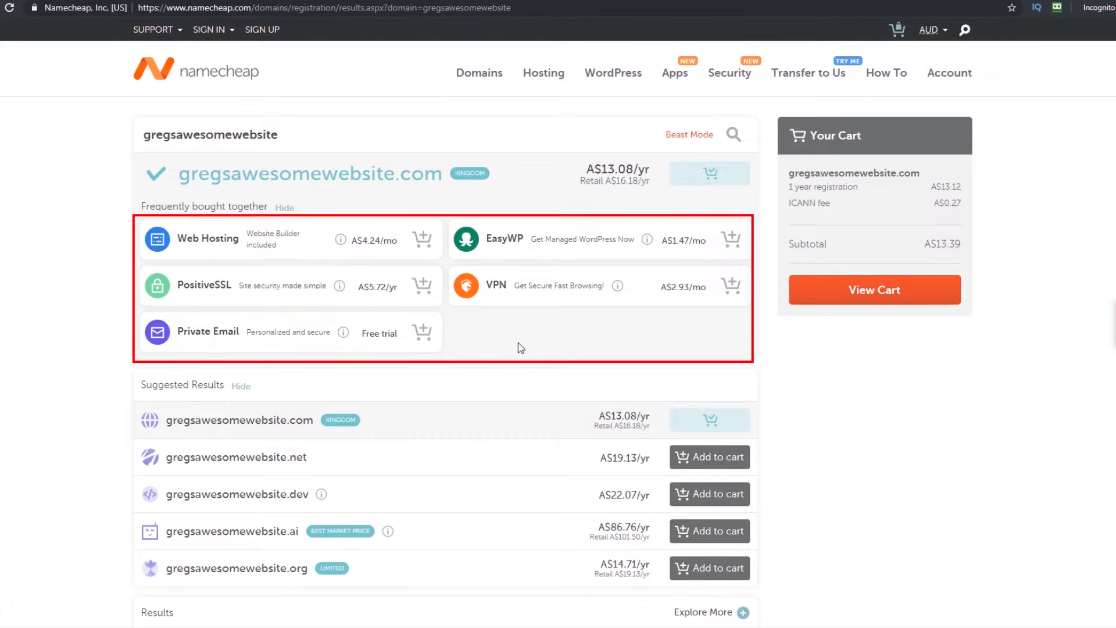
{"action": "left_click", "coordinate": [890, 301]}
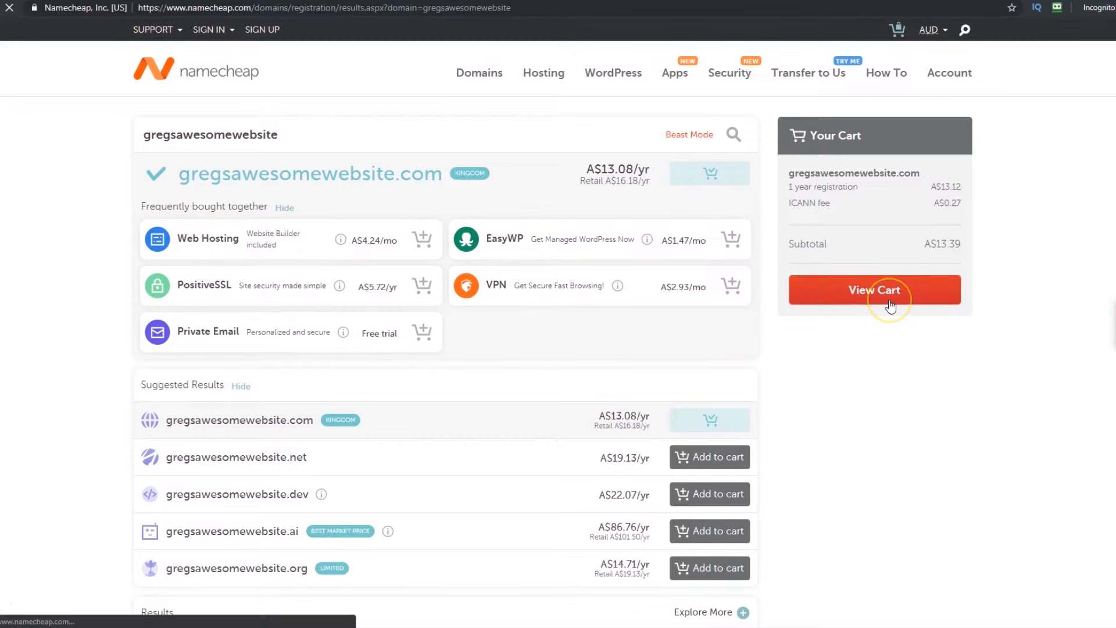
{"action": "left_click", "coordinate": [596, 187]}
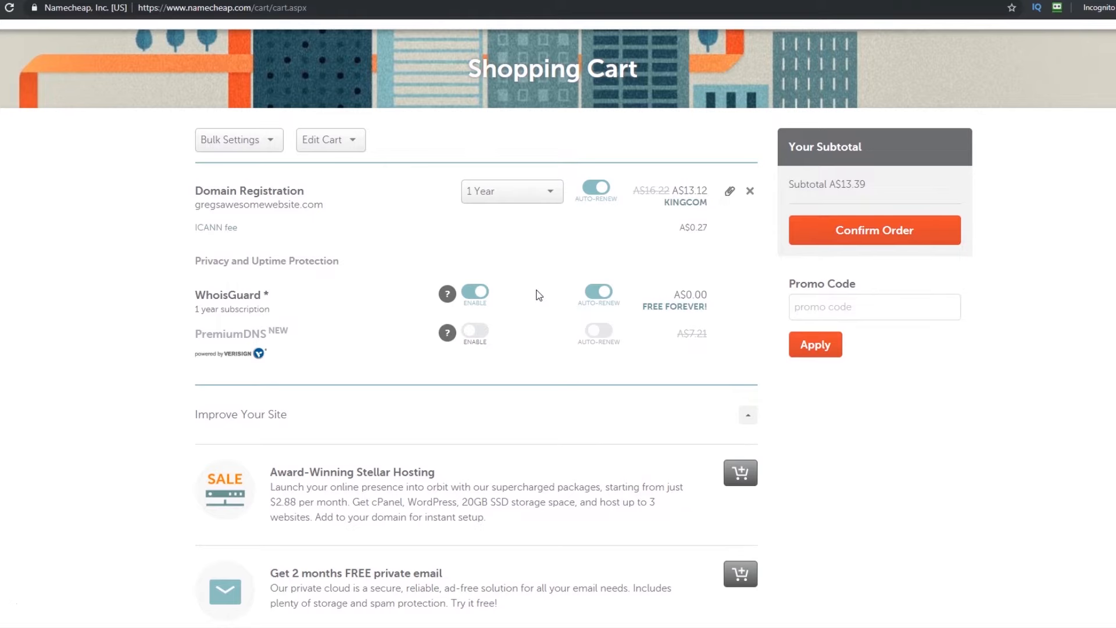
- Confirm the order without add-ons and create the customer account with a username, password, full name and email address
{"action": "left_click", "coordinate": [516, 297]}
{"action": "left_click_drag", "start_coordinate": [1115, 97], "coordinate": [1115, 294]}
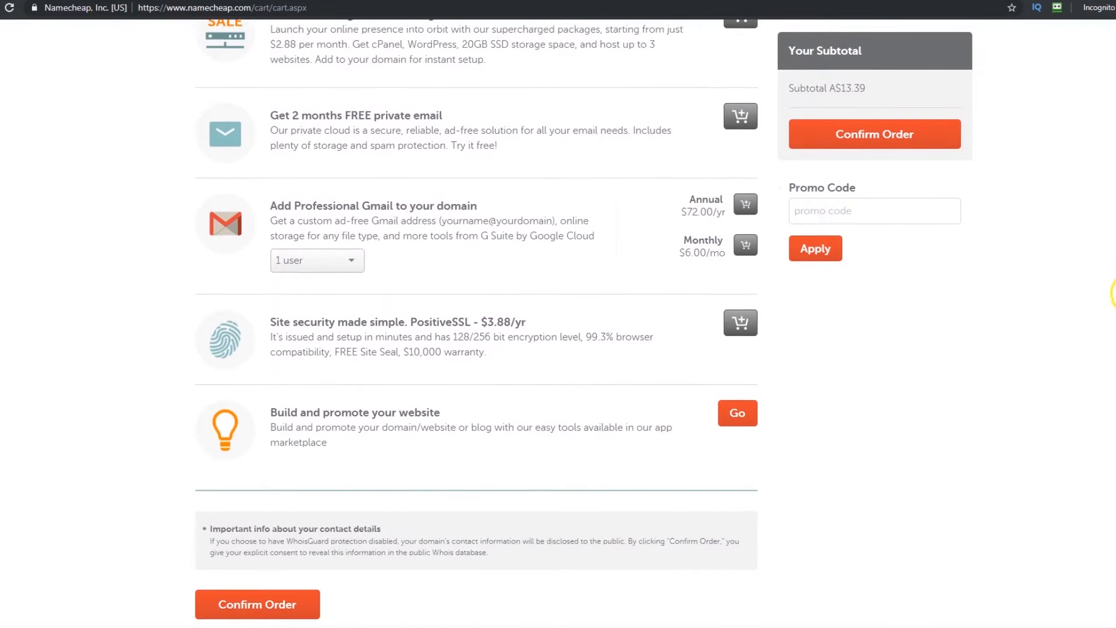
{"action": "scroll", "coordinate": [1111, 293], "scroll_direction": "down", "scroll_amount": 3}
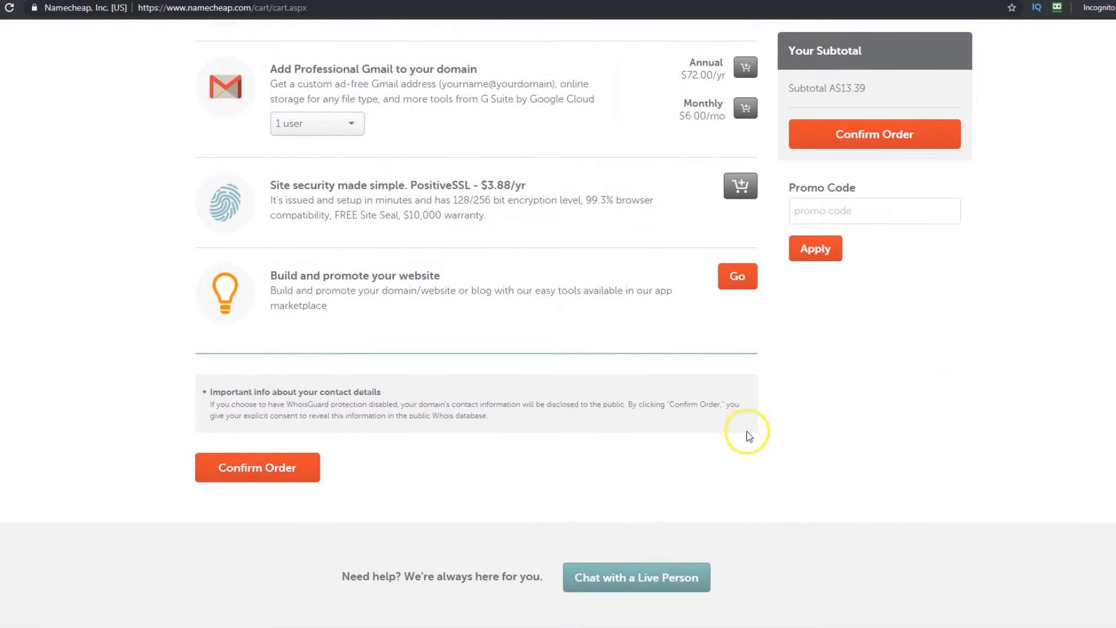
{"action": "left_click", "coordinate": [243, 472]}
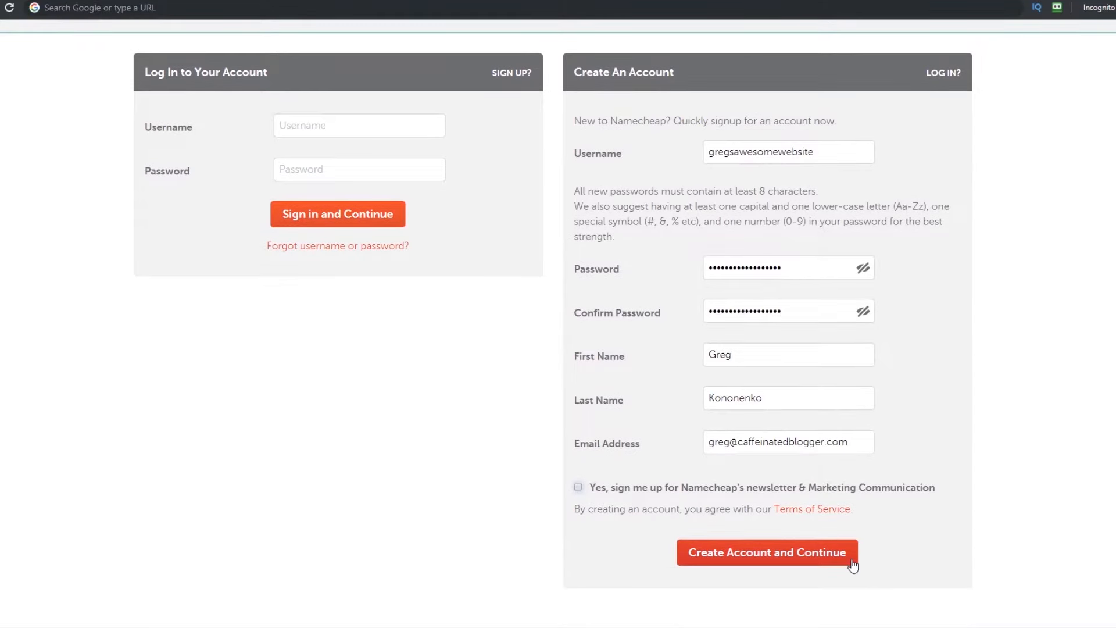
{"action": "left_click", "coordinate": [831, 561]}
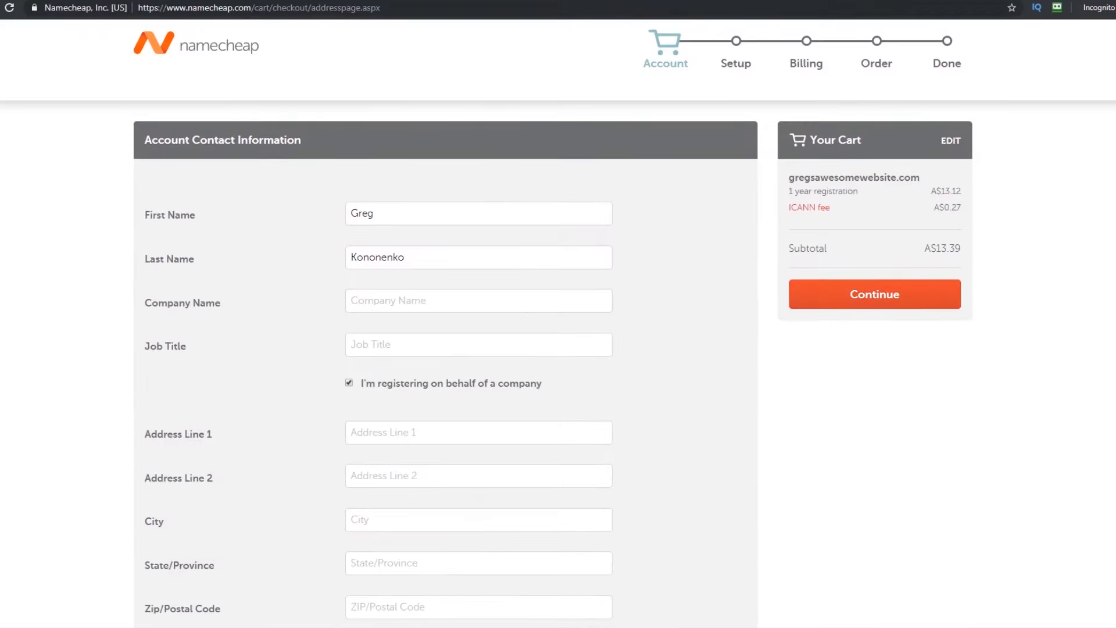
- Submit the personal contact details, not on behalf of a company, and accept the default Whois contacts with WhoisGuard enabled
{"action": "scroll", "coordinate": [558, 323], "scroll_direction": "down", "scroll_amount": 1}
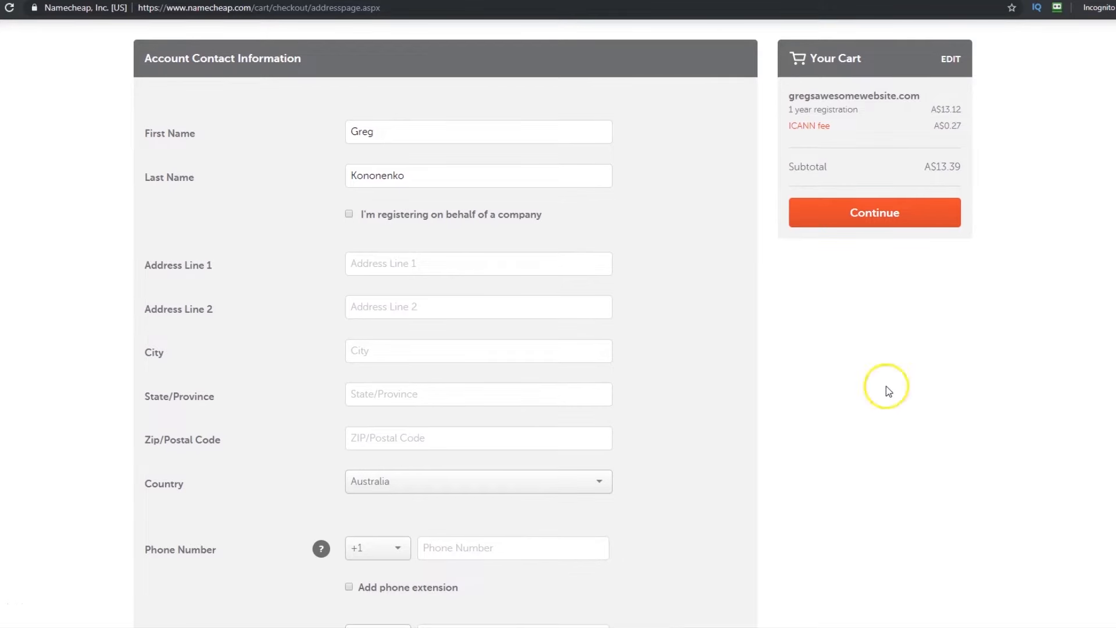
{"action": "scroll", "coordinate": [886, 386], "scroll_direction": "down", "scroll_amount": 1}
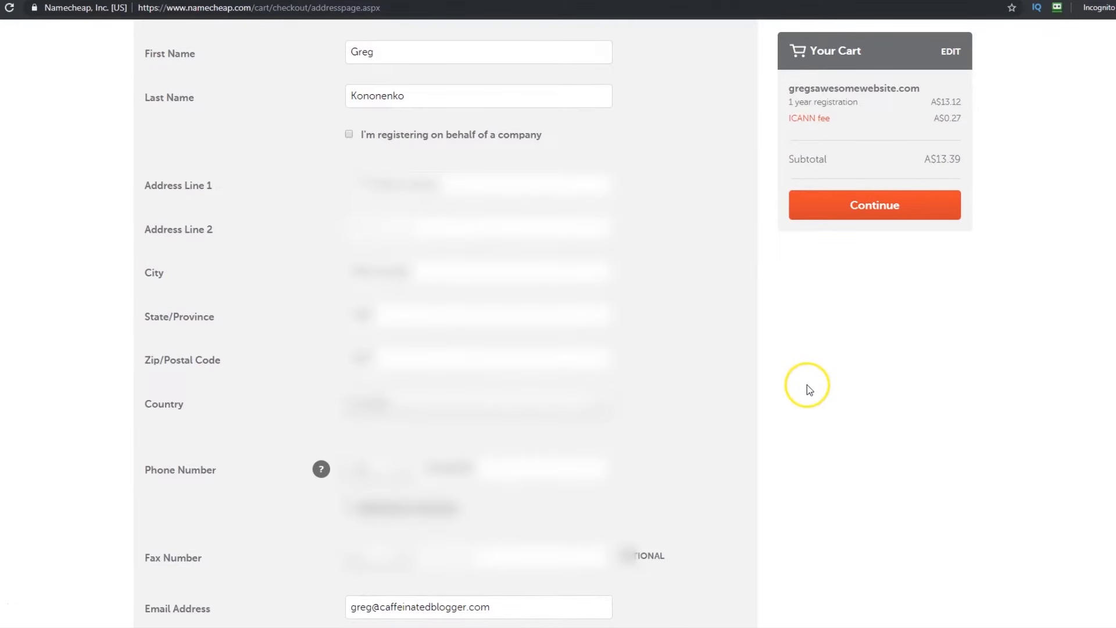
{"action": "left_click", "coordinate": [833, 212]}
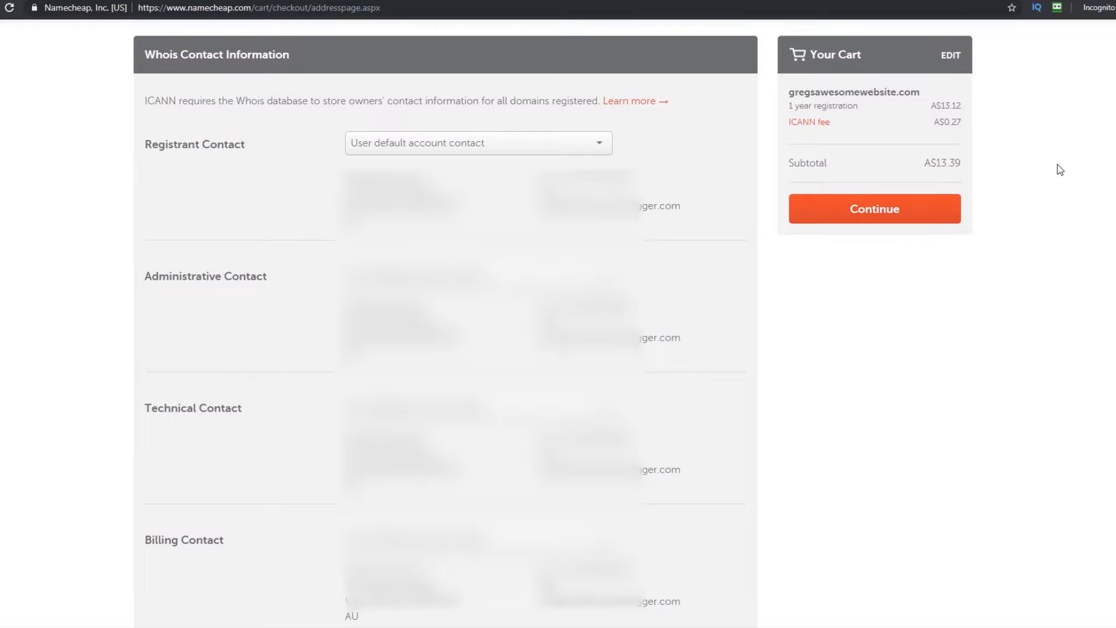
{"action": "scroll", "coordinate": [618, 394], "scroll_direction": "down", "scroll_amount": 8}
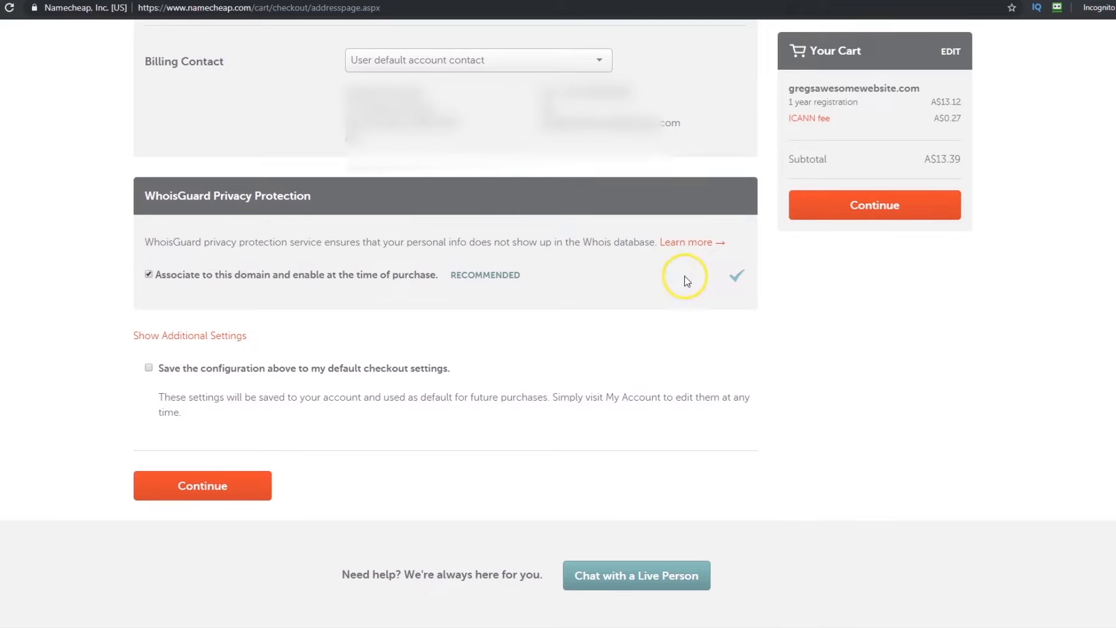
{"action": "left_click", "coordinate": [243, 497]}
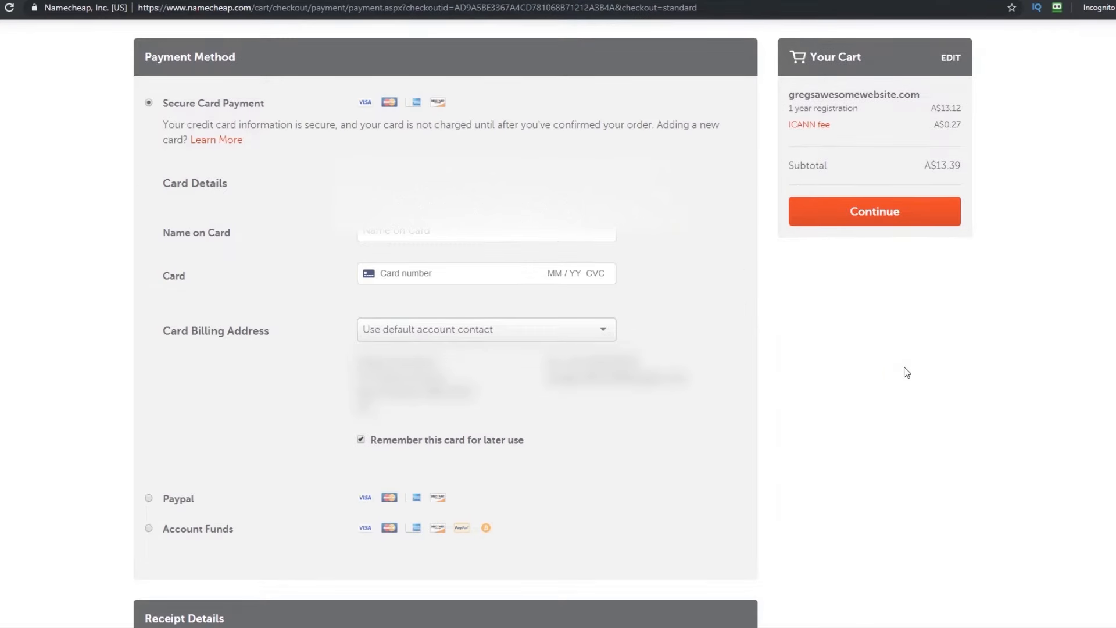
- Pay for the order with PayPal, keeping auto-renewal for the domain registration and WhoisGuard but not for PremiumDNS
{"action": "left_click", "coordinate": [150, 512]}
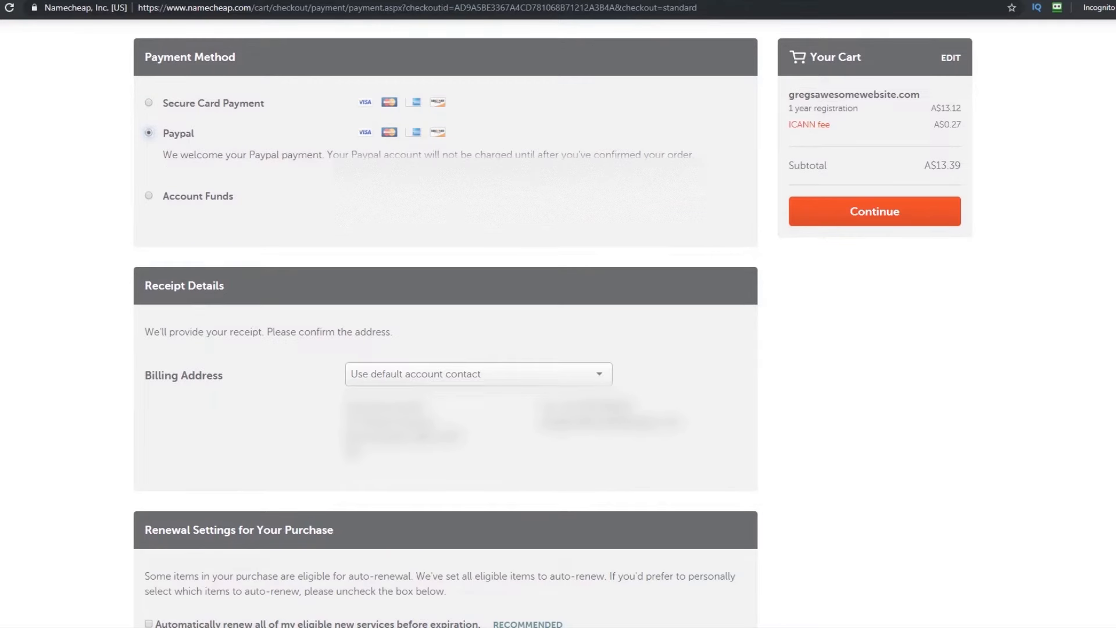
{"action": "scroll", "coordinate": [146, 222], "scroll_direction": "down", "scroll_amount": 4}
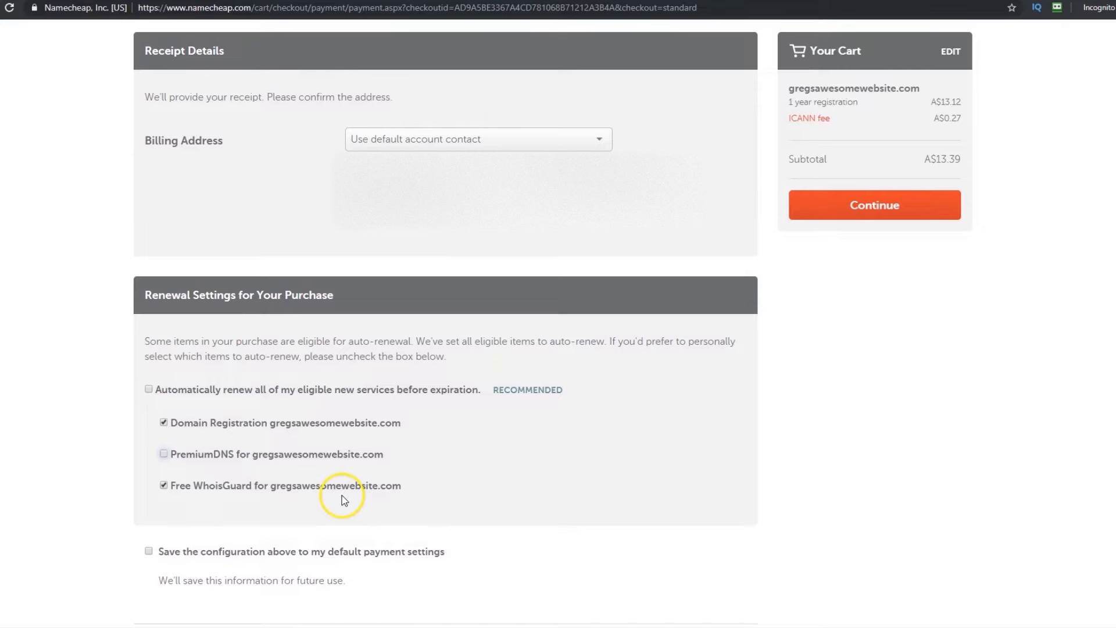
{"action": "scroll", "coordinate": [549, 518], "scroll_direction": "down", "scroll_amount": 1}
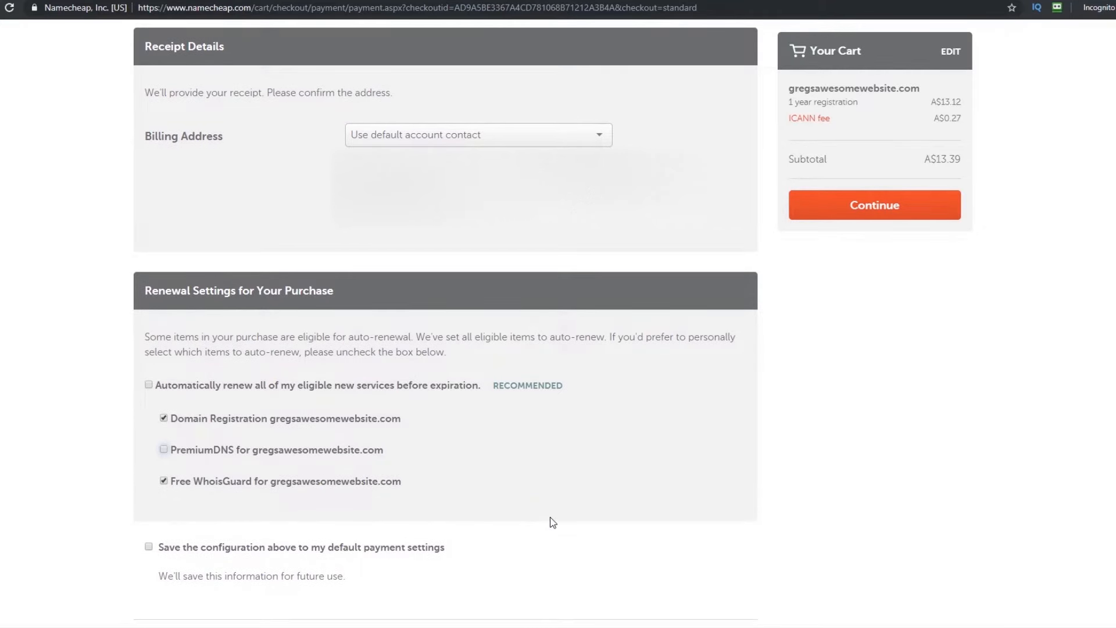
{"action": "left_click", "coordinate": [843, 262]}
{"action": "left_click", "coordinate": [846, 212]}
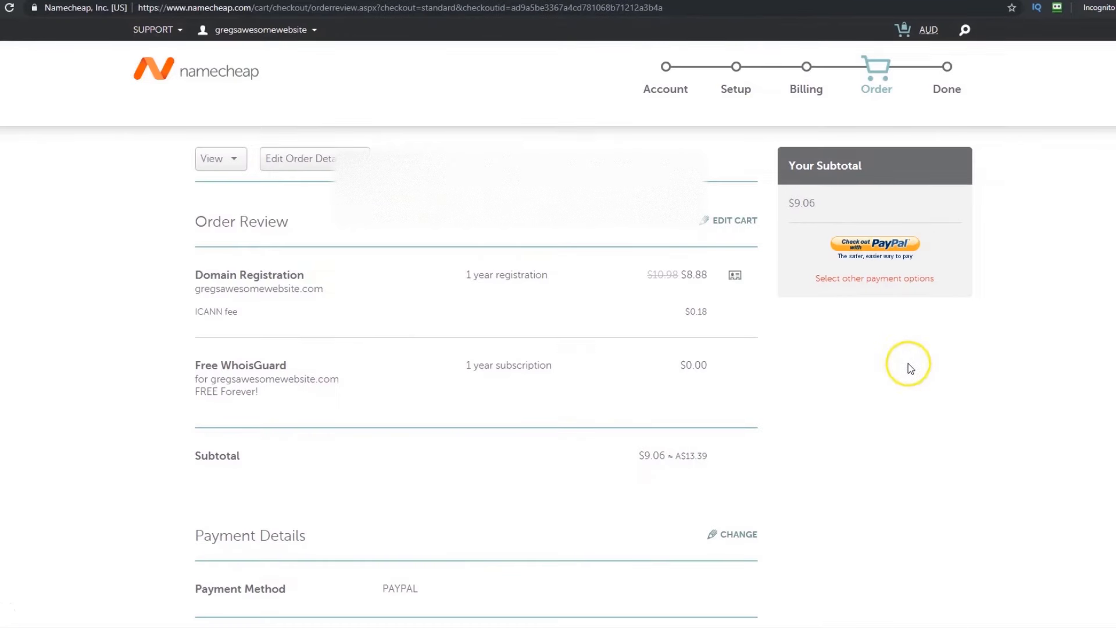
{"action": "left_click", "coordinate": [883, 254]}
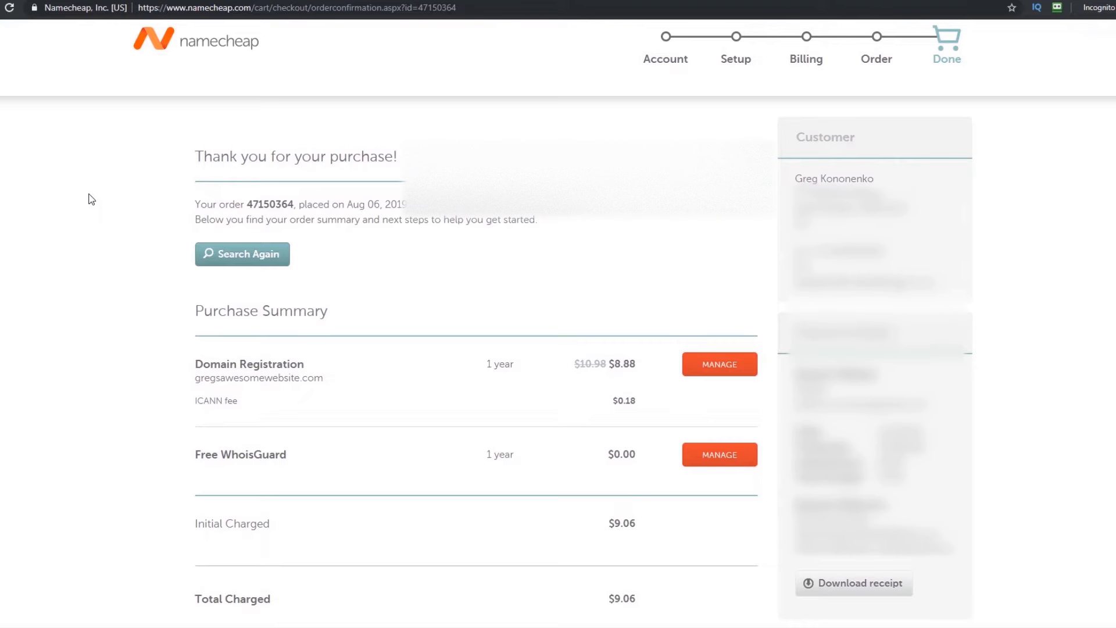
- Review the domain registration and Free WhoisGuard items in the purchase summary
{"action": "scroll", "coordinate": [92, 200], "scroll_direction": "down", "scroll_amount": 1}
{"action": "left_click_drag", "start_coordinate": [323, 364], "coordinate": [194, 349]}
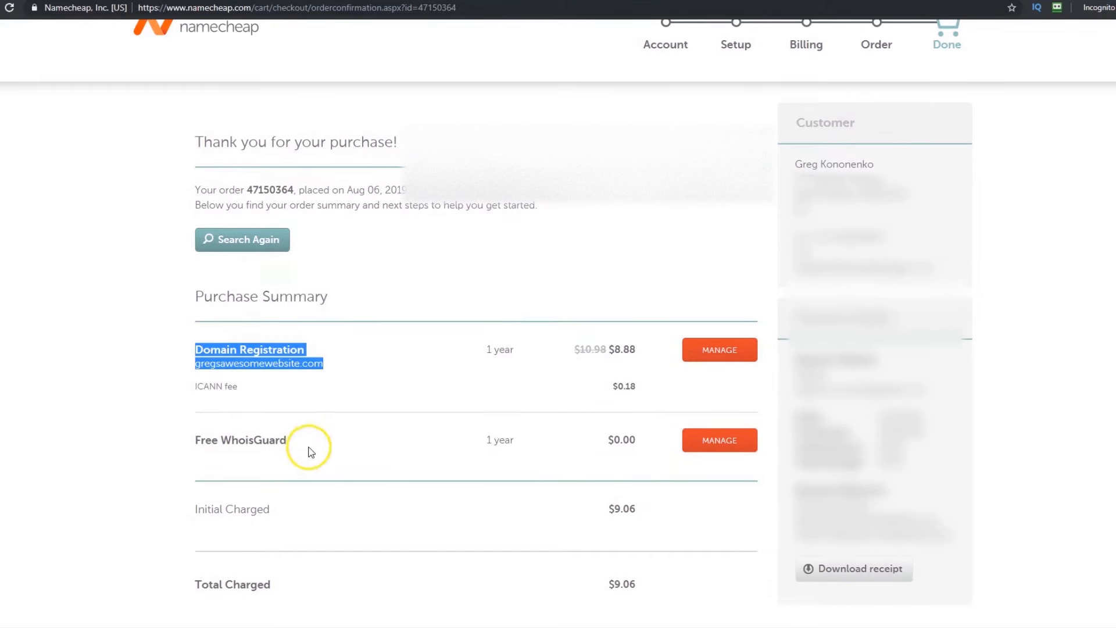
{"action": "left_click_drag", "start_coordinate": [311, 452], "coordinate": [187, 443]}
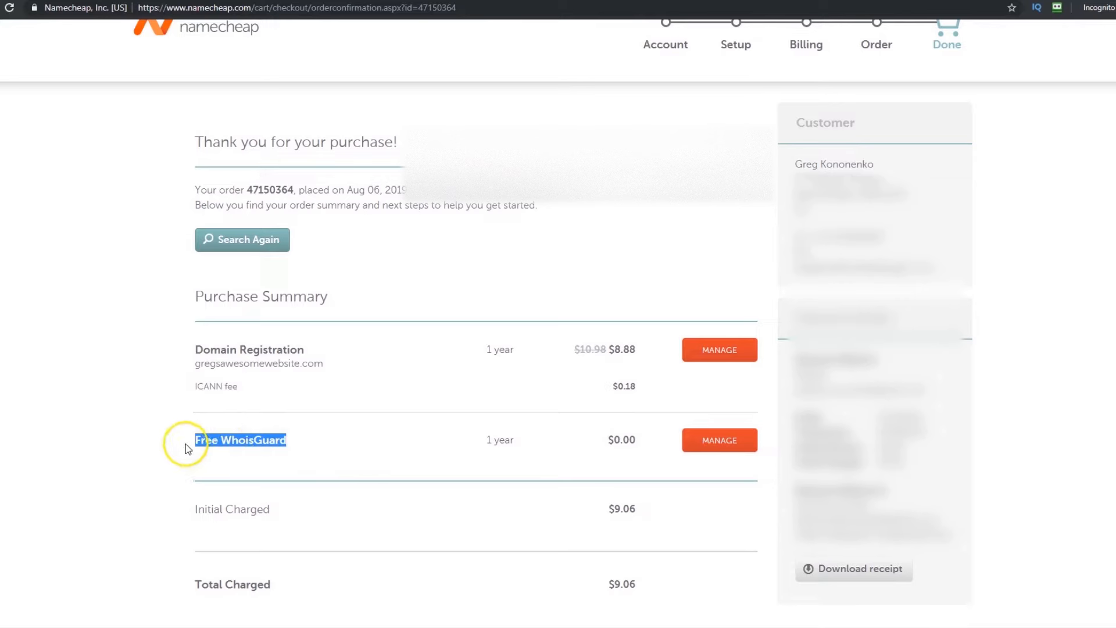
{"action": "left_click", "coordinate": [321, 446]}
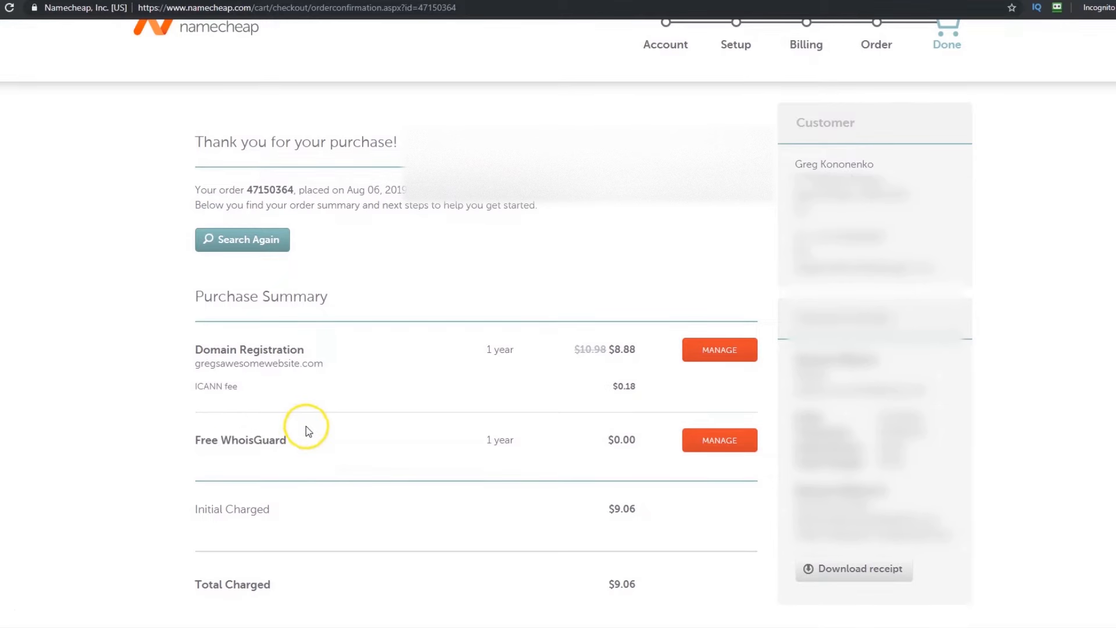
- Open the management details of gregsawesomewebsite.com from the order and check its status and WhoisGuard protection
{"action": "left_click", "coordinate": [732, 356]}
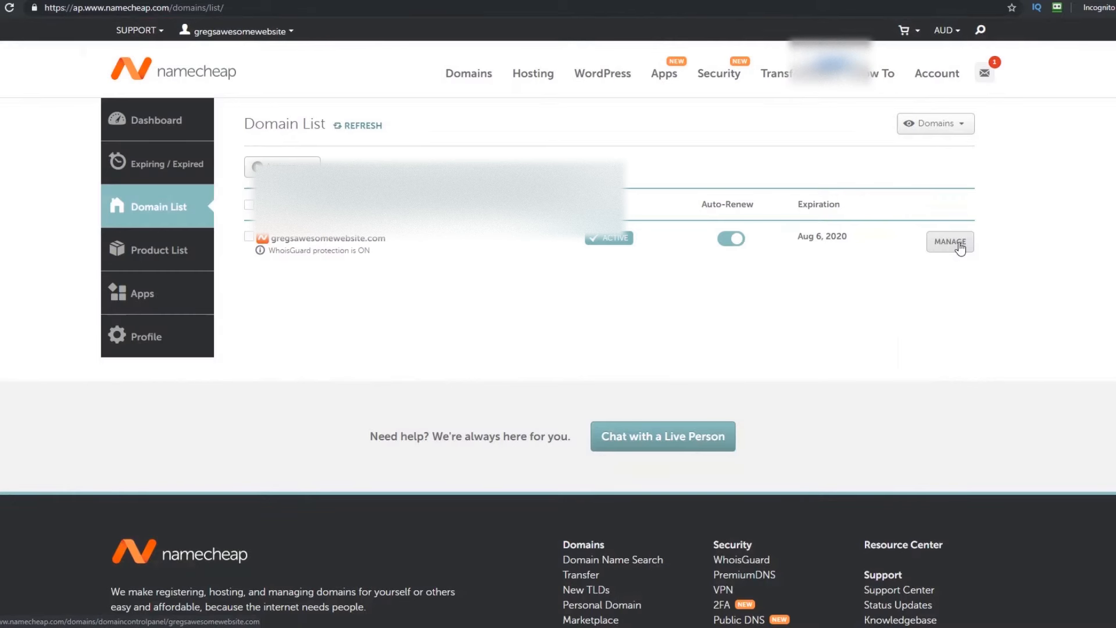
{"action": "left_click", "coordinate": [959, 246]}
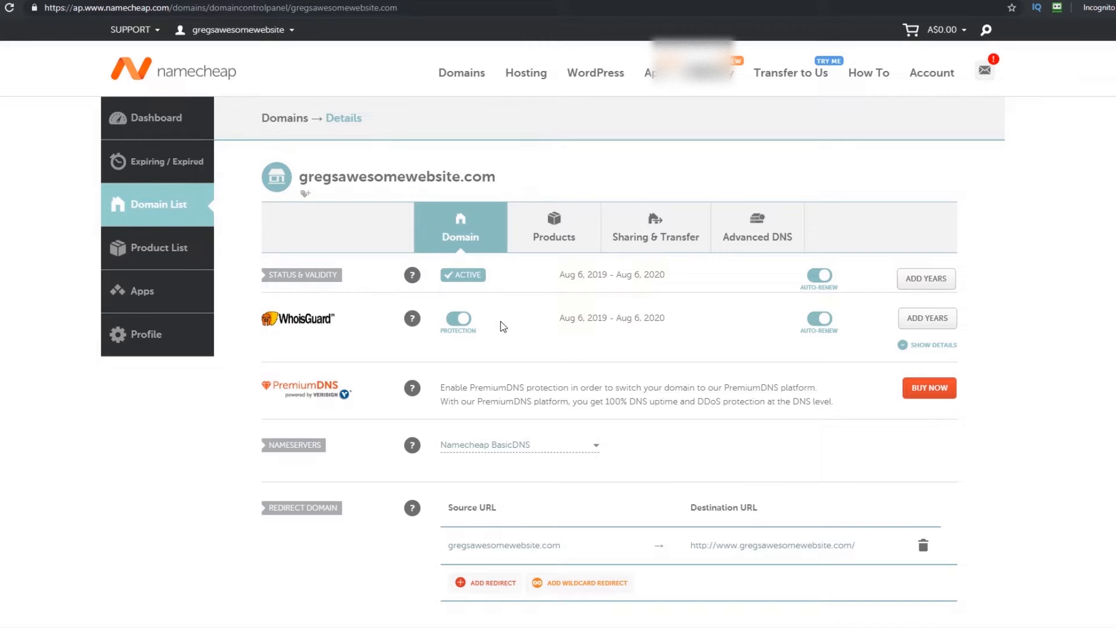
{"action": "left_click", "coordinate": [516, 318]}
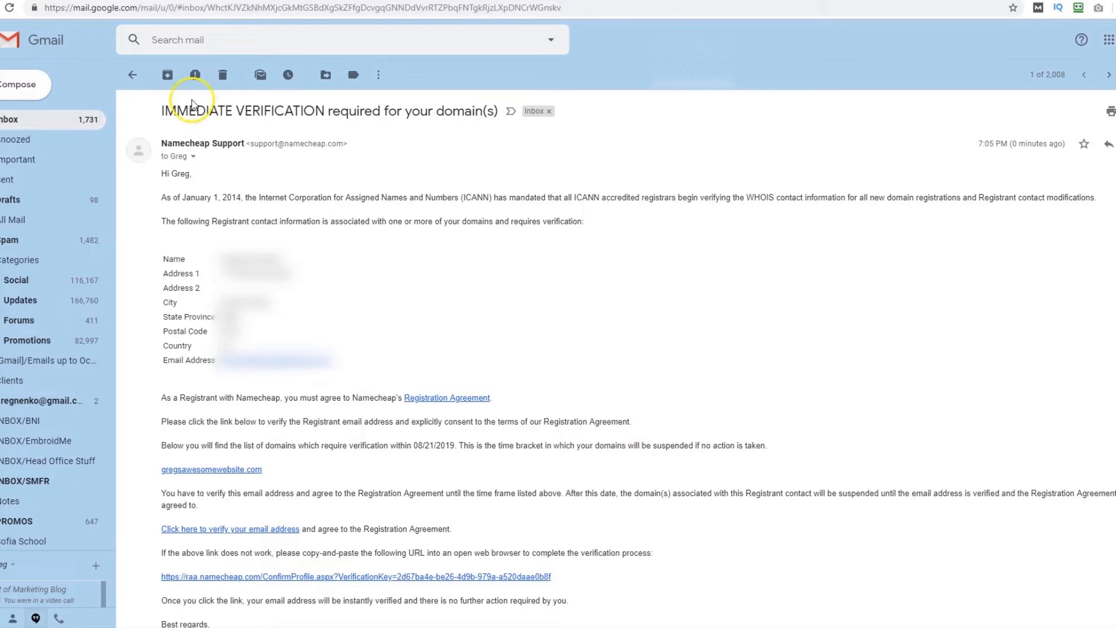
- Switch to Gmail and verify the registrant's email address through the link in Namecheap's domain verification message
{"action": "left_click_drag", "start_coordinate": [190, 110], "coordinate": [504, 154]}
{"action": "left_click", "coordinate": [503, 154]}
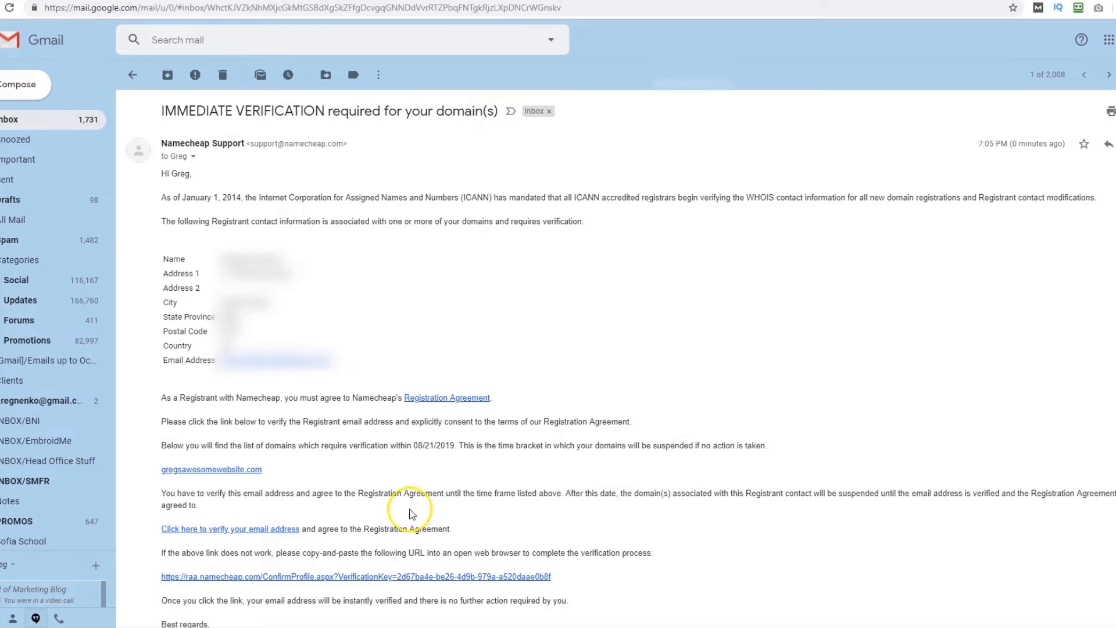
{"action": "left_click", "coordinate": [293, 530]}
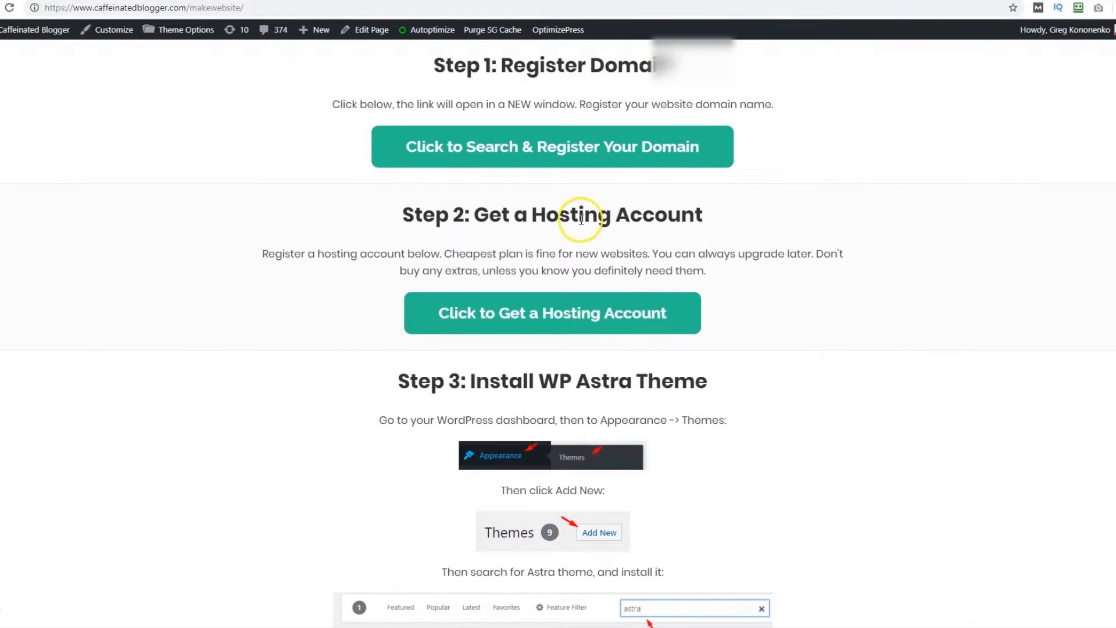
- Return to the website guide and look at its "Step 2: Get a Hosting Account" section
{"action": "left_click_drag", "start_coordinate": [400, 216], "coordinate": [717, 225]}
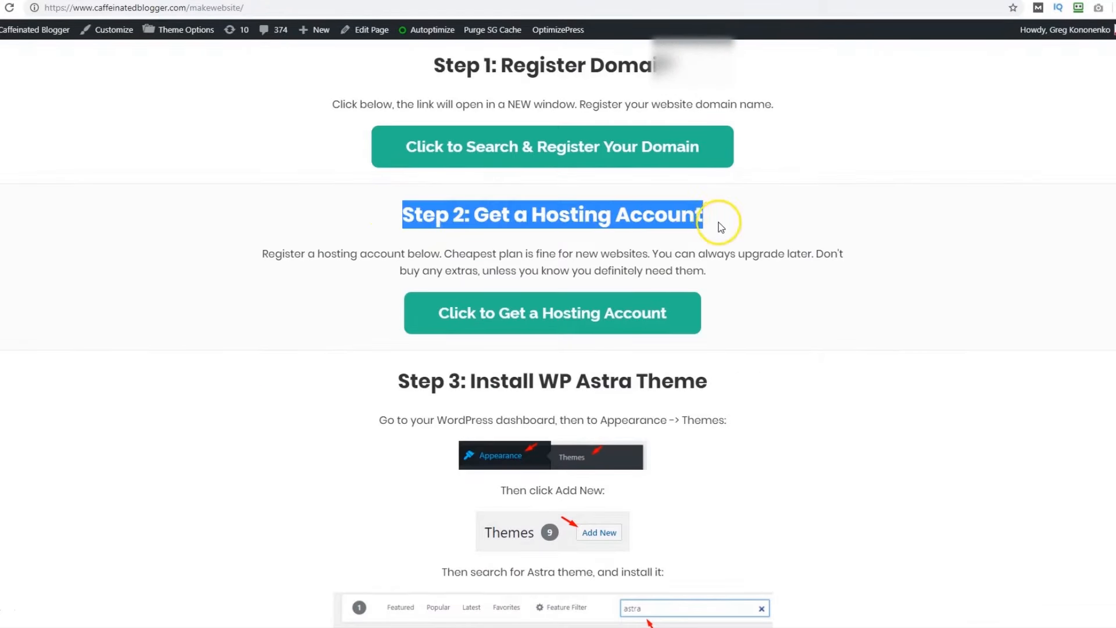
{"action": "left_click", "coordinate": [723, 223]}
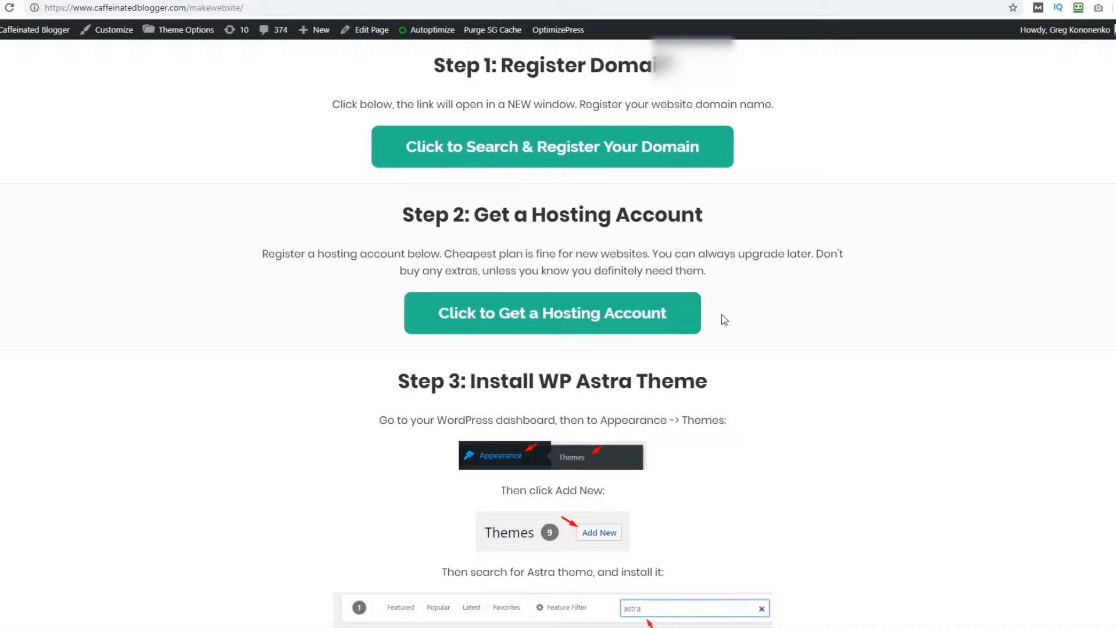
- Open SiteGround's WordPress hosting plans from the guide's hosting account link and check the StartUp plan's special price
{"action": "left_click", "coordinate": [672, 329]}
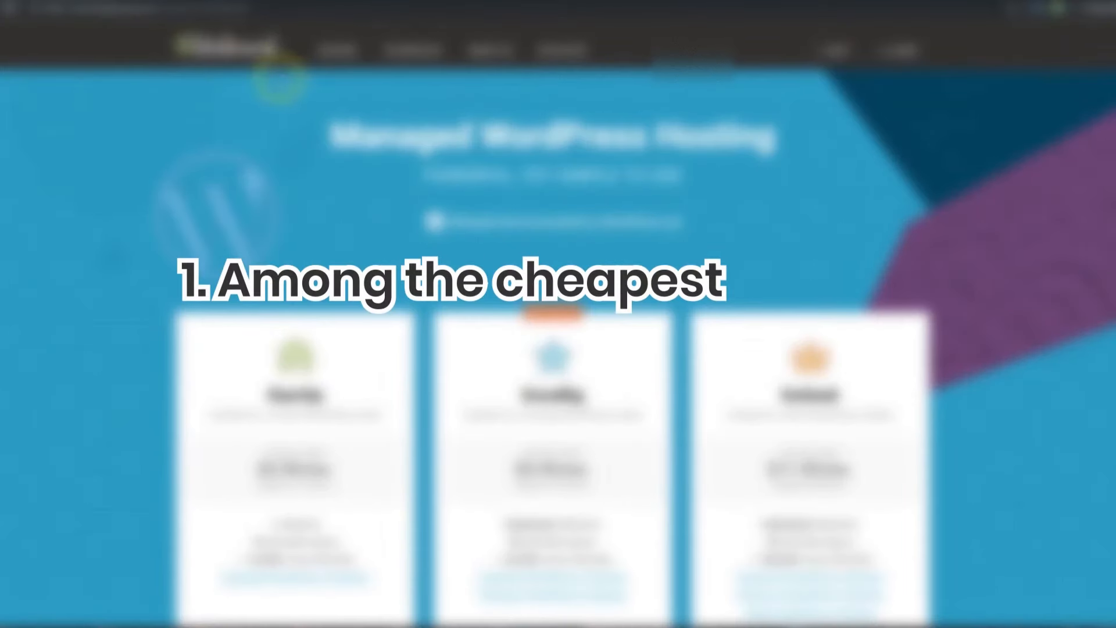
{"action": "scroll", "coordinate": [116, 384], "scroll_direction": "down", "scroll_amount": 1}
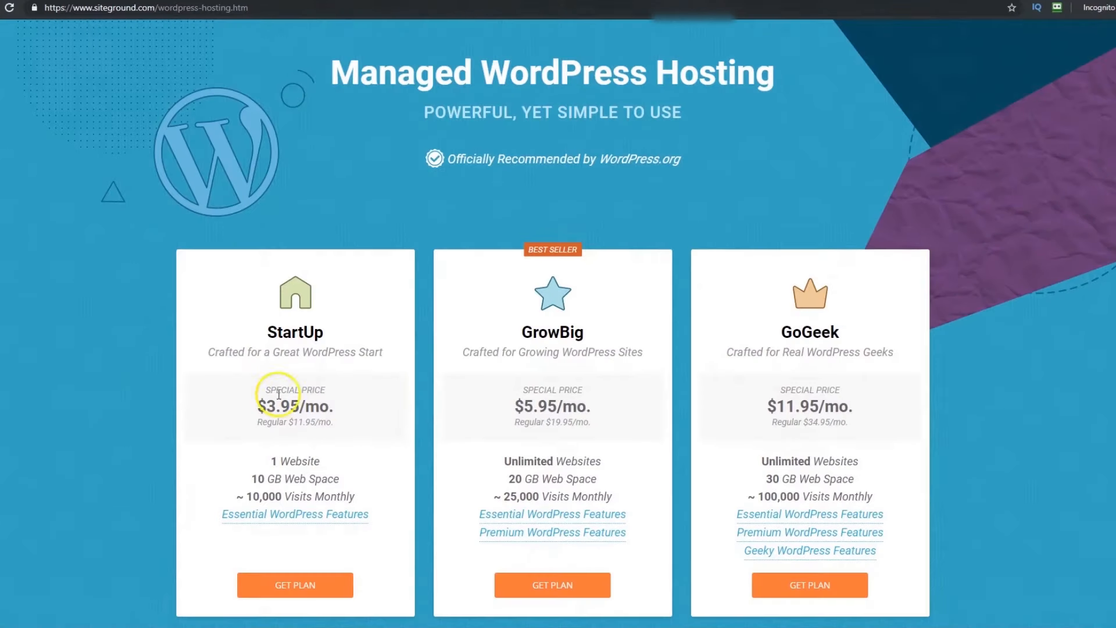
{"action": "left_click_drag", "start_coordinate": [329, 408], "coordinate": [258, 410]}
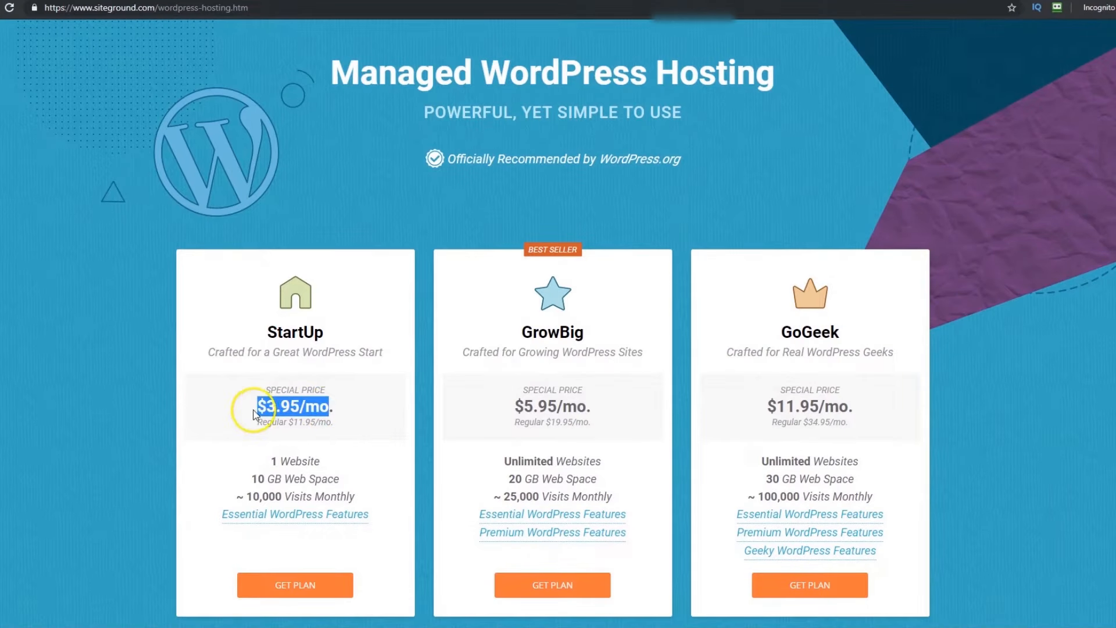
{"action": "left_click", "coordinate": [71, 380]}
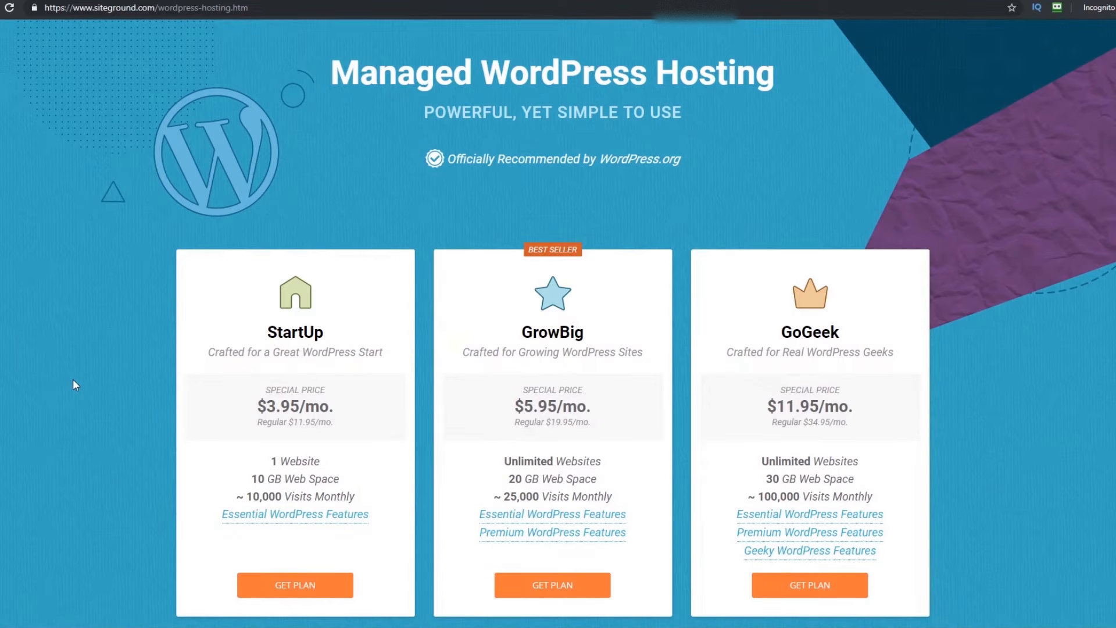
- Check the WordPress.org recommendation under the Managed WordPress Hosting heading
{"action": "scroll", "coordinate": [72, 379], "scroll_direction": "down", "scroll_amount": 1}
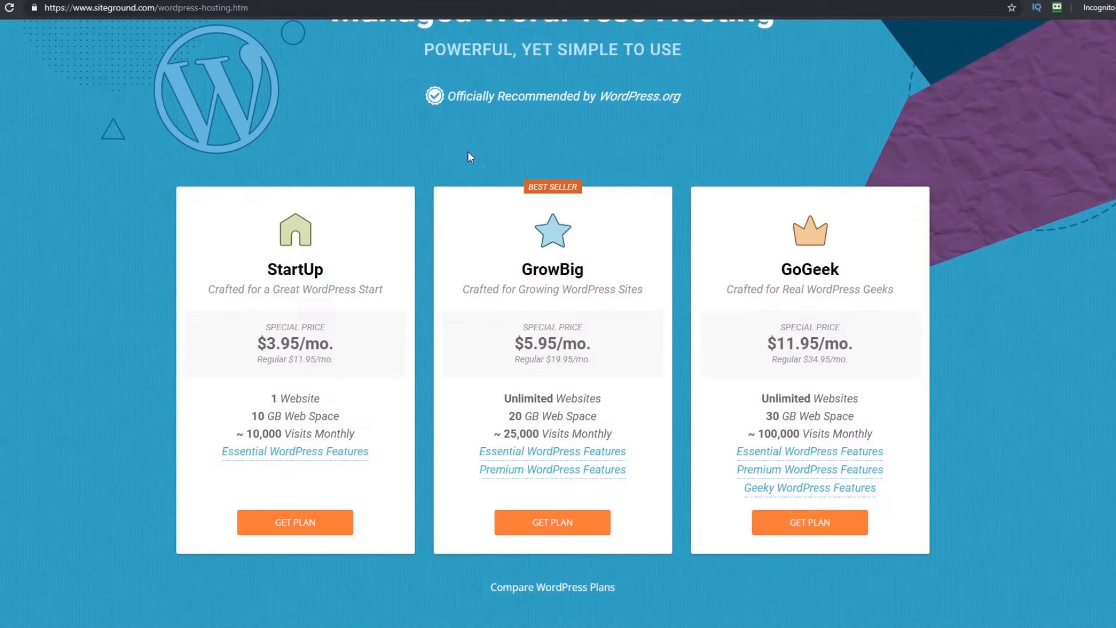
{"action": "scroll", "coordinate": [469, 156], "scroll_direction": "up", "scroll_amount": 1}
{"action": "left_click_drag", "start_coordinate": [698, 162], "coordinate": [448, 174]}
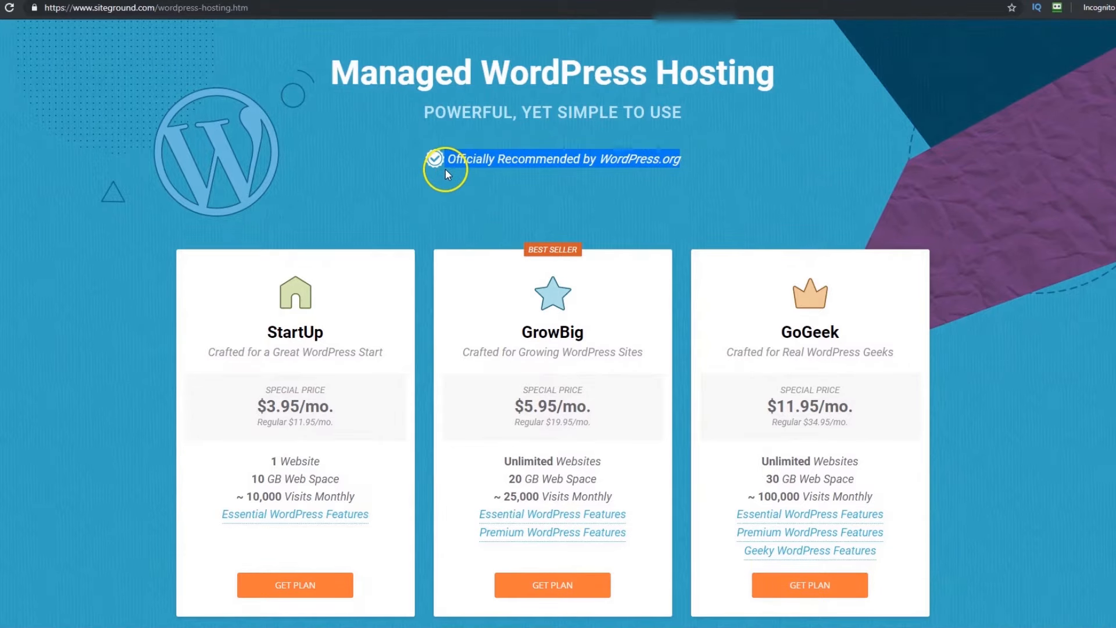
{"action": "left_click", "coordinate": [505, 180]}
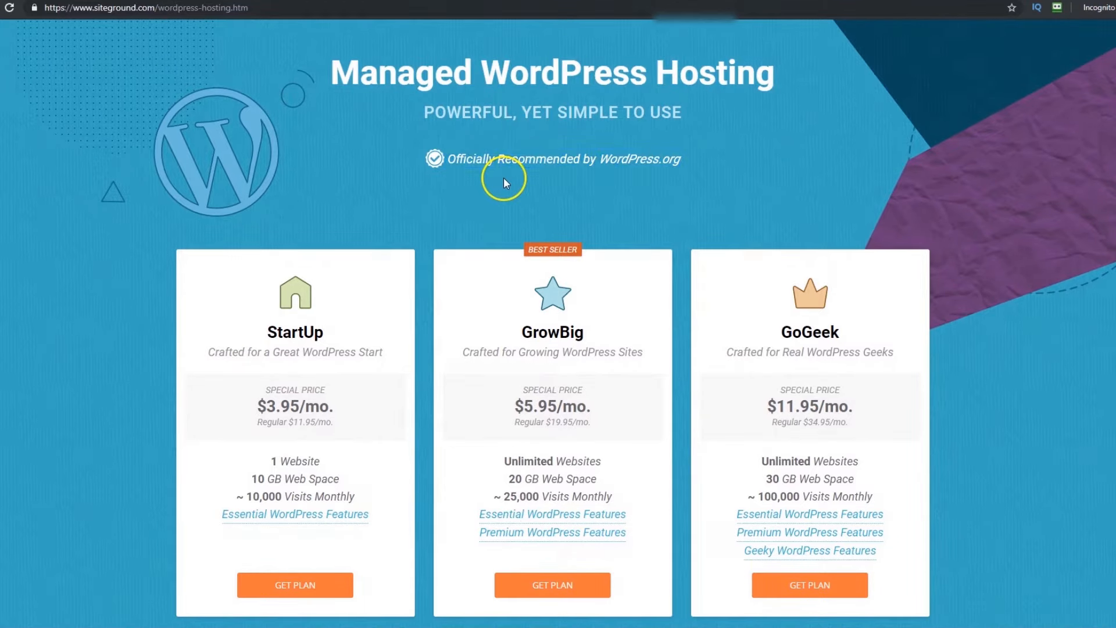
{"action": "double_click", "coordinate": [619, 158]}
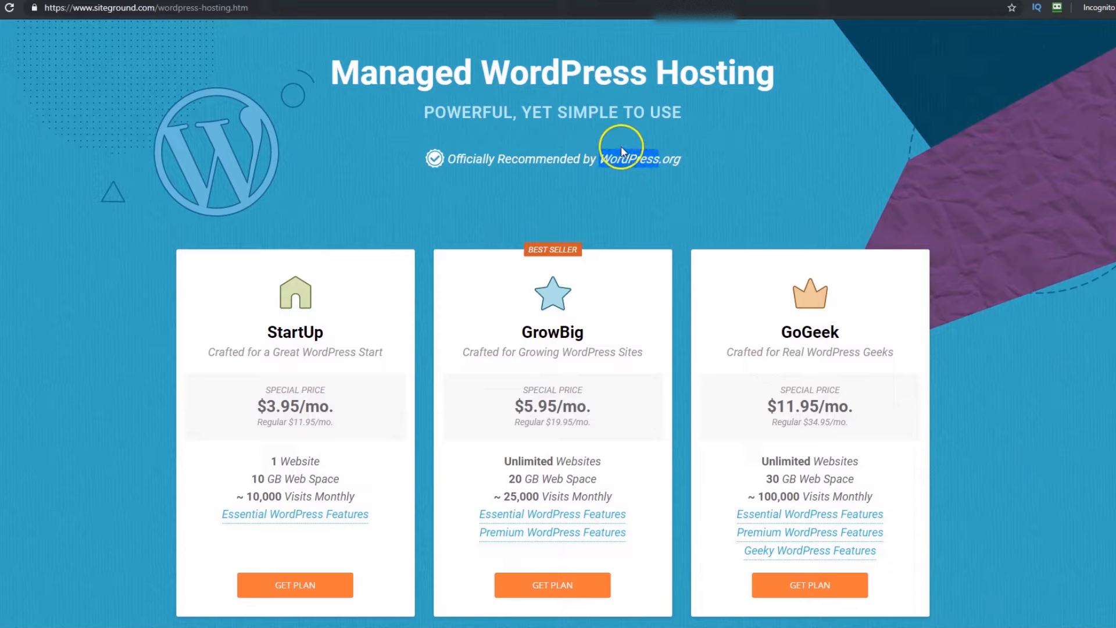
{"action": "left_click", "coordinate": [543, 169]}
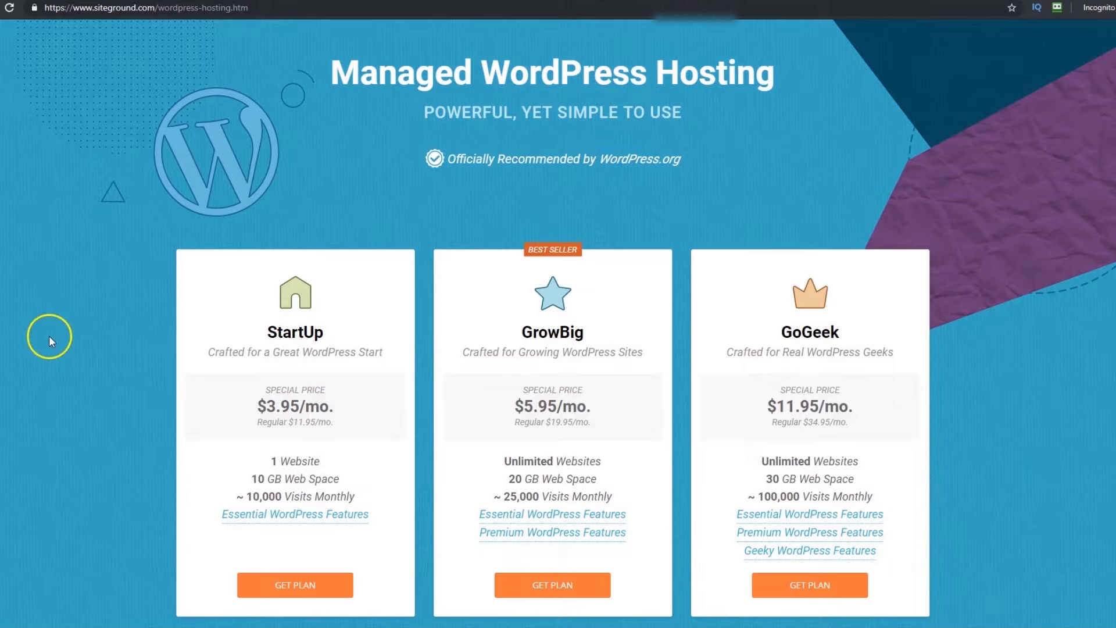
- Read the Top-Rated WordPress Hosting Support section, including how support is available
{"action": "scroll", "coordinate": [53, 340], "scroll_direction": "down", "scroll_amount": 15}
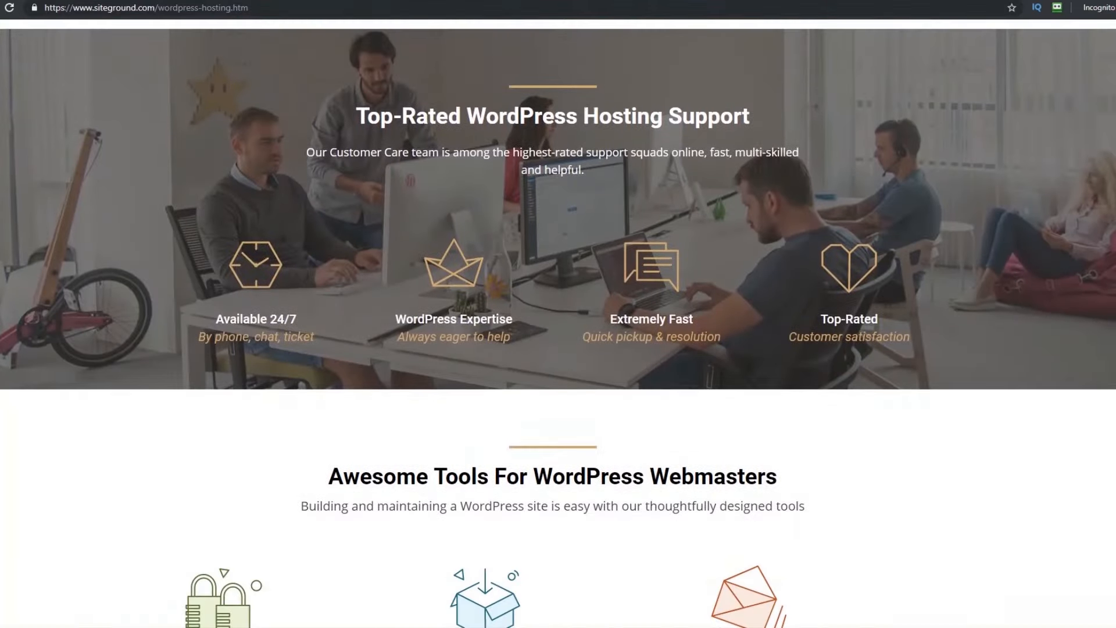
{"action": "left_click_drag", "start_coordinate": [346, 114], "coordinate": [698, 291]}
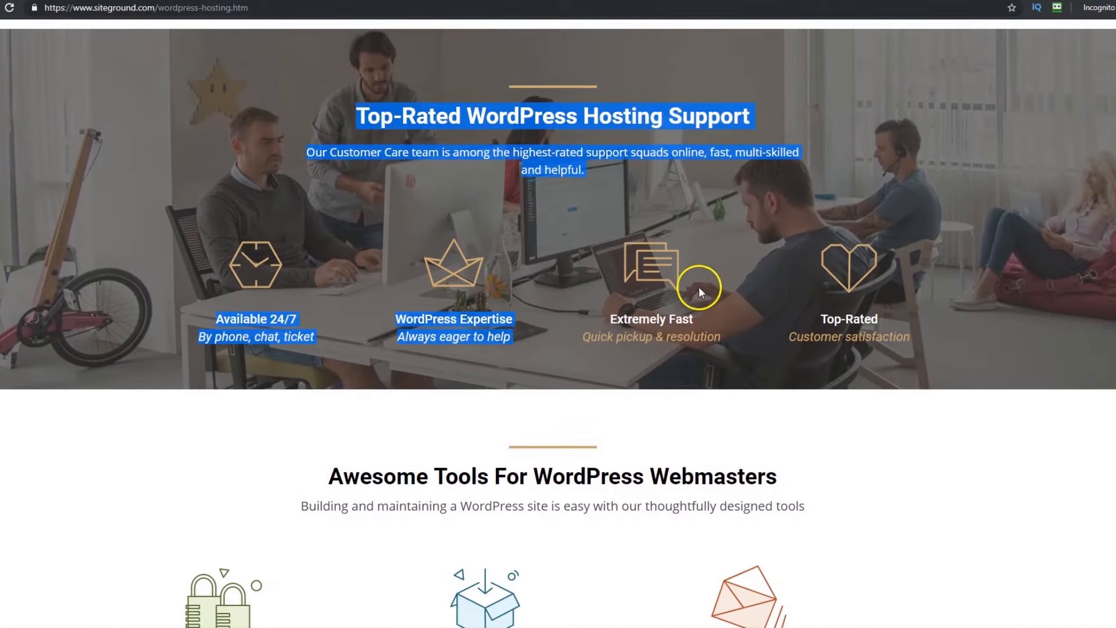
{"action": "left_click", "coordinate": [356, 228]}
{"action": "scroll", "coordinate": [232, 314], "scroll_direction": "down", "scroll_amount": 1}
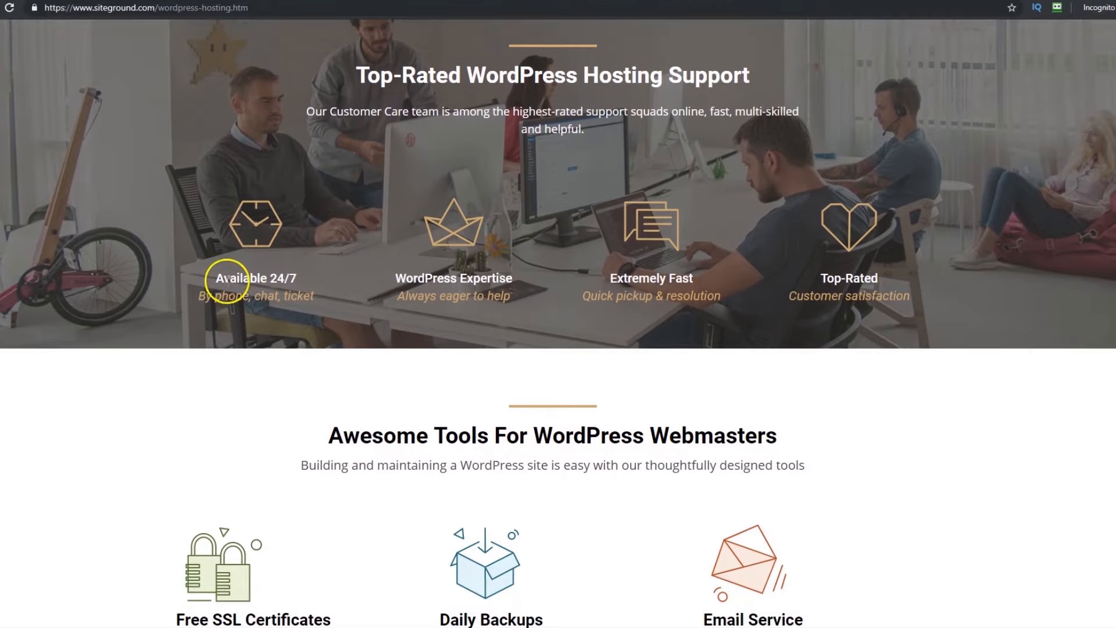
{"action": "left_click_drag", "start_coordinate": [212, 276], "coordinate": [302, 298]}
{"action": "left_click", "coordinate": [251, 307]}
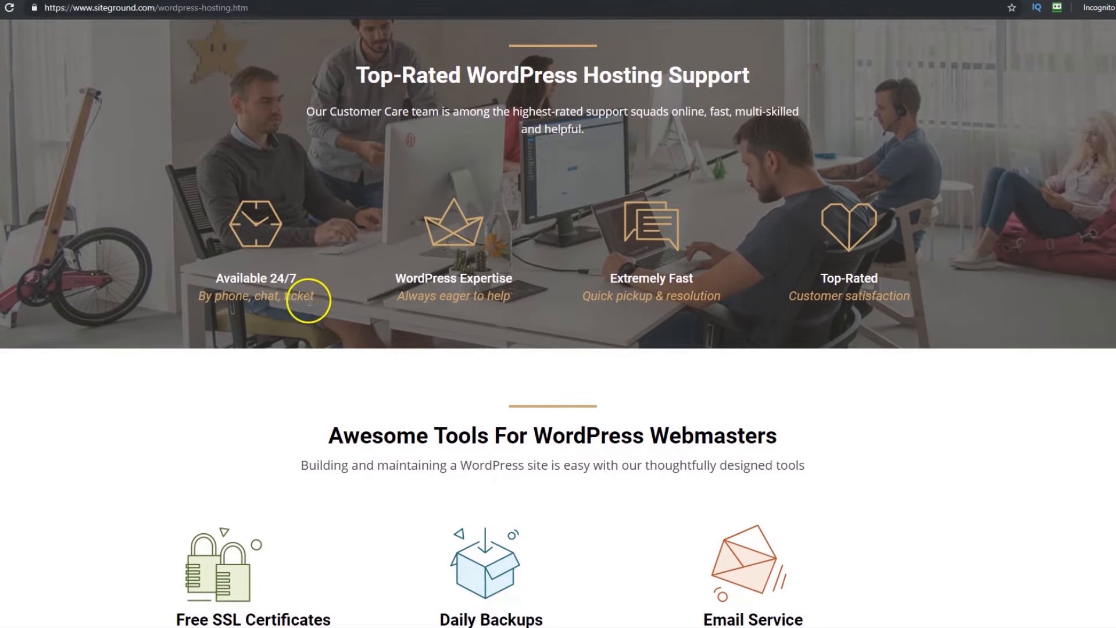
- Examine the Free SSL Certificates and Daily Backups entries among the tools for WordPress webmasters
{"action": "scroll", "coordinate": [1022, 263], "scroll_direction": "down", "scroll_amount": 7}
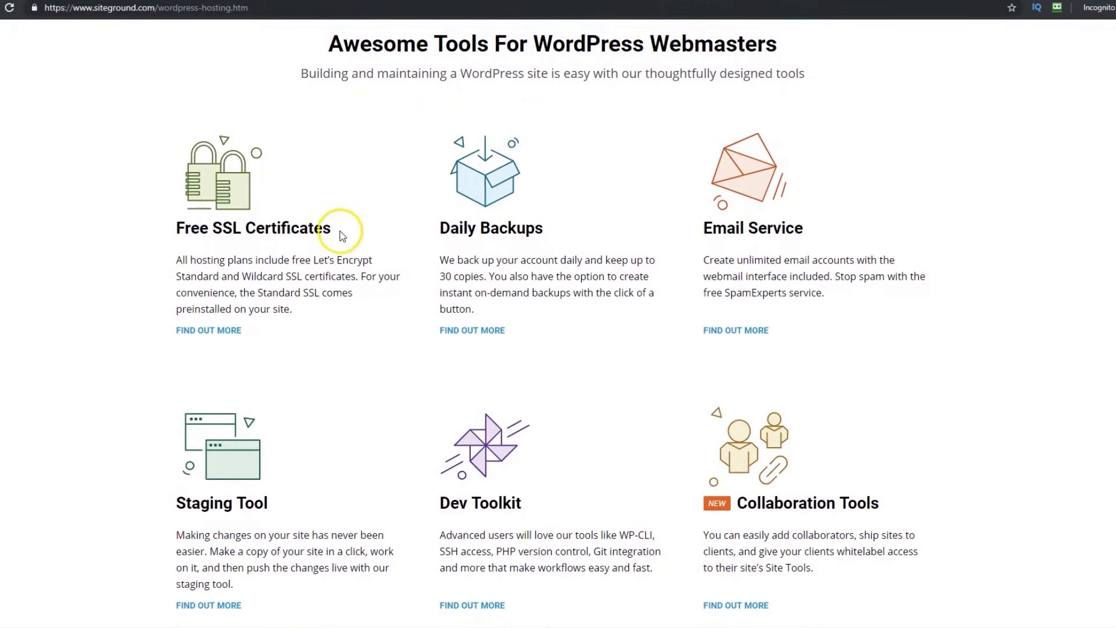
{"action": "left_click_drag", "start_coordinate": [334, 232], "coordinate": [171, 235]}
{"action": "left_click", "coordinate": [195, 237]}
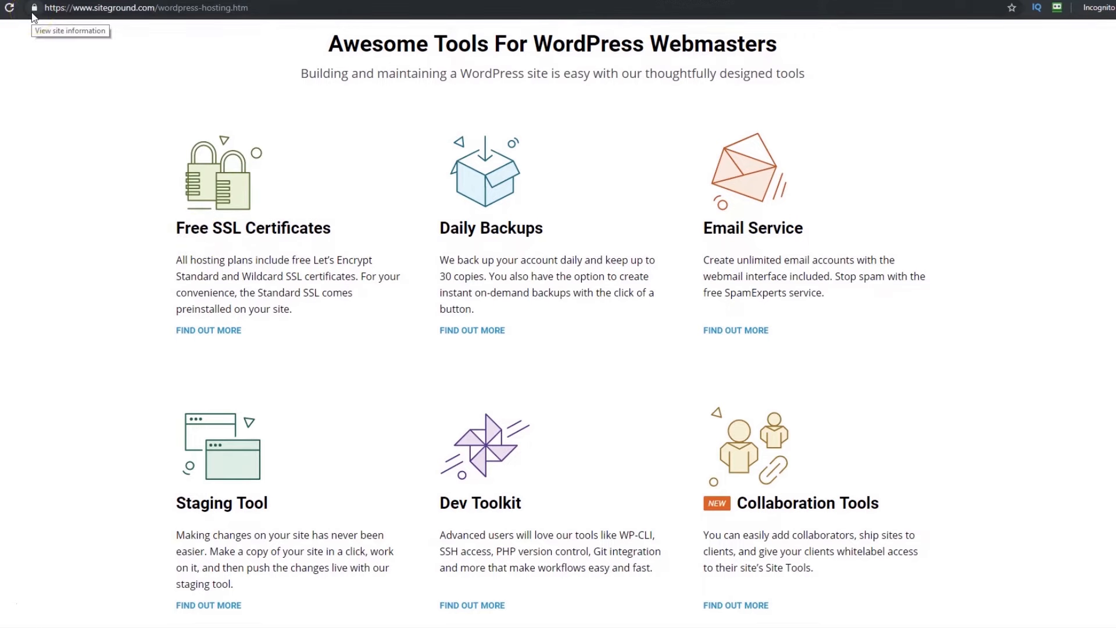
{"action": "left_click_drag", "start_coordinate": [461, 230], "coordinate": [456, 304]}
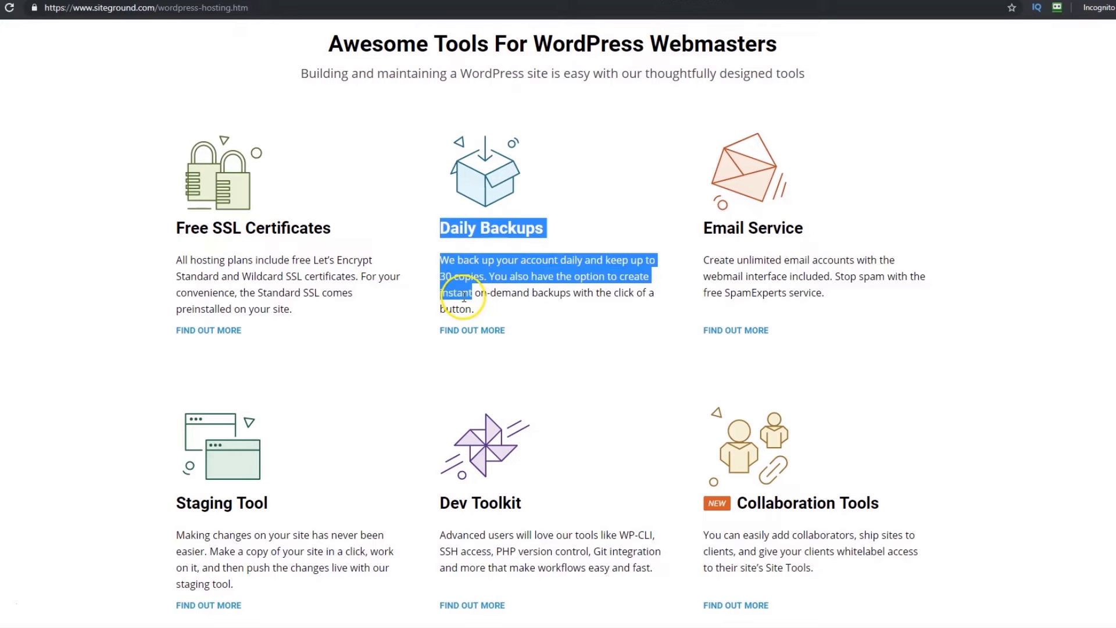
{"action": "left_click", "coordinate": [474, 304]}
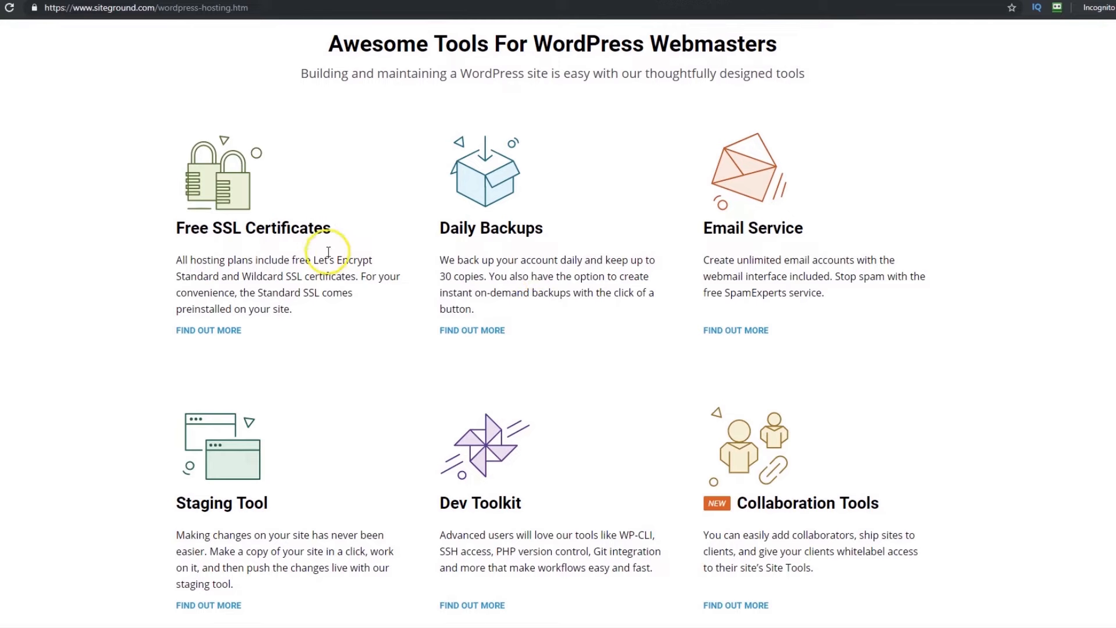
{"action": "left_click_drag", "start_coordinate": [336, 229], "coordinate": [165, 234]}
{"action": "left_click_drag", "start_coordinate": [463, 227], "coordinate": [502, 235]}
{"action": "left_click", "coordinate": [502, 236]}
{"action": "scroll", "coordinate": [552, 321], "scroll_direction": "down", "scroll_amount": 1}
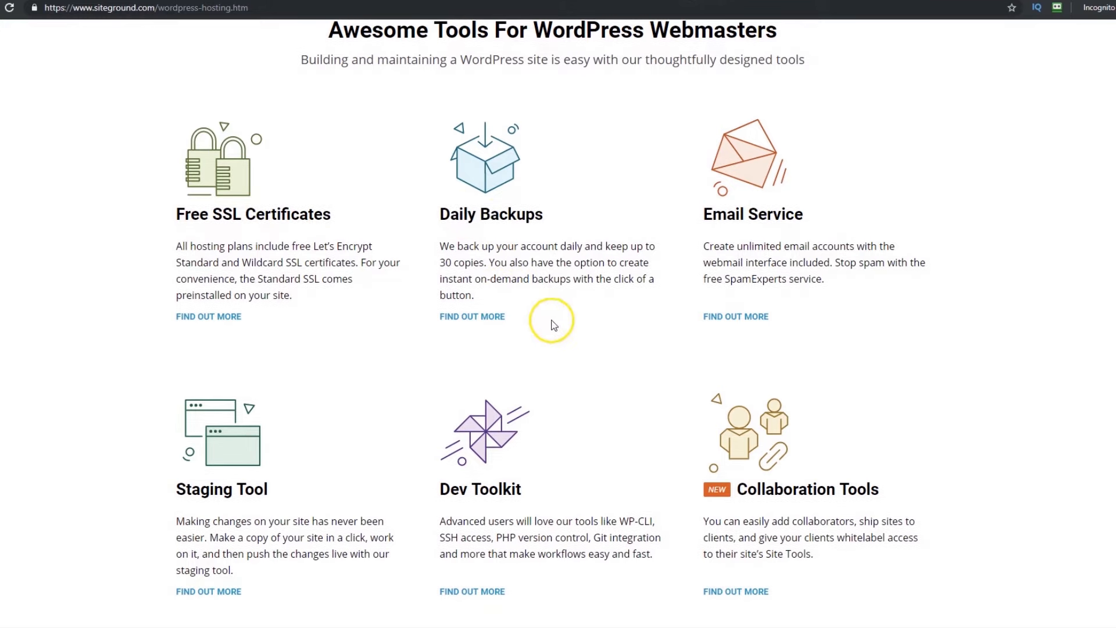
{"action": "scroll", "coordinate": [618, 413], "scroll_direction": "up", "scroll_amount": 1}
- Return to the pricing section and look over the StartUp, GrowBig and GoGeek plans
{"action": "scroll", "coordinate": [616, 411], "scroll_direction": "up", "scroll_amount": 20}
{"action": "scroll", "coordinate": [113, 390], "scroll_direction": "down", "scroll_amount": 5}
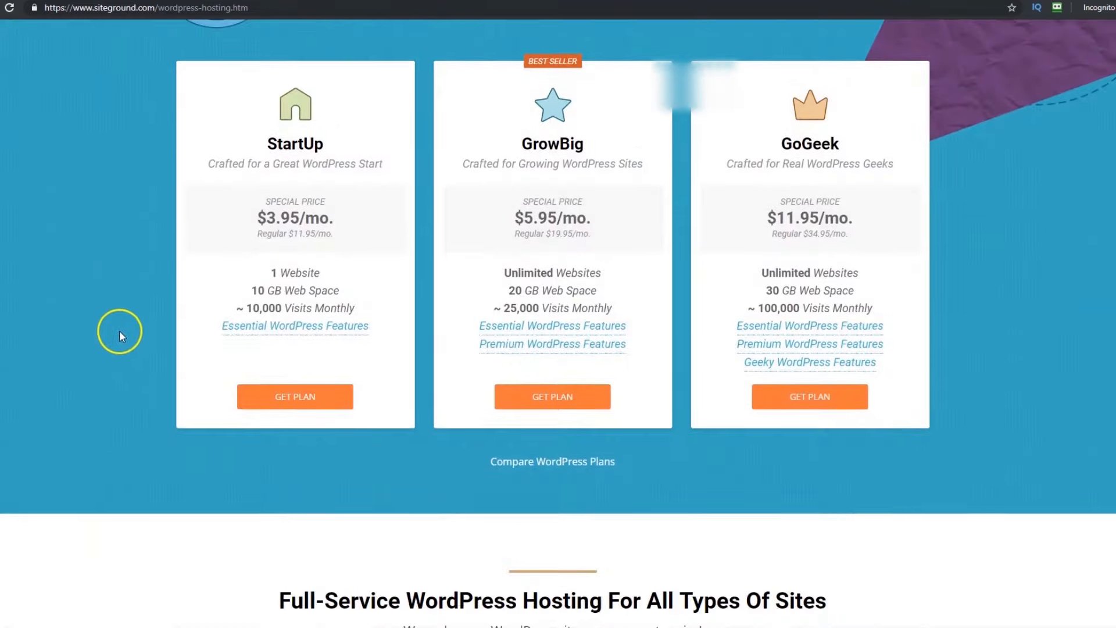
{"action": "scroll", "coordinate": [120, 329], "scroll_direction": "up", "scroll_amount": 1}
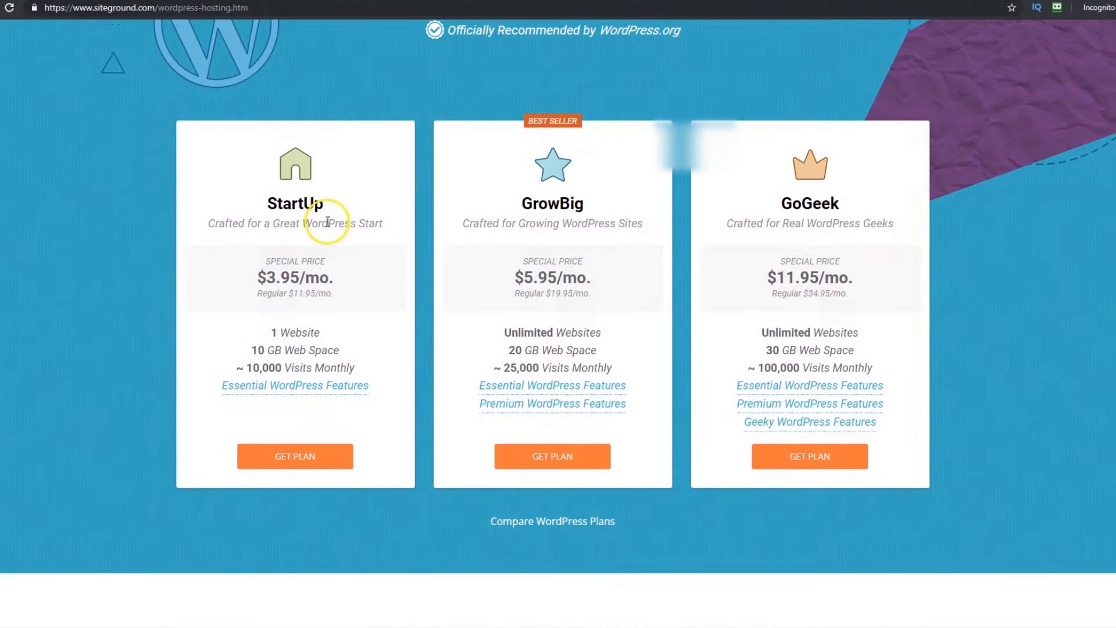
{"action": "left_click_drag", "start_coordinate": [337, 207], "coordinate": [250, 200]}
{"action": "left_click", "coordinate": [278, 204]}
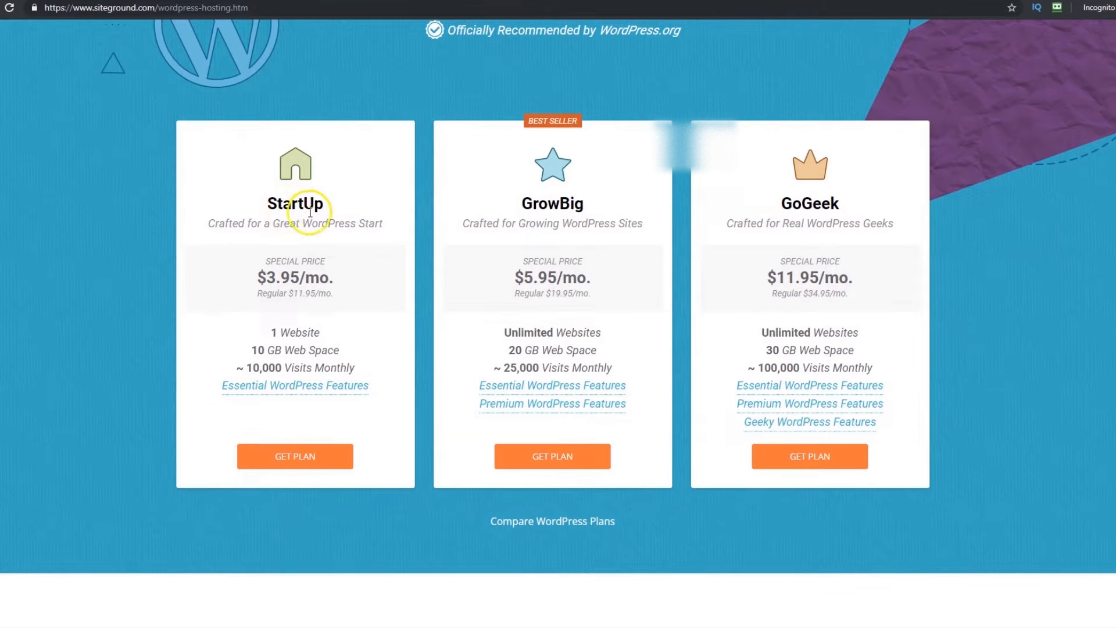
{"action": "double_click", "coordinate": [296, 205]}
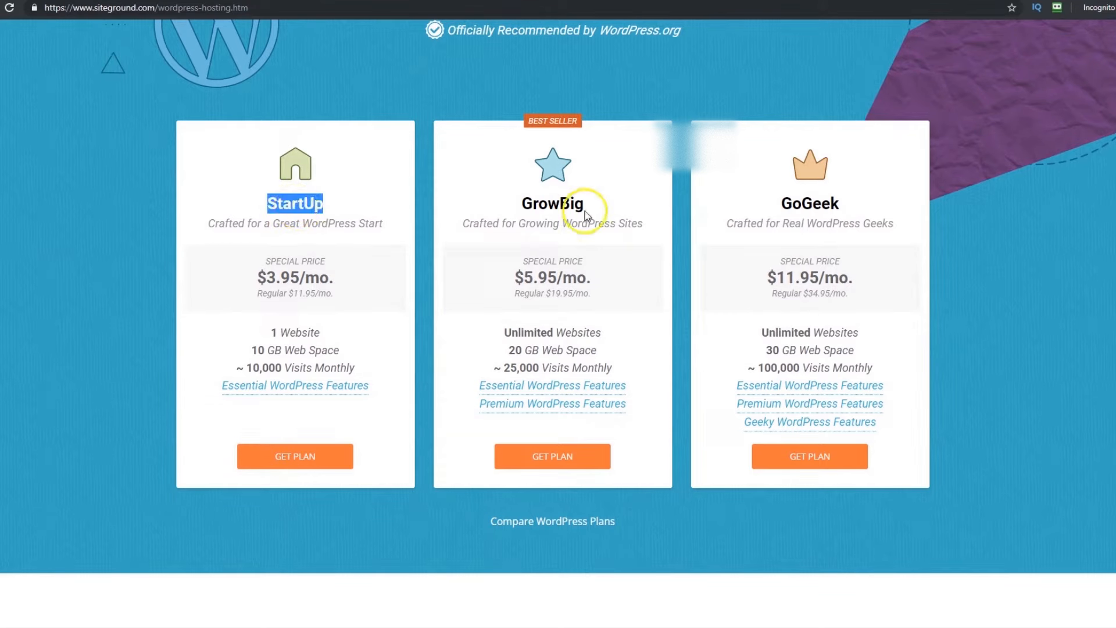
{"action": "double_click", "coordinate": [555, 203]}
{"action": "double_click", "coordinate": [800, 203]}
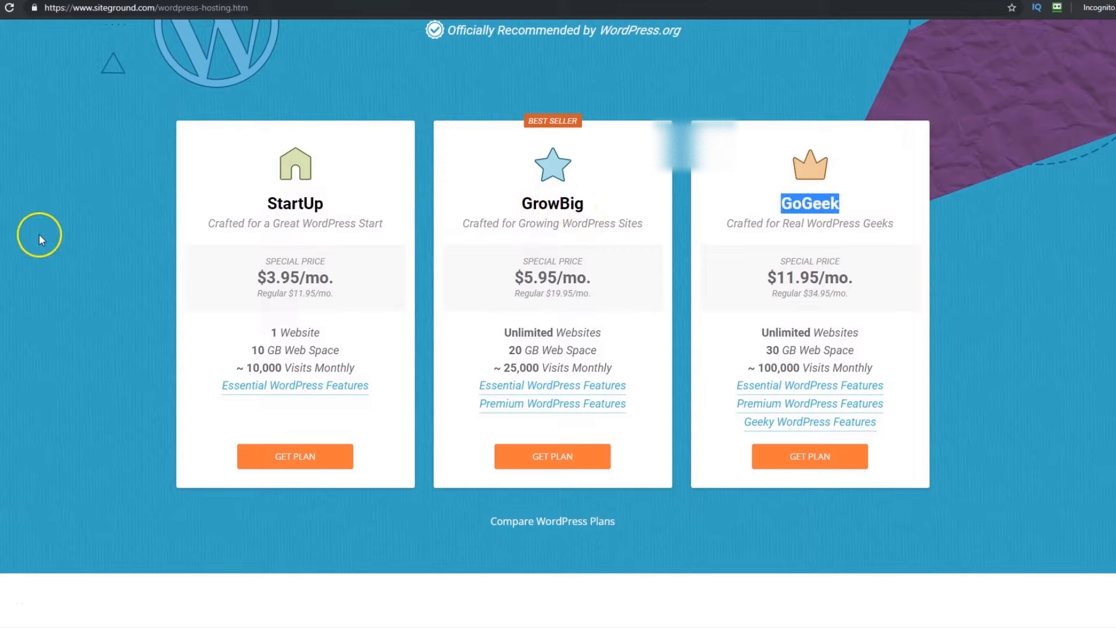
- Compare how many websites each of the three hosting plans allows
{"action": "left_click", "coordinate": [332, 336]}
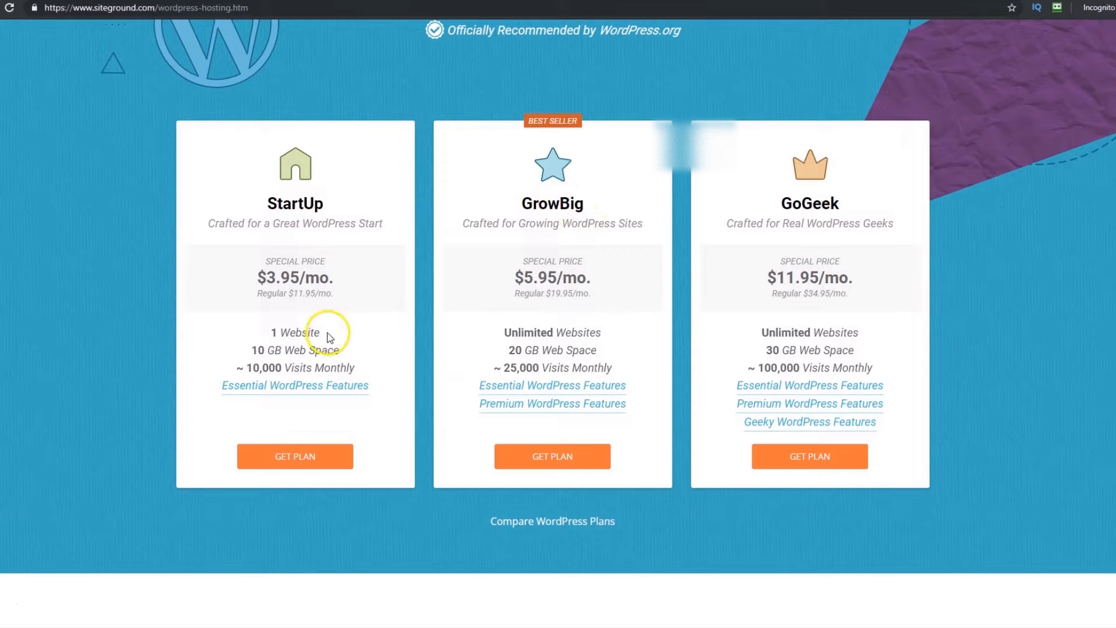
{"action": "left_click_drag", "start_coordinate": [333, 332], "coordinate": [270, 334]}
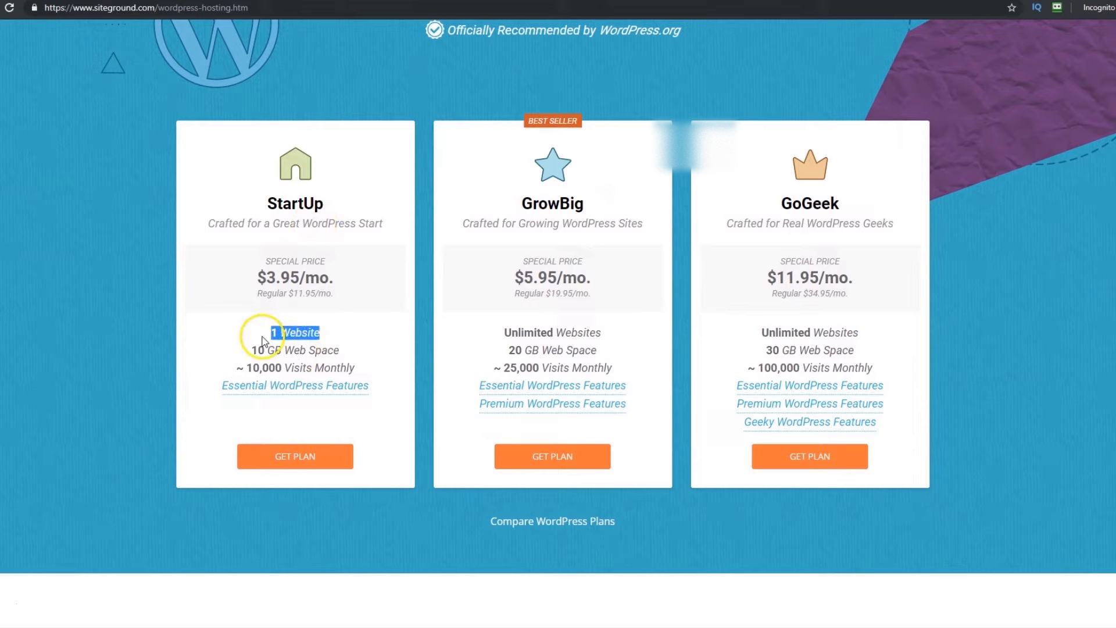
{"action": "double_click", "coordinate": [533, 333]}
{"action": "left_click_drag", "start_coordinate": [533, 333], "coordinate": [653, 329]}
{"action": "double_click", "coordinate": [761, 334]}
{"action": "left_click_drag", "start_coordinate": [760, 334], "coordinate": [858, 332]}
{"action": "left_click", "coordinate": [322, 336]}
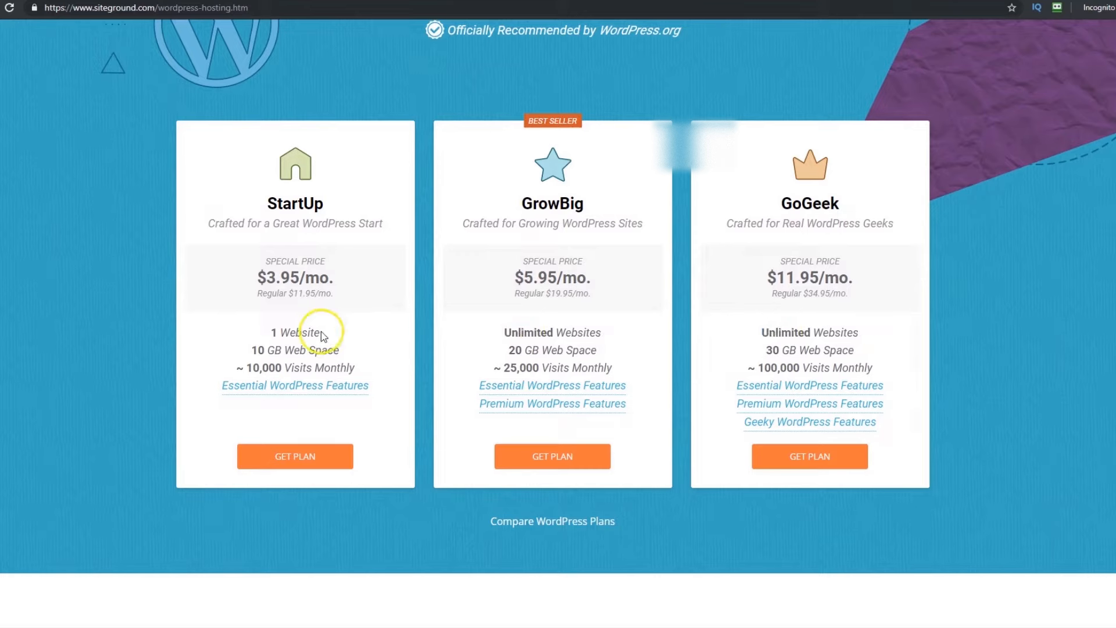
{"action": "left_click_drag", "start_coordinate": [322, 336], "coordinate": [274, 331]}
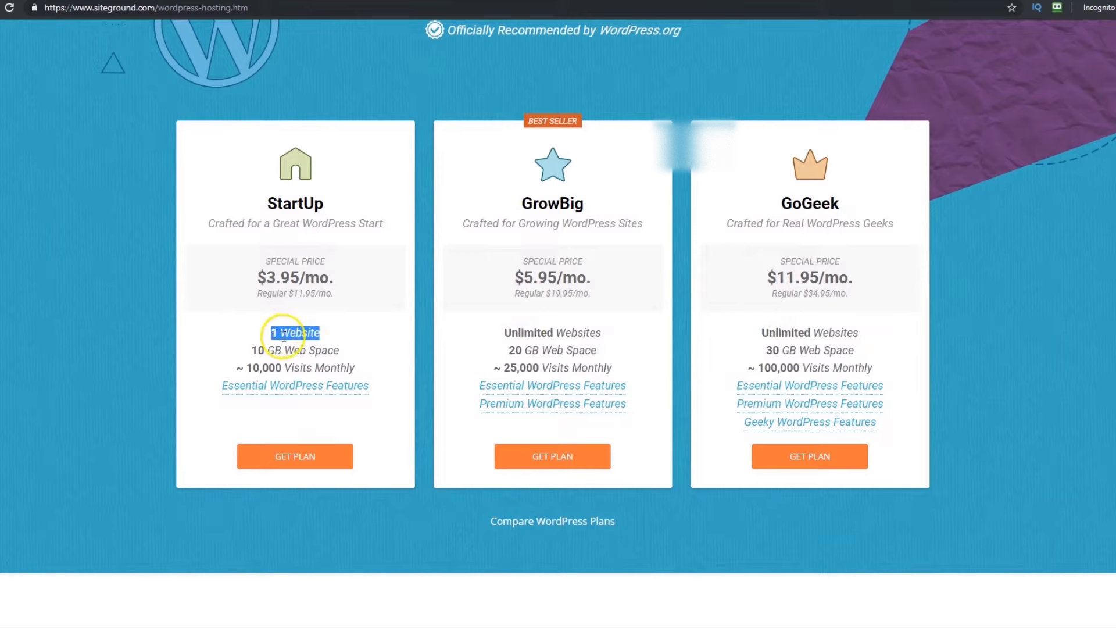
{"action": "left_click", "coordinate": [93, 327]}
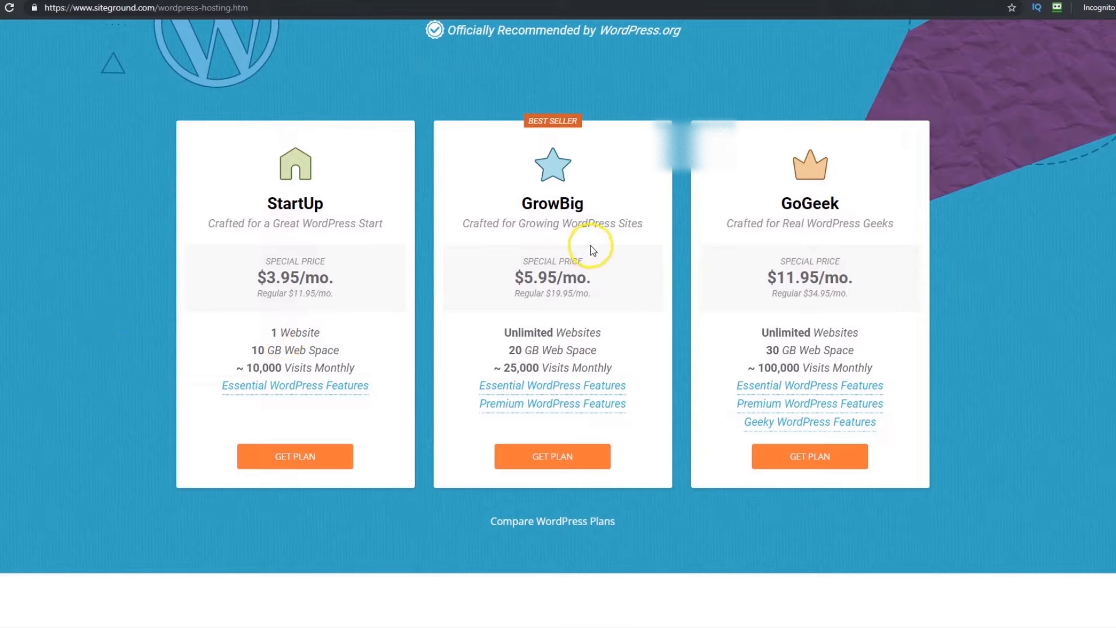
- Consider the GrowBig and GoGeek plans, but choose the StartUp plan for the order
{"action": "double_click", "coordinate": [558, 204]}
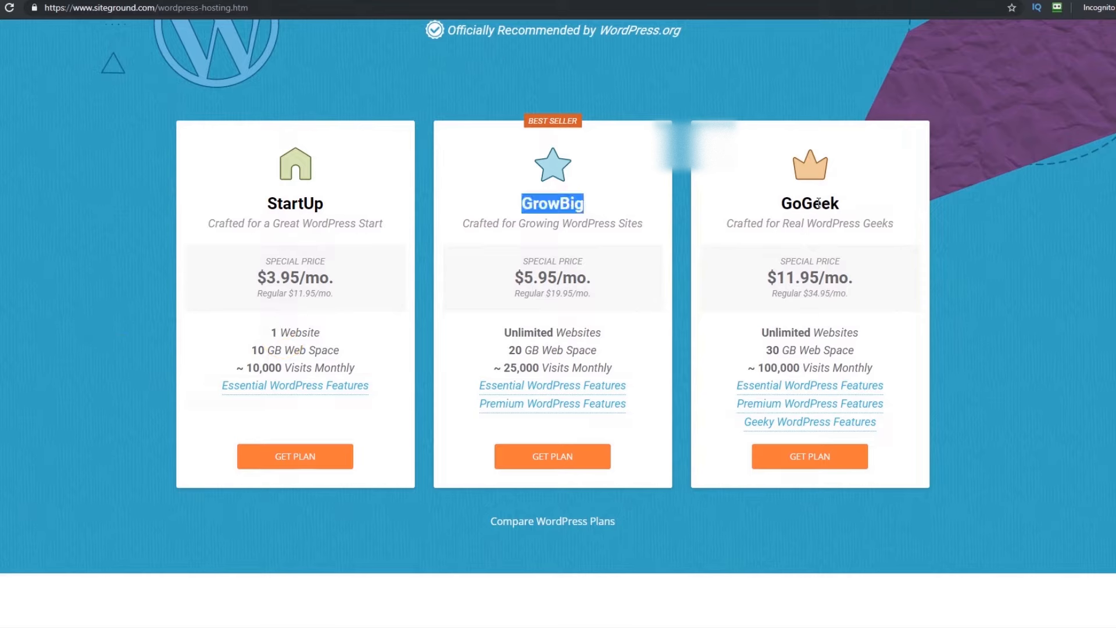
{"action": "double_click", "coordinate": [808, 210]}
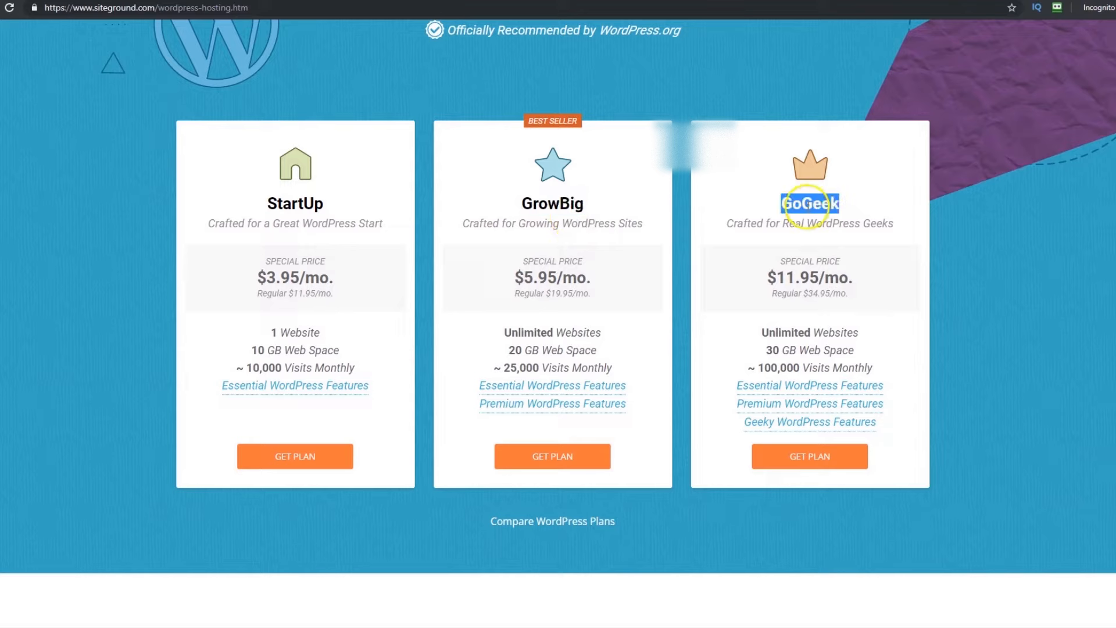
{"action": "left_click", "coordinate": [195, 544]}
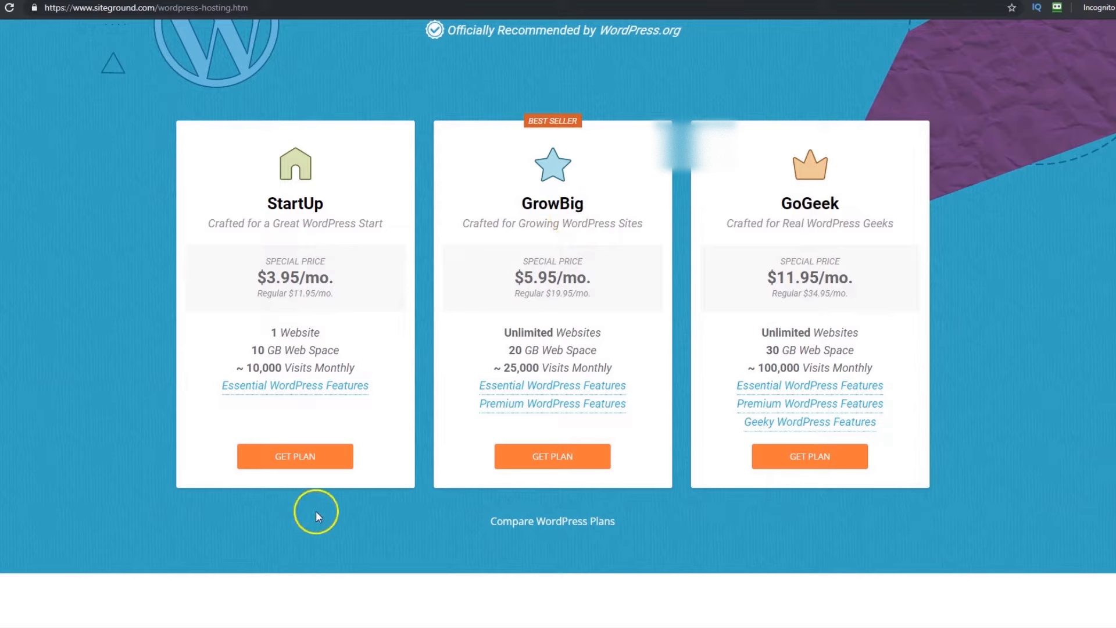
{"action": "double_click", "coordinate": [283, 203]}
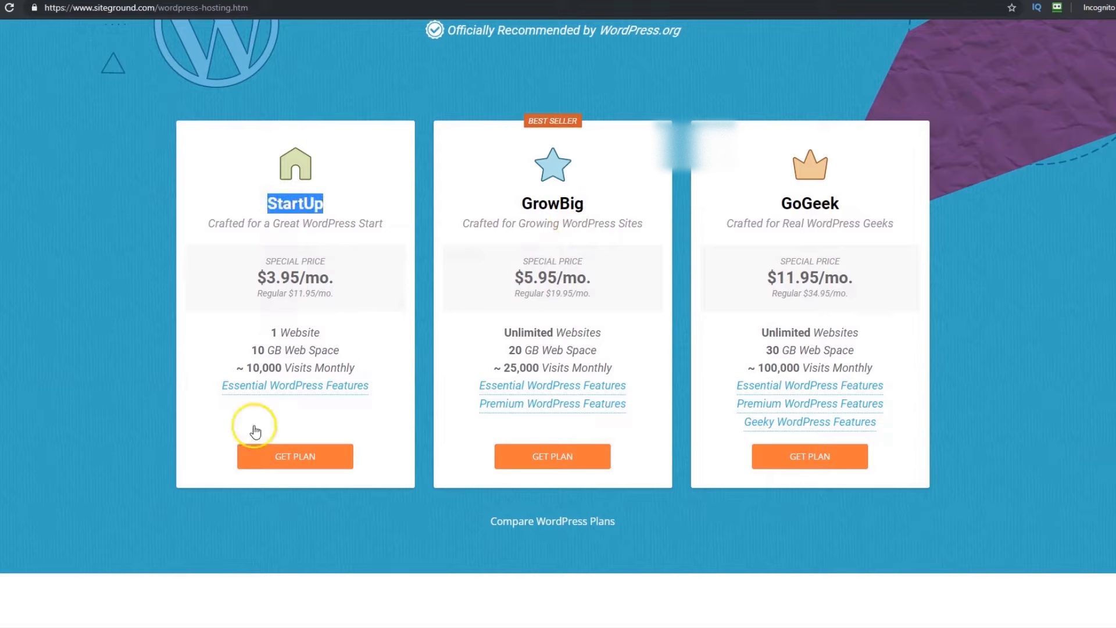
{"action": "left_click", "coordinate": [306, 461]}
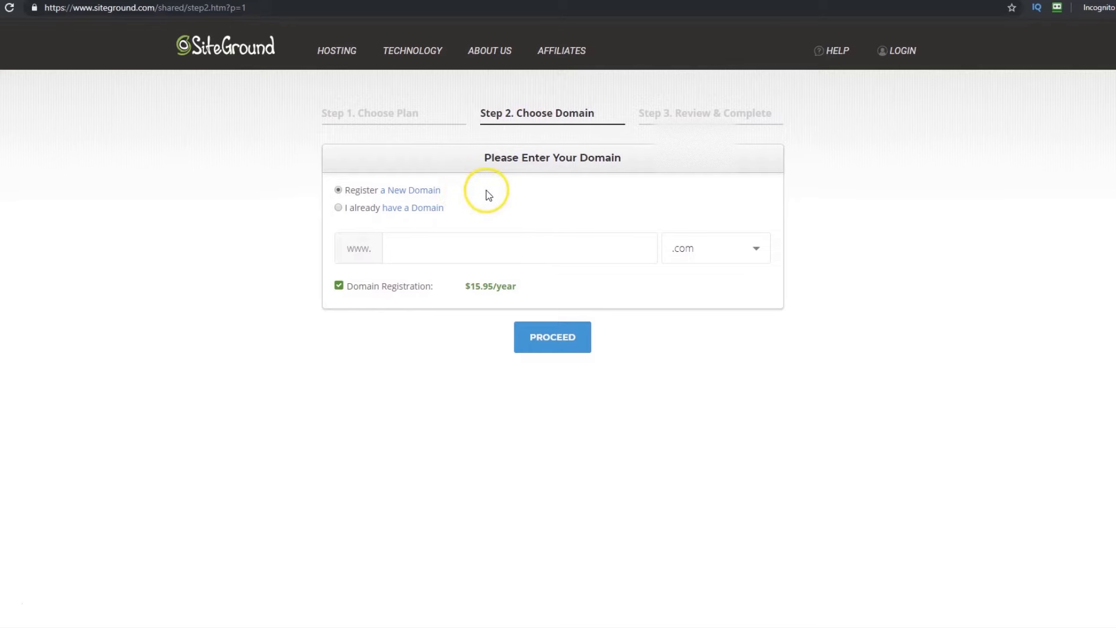
- Check the new-domain registration price, choose the option for an already owned domain and enter gregsawesomewebsite.com
{"action": "left_click_drag", "start_coordinate": [448, 291], "coordinate": [477, 290]}
{"action": "left_click", "coordinate": [463, 297]}
{"action": "left_click", "coordinate": [339, 208]}
{"action": "left_click", "coordinate": [339, 191]}
{"action": "left_click", "coordinate": [340, 209]}
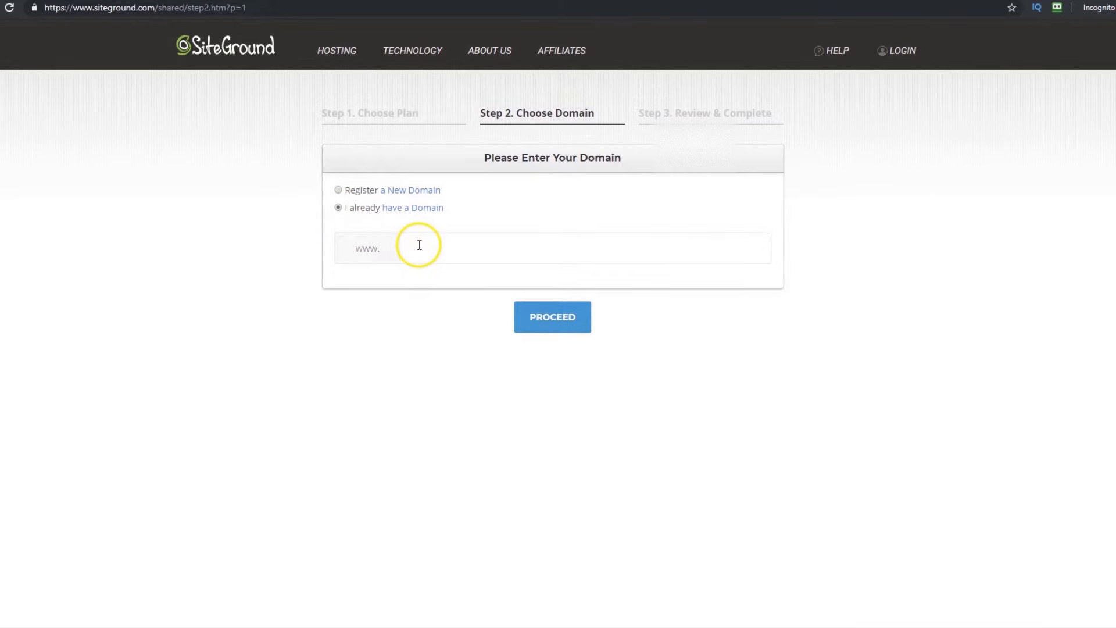
{"action": "left_click", "coordinate": [440, 255]}
{"action": "type", "text": "gregsawesomewebsite.com"}
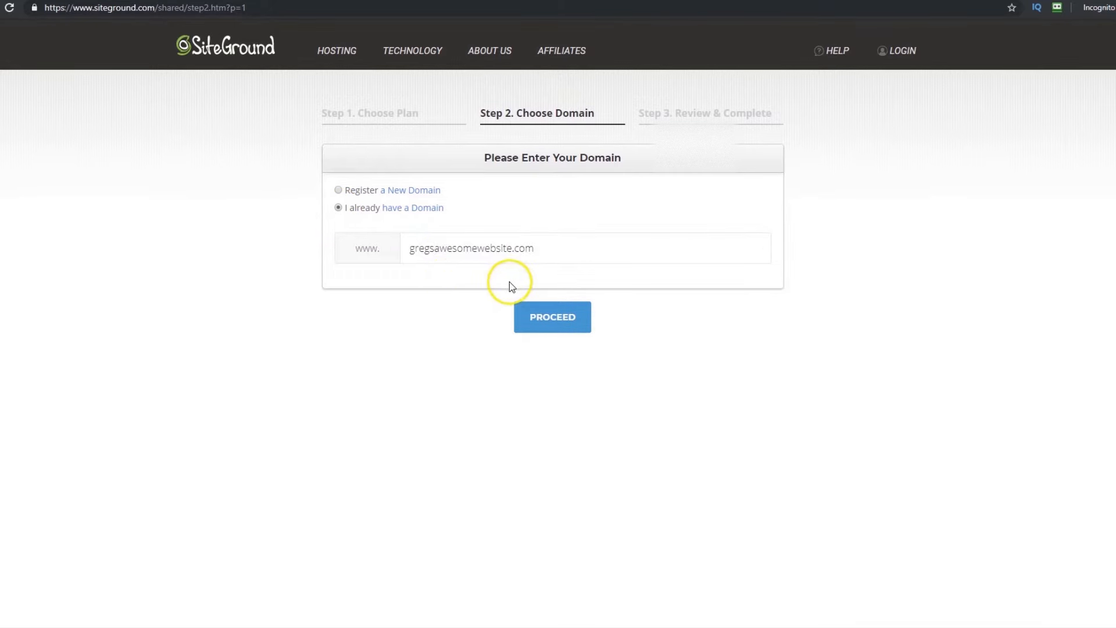
- Check the spelling of the entered domain gregsawesomewebsite.com and proceed to the review and completion form
{"action": "left_click_drag", "start_coordinate": [557, 254], "coordinate": [361, 249]}
{"action": "left_click", "coordinate": [392, 369]}
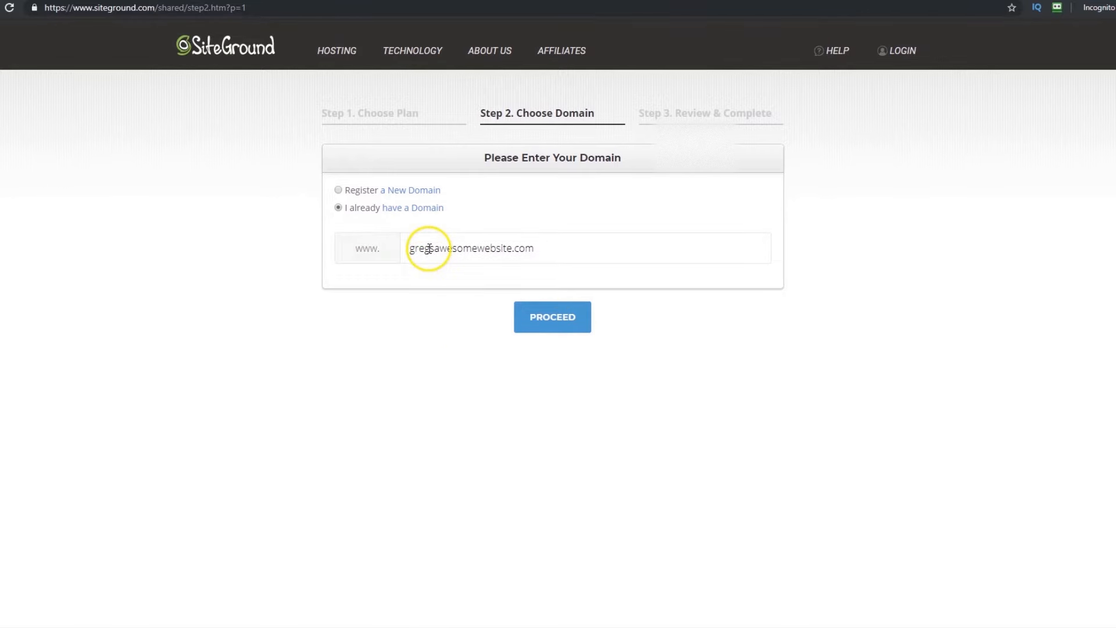
{"action": "left_click_drag", "start_coordinate": [435, 249], "coordinate": [577, 246]}
{"action": "left_click", "coordinate": [583, 255]}
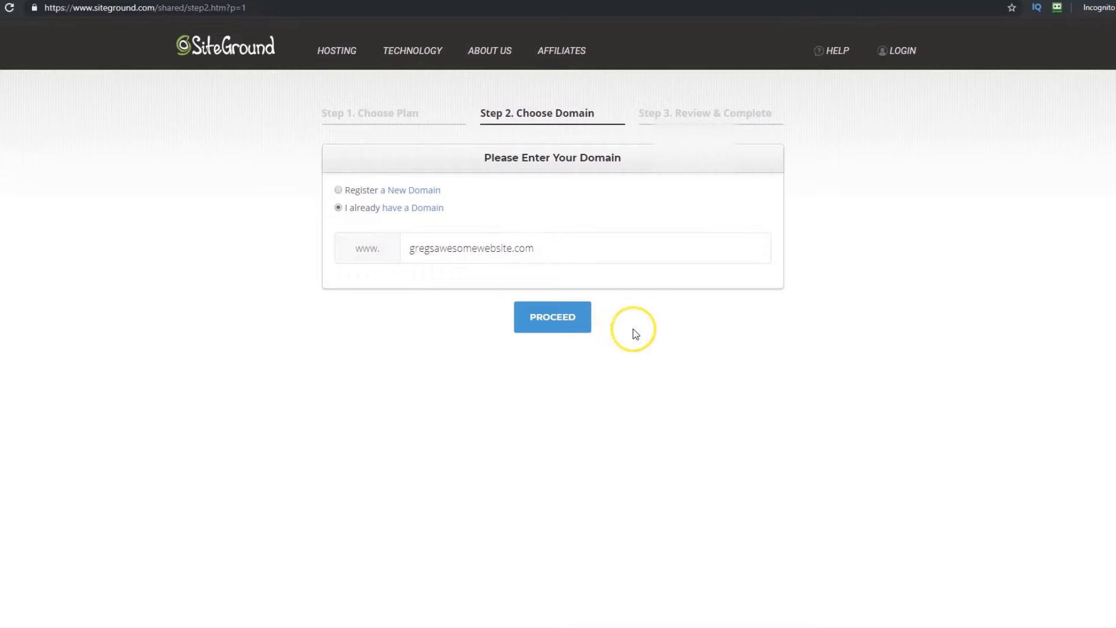
{"action": "left_click", "coordinate": [583, 323]}
{"action": "scroll", "coordinate": [583, 323], "scroll_direction": "down", "scroll_amount": 2}
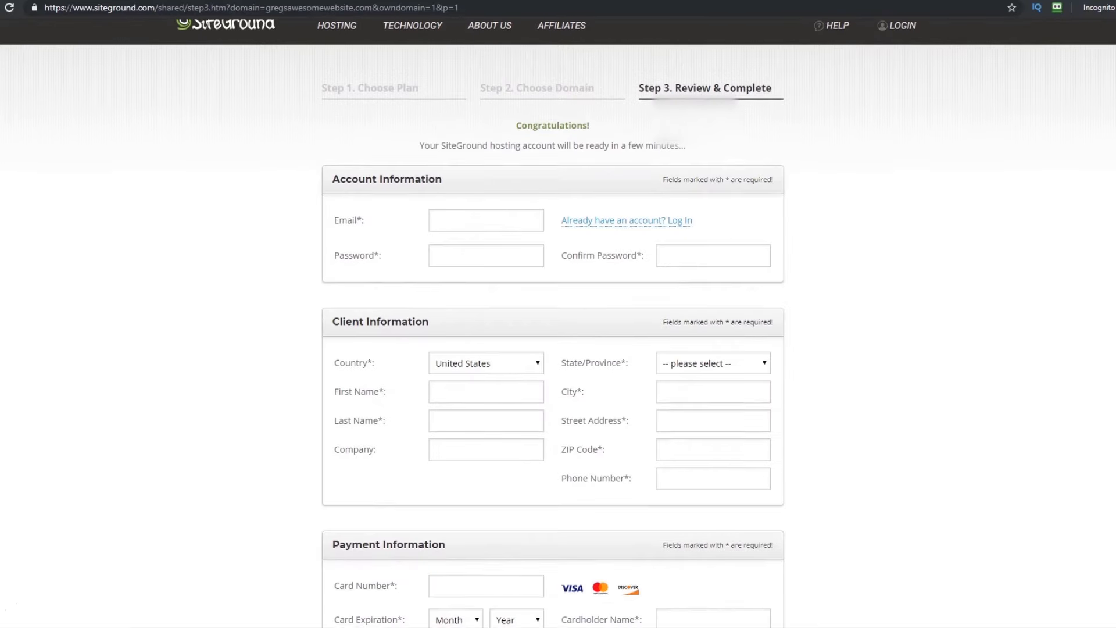
{"action": "scroll", "coordinate": [559, 325], "scroll_direction": "down", "scroll_amount": 2}
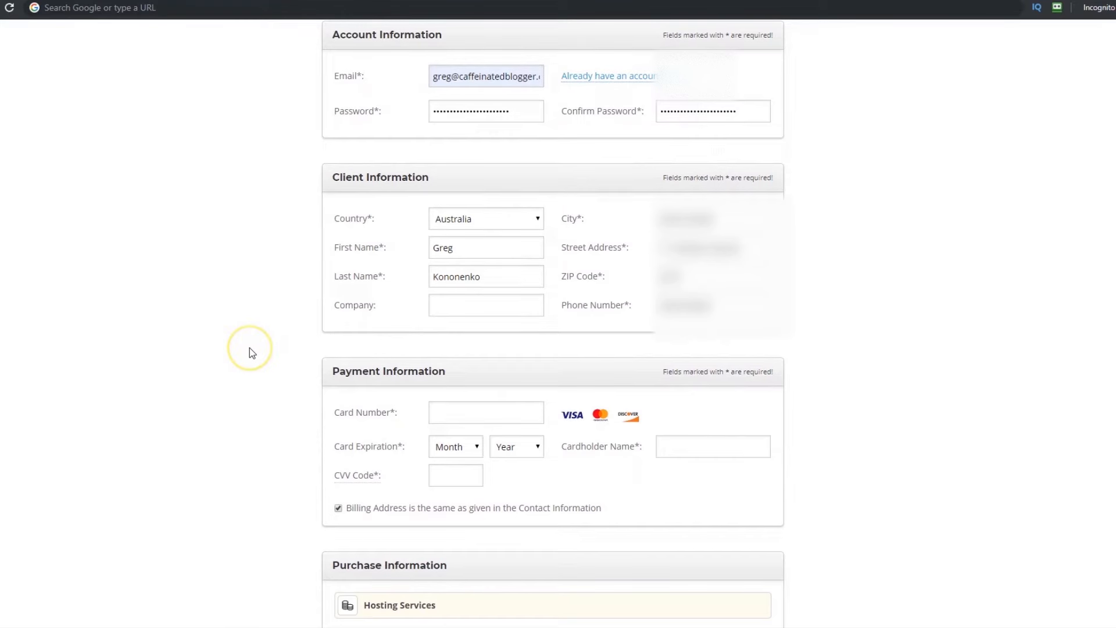
- Review the plan and data center options in the purchase information, keeping the StartUp Hosting Plan and USA
{"action": "scroll", "coordinate": [258, 245], "scroll_direction": "down", "scroll_amount": 4}
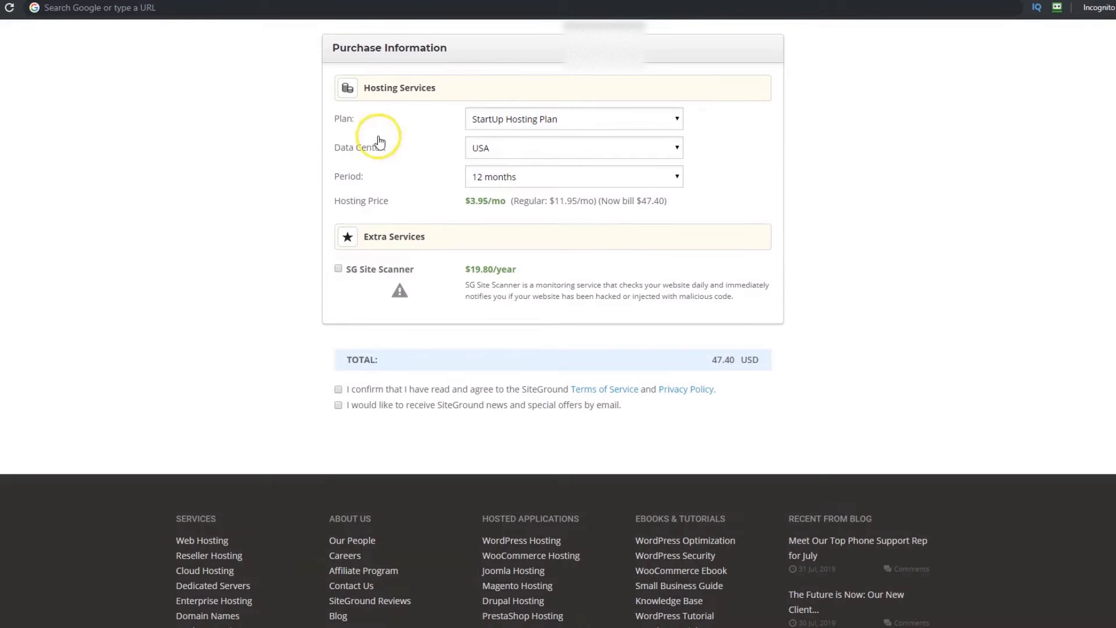
{"action": "left_click", "coordinate": [565, 121]}
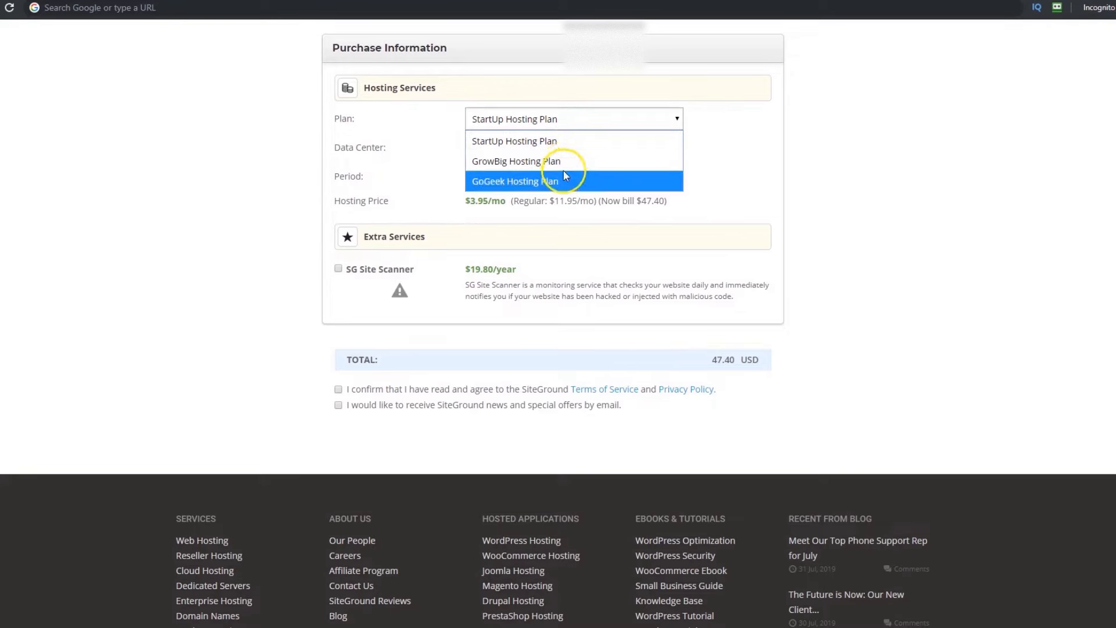
{"action": "left_click", "coordinate": [569, 144]}
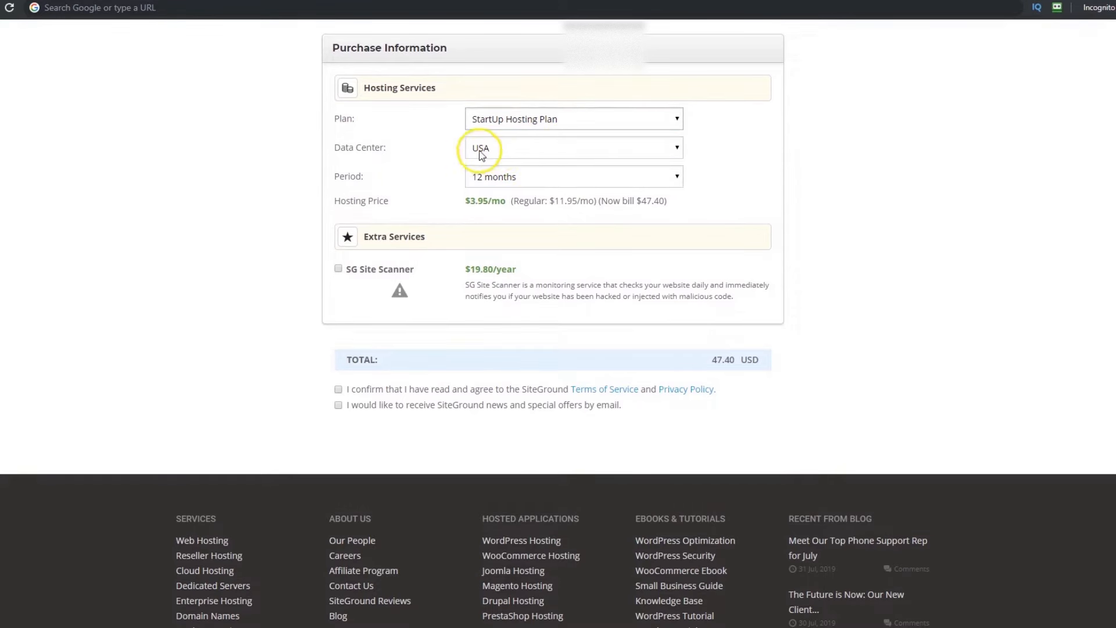
{"action": "left_click", "coordinate": [525, 152]}
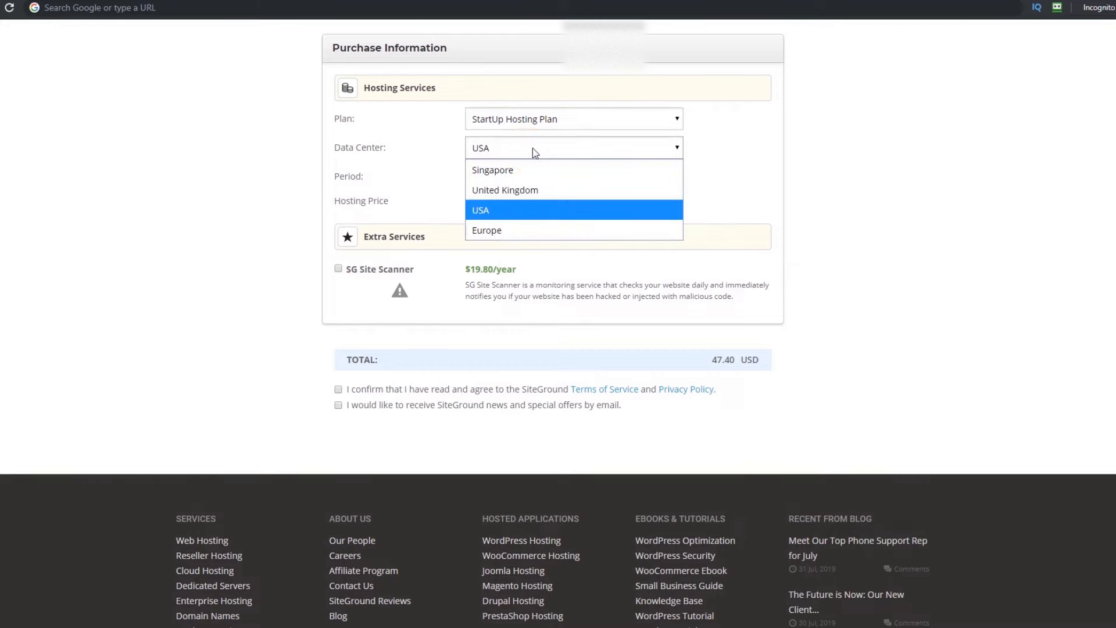
{"action": "left_click", "coordinate": [532, 148]}
- Try the one-month trial period, switch back to 12 months and check the amount billed
{"action": "left_click", "coordinate": [583, 182]}
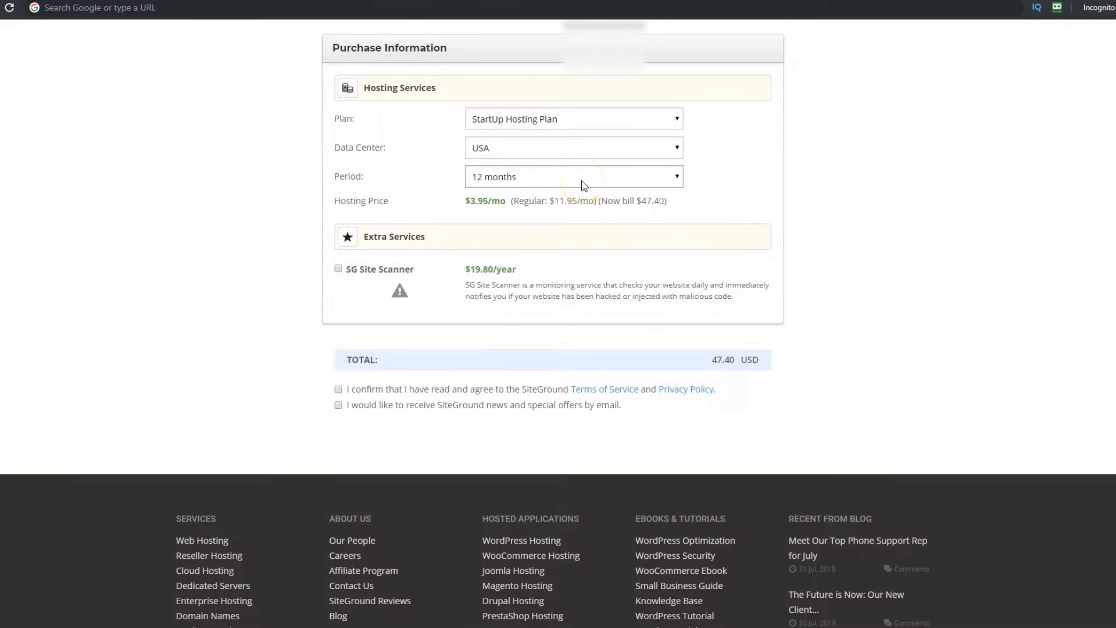
{"action": "left_click", "coordinate": [584, 184]}
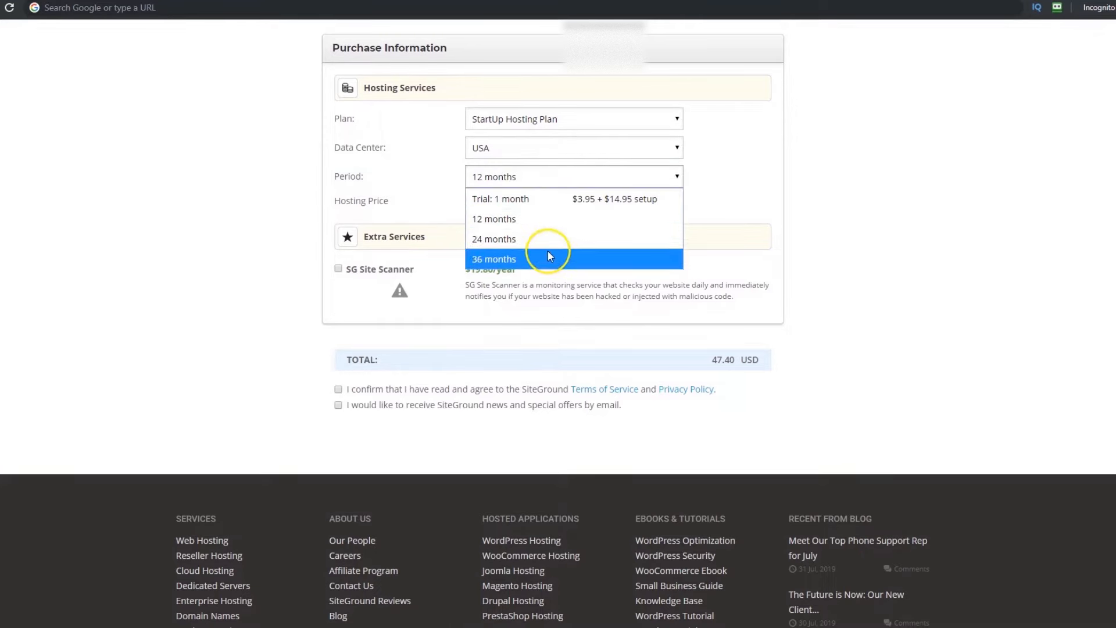
{"action": "left_click", "coordinate": [570, 201]}
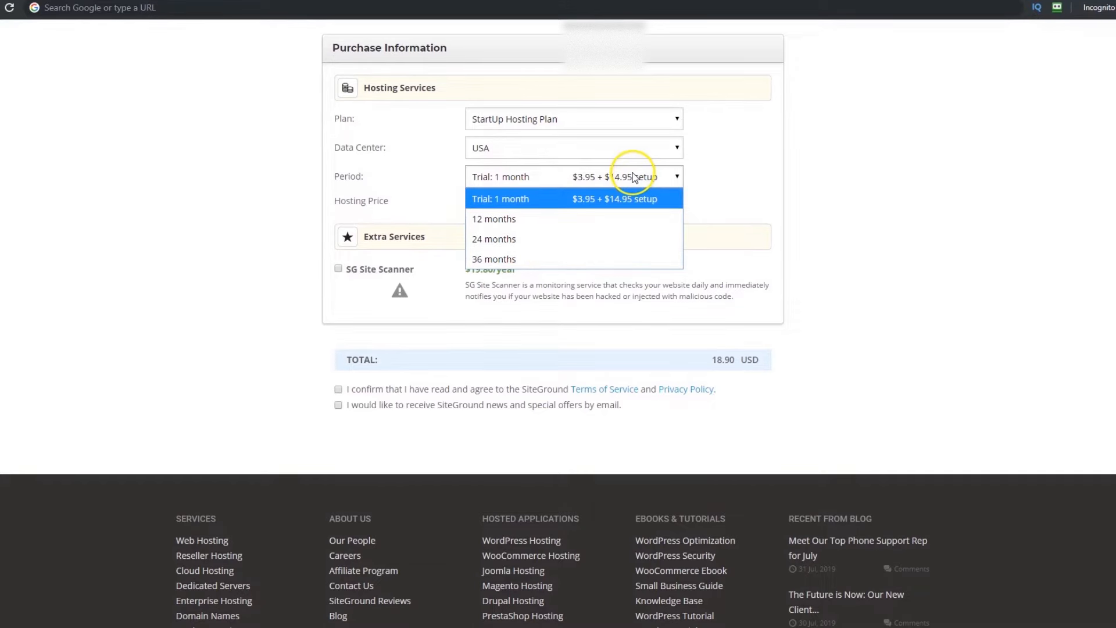
{"action": "left_click", "coordinate": [549, 195]}
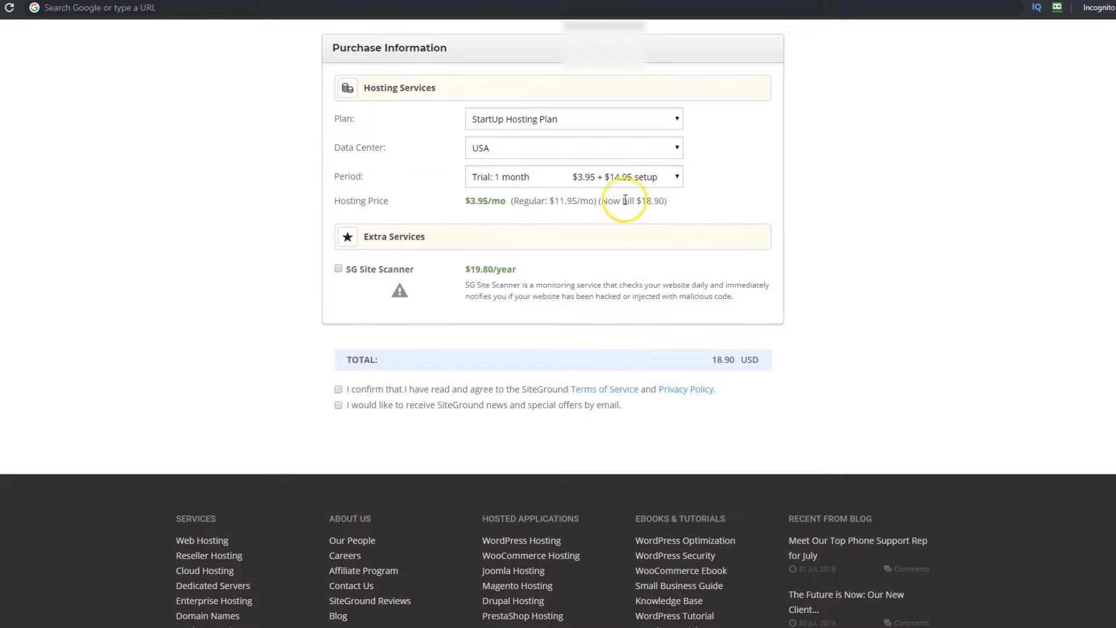
{"action": "left_click", "coordinate": [668, 178]}
{"action": "left_click", "coordinate": [582, 220]}
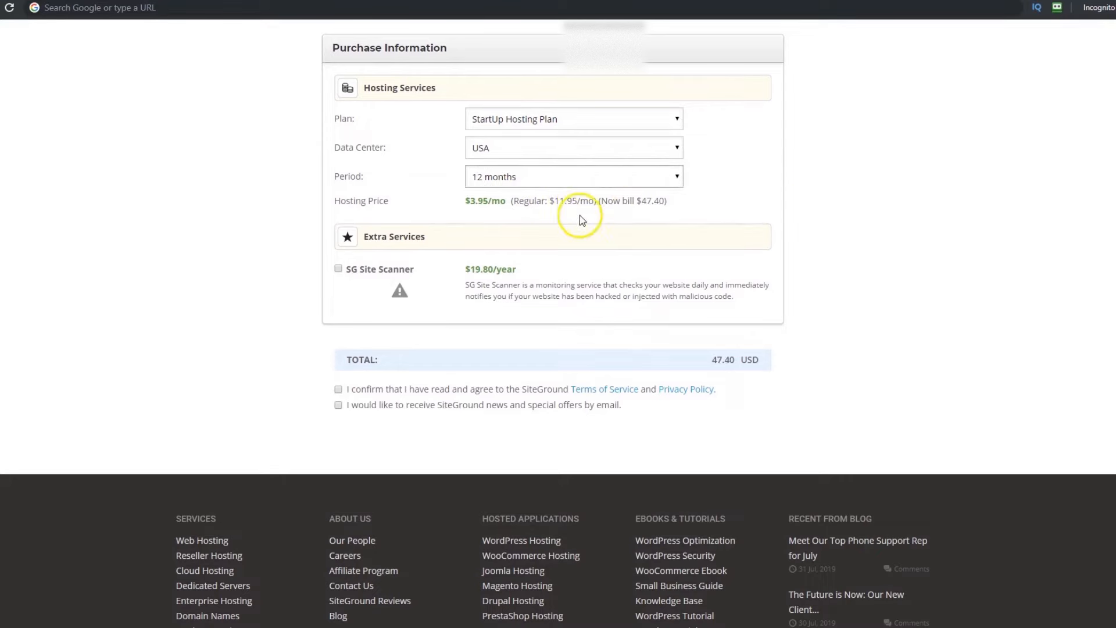
{"action": "double_click", "coordinate": [652, 202]}
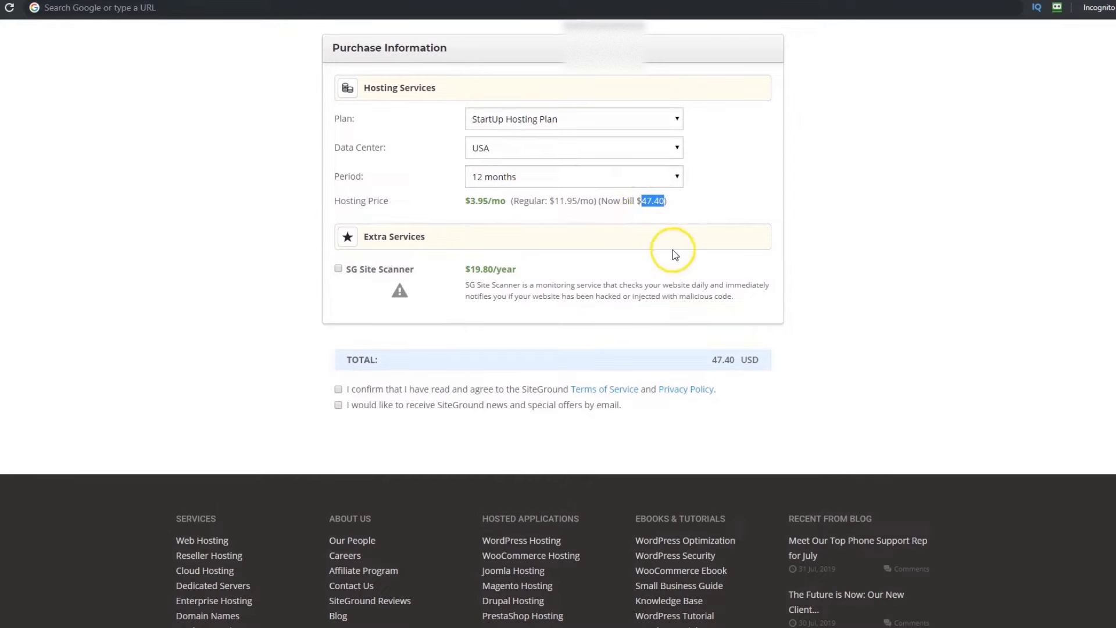
{"action": "left_click", "coordinate": [700, 216]}
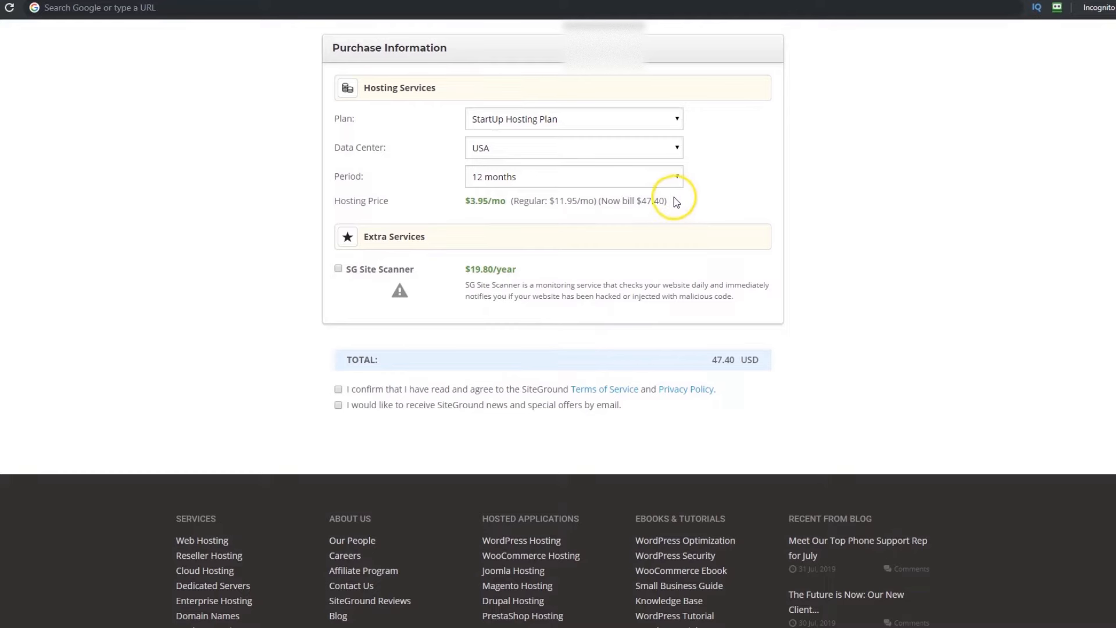
- Set the hosting period to the one-month trial and check the amount billed
{"action": "left_click", "coordinate": [673, 176]}
{"action": "left_click", "coordinate": [615, 202]}
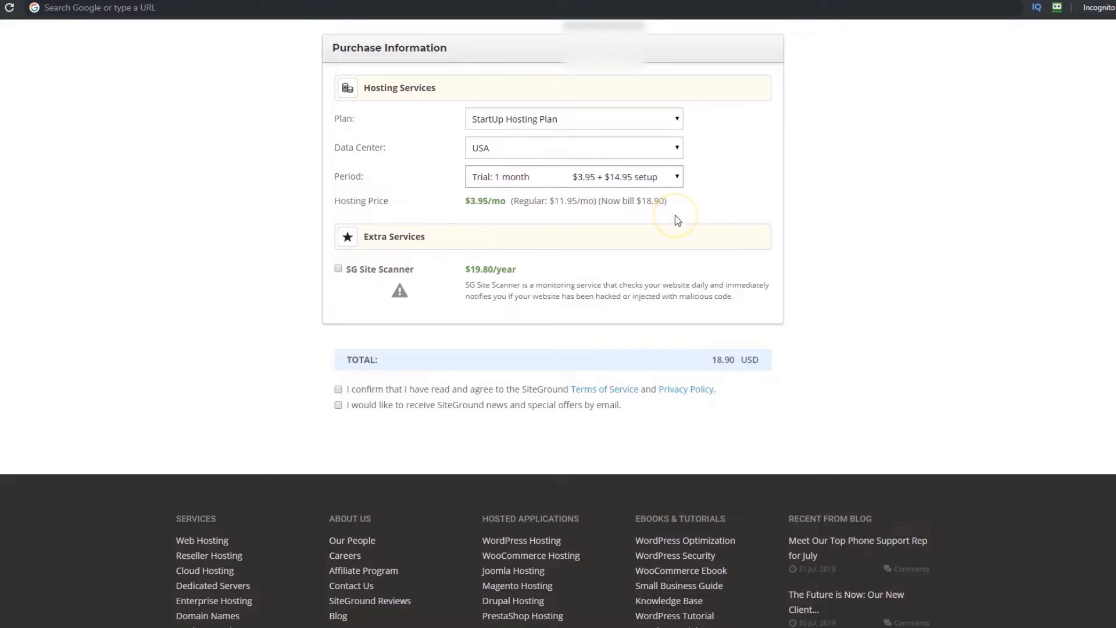
{"action": "double_click", "coordinate": [653, 201]}
{"action": "left_click", "coordinate": [716, 223]}
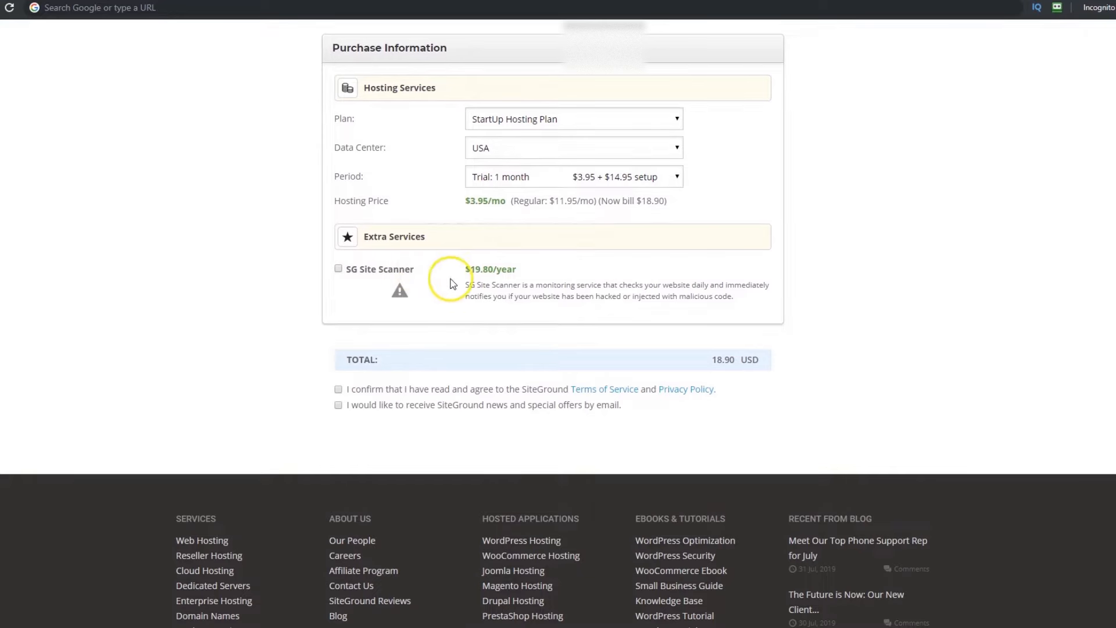
- Agree to the Terms of Service and Privacy Policy without subscribing to news emails, and pay for the hosting order
{"action": "scroll", "coordinate": [357, 325], "scroll_direction": "down", "scroll_amount": 1}
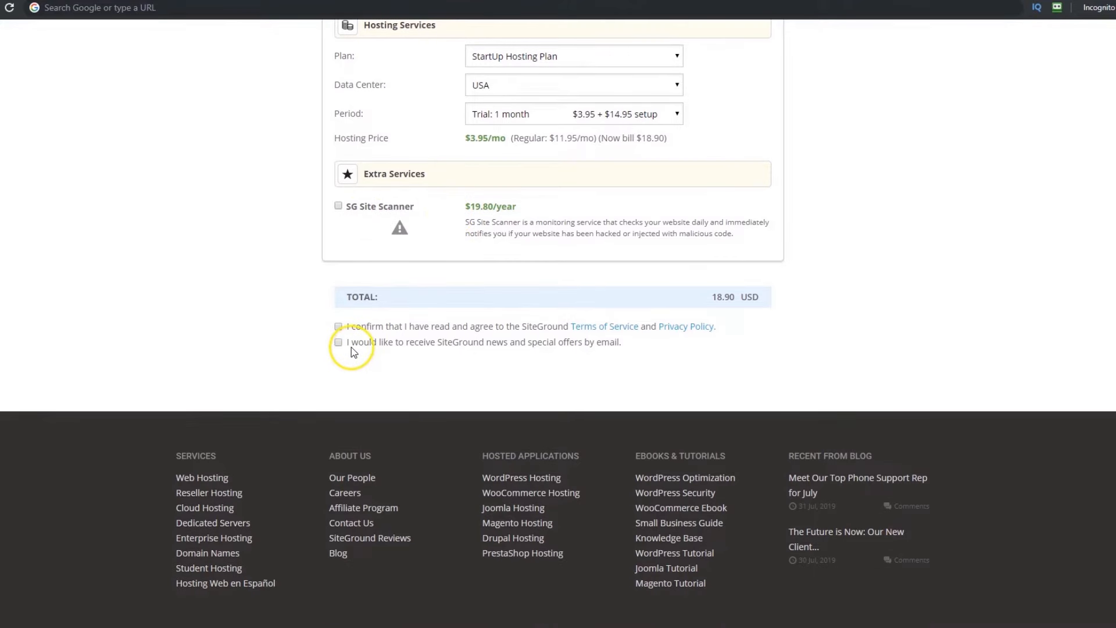
{"action": "left_click", "coordinate": [338, 327]}
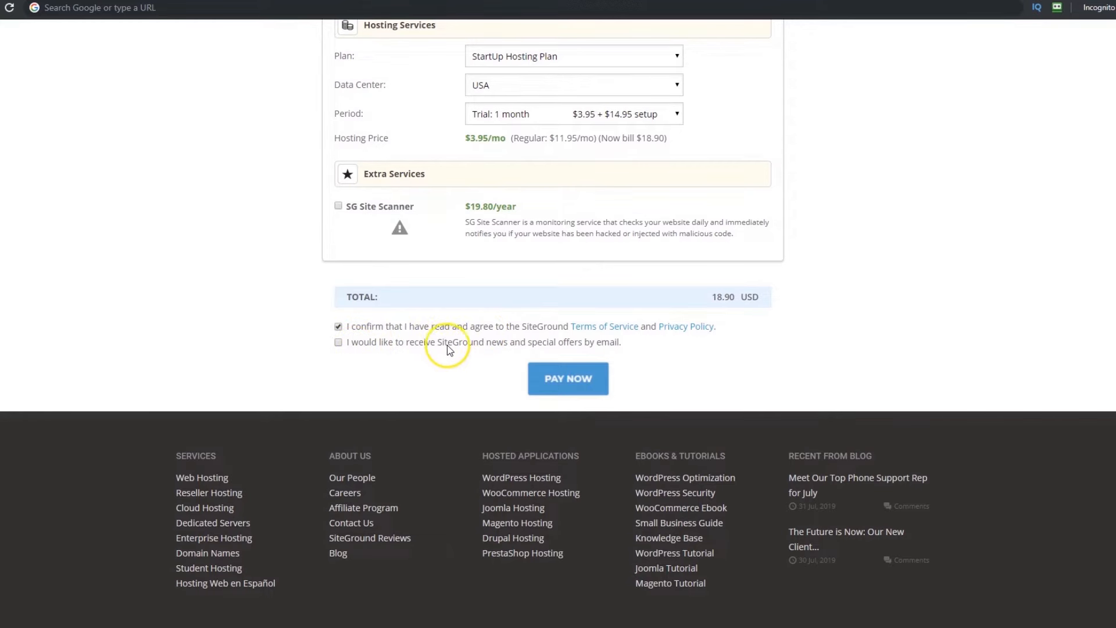
{"action": "left_click", "coordinate": [338, 343]}
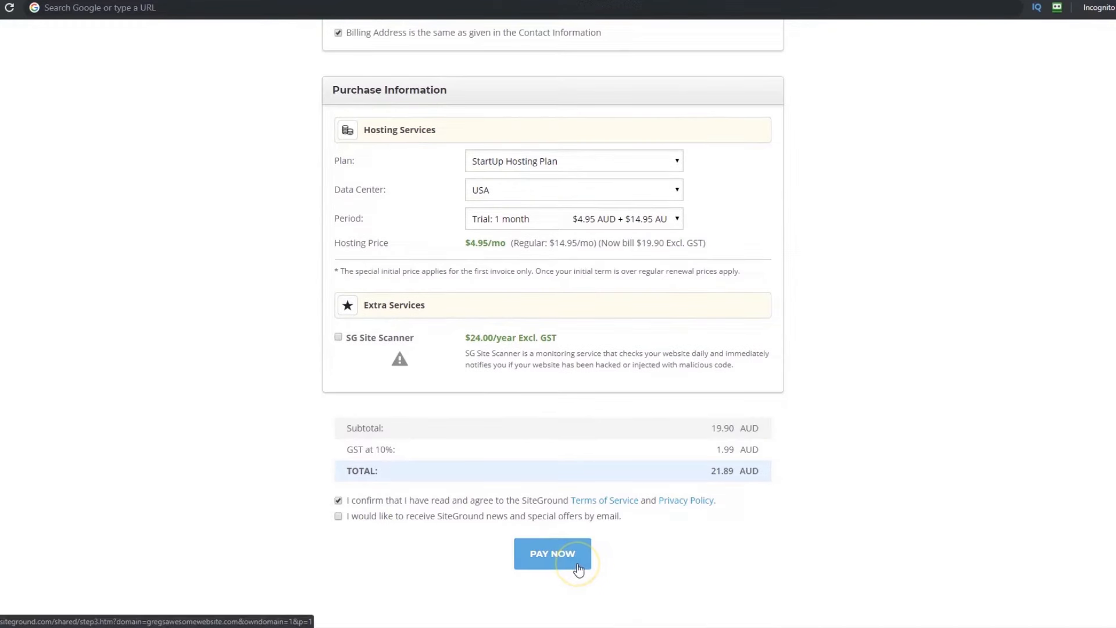
{"action": "left_click", "coordinate": [579, 566]}
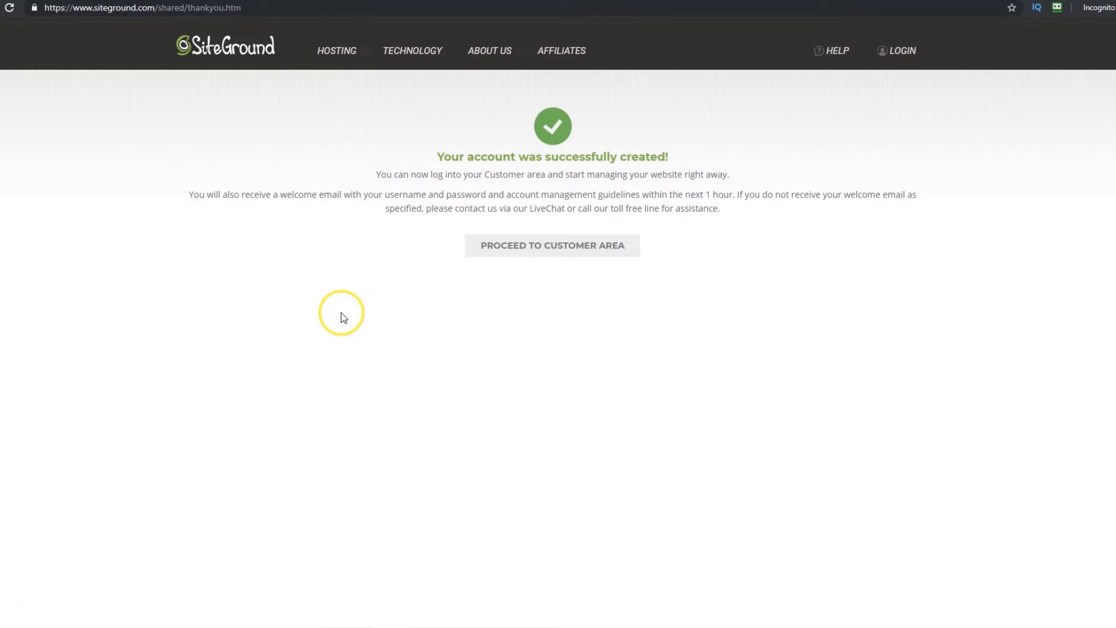
- Read the account creation and welcome email notices, and proceed to the customer area
{"action": "left_click_drag", "start_coordinate": [668, 157], "coordinate": [436, 157]}
{"action": "left_click", "coordinate": [369, 281]}
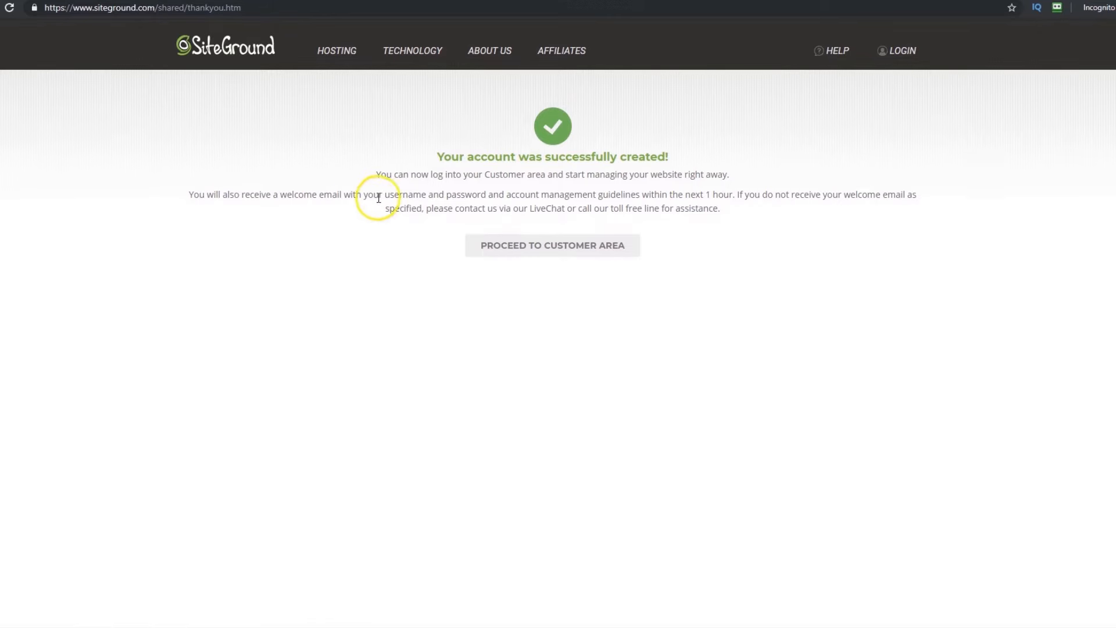
{"action": "left_click_drag", "start_coordinate": [399, 194], "coordinate": [640, 195]}
{"action": "left_click", "coordinate": [681, 213]}
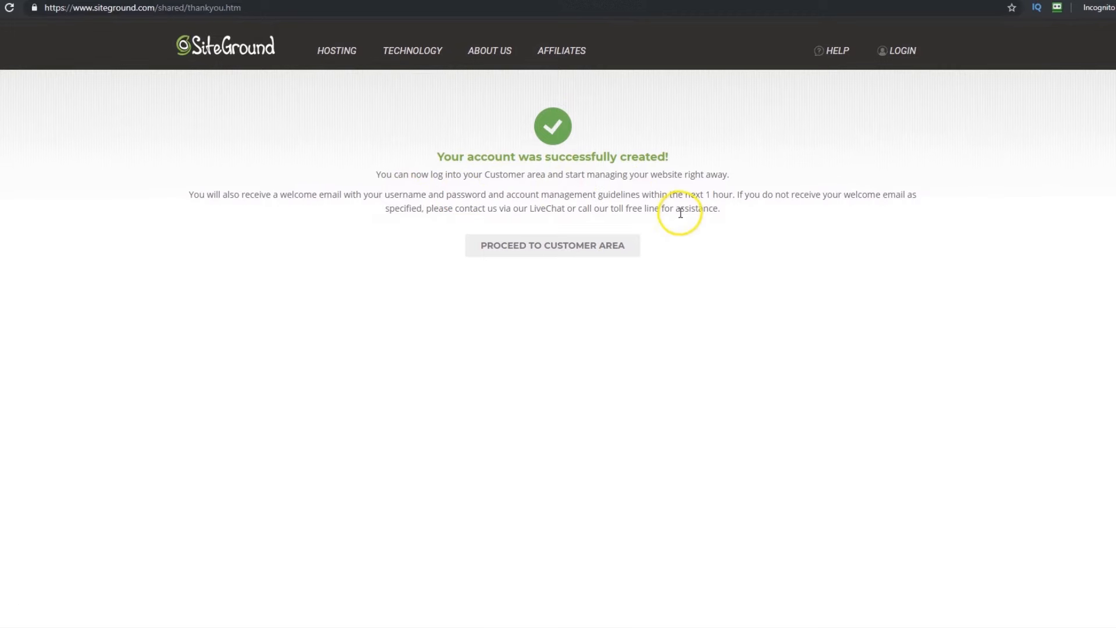
{"action": "left_click_drag", "start_coordinate": [730, 198], "coordinate": [687, 199]}
{"action": "left_click", "coordinate": [713, 250]}
{"action": "left_click", "coordinate": [548, 251]}
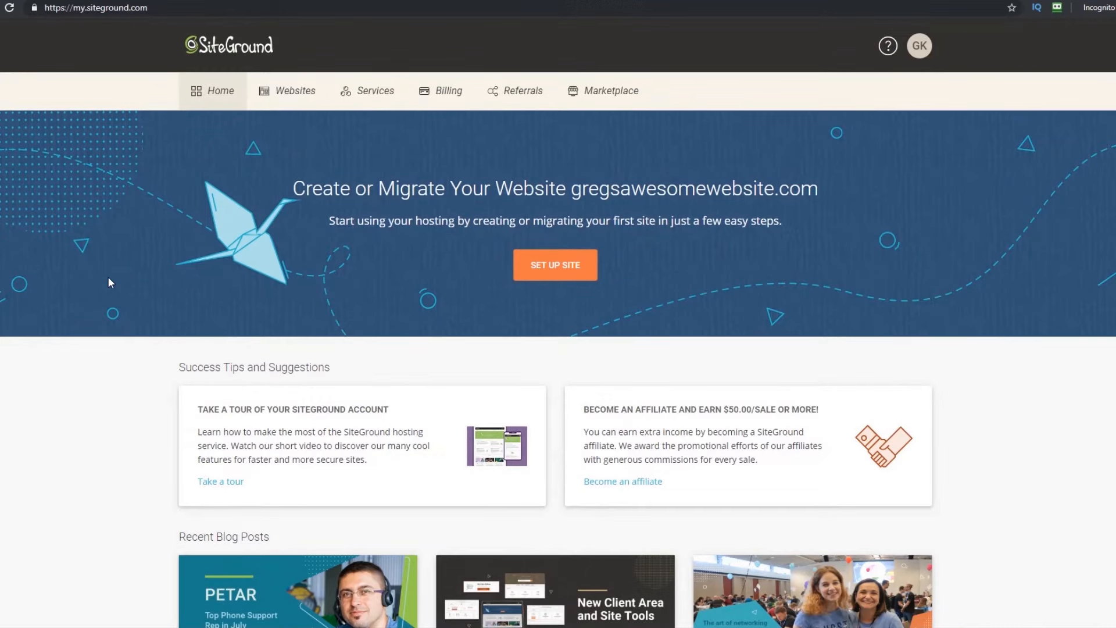
- Set up gregsawesomewebsite.com as a new website with the WordPress application and continue to the extras
{"action": "left_click", "coordinate": [550, 270]}
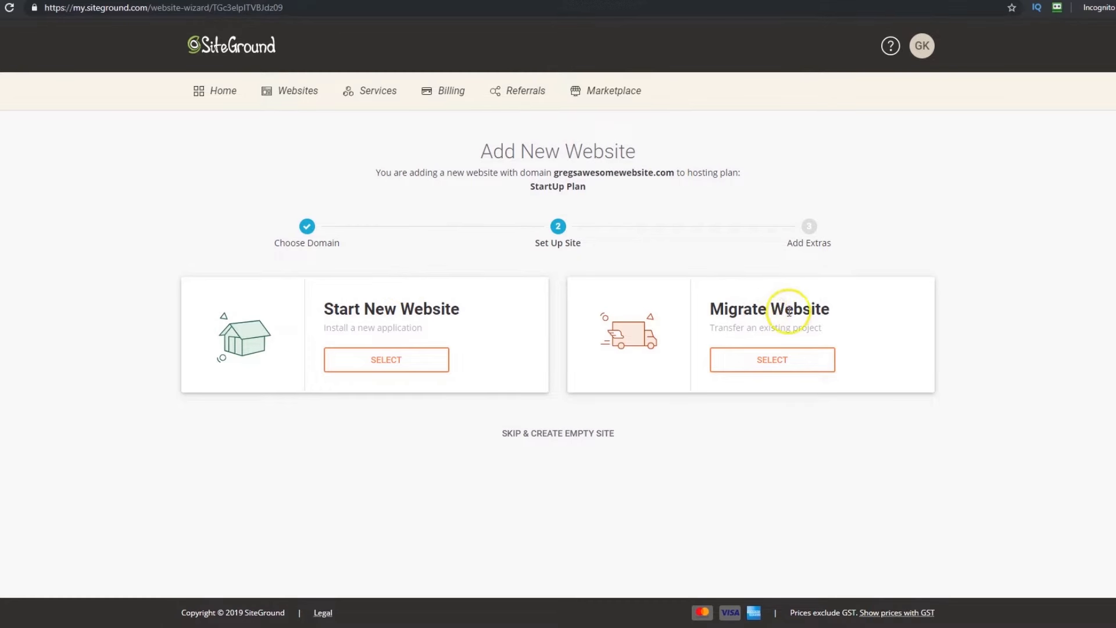
{"action": "left_click", "coordinate": [385, 365]}
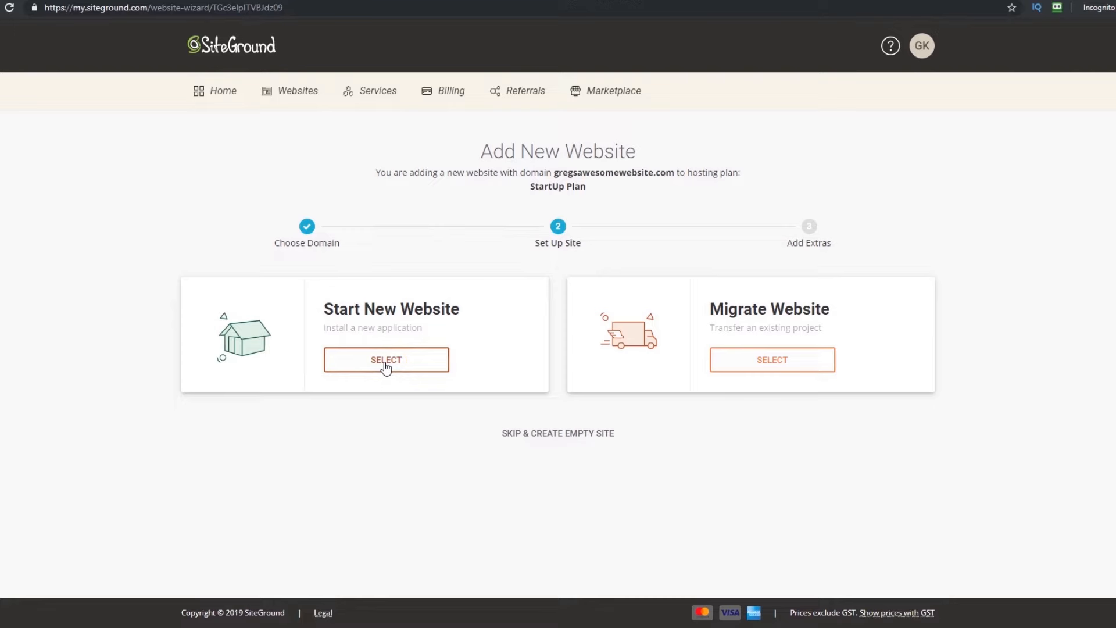
{"action": "left_click", "coordinate": [403, 363]}
{"action": "scroll", "coordinate": [114, 306], "scroll_direction": "down", "scroll_amount": 2}
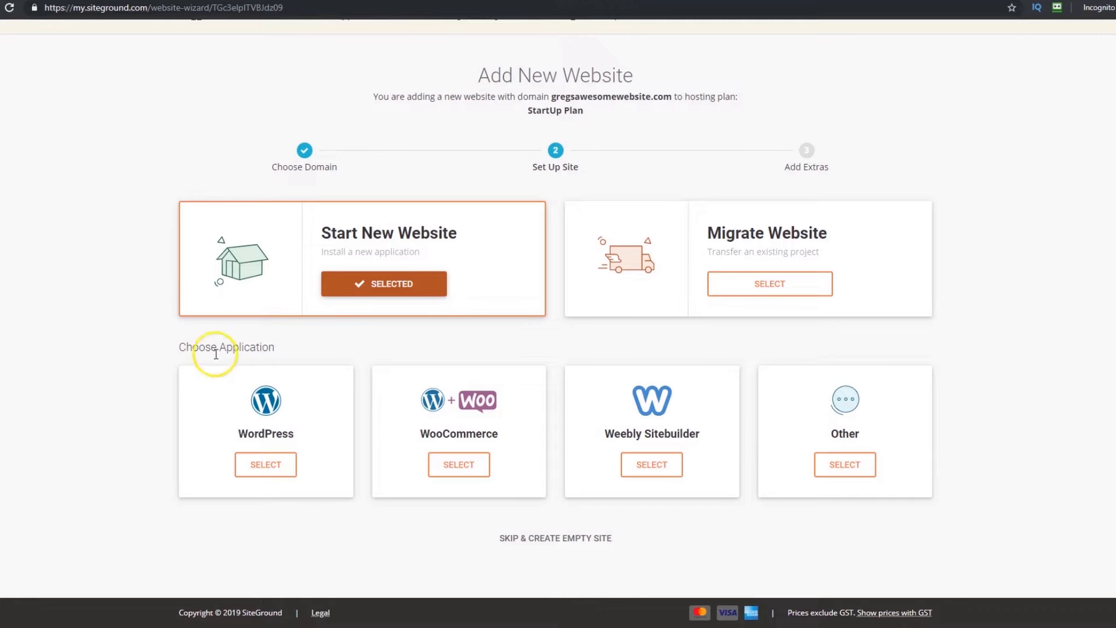
{"action": "left_click", "coordinate": [271, 469]}
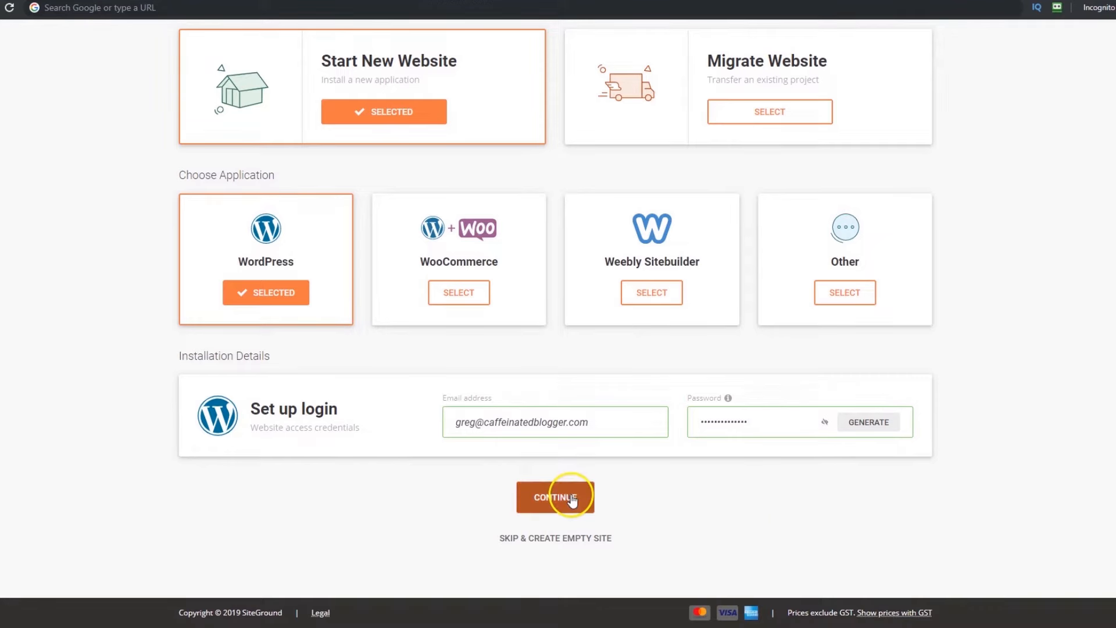
{"action": "left_click", "coordinate": [572, 499]}
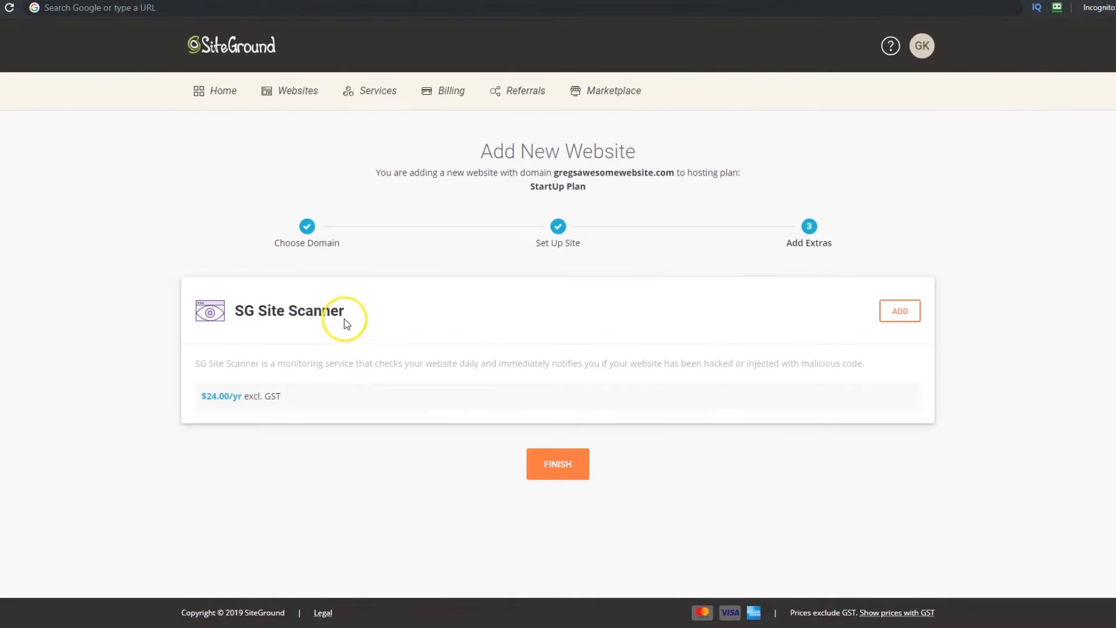
- Look at the SG Site Scanner extra and finish the website setup without adding it
{"action": "left_click_drag", "start_coordinate": [350, 307], "coordinate": [237, 318]}
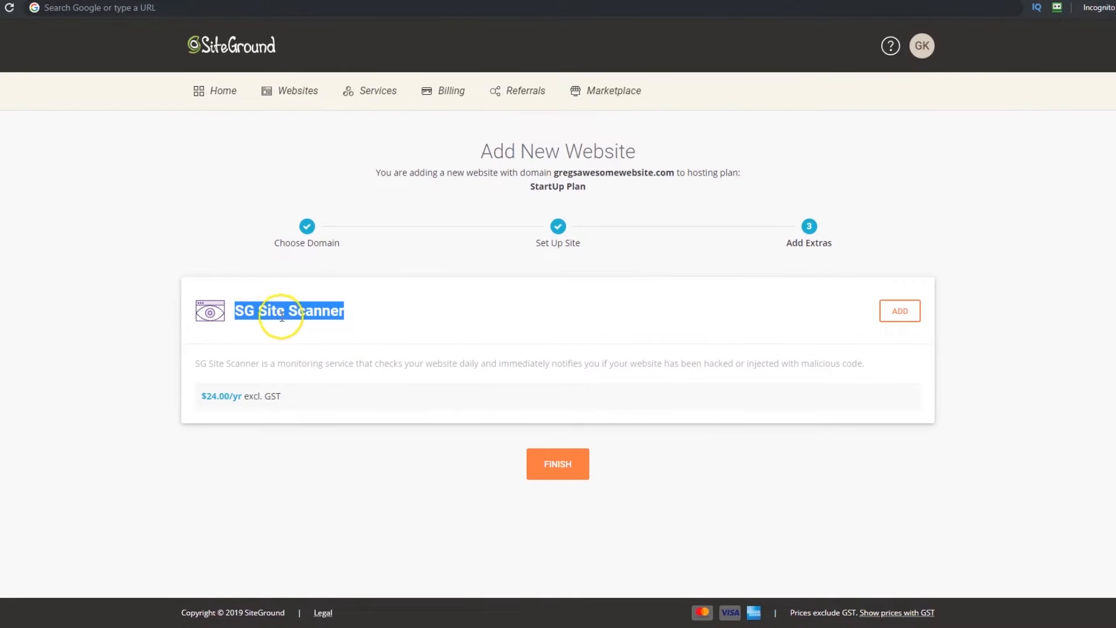
{"action": "left_click", "coordinate": [349, 316]}
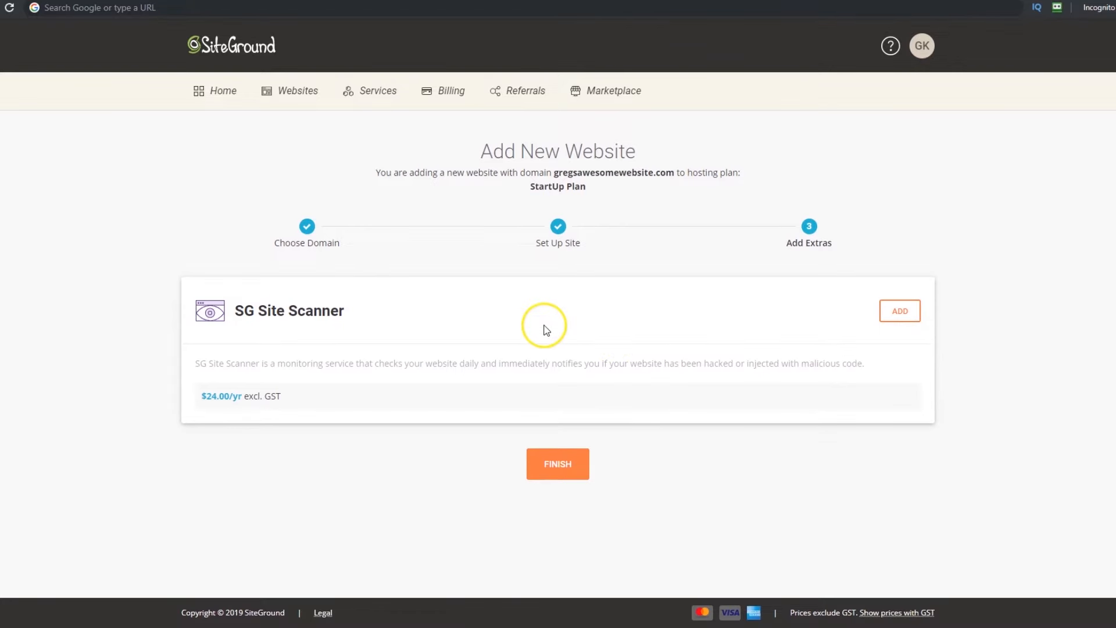
{"action": "left_click", "coordinate": [554, 457]}
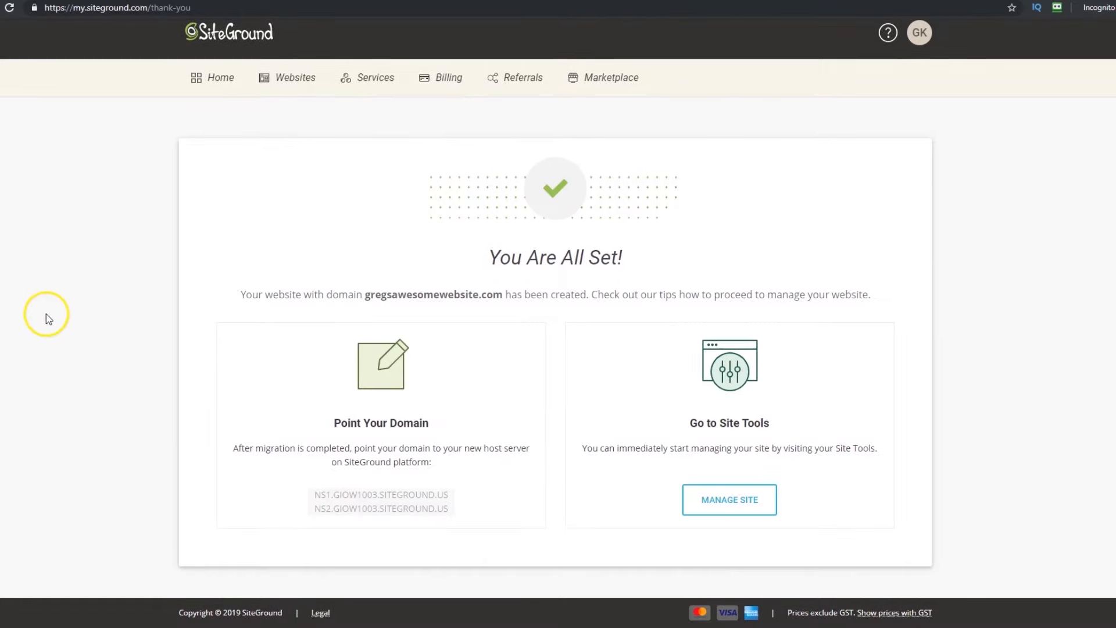
- Read the setup completion page and its Point Your Domain section, and switch to the Namecheap account dashboard
{"action": "left_click_drag", "start_coordinate": [436, 261], "coordinate": [640, 259]}
{"action": "left_click", "coordinate": [196, 271]}
{"action": "left_click_drag", "start_coordinate": [444, 425], "coordinate": [311, 432]}
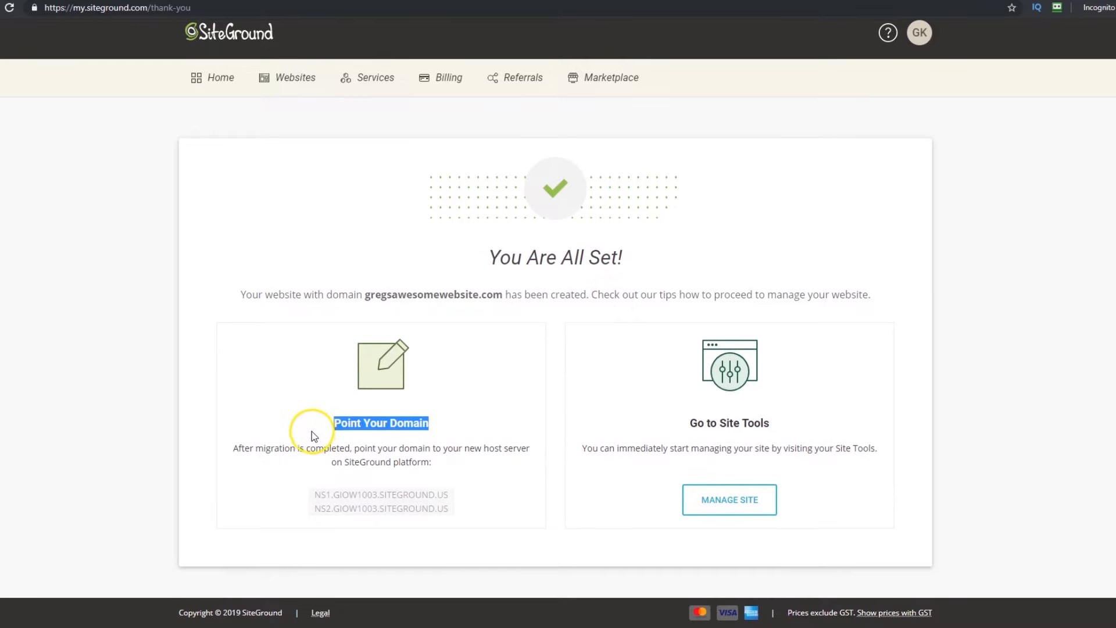
{"action": "left_click", "coordinate": [263, 448]}
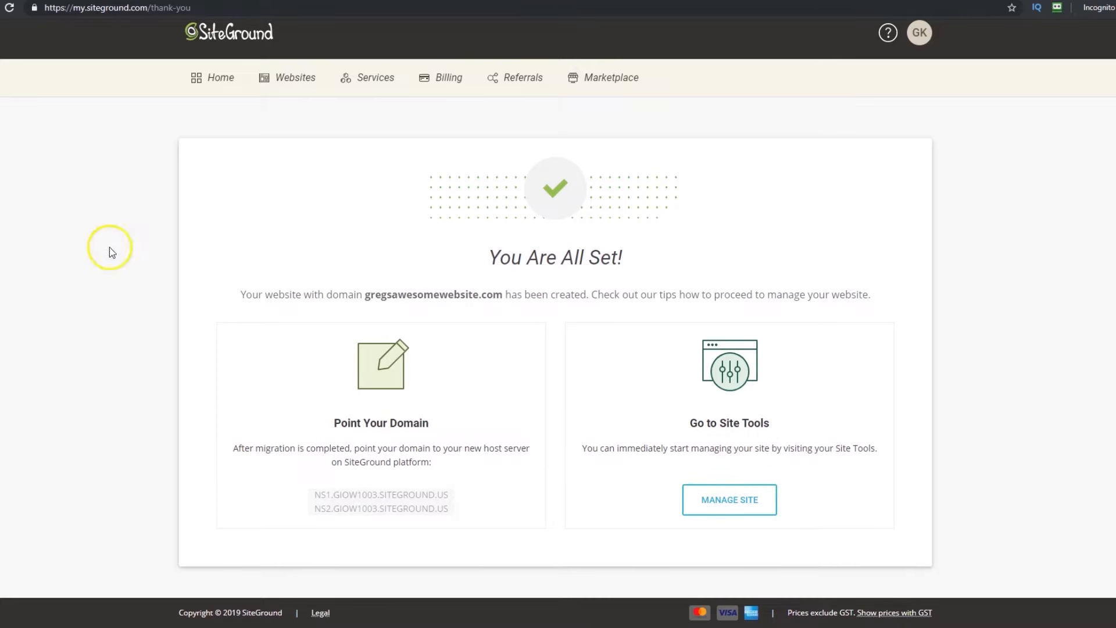
{"action": "left_click", "coordinate": [181, 1]}
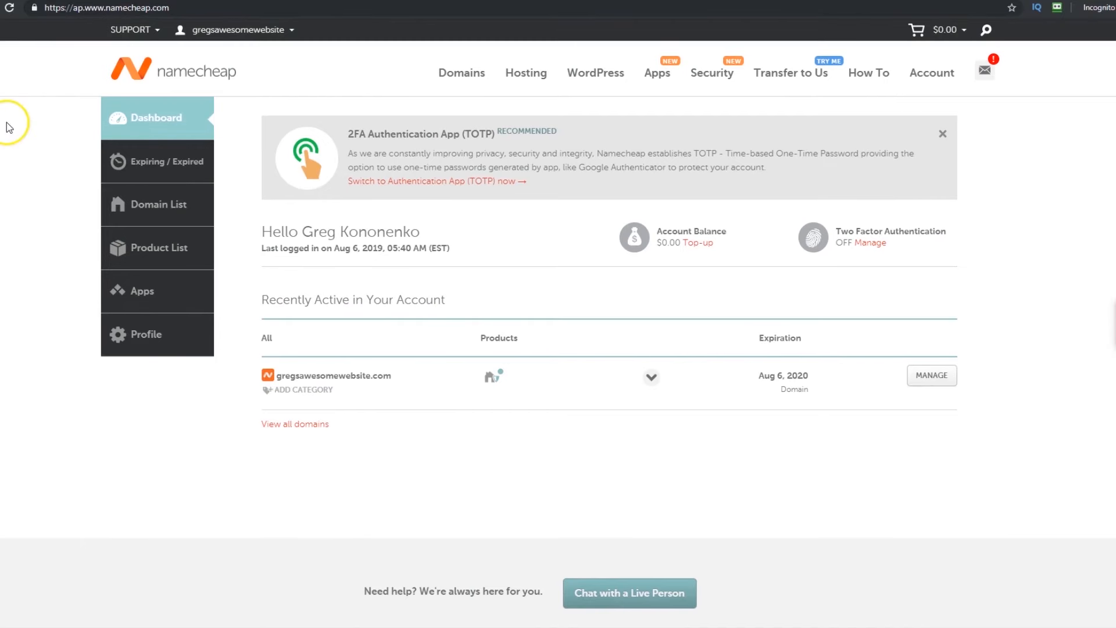
- Look over gregsawesomewebsite.com in the Namecheap dashboard and the two nameservers under Point Your Domain on the SiteGround page
{"action": "left_click_drag", "start_coordinate": [407, 378], "coordinate": [274, 378]}
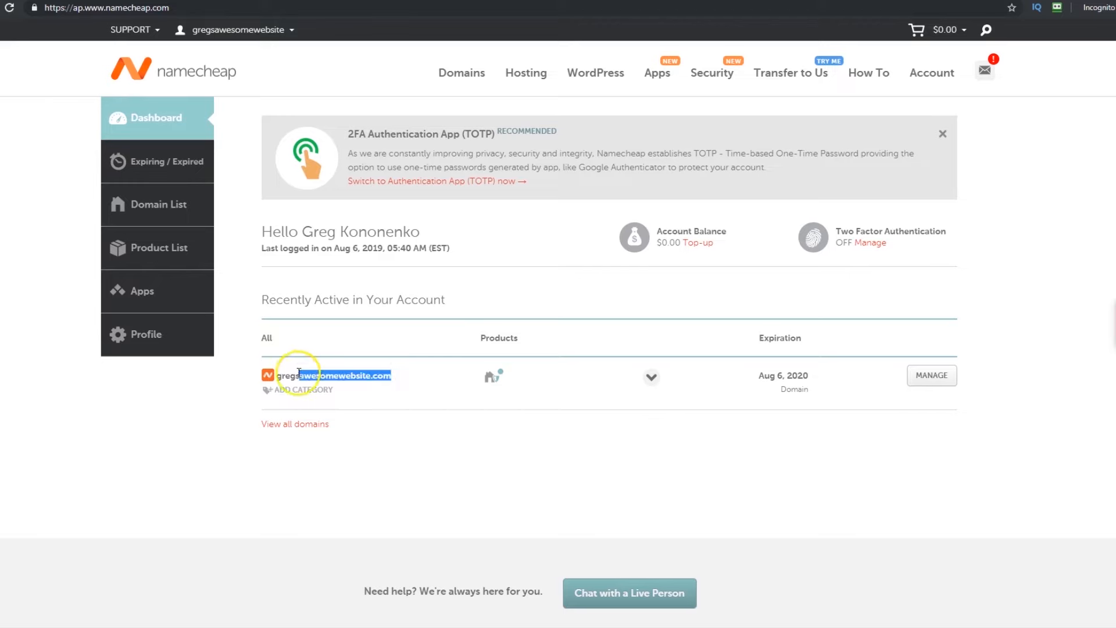
{"action": "left_click", "coordinate": [128, 7]}
{"action": "left_click", "coordinate": [1, 138]}
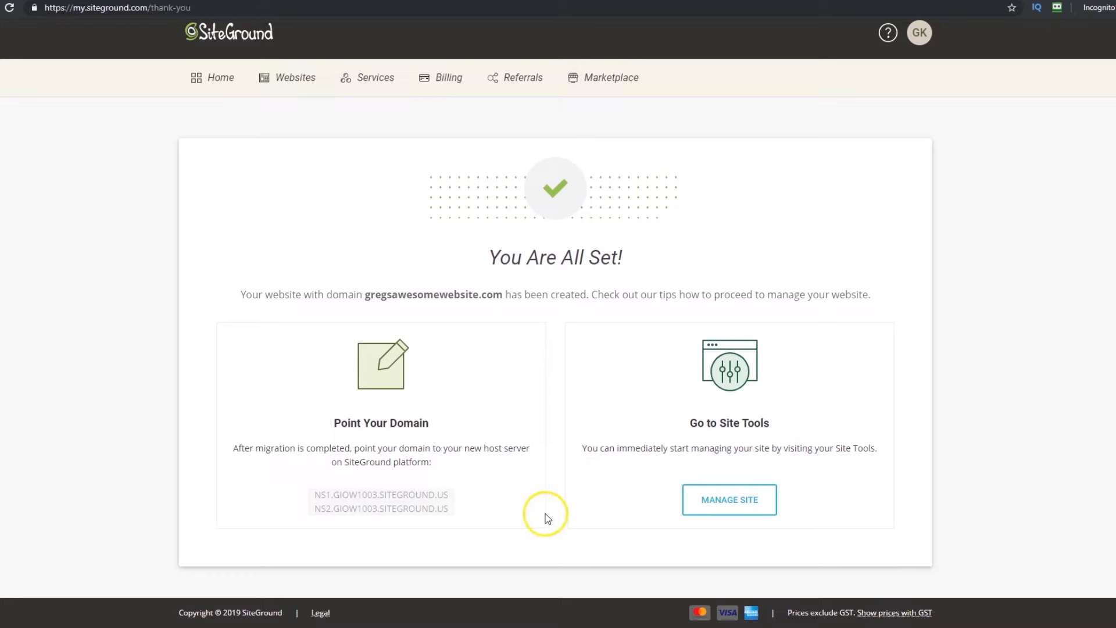
{"action": "left_click_drag", "start_coordinate": [317, 495], "coordinate": [442, 495]}
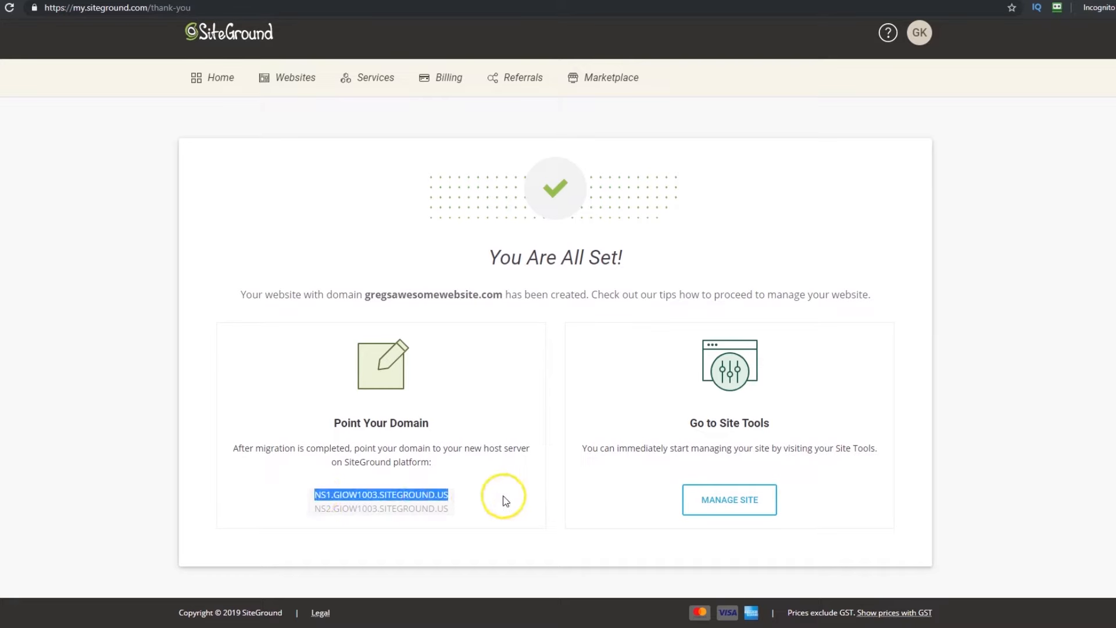
{"action": "left_click", "coordinate": [320, 508]}
{"action": "left_click_drag", "start_coordinate": [320, 508], "coordinate": [444, 511]}
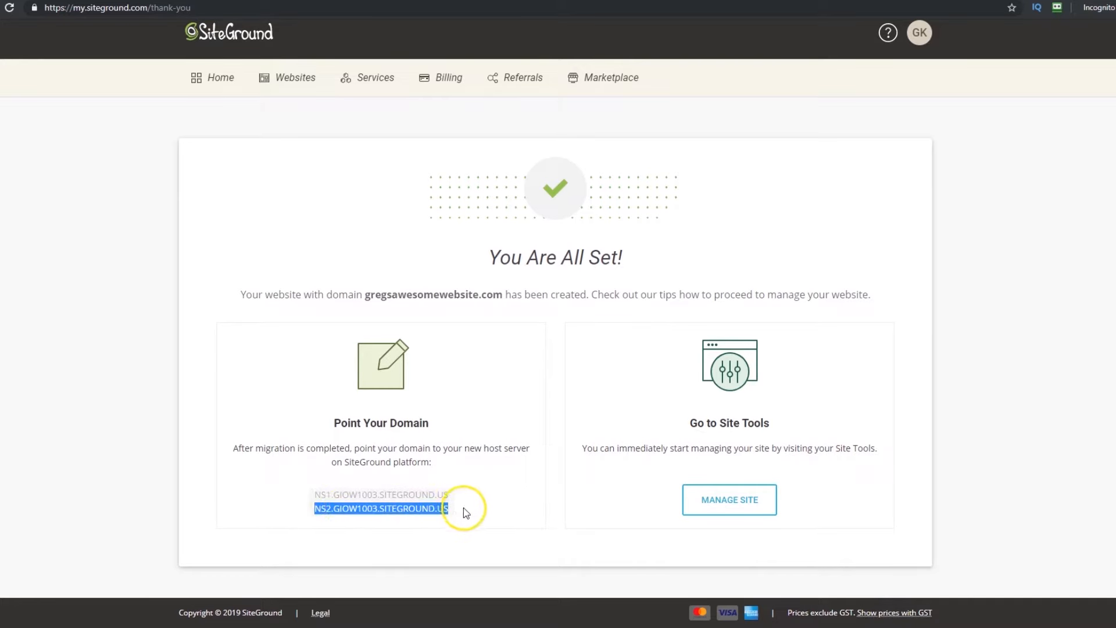
{"action": "left_click", "coordinate": [461, 513]}
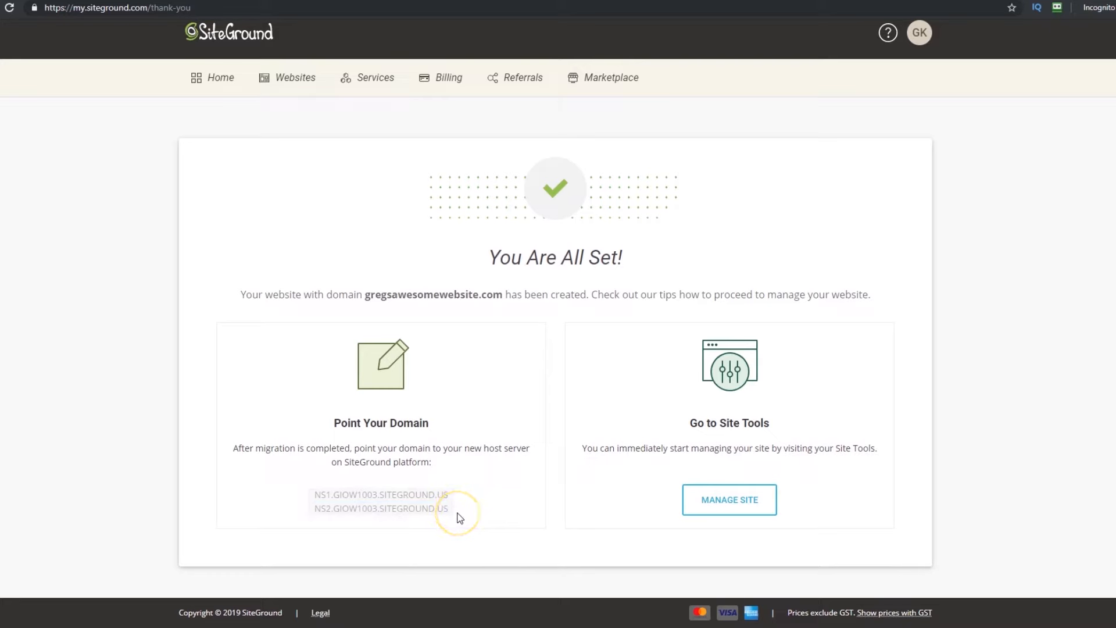
- Copy the nameserver NS1.GIOW1003.SITEGROUND.US from the SiteGround setup page and switch back to Namecheap
{"action": "left_click_drag", "start_coordinate": [317, 494], "coordinate": [439, 495]}
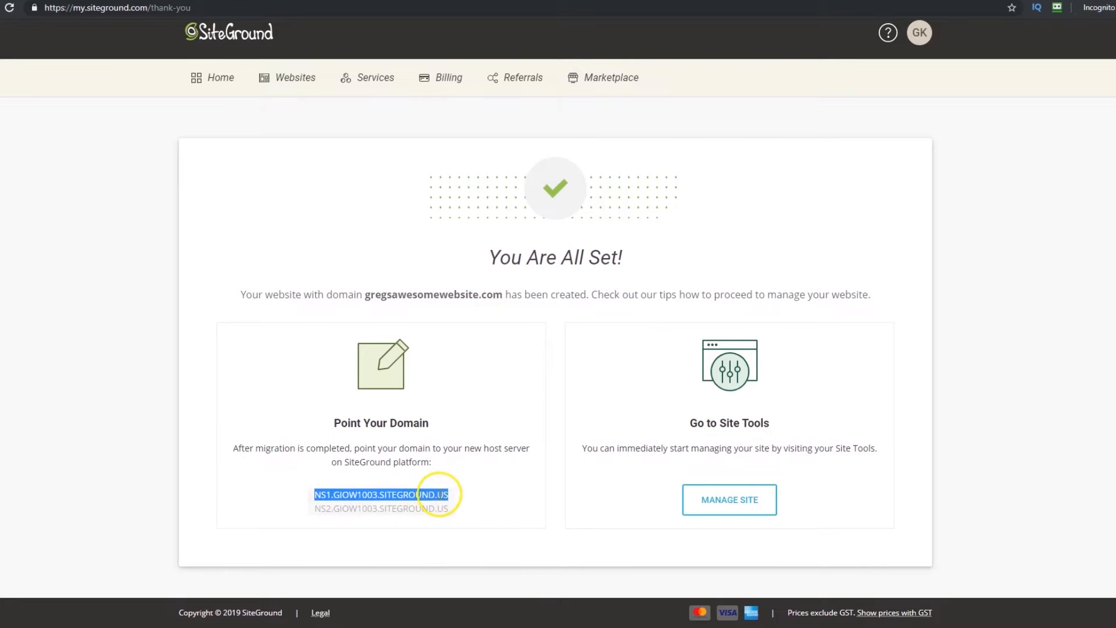
{"action": "right_click", "coordinate": [408, 497]}
{"action": "left_click", "coordinate": [430, 507]}
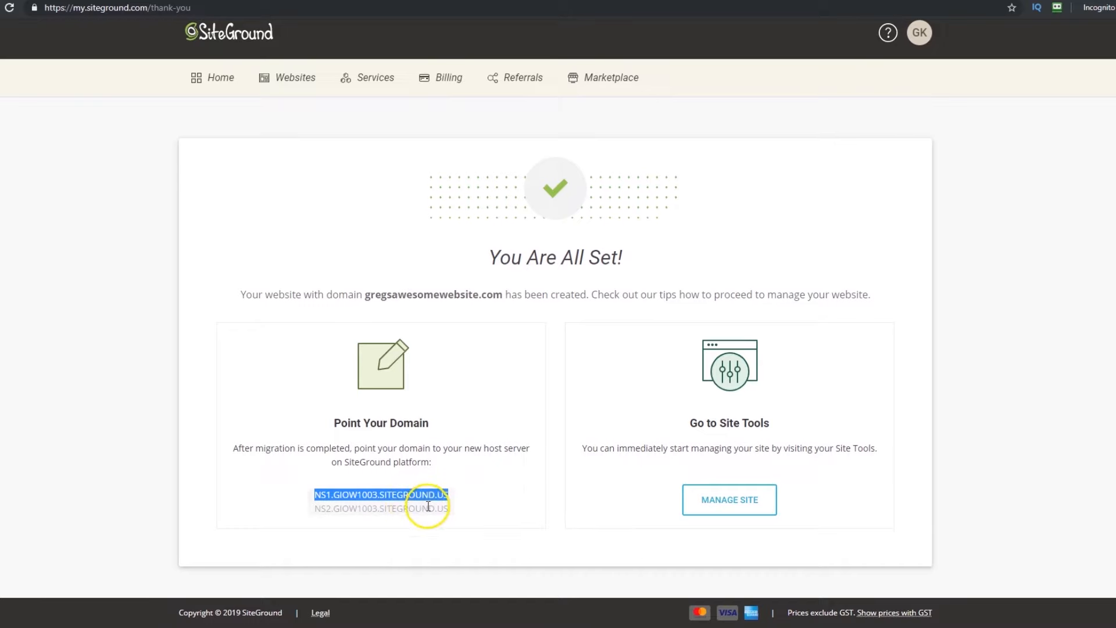
{"action": "left_click", "coordinate": [143, 2]}
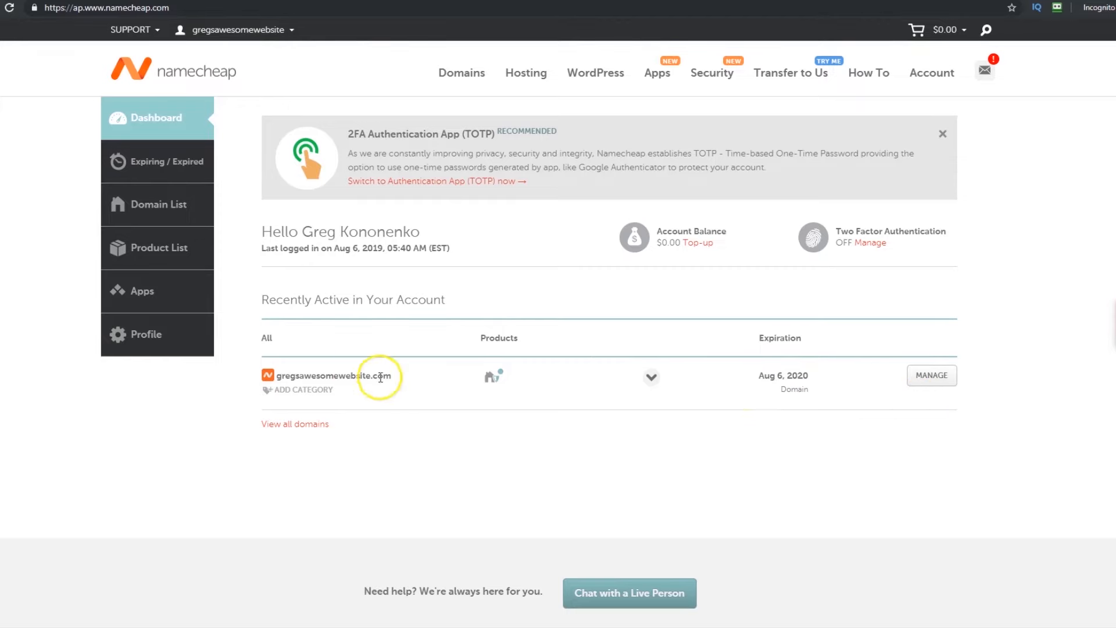
- Open the management page of gregsawesomewebsite.com and set its nameservers to Custom DNS
{"action": "left_click", "coordinate": [932, 376]}
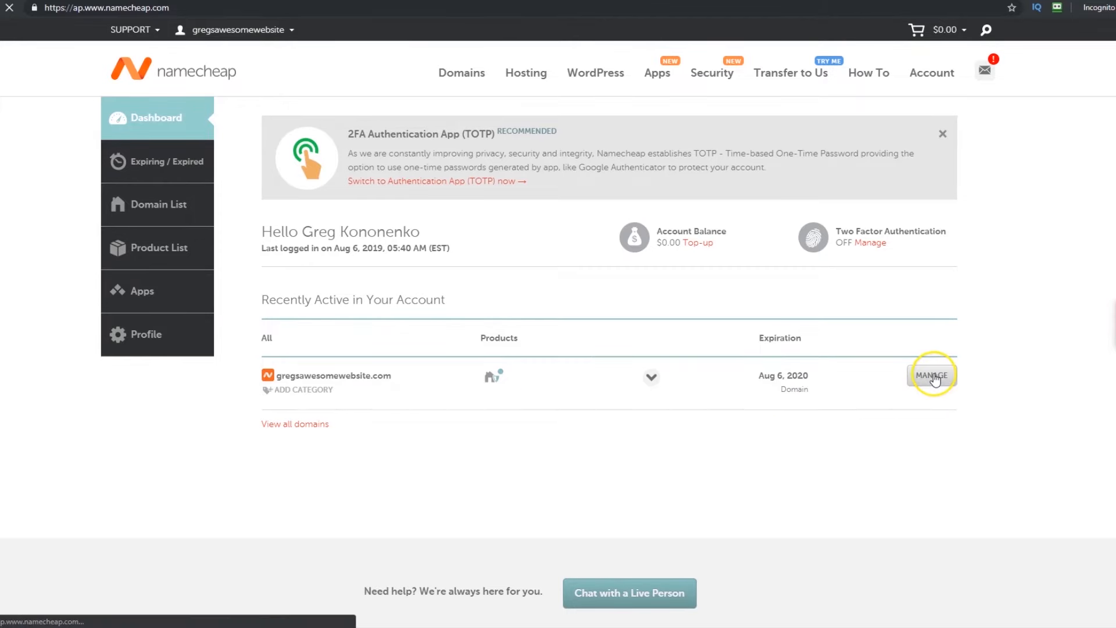
{"action": "scroll", "coordinate": [933, 378], "scroll_direction": "down", "scroll_amount": 1}
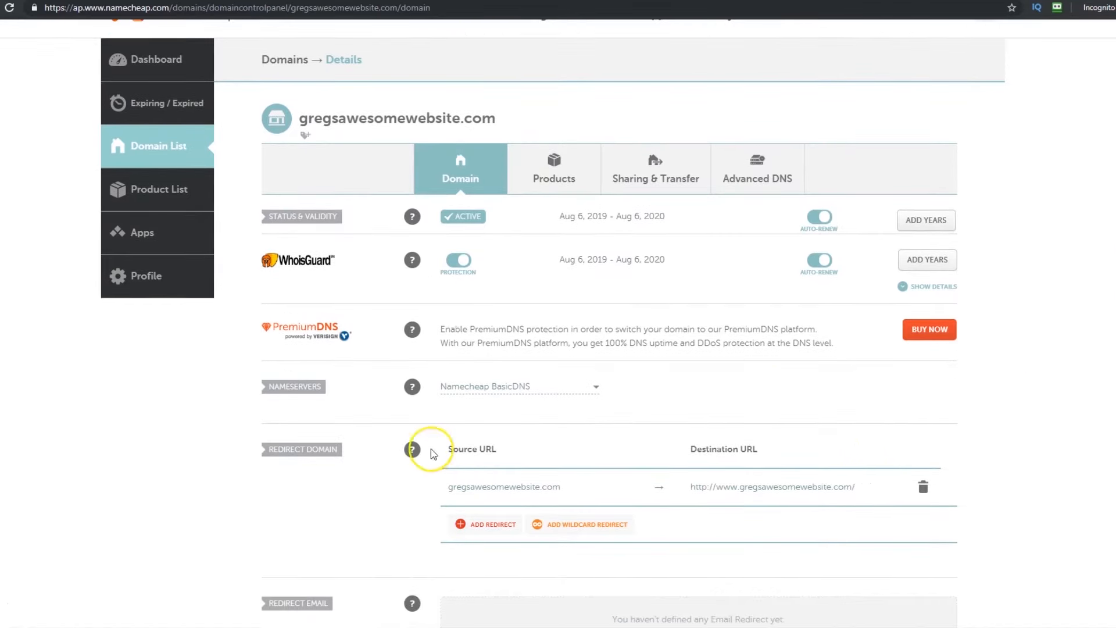
{"action": "double_click", "coordinate": [283, 387]}
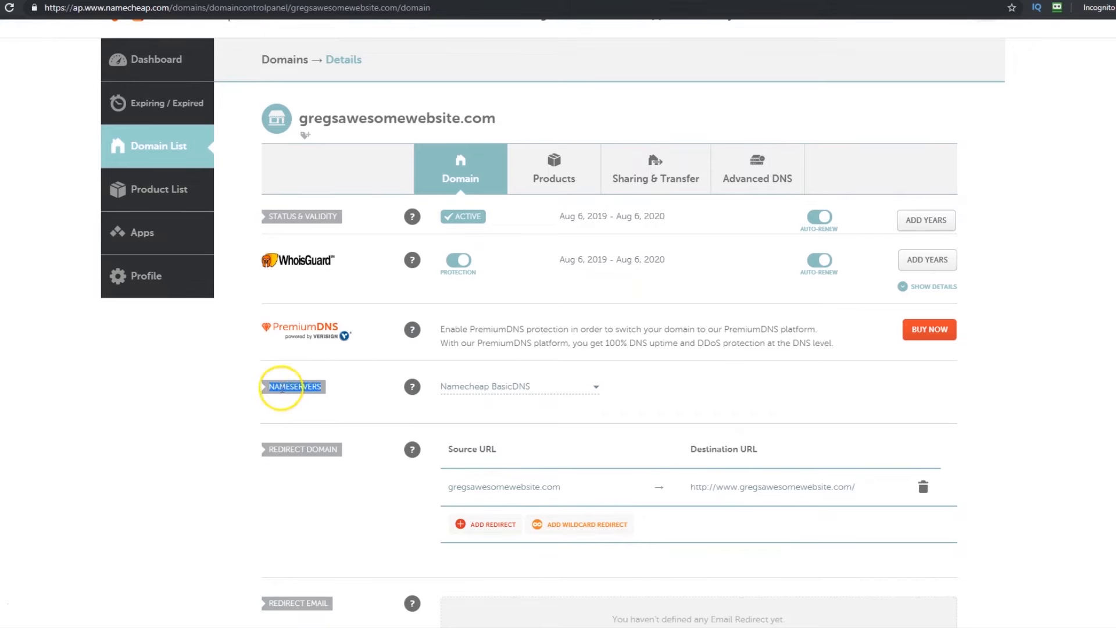
{"action": "left_click", "coordinate": [412, 387]}
{"action": "left_click", "coordinate": [568, 387]}
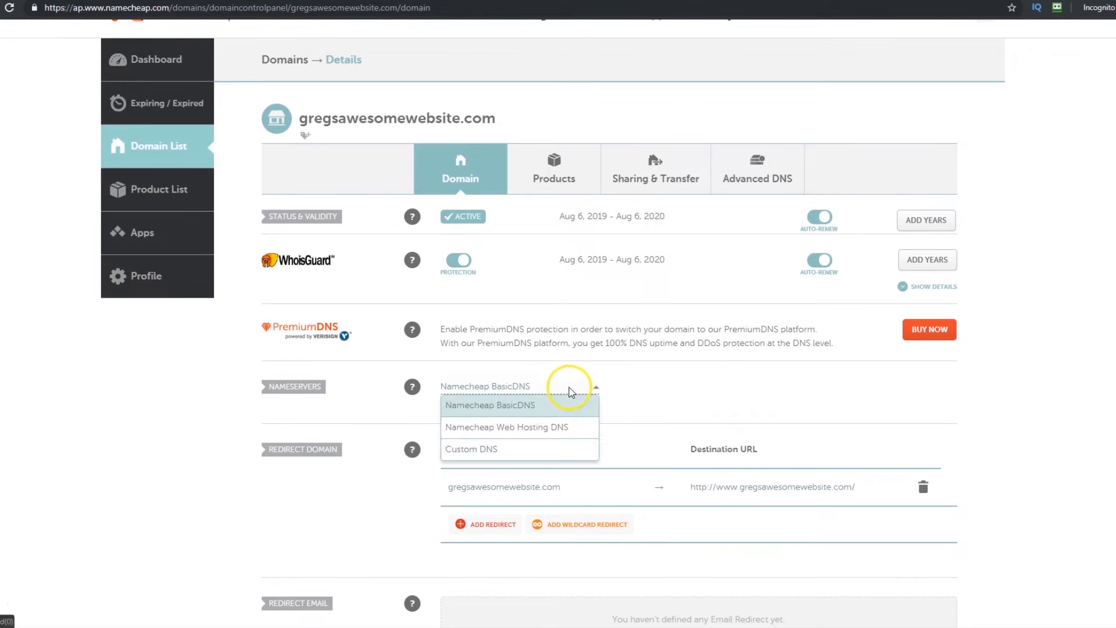
{"action": "left_click", "coordinate": [487, 458]}
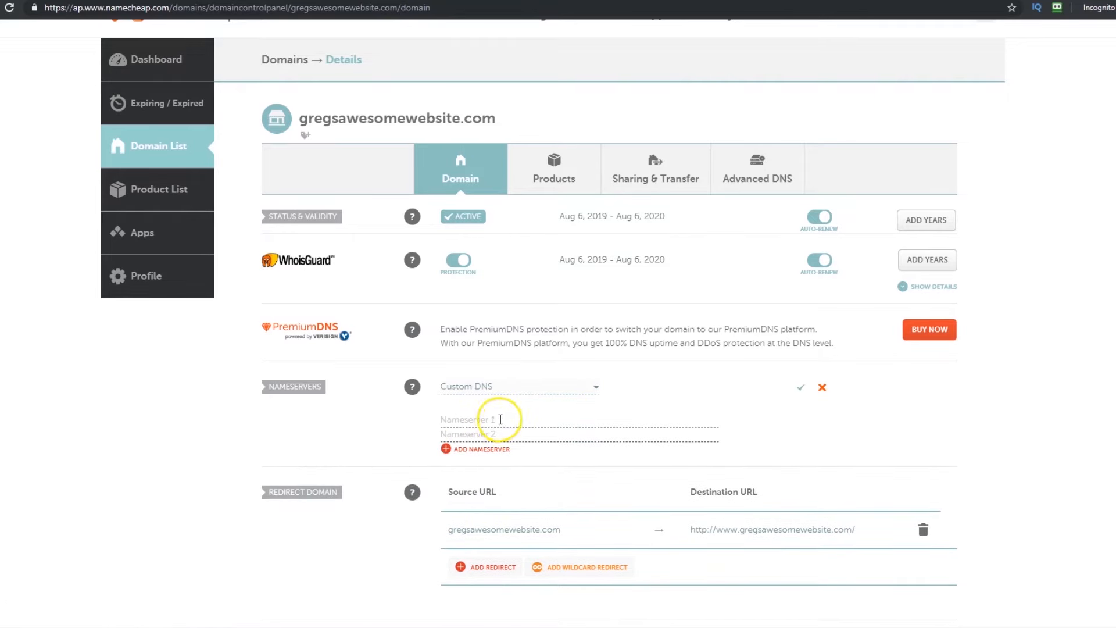
- Enter NS1.GIOW1003.SITEGROUND.US and NS2.GIOW1003.SITEGROUND.US, copying the second from SiteGround, as the custom nameservers and save them
{"action": "right_click", "coordinate": [453, 421]}
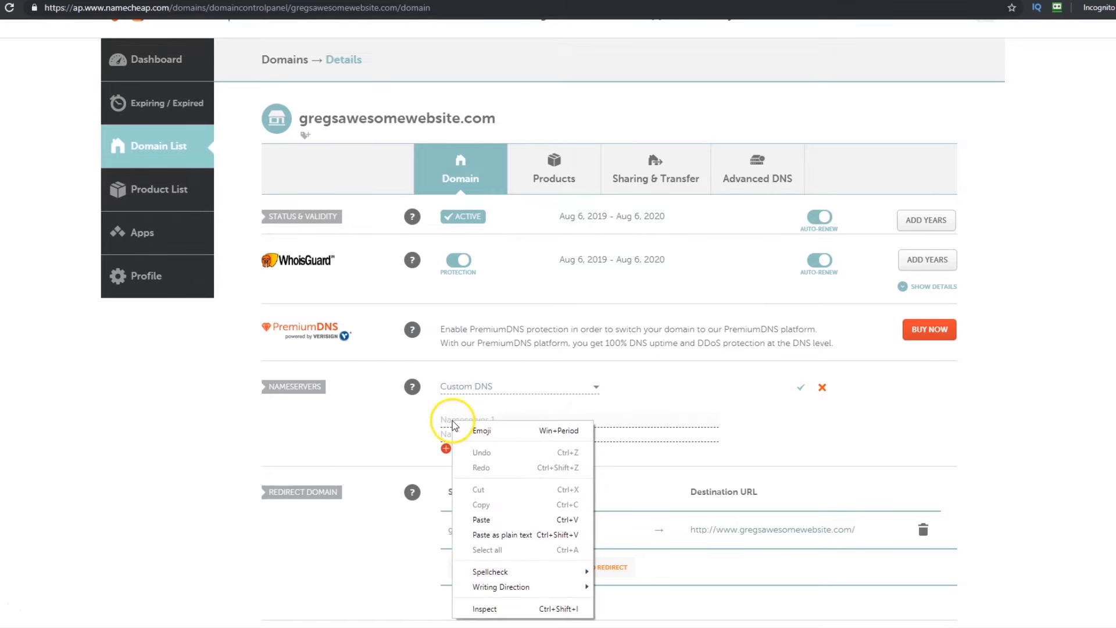
{"action": "left_click", "coordinate": [487, 514]}
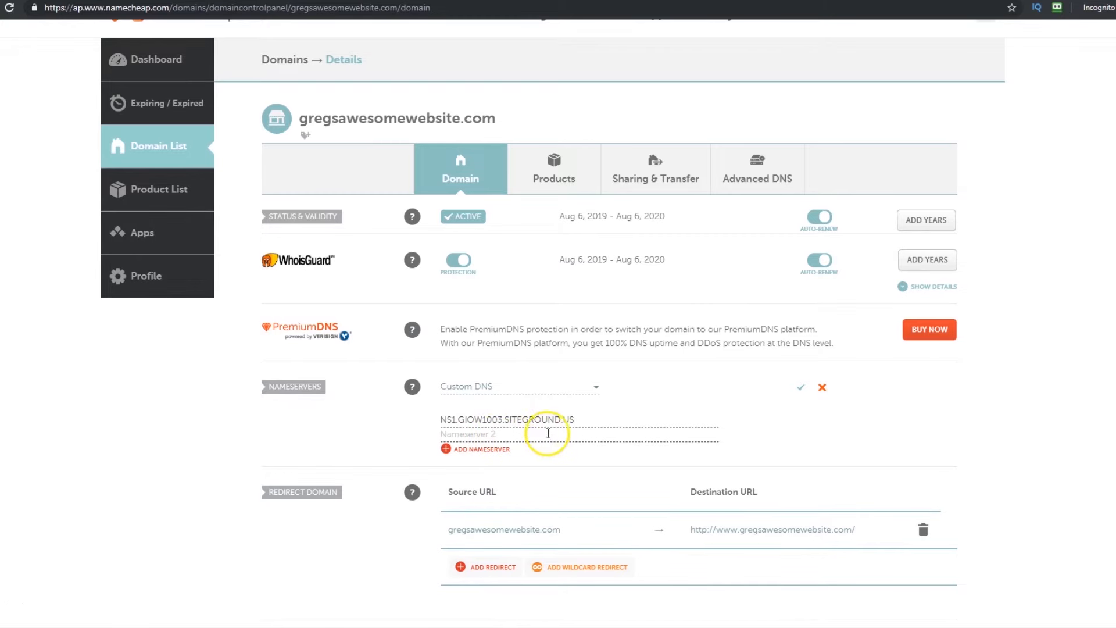
{"action": "left_click", "coordinate": [76, 2]}
{"action": "left_click_drag", "start_coordinate": [315, 507], "coordinate": [452, 508]}
{"action": "right_click", "coordinate": [449, 509]}
{"action": "left_click", "coordinate": [464, 522]}
{"action": "left_click", "coordinate": [131, 1]}
{"action": "right_click", "coordinate": [458, 434]}
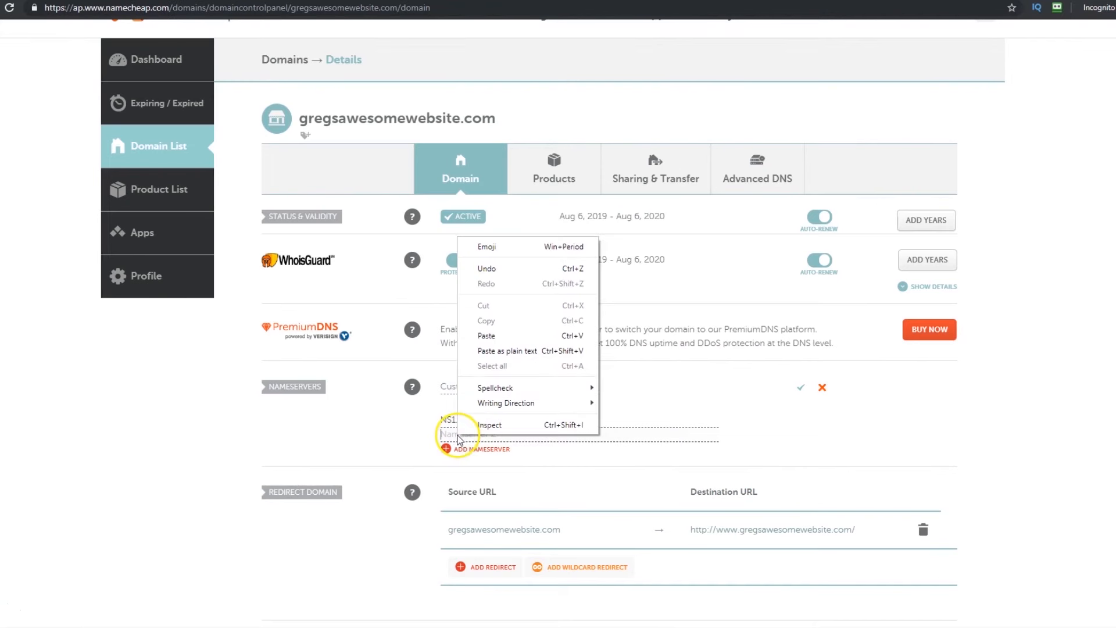
{"action": "left_click", "coordinate": [485, 336]}
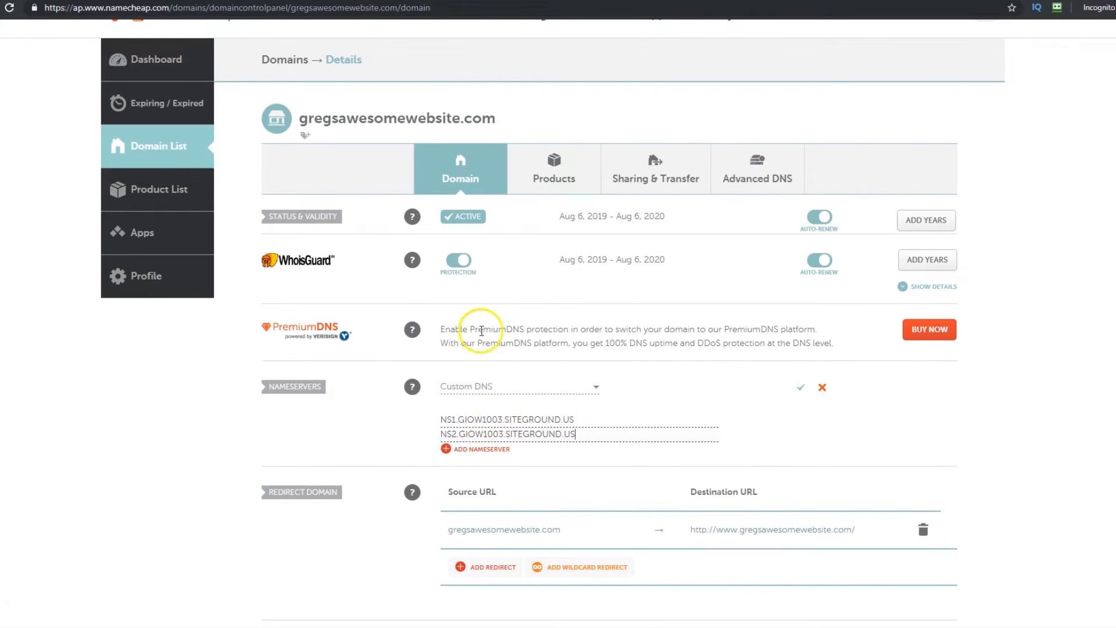
{"action": "left_click", "coordinate": [801, 388]}
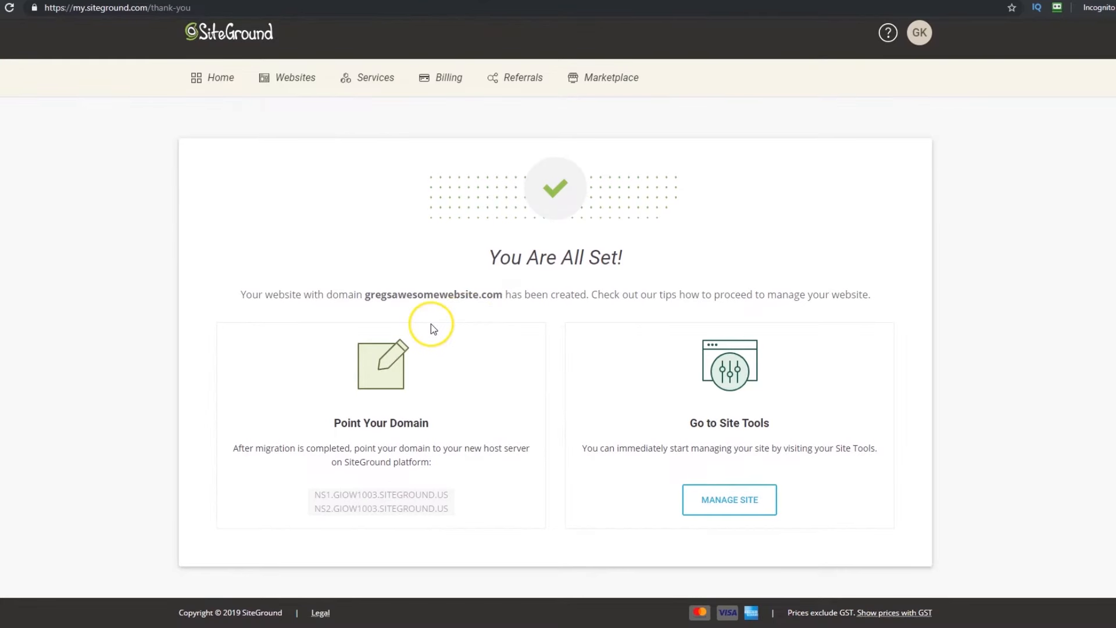
- Copy the domain gregsawesomewebsite.com from the SiteGround setup page and load it in a new browser tab
{"action": "double_click", "coordinate": [429, 292]}
{"action": "right_click", "coordinate": [418, 302]}
{"action": "left_click", "coordinate": [445, 307]}
{"action": "left_click", "coordinate": [275, 0]}
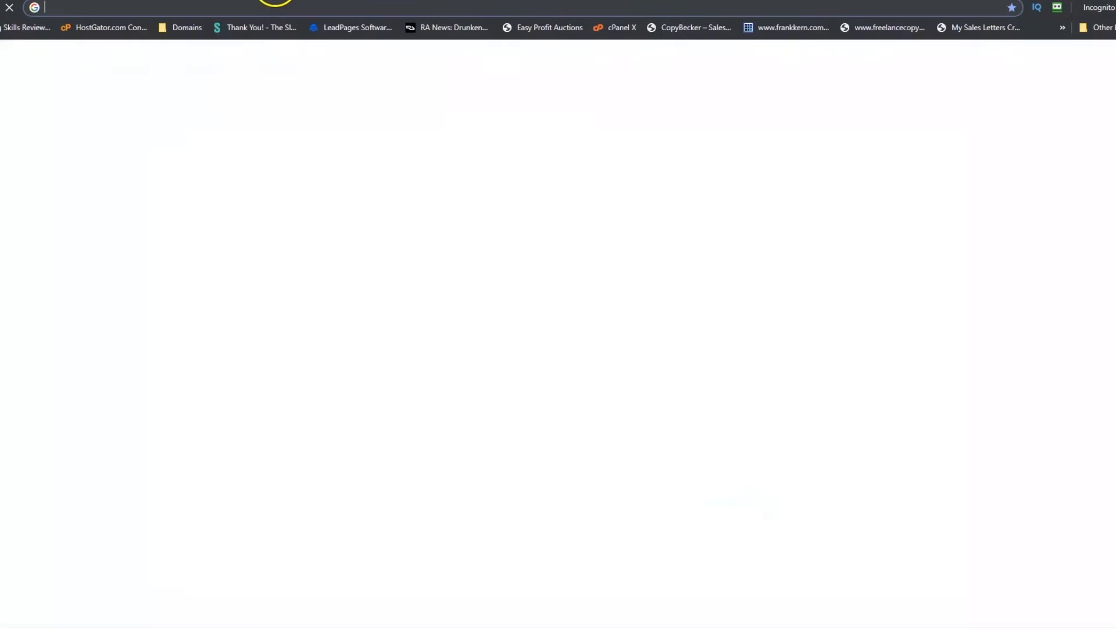
{"action": "key", "text": "ctrl+v"}
{"action": "key", "text": "Return"}
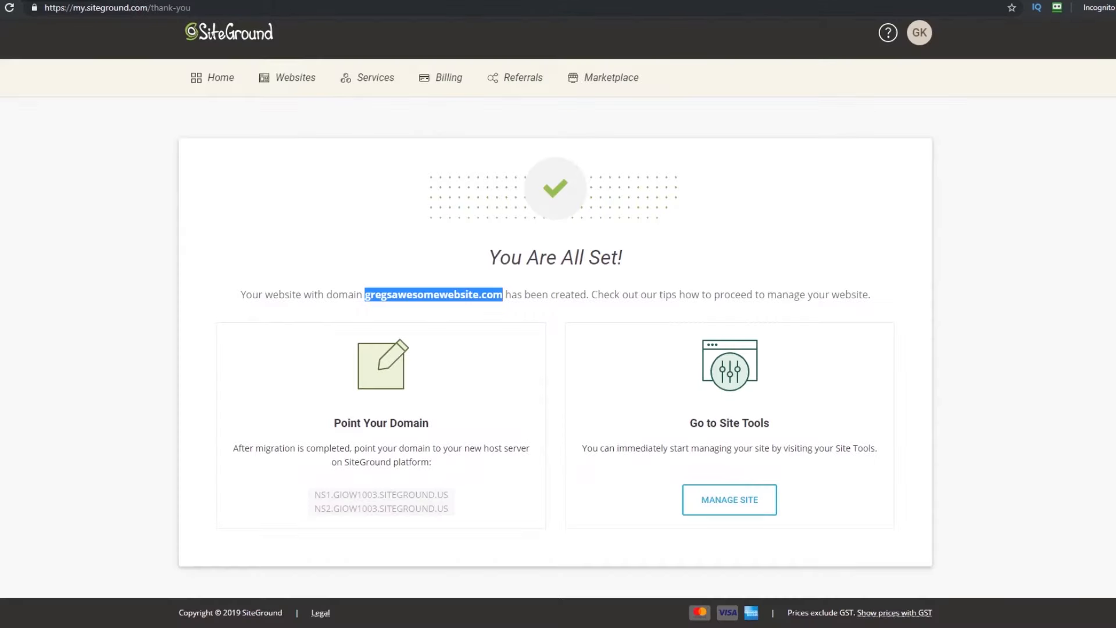
- Load gregsawesomewebsite.com in the other browser window and look over the default WordPress page from header to footer
{"action": "left_click", "coordinate": [8, 182]}
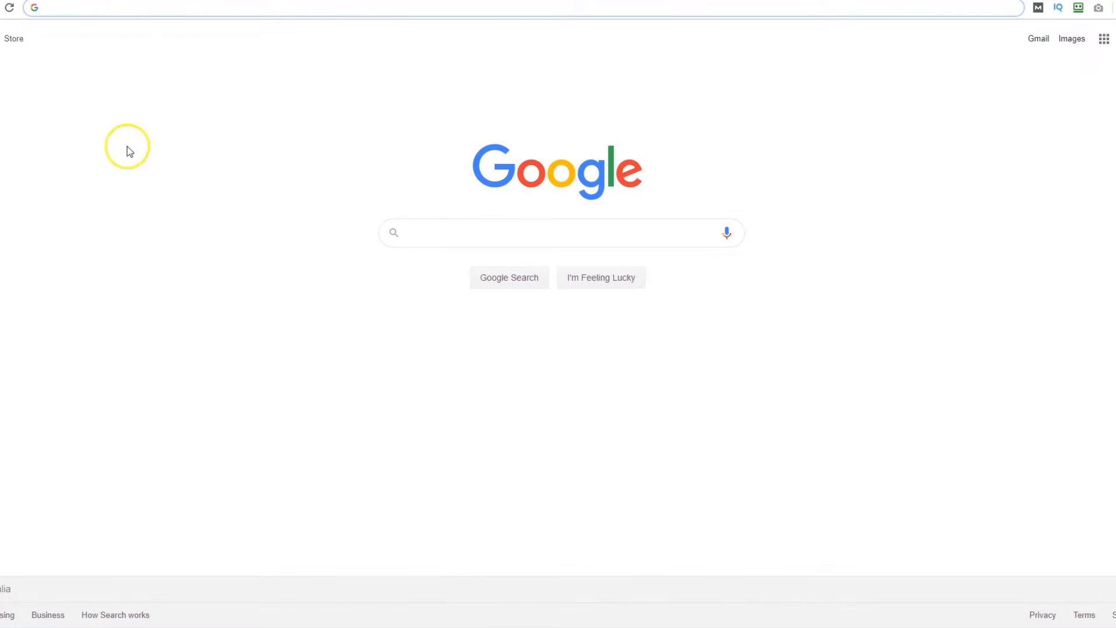
{"action": "key", "text": "ctrl+v"}
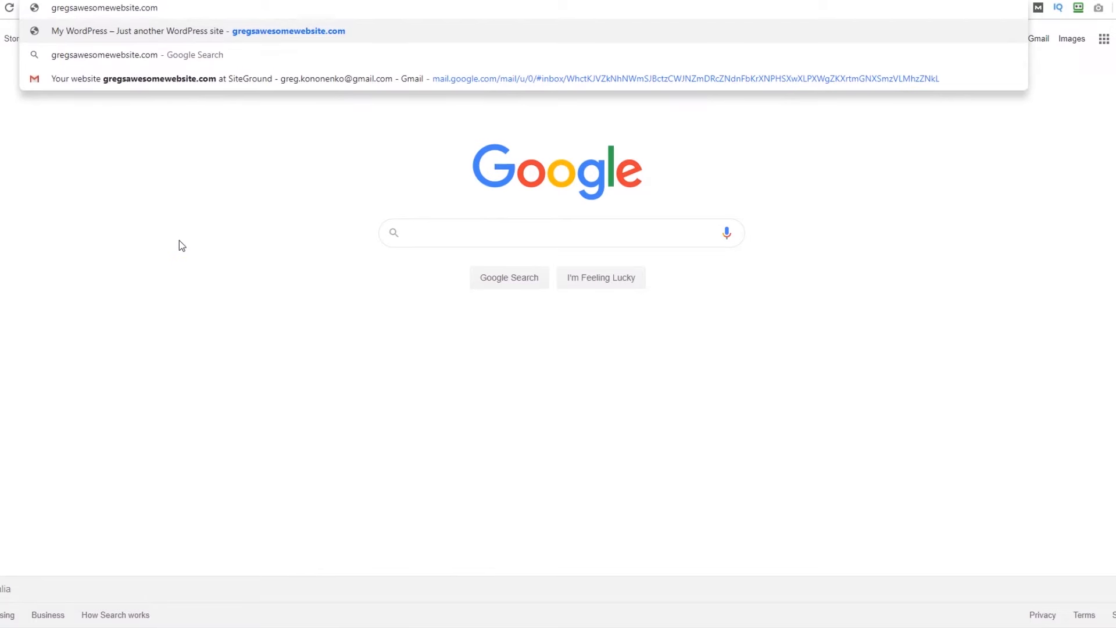
{"action": "key", "text": "Return"}
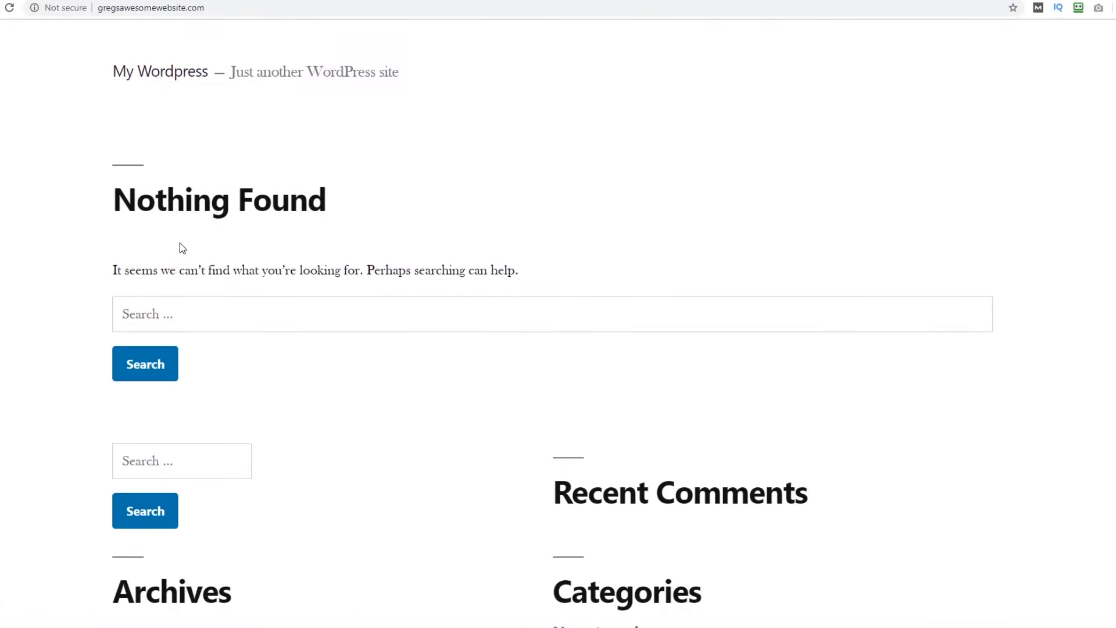
{"action": "scroll", "coordinate": [559, 325], "scroll_direction": "down", "scroll_amount": 6}
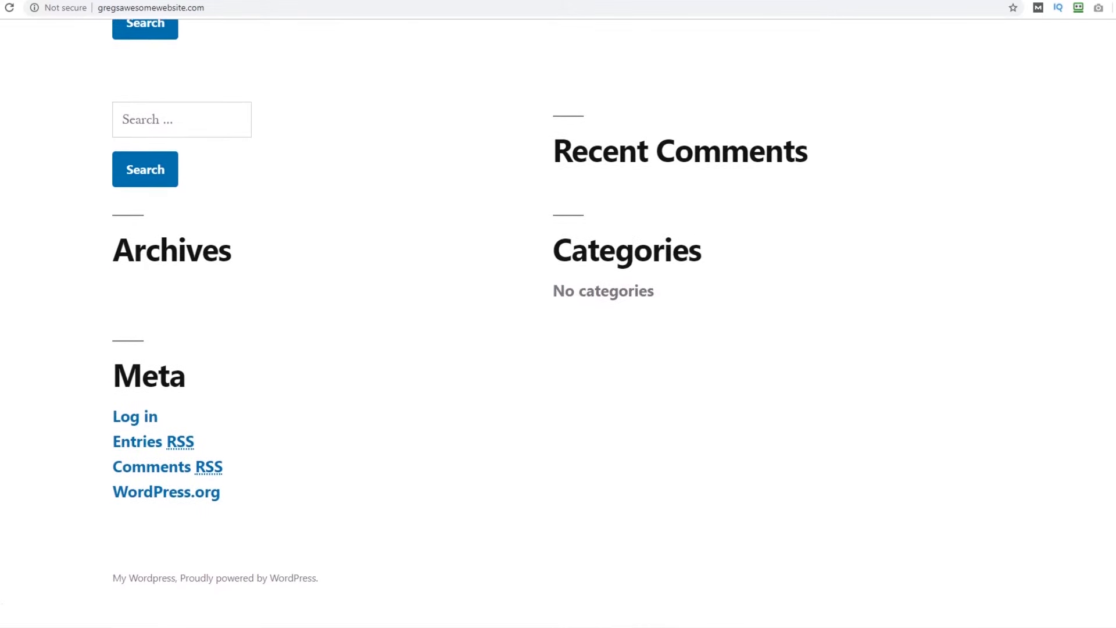
{"action": "scroll", "coordinate": [558, 326], "scroll_direction": "up", "scroll_amount": 5}
{"action": "scroll", "coordinate": [558, 325], "scroll_direction": "up", "scroll_amount": 1}
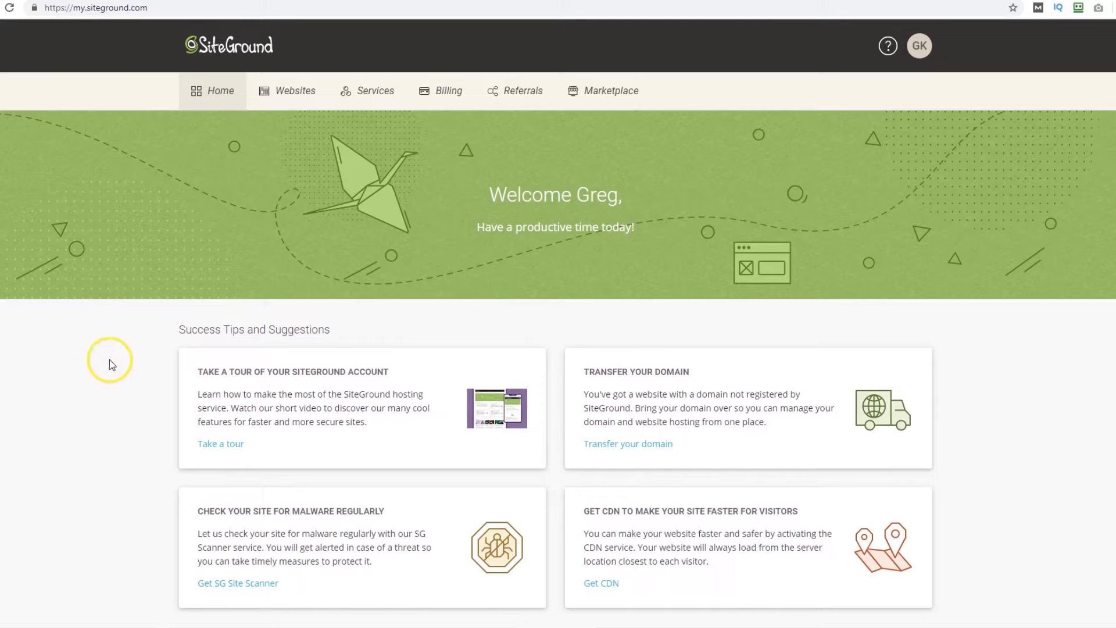
- Open the SiteGround website details of gregsawesomewebsite.com and go to all WP tools from its WordPress Kit
{"action": "left_click", "coordinate": [293, 99]}
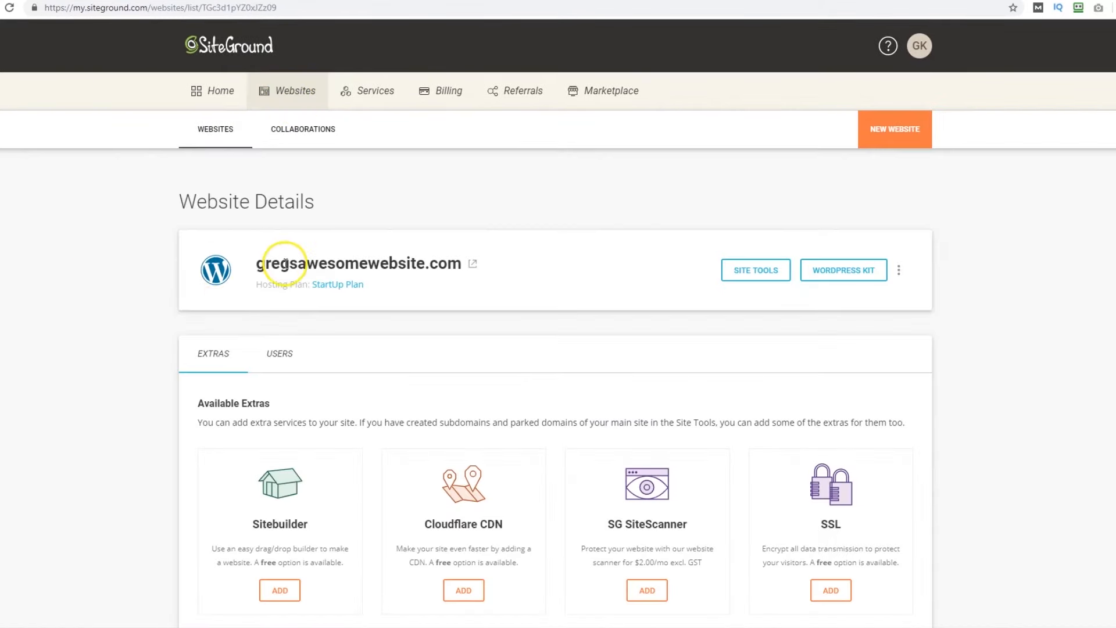
{"action": "left_click_drag", "start_coordinate": [254, 264], "coordinate": [464, 273]}
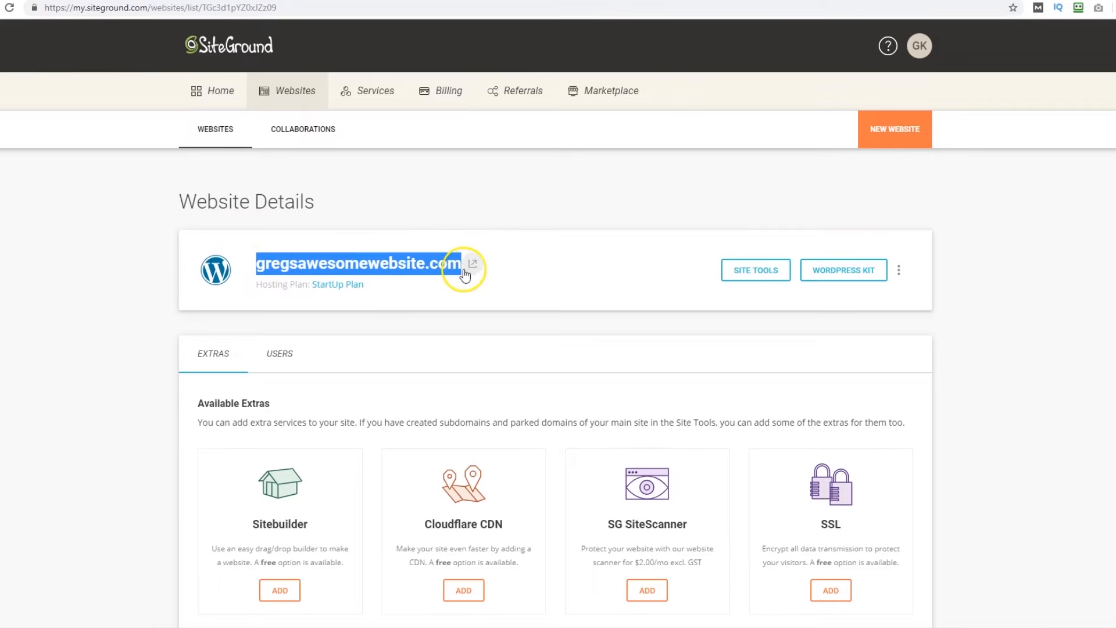
{"action": "left_click", "coordinate": [70, 269]}
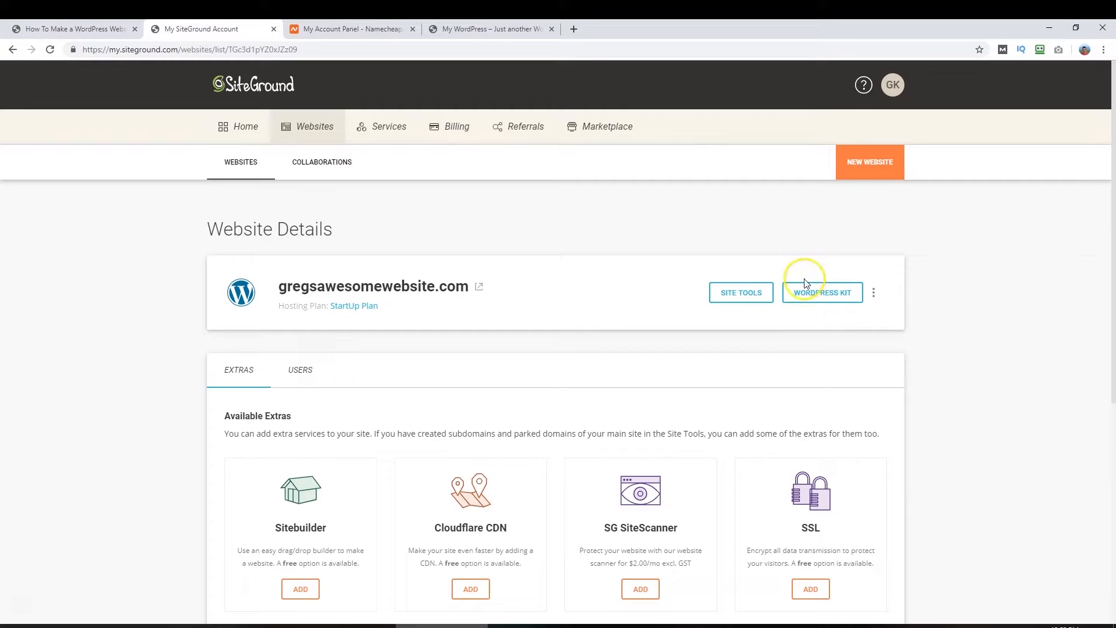
{"action": "left_click", "coordinate": [817, 295]}
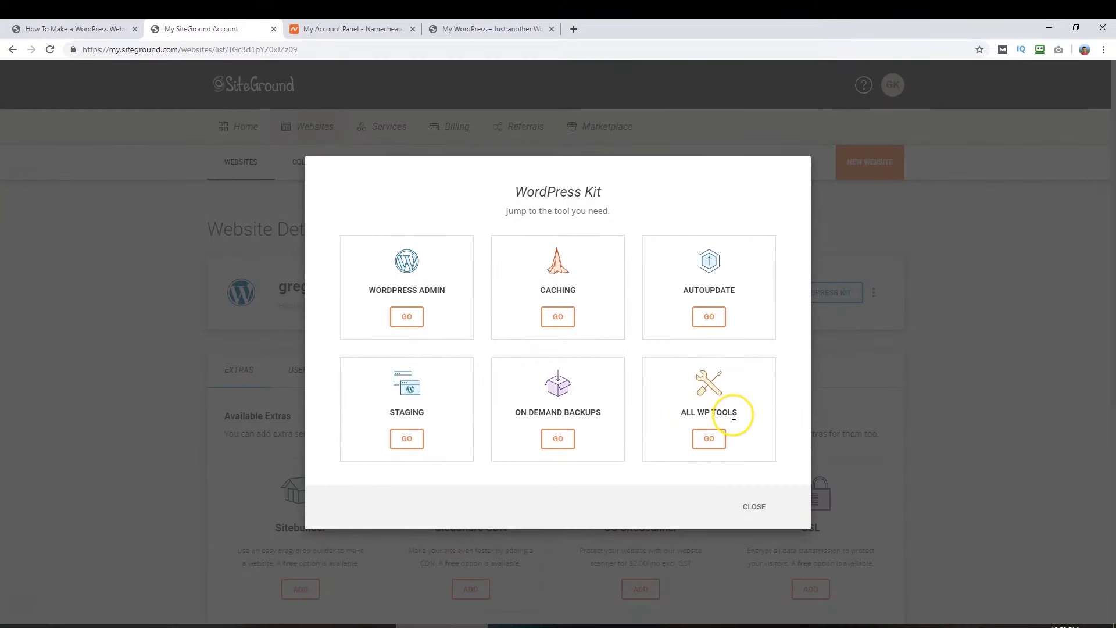
{"action": "left_click", "coordinate": [715, 444]}
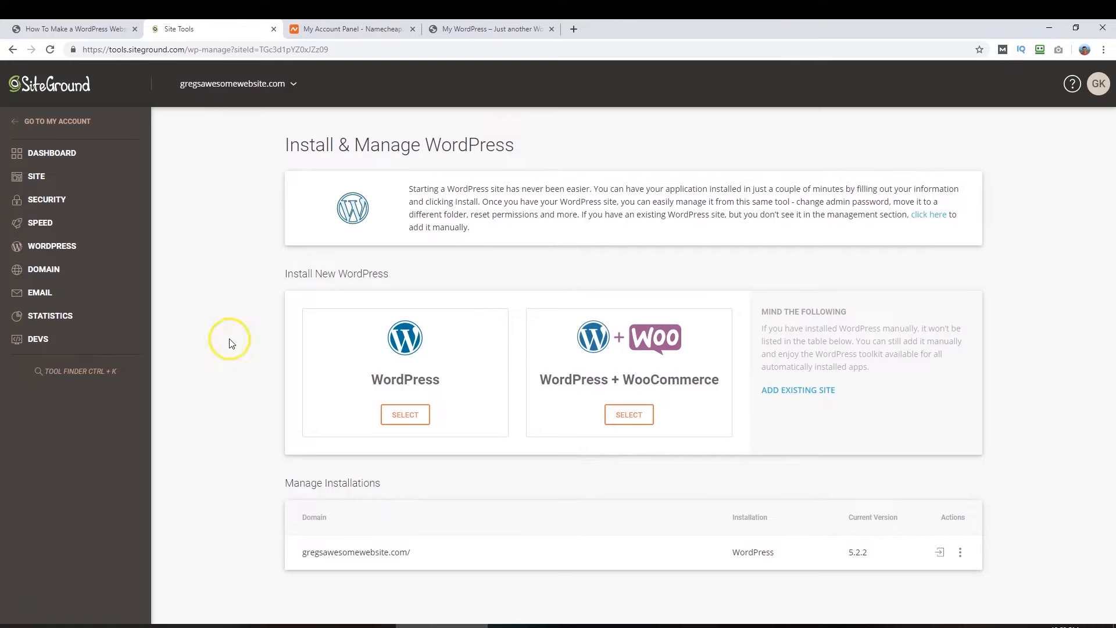
- Look at the admin password update dialog for the gregsawesomewebsite.com installation and cancel it without changes
{"action": "left_click", "coordinate": [962, 558]}
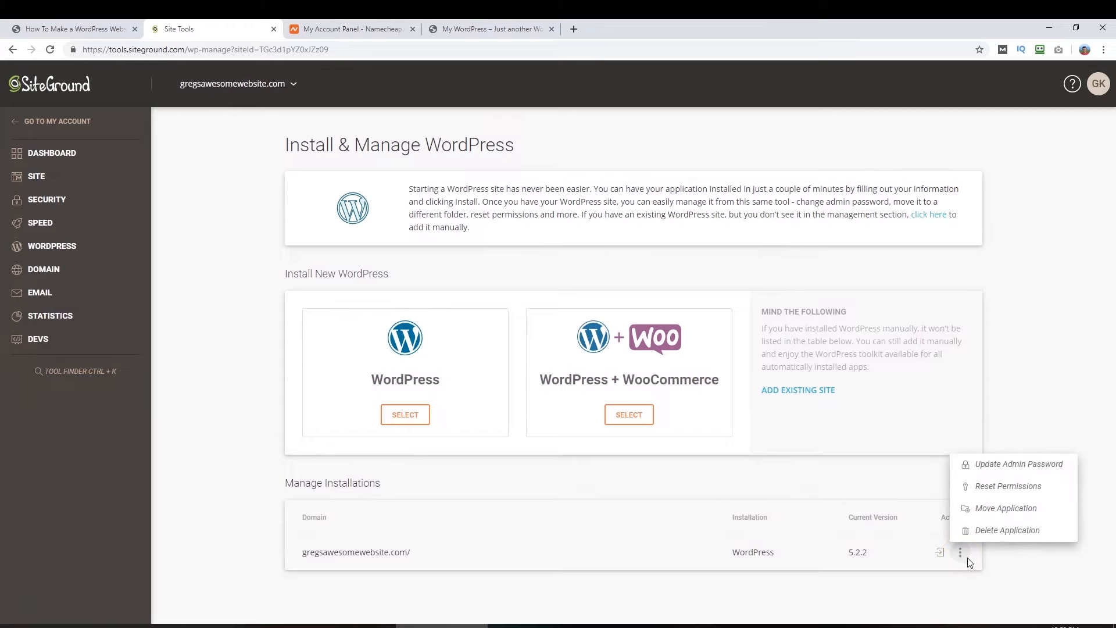
{"action": "left_click", "coordinate": [1007, 465]}
{"action": "left_click", "coordinate": [1042, 472]}
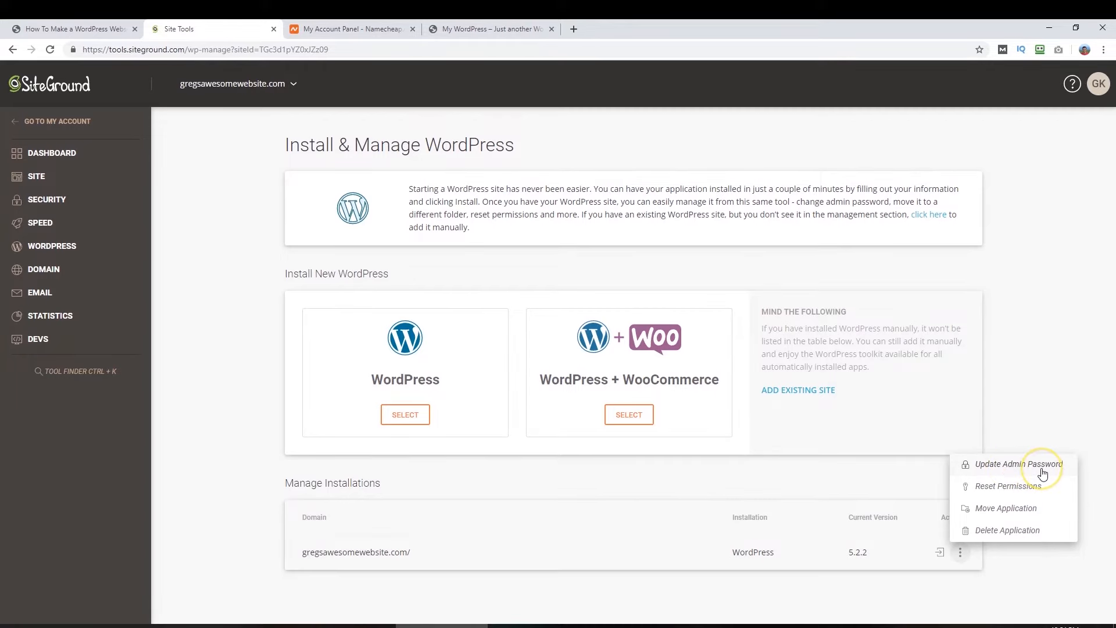
{"action": "left_click", "coordinate": [1042, 473]}
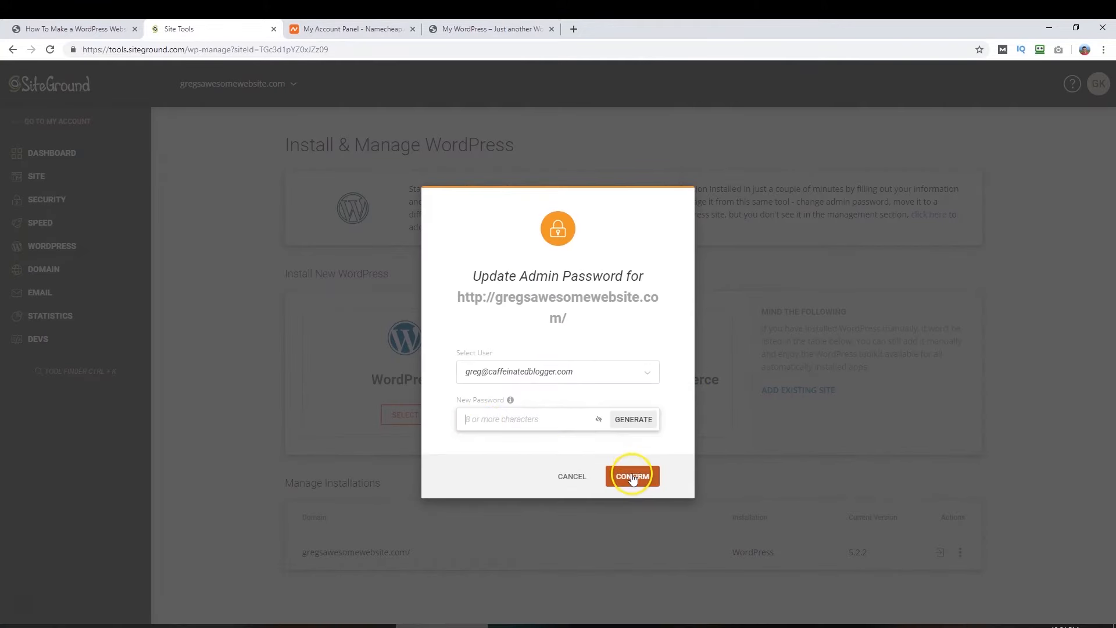
{"action": "left_click", "coordinate": [572, 478]}
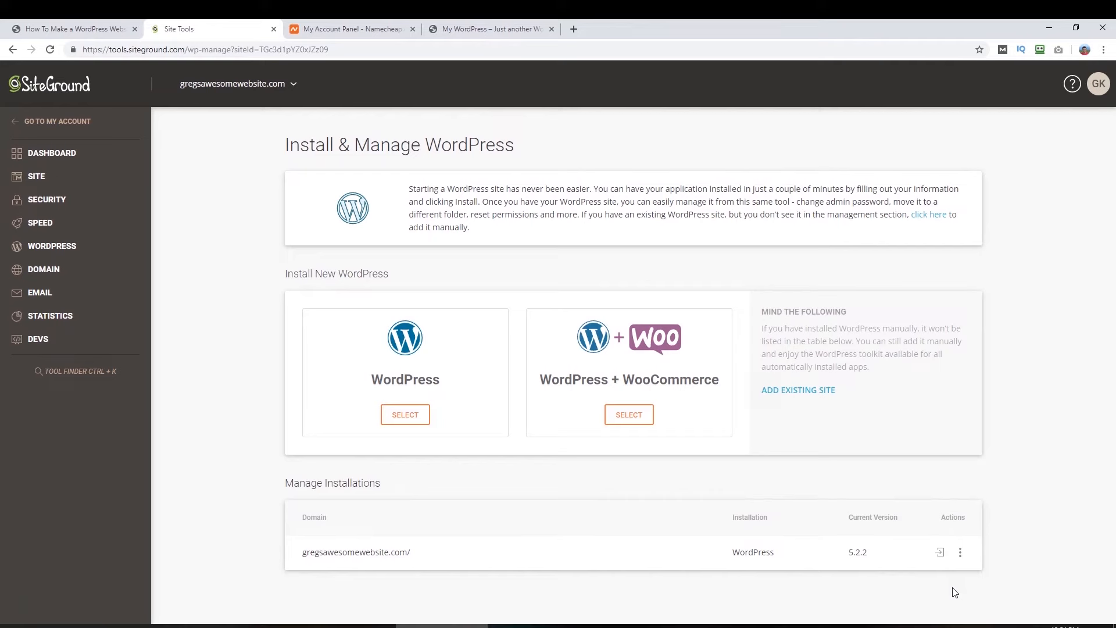
- Log in to the WordPress admin panel of the gregsawesomewebsite.com installation
{"action": "left_click", "coordinate": [941, 558]}
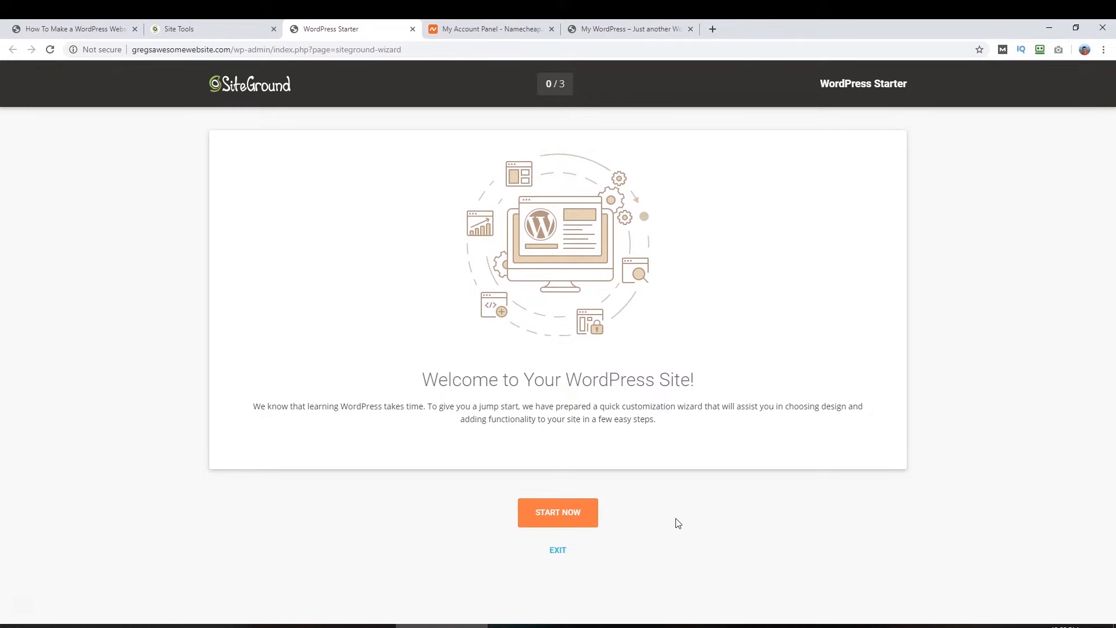
- Exit the WordPress Starter wizard and examine the gregsawesomewebsite.com/wp-admin address of the dashboard, comparing it with the SiteGround site tools
{"action": "left_click", "coordinate": [558, 550]}
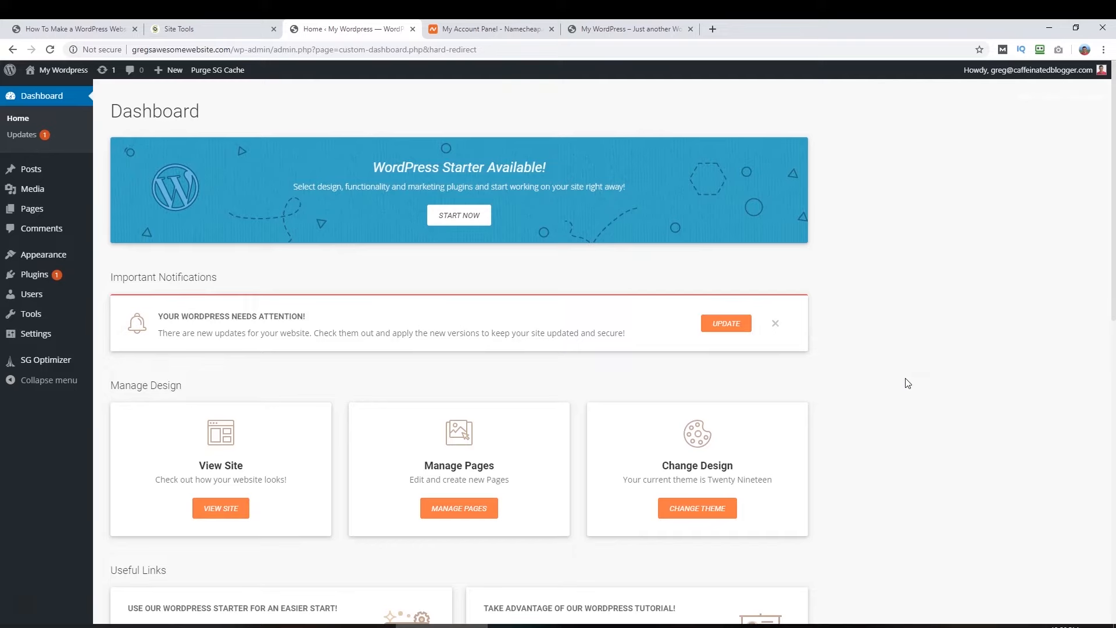
{"action": "left_click_drag", "start_coordinate": [132, 50], "coordinate": [274, 49]}
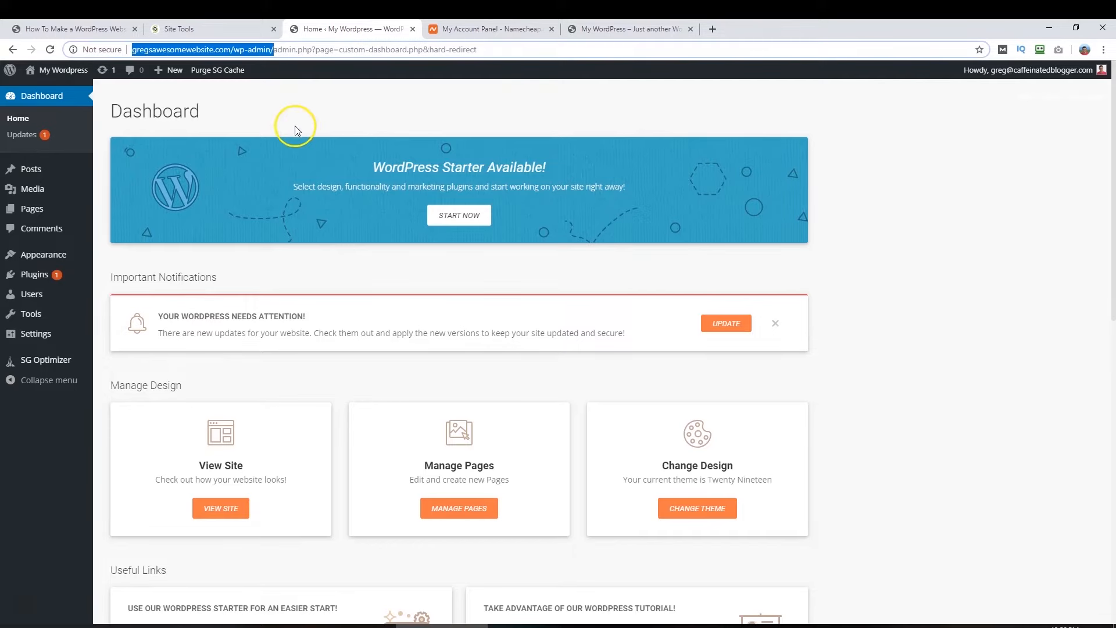
{"action": "double_click", "coordinate": [147, 114]}
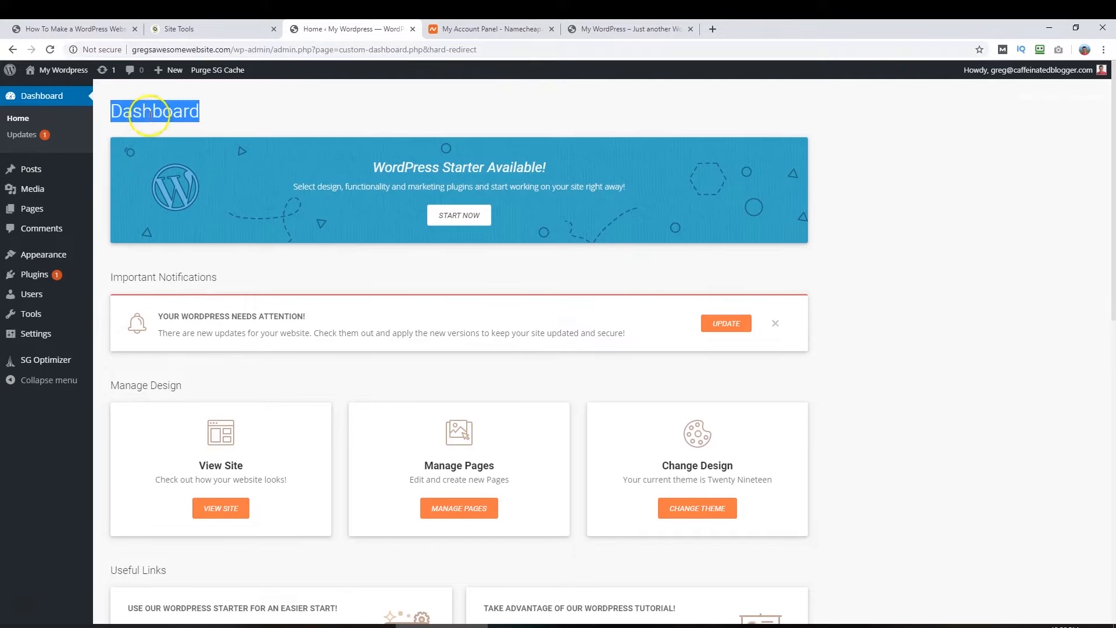
{"action": "left_click_drag", "start_coordinate": [278, 51], "coordinate": [124, 55]}
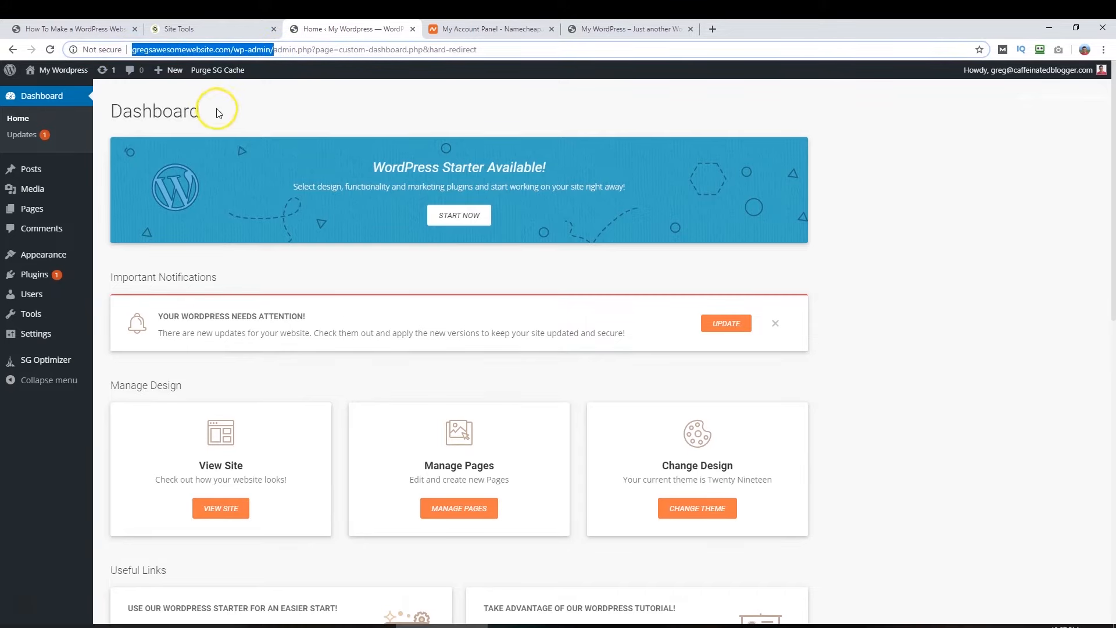
{"action": "left_click", "coordinate": [192, 29]}
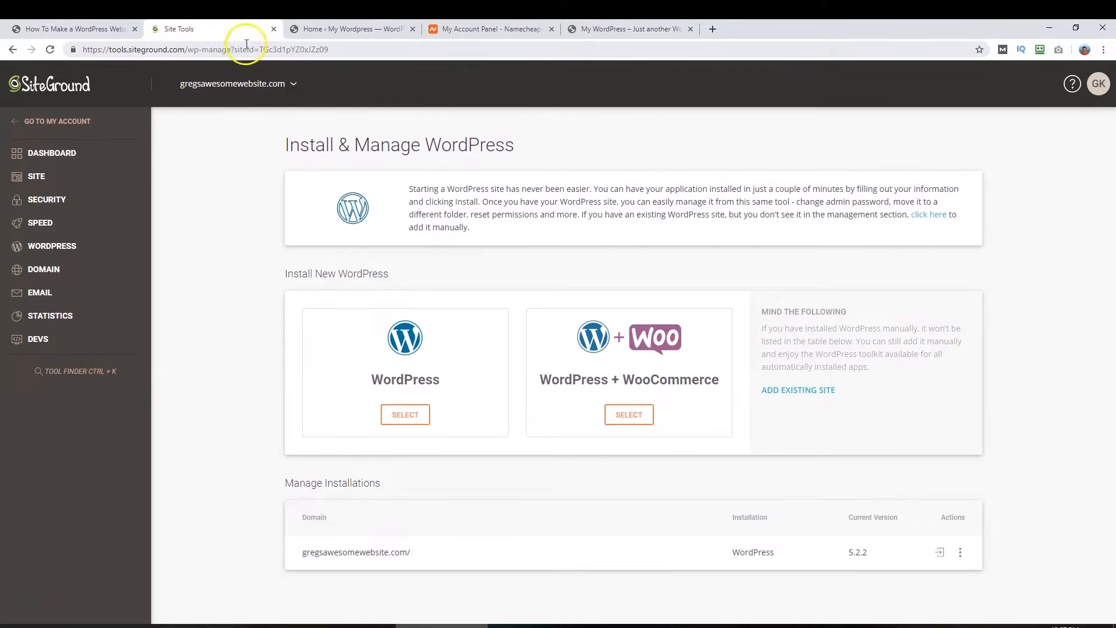
{"action": "left_click", "coordinate": [303, 29]}
{"action": "double_click", "coordinate": [144, 50]}
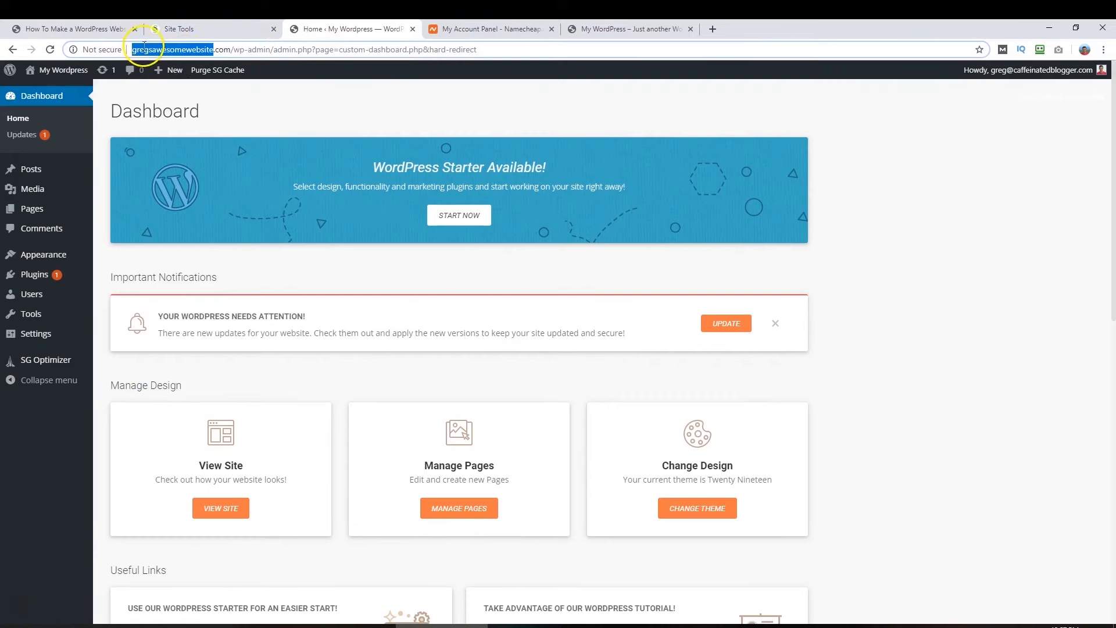
{"action": "left_click_drag", "start_coordinate": [278, 50], "coordinate": [214, 50]}
{"action": "left_click", "coordinate": [279, 111]}
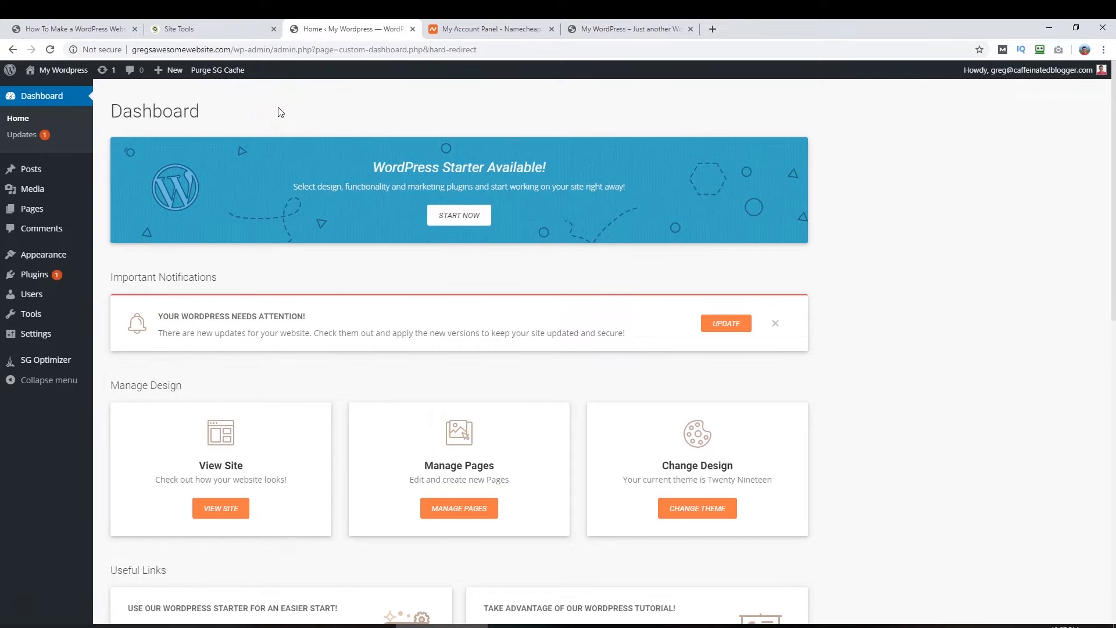
{"action": "left_click", "coordinate": [251, 99]}
- Dismiss the dashboard's update notification and bulk-deactivate the SG Optimizer and WordPress Starter plugins
{"action": "left_click", "coordinate": [776, 324]}
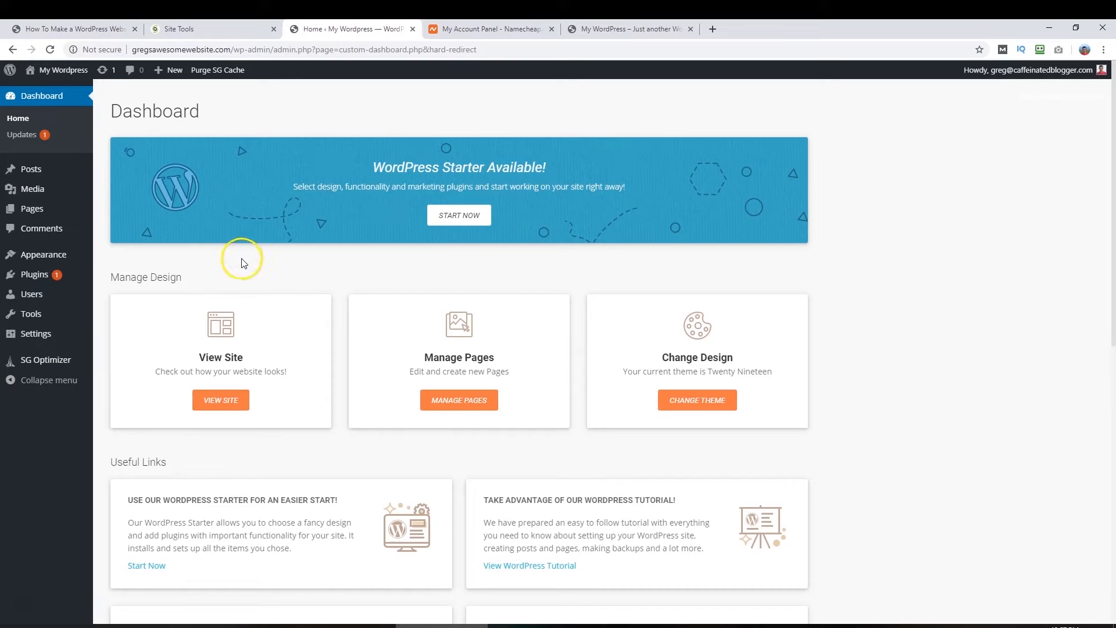
{"action": "mouse_move", "coordinate": [37, 280]}
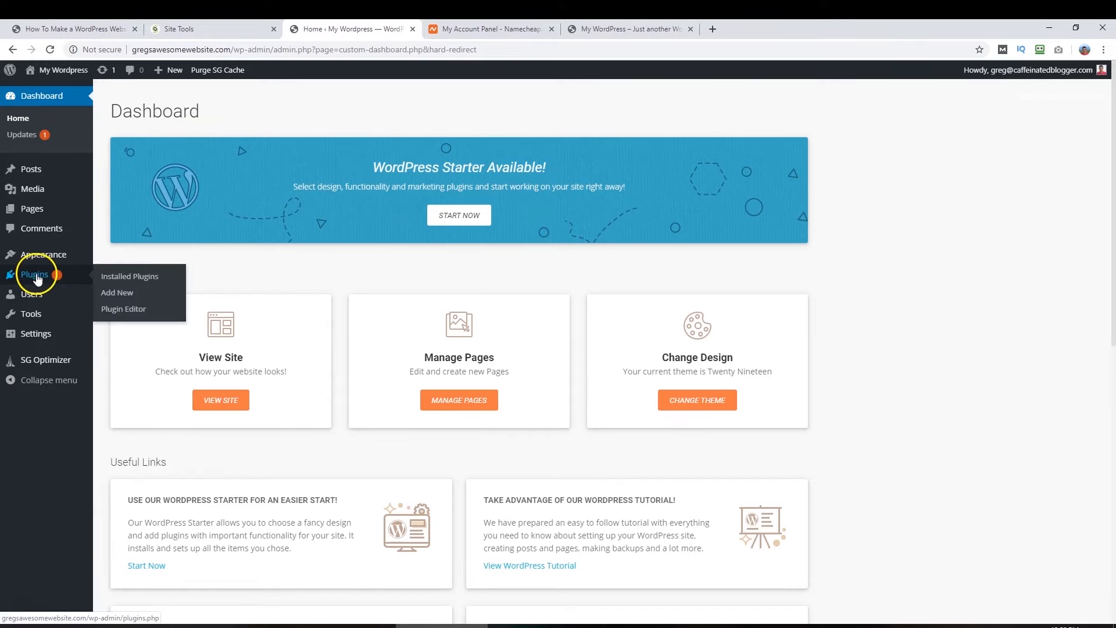
{"action": "left_click", "coordinate": [111, 280]}
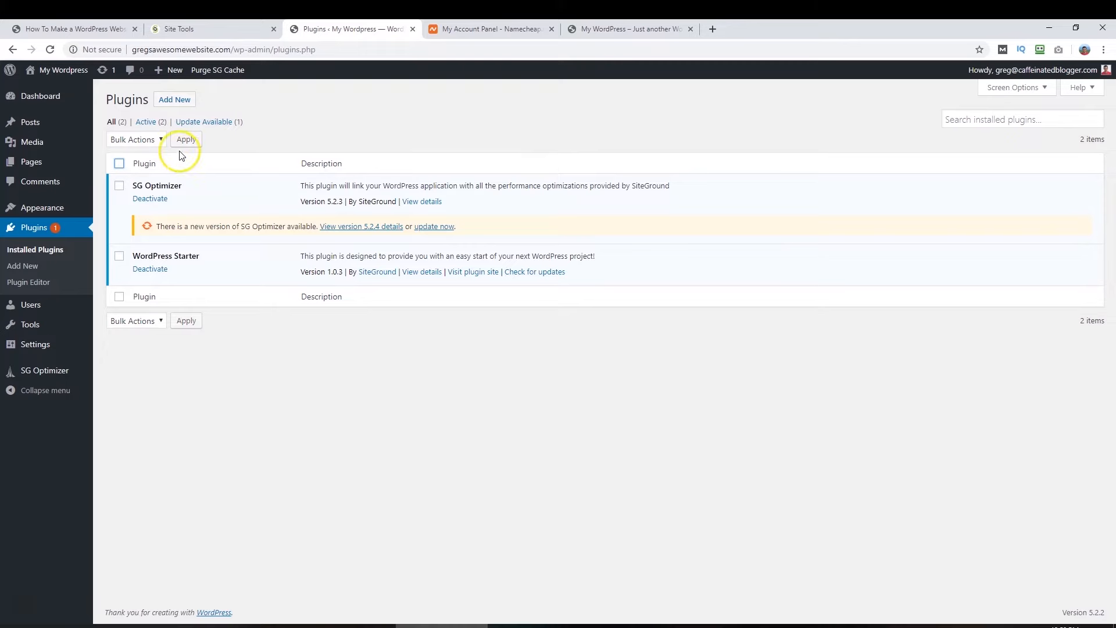
{"action": "left_click", "coordinate": [119, 164]}
{"action": "left_click", "coordinate": [137, 141]}
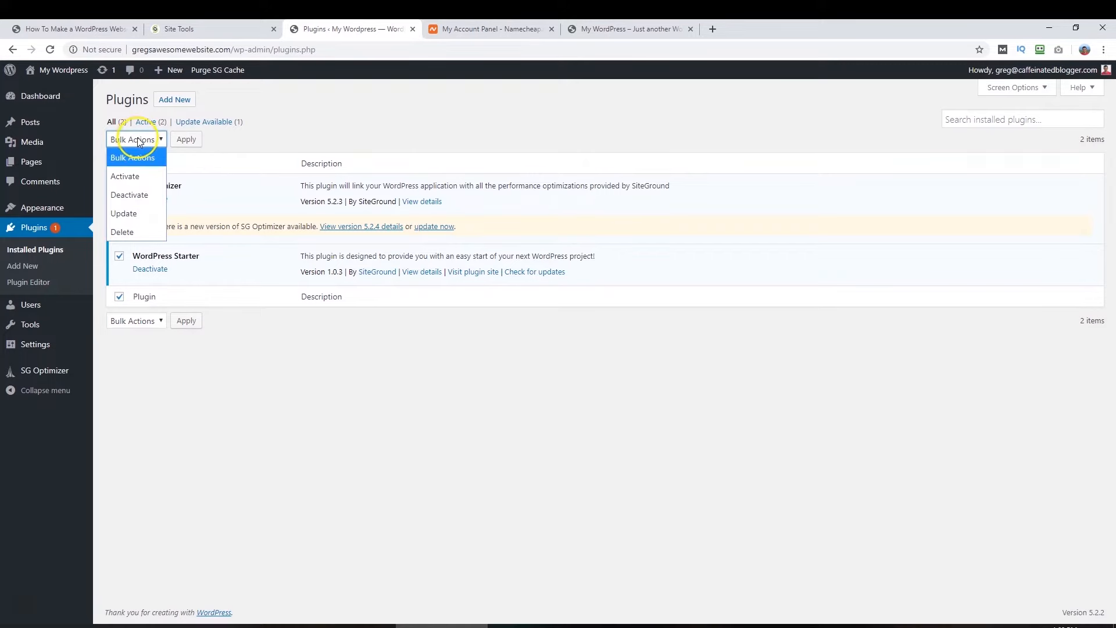
{"action": "left_click", "coordinate": [130, 195]}
{"action": "left_click", "coordinate": [187, 140]}
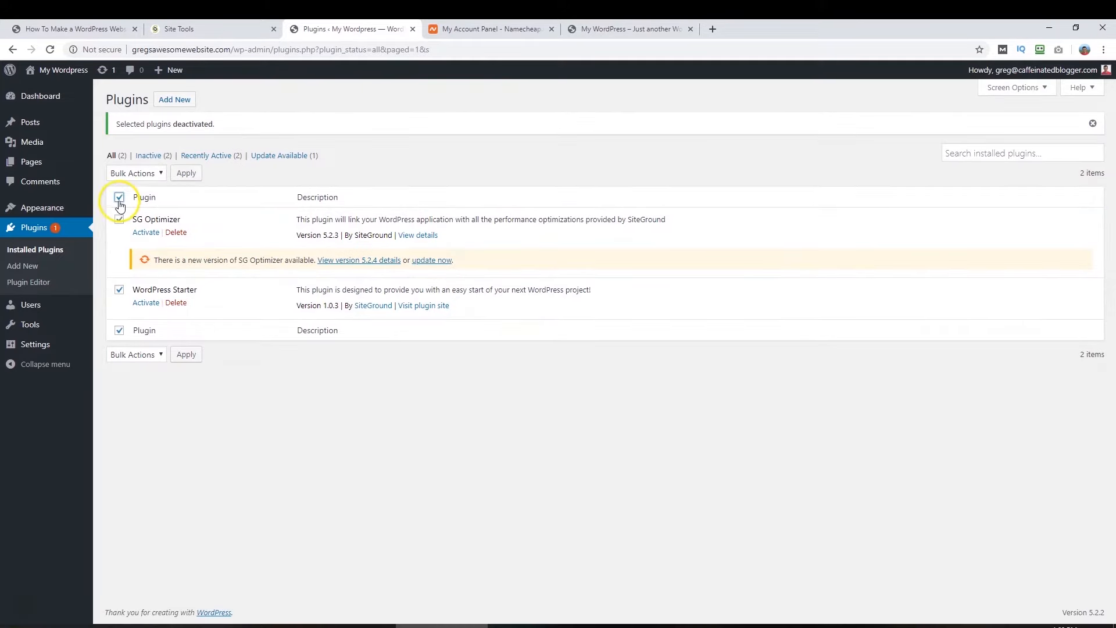
- Bulk-delete the SG Optimizer and WordPress Starter plugins and reload the list of installed plugins
{"action": "left_click", "coordinate": [137, 173]}
{"action": "left_click", "coordinate": [132, 263]}
{"action": "left_click", "coordinate": [185, 173]}
{"action": "left_click", "coordinate": [604, 124]}
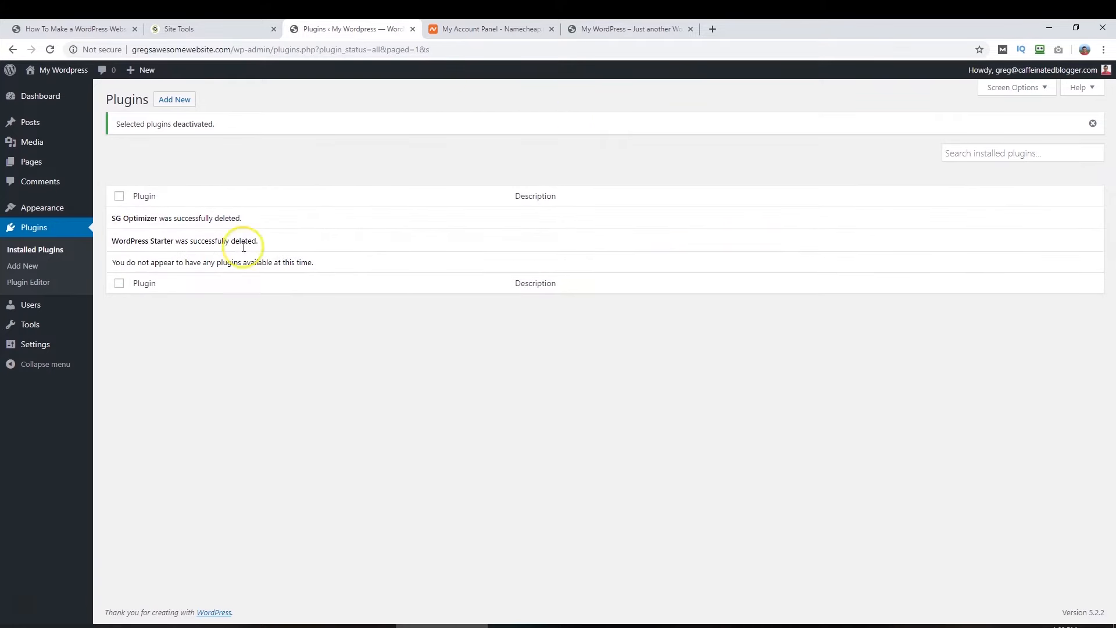
{"action": "left_click", "coordinate": [48, 254]}
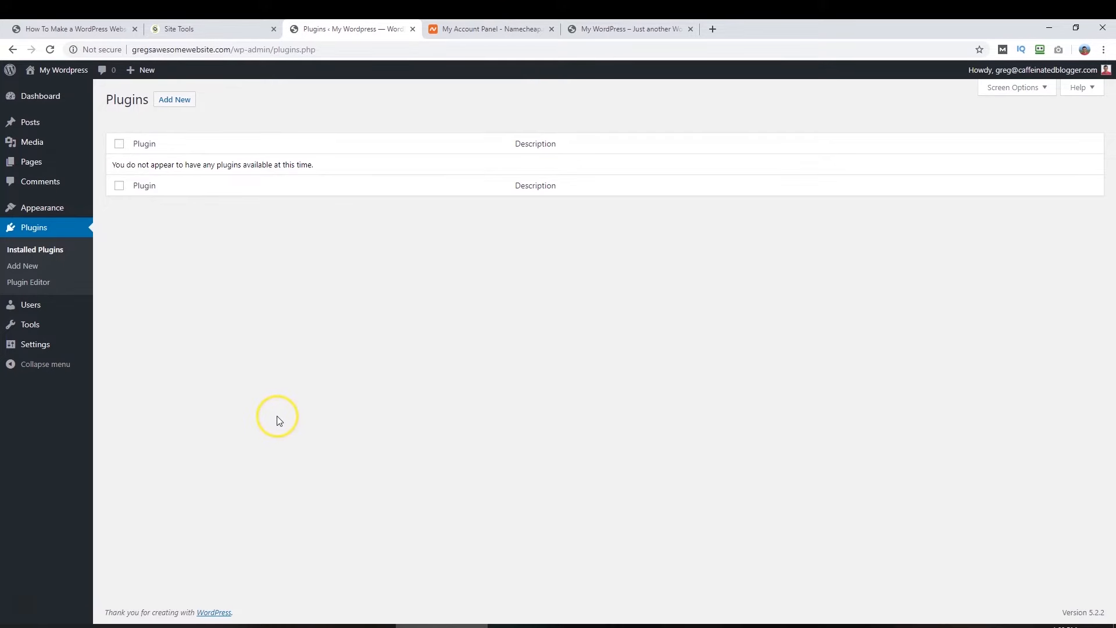
- Move all existing posts of the site to the trash with a bulk action
{"action": "left_click", "coordinate": [48, 127]}
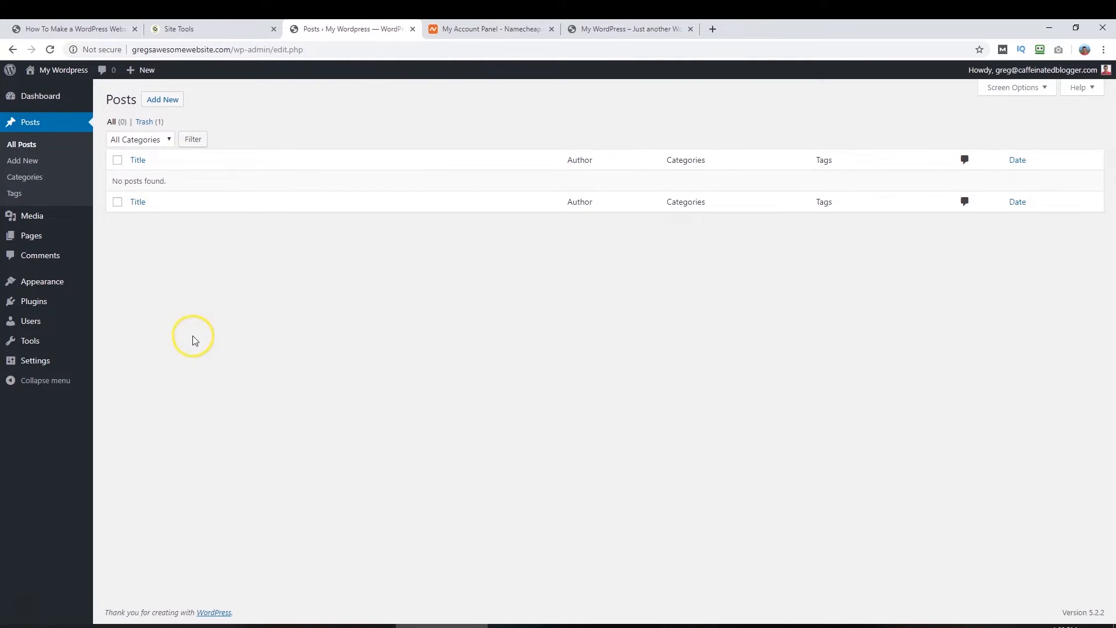
{"action": "left_click", "coordinate": [118, 160]}
{"action": "left_click", "coordinate": [144, 141]}
{"action": "left_click", "coordinate": [144, 140]}
{"action": "left_click", "coordinate": [278, 133]}
- Move the Privacy Policy draft and the Sample Page to the trash with a bulk action
{"action": "left_click", "coordinate": [38, 239]}
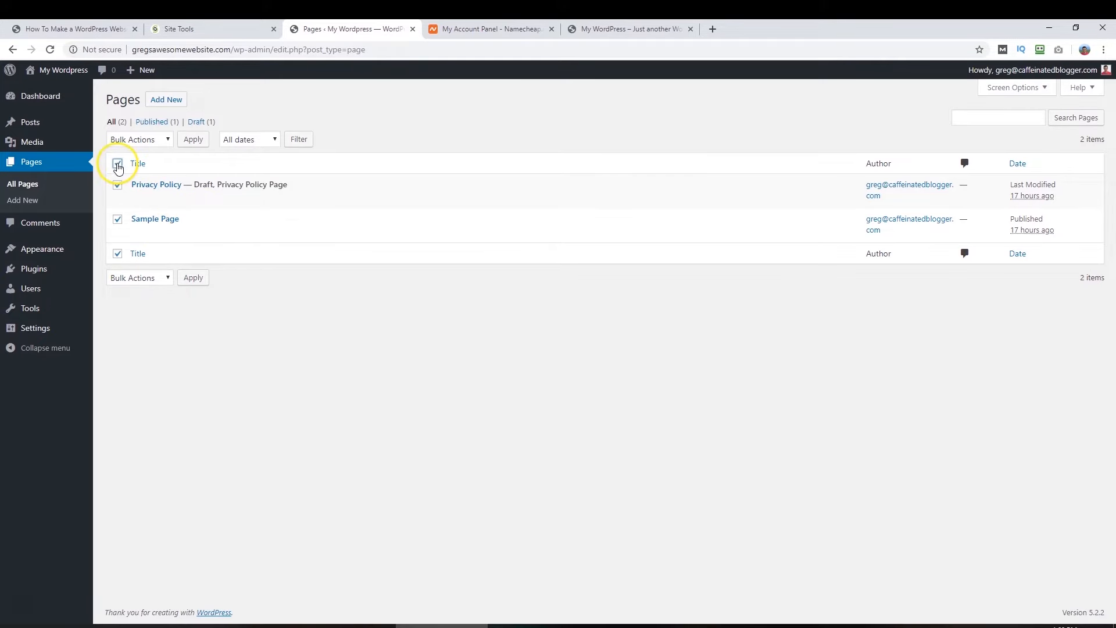
{"action": "left_click", "coordinate": [134, 140]}
{"action": "left_click", "coordinate": [137, 194]}
{"action": "left_click", "coordinate": [194, 141]}
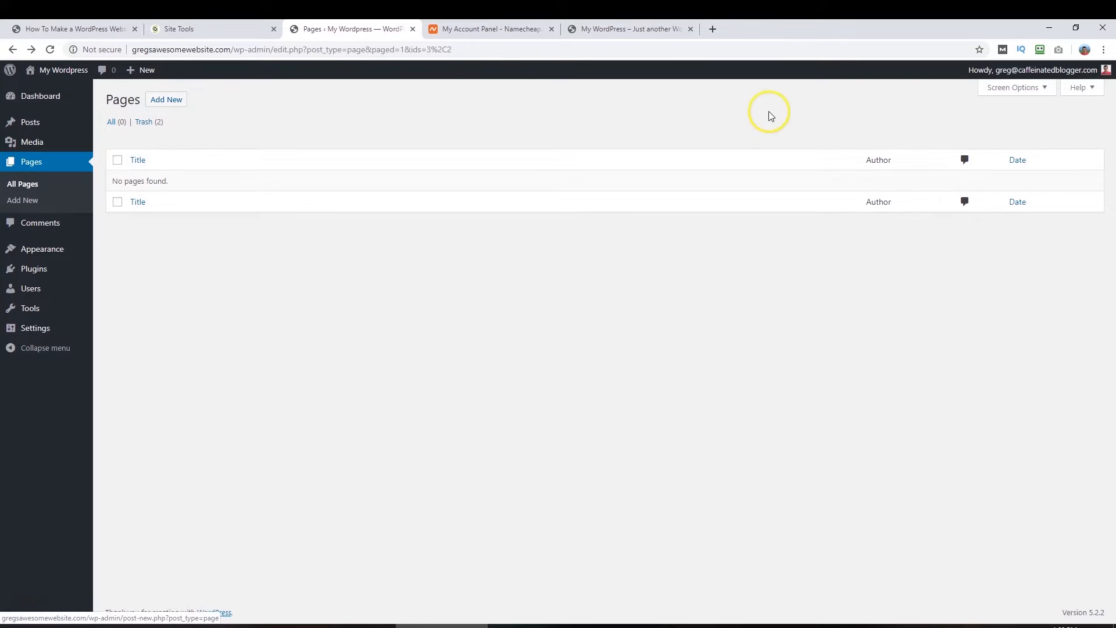
- Log out of the WordPress admin and load the gregsawesomewebsite.com homepage
{"action": "mouse_move", "coordinate": [1017, 70]}
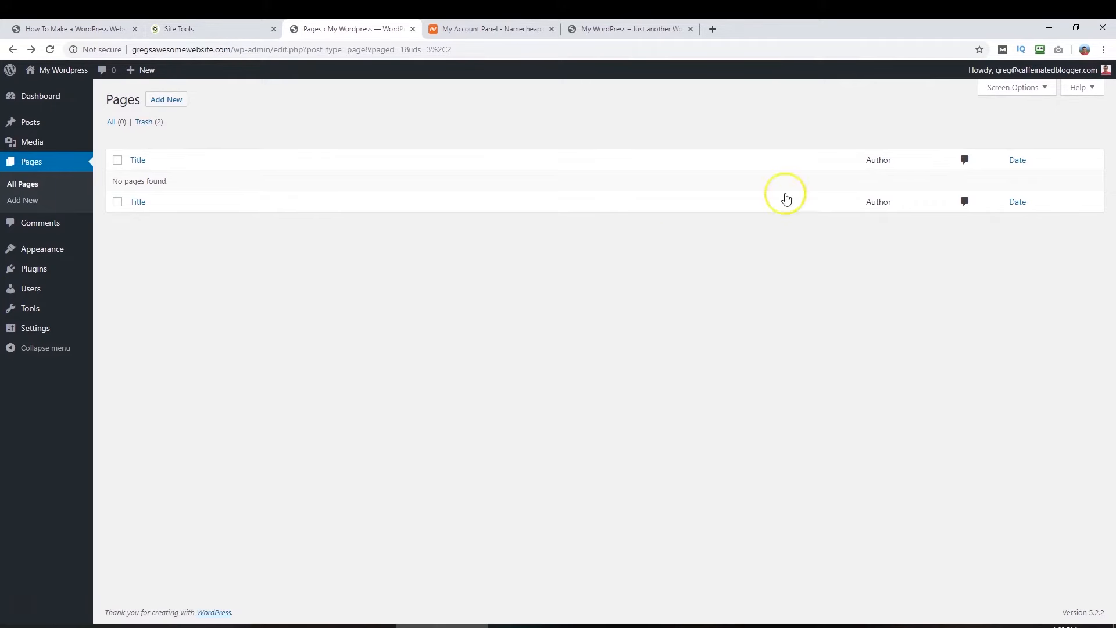
{"action": "left_click", "coordinate": [1004, 104]}
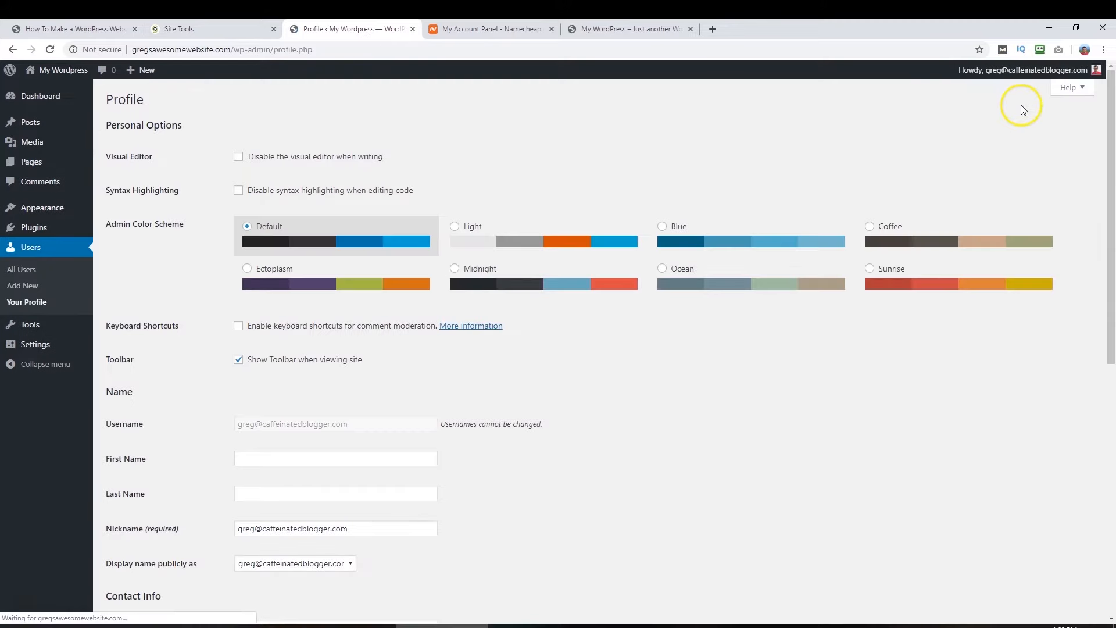
{"action": "left_click", "coordinate": [1002, 129]}
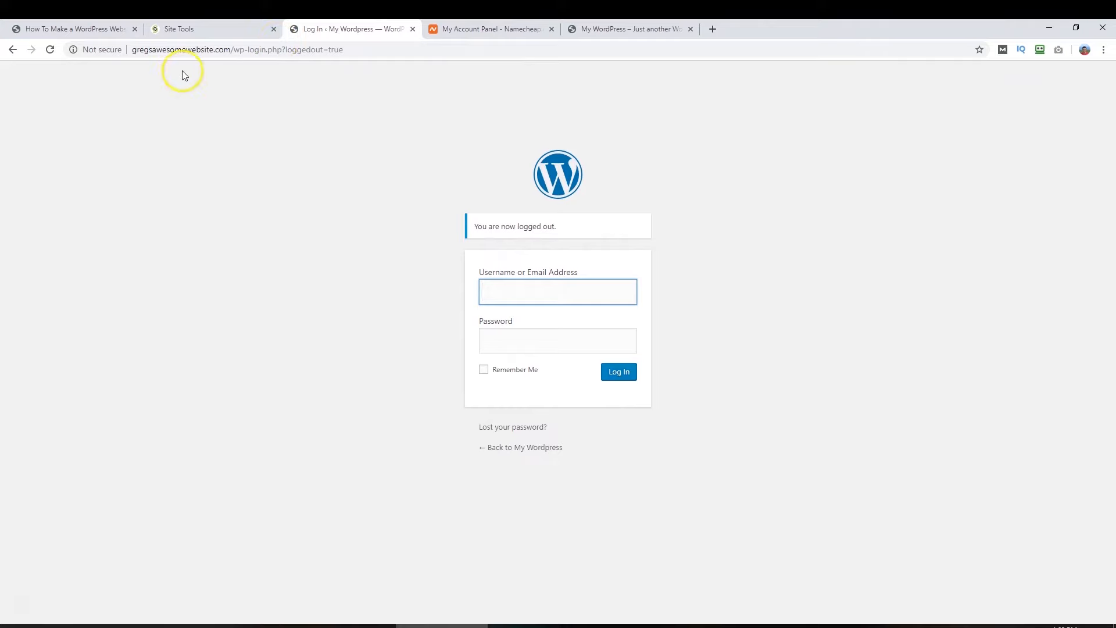
{"action": "left_click_drag", "start_coordinate": [231, 50], "coordinate": [1062, 23]}
{"action": "key", "text": "BackSpace"}
{"action": "key", "text": "Return"}
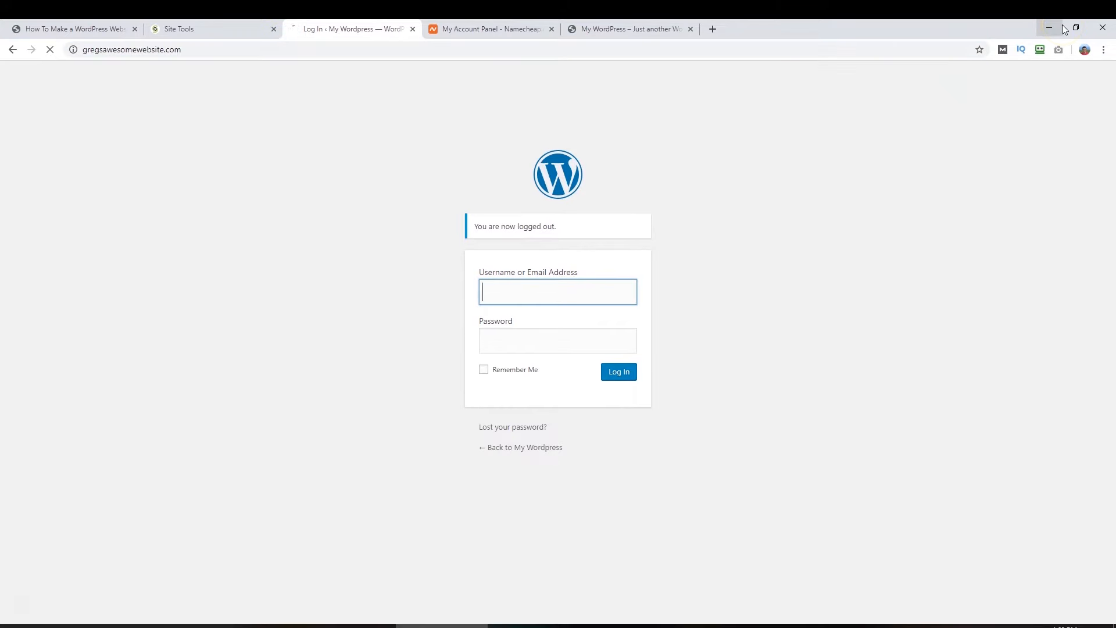
- Go to the WordPress login page at gregsawesomewebsite.com/wp-admin
{"action": "left_click", "coordinate": [254, 51]}
{"action": "left_click", "coordinate": [258, 51]}
{"action": "type", "text": "/"}
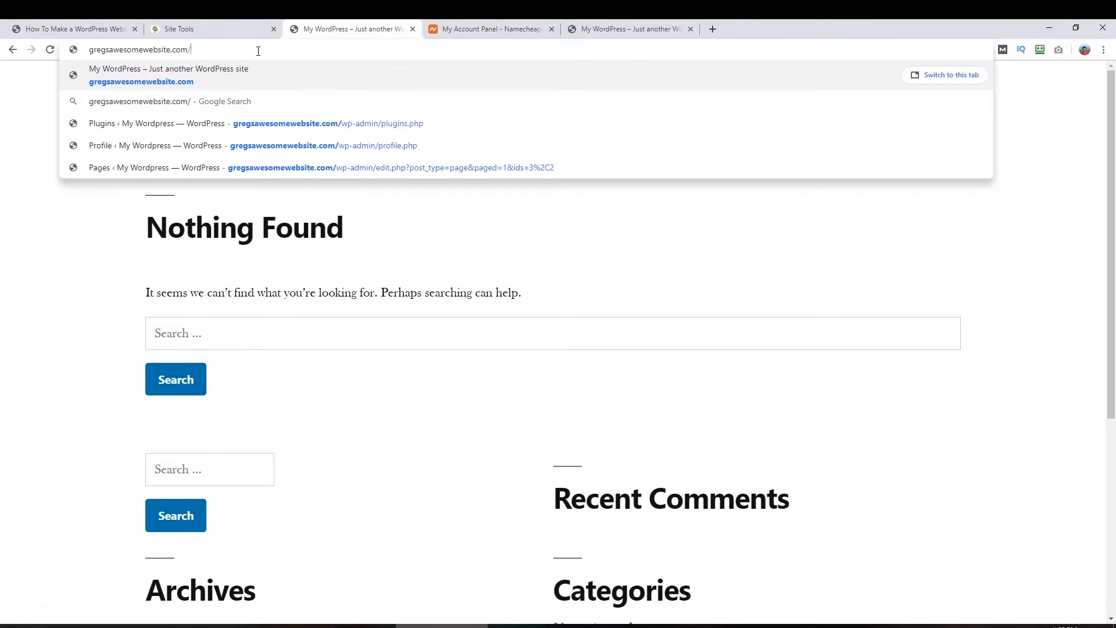
{"action": "type", "text": "wp-admin"}
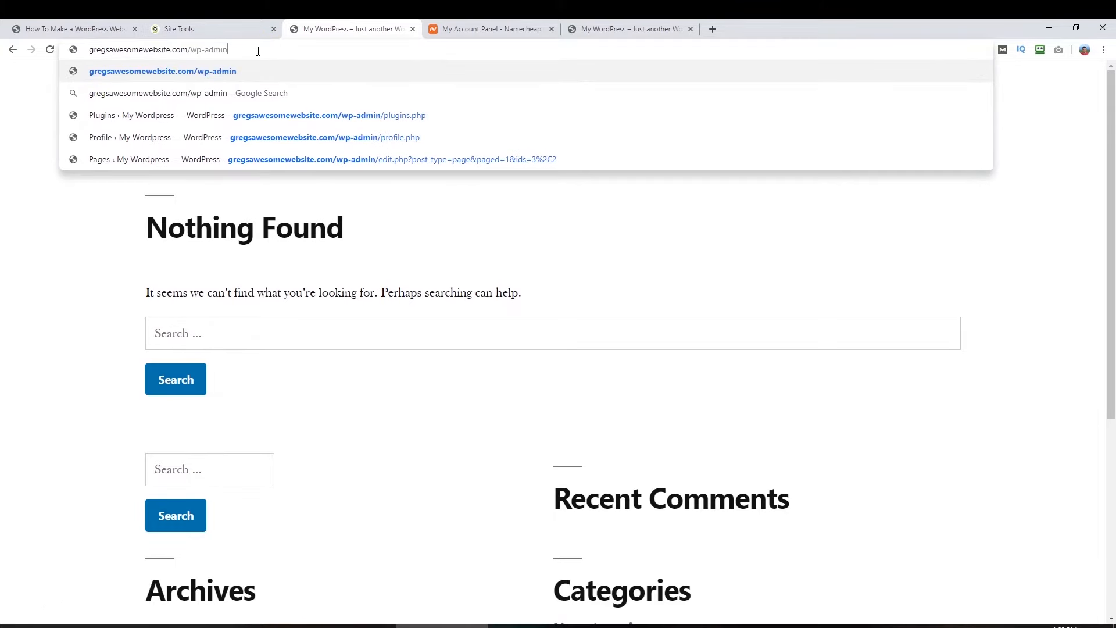
{"action": "key", "text": "Return"}
{"action": "left_click", "coordinate": [259, 51]}
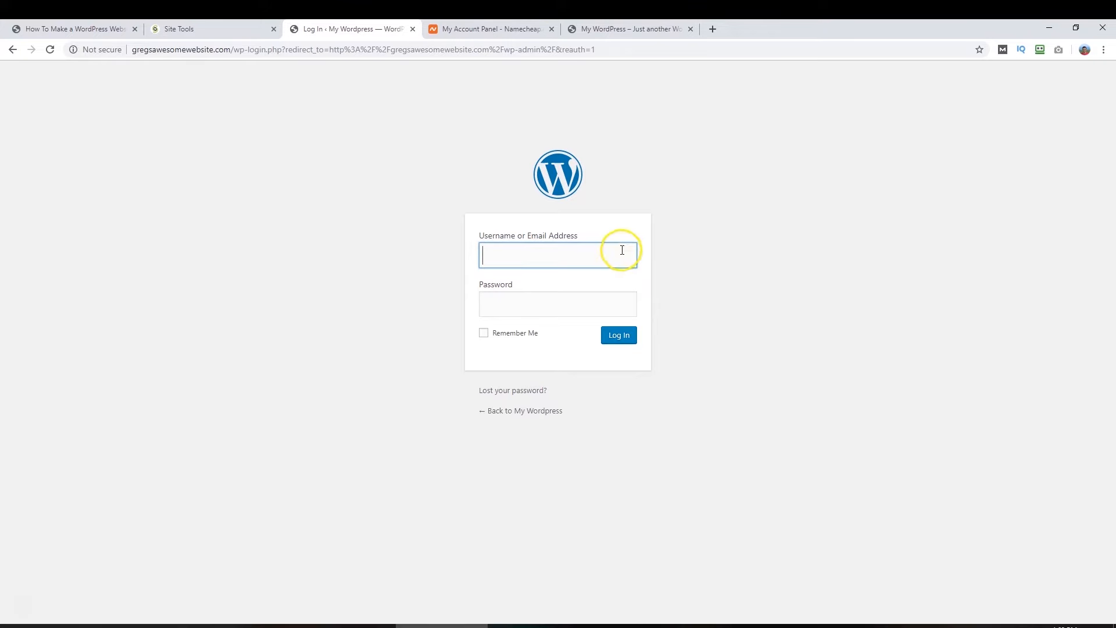
- Return to the SiteGround website details of gregsawesomewebsite.com and reopen all WP tools from the WordPress Kit
{"action": "left_click", "coordinate": [198, 32]}
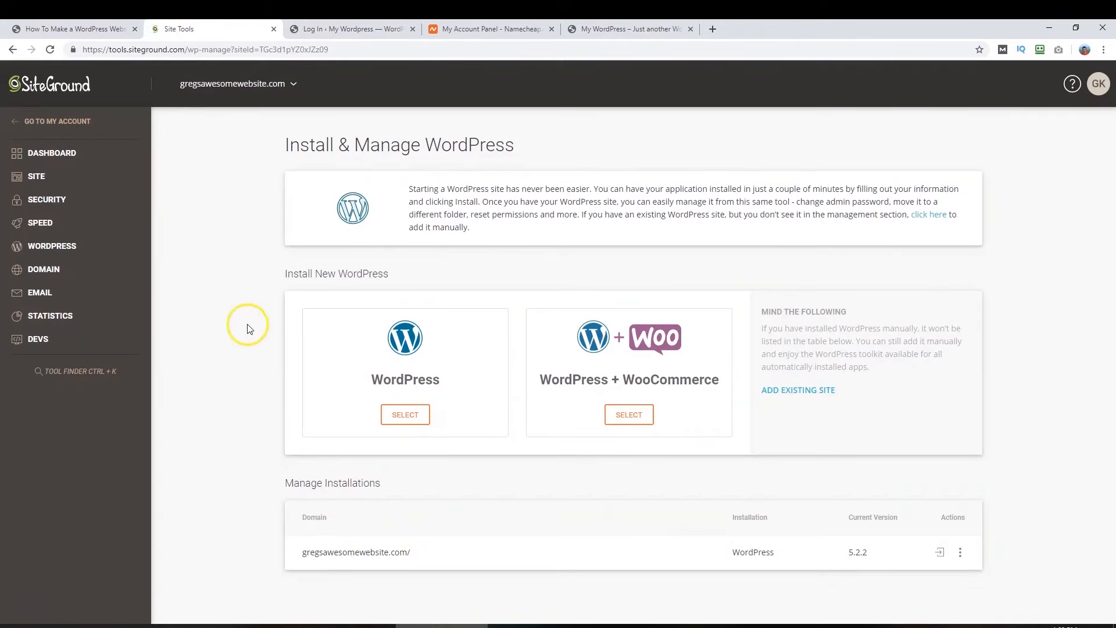
{"action": "left_click", "coordinate": [52, 87]}
{"action": "left_click", "coordinate": [285, 136]}
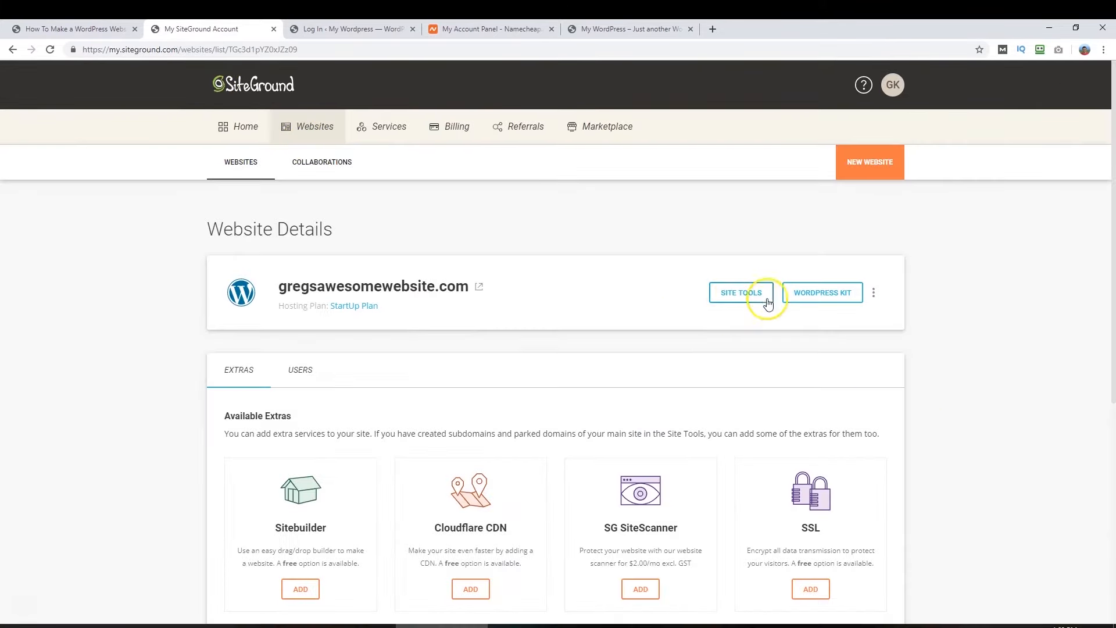
{"action": "left_click", "coordinate": [817, 292]}
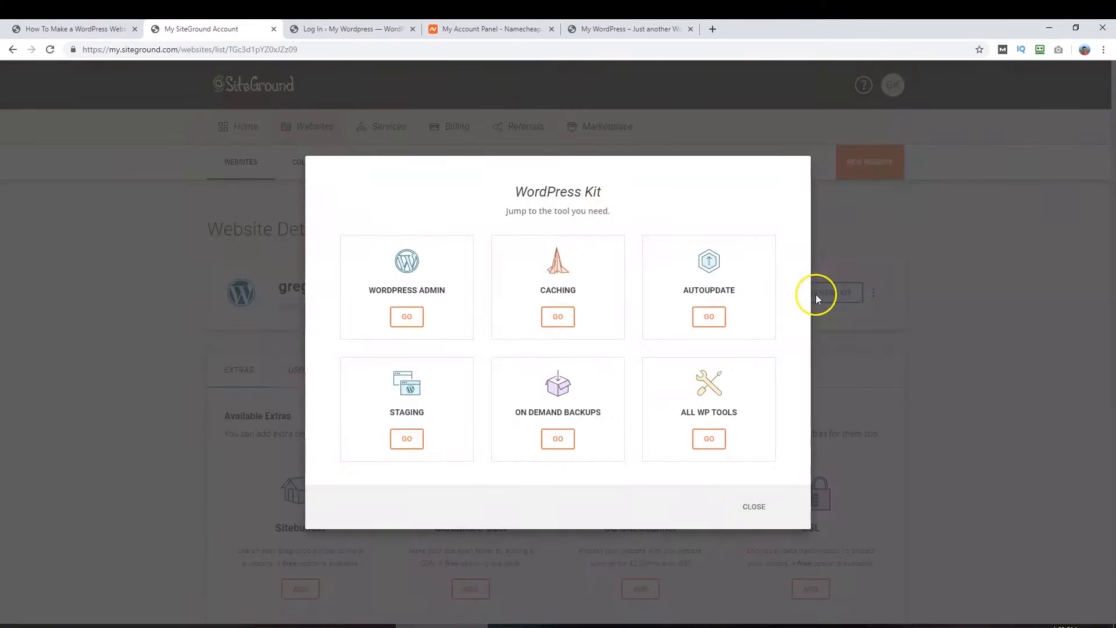
{"action": "left_click", "coordinate": [707, 441]}
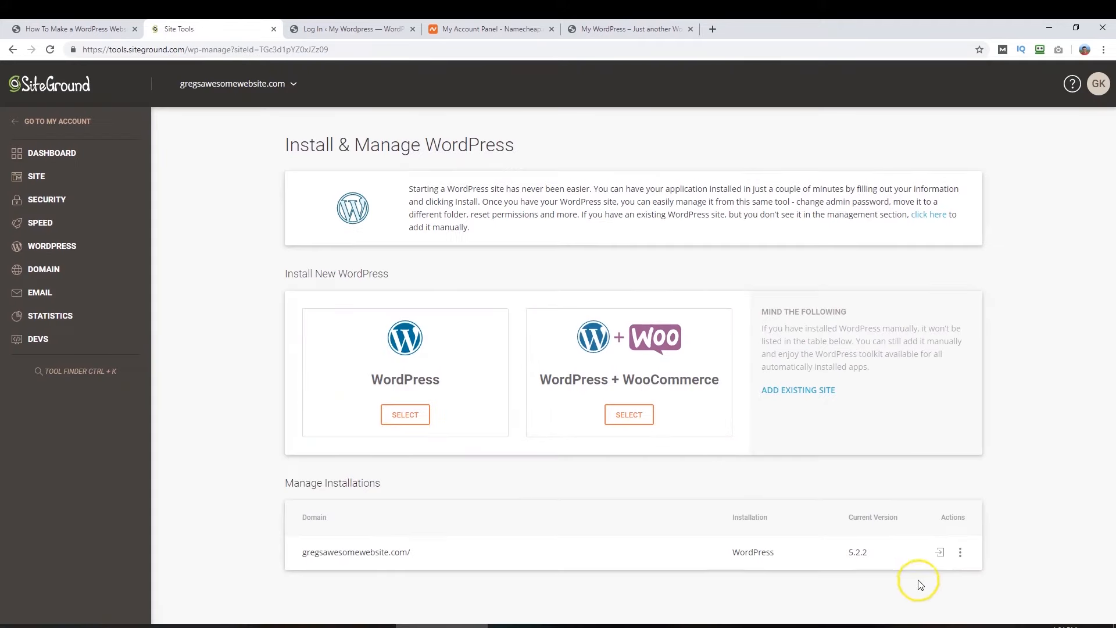
- Open the admin password update for the gregsawesomewebsite.com installation and fill in the admin user's e-mail on the WordPress login form
{"action": "left_click", "coordinate": [961, 554]}
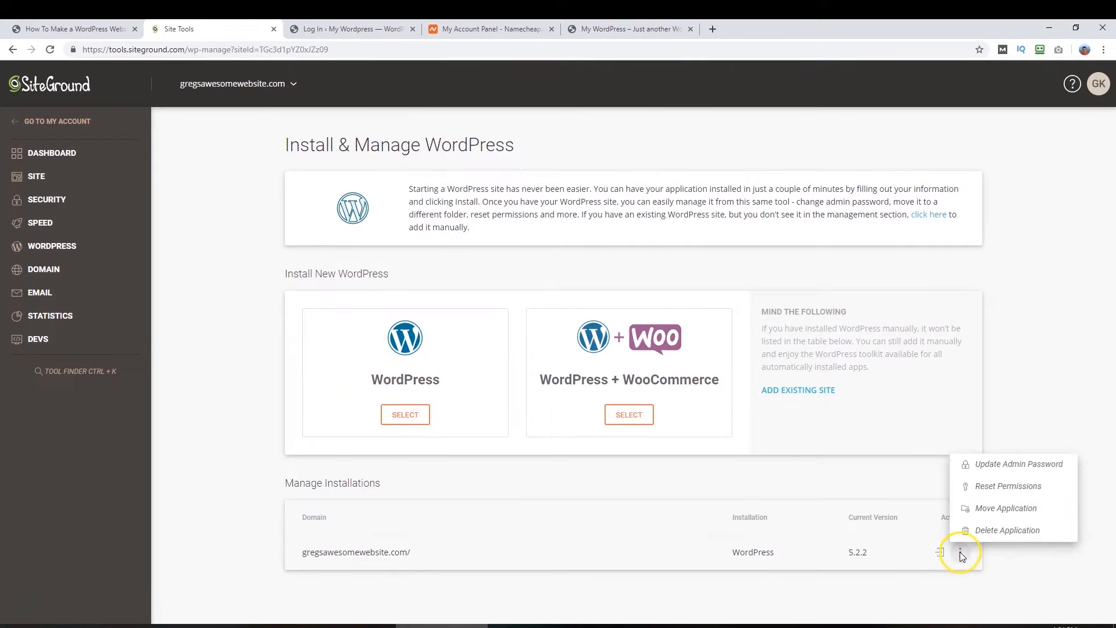
{"action": "left_click", "coordinate": [998, 470]}
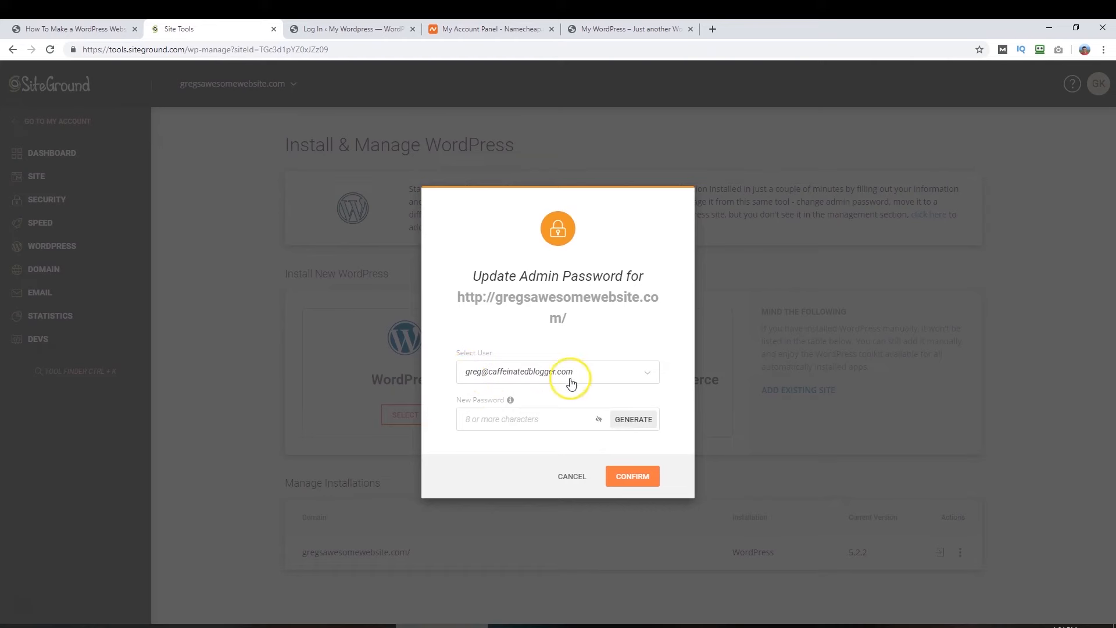
{"action": "left_click", "coordinate": [499, 419]}
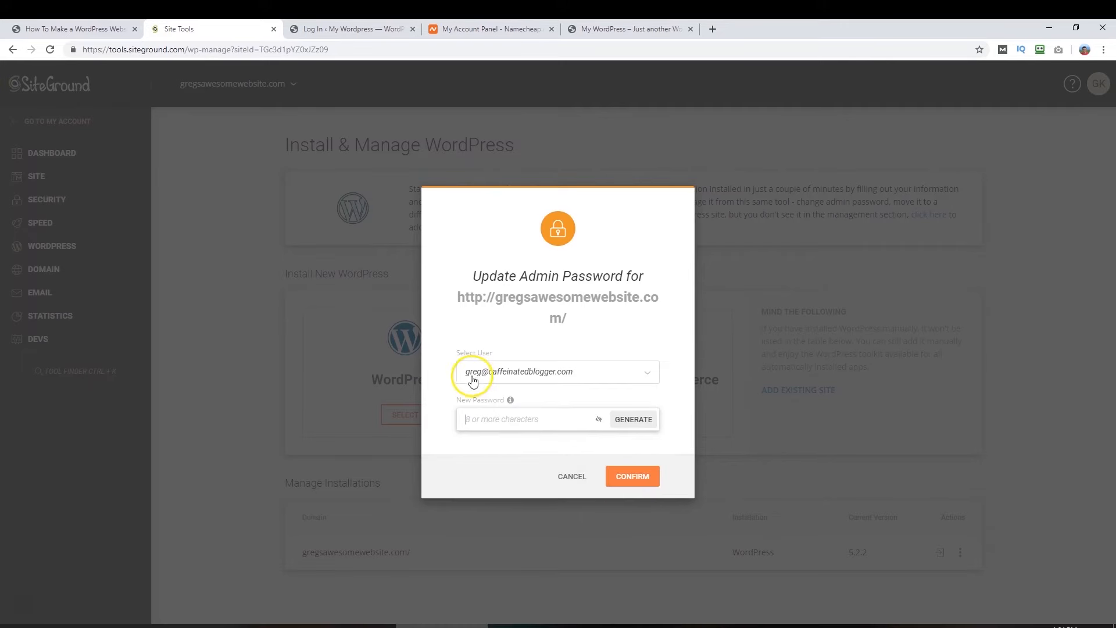
{"action": "left_click", "coordinate": [360, 25]}
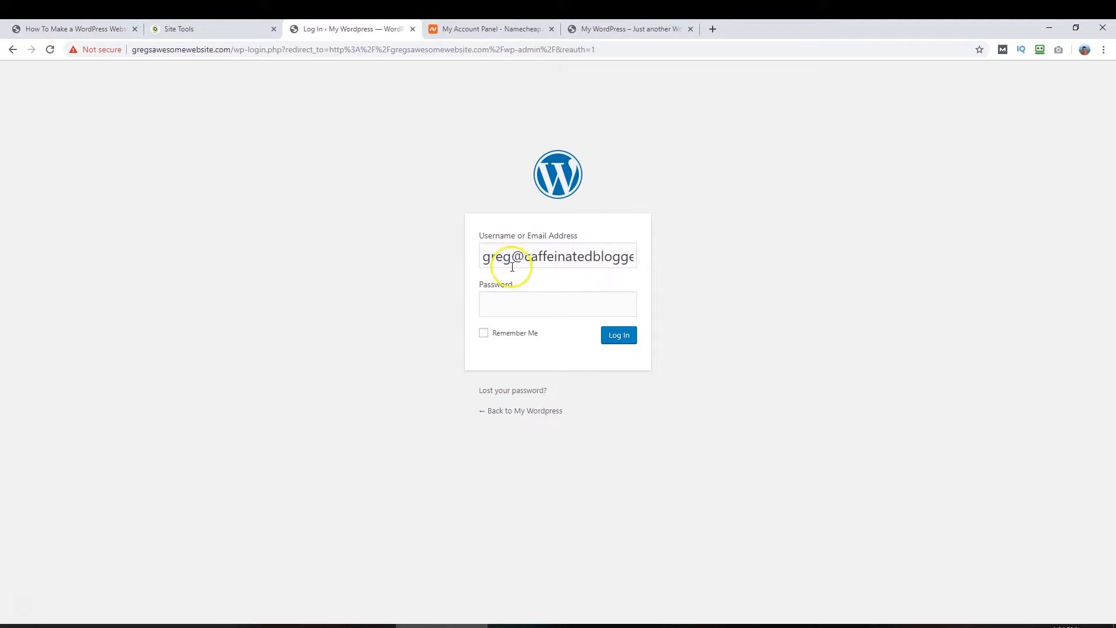
- Paste a new admin password for the gregsawesomewebsite.com installation in SiteGround and confirm the update
{"action": "left_click", "coordinate": [203, 26]}
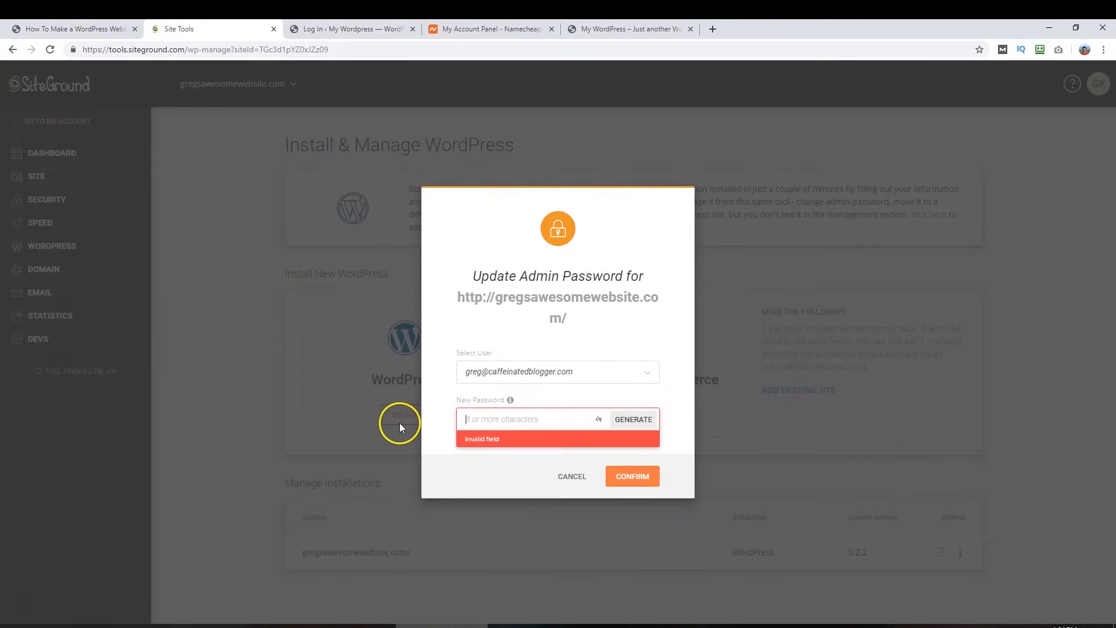
{"action": "key", "text": "ctrl+v"}
{"action": "left_click", "coordinate": [631, 475]}
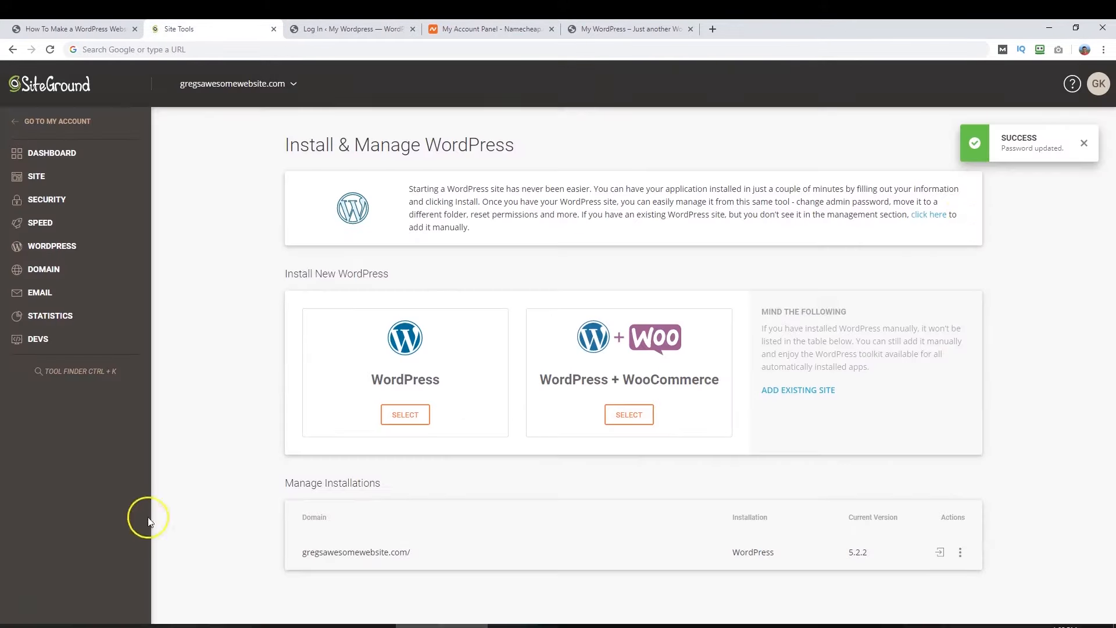
- Paste the new admin password into the WordPress login form of gregsawesomewebsite.com and log in
{"action": "left_click", "coordinate": [319, 26]}
{"action": "left_click", "coordinate": [525, 305]}
{"action": "key", "text": "ctrl+v"}
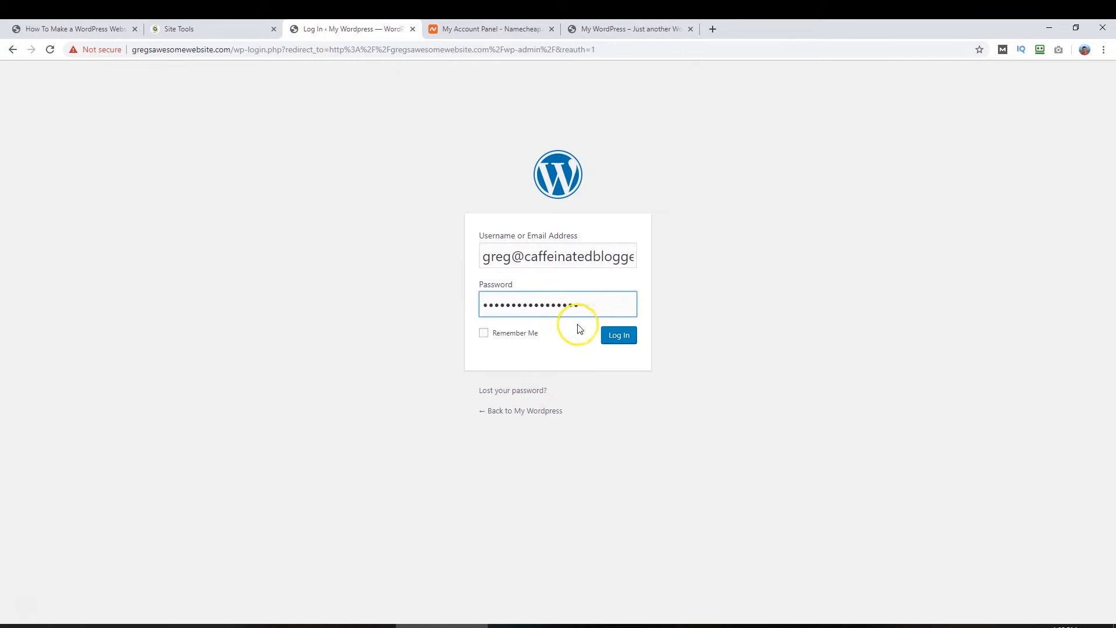
{"action": "left_click", "coordinate": [616, 342]}
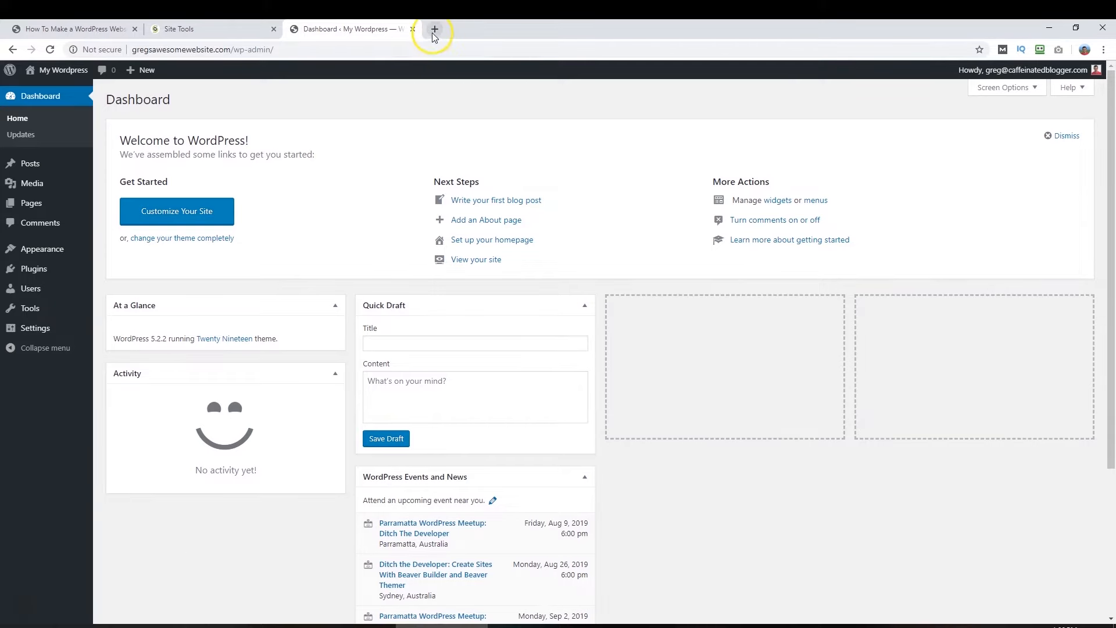
- Open gregsawesomewebsite.com in a new tab and look over the live home page with its default theme
{"action": "left_click", "coordinate": [434, 29]}
{"action": "type", "text": "gregsawesomewebsite.com"}
{"action": "key", "text": "Return"}
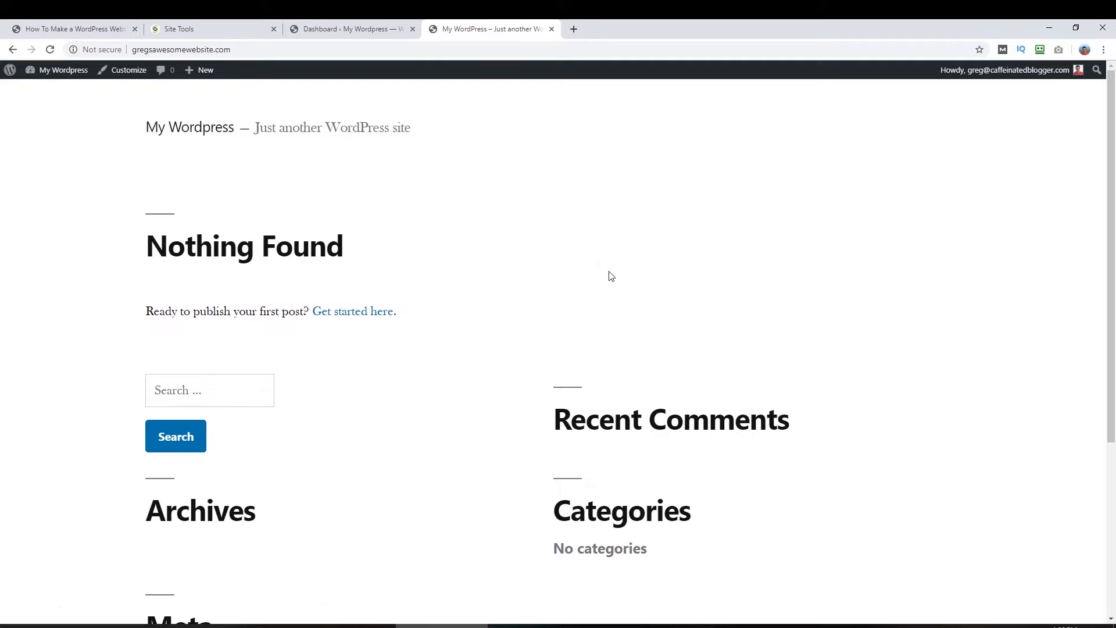
{"action": "scroll", "coordinate": [582, 302], "scroll_direction": "down", "scroll_amount": 3}
{"action": "scroll", "coordinate": [349, 453], "scroll_direction": "up", "scroll_amount": 3}
- Search the WordPress theme directory for "astra" from the site's admin, then install and activate the Astra theme
{"action": "key", "text": "ctrl+shift+Tab"}
{"action": "mouse_move", "coordinate": [45, 252]}
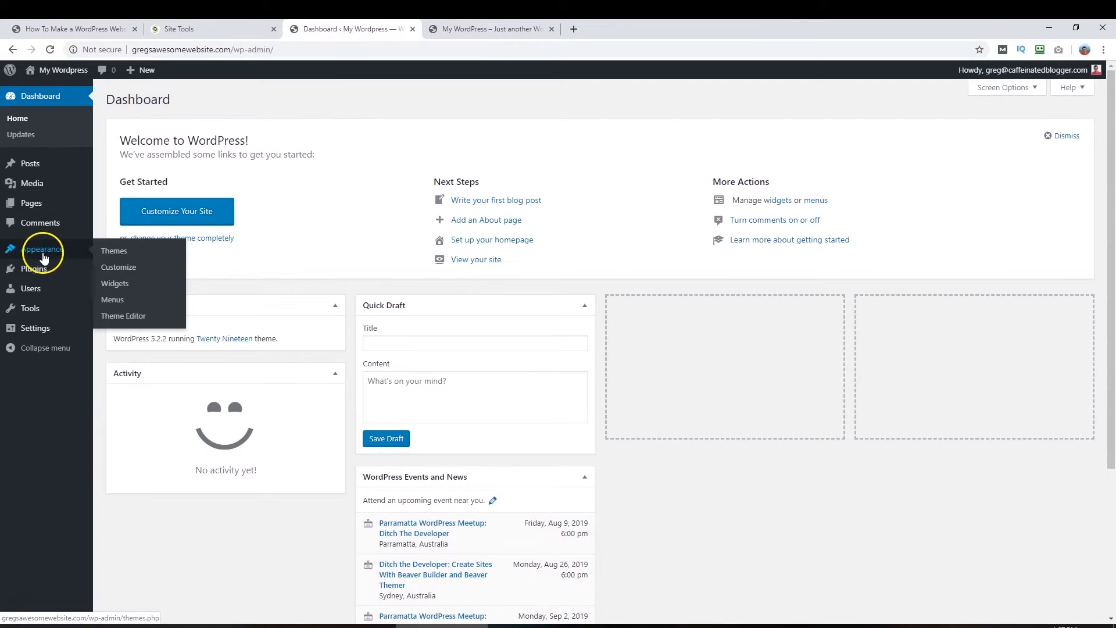
{"action": "left_click", "coordinate": [107, 258]}
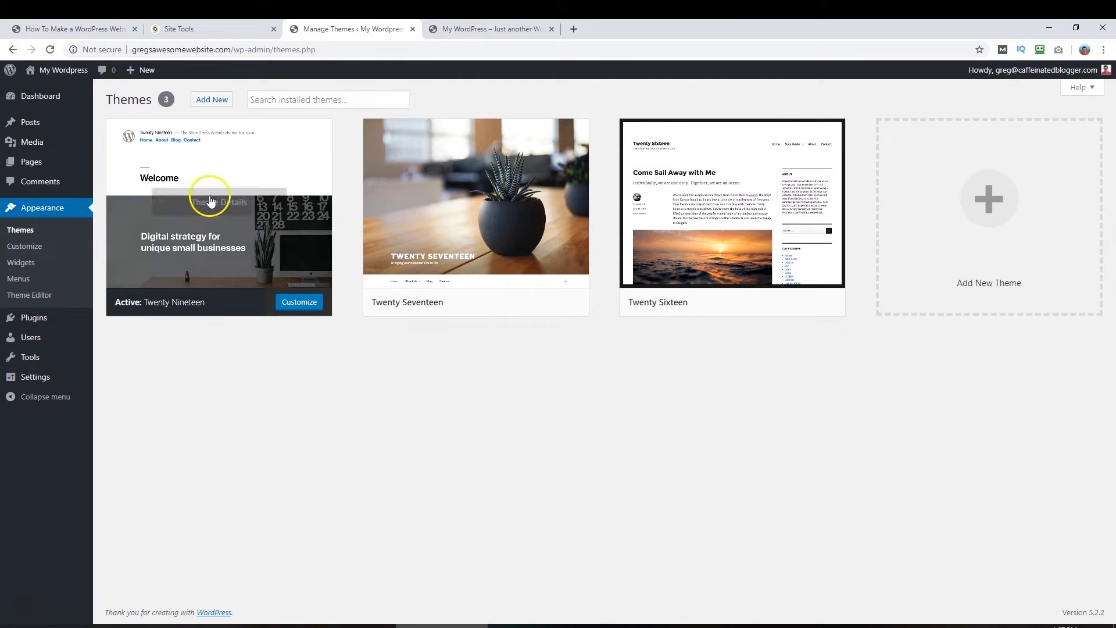
{"action": "left_click", "coordinate": [211, 101]}
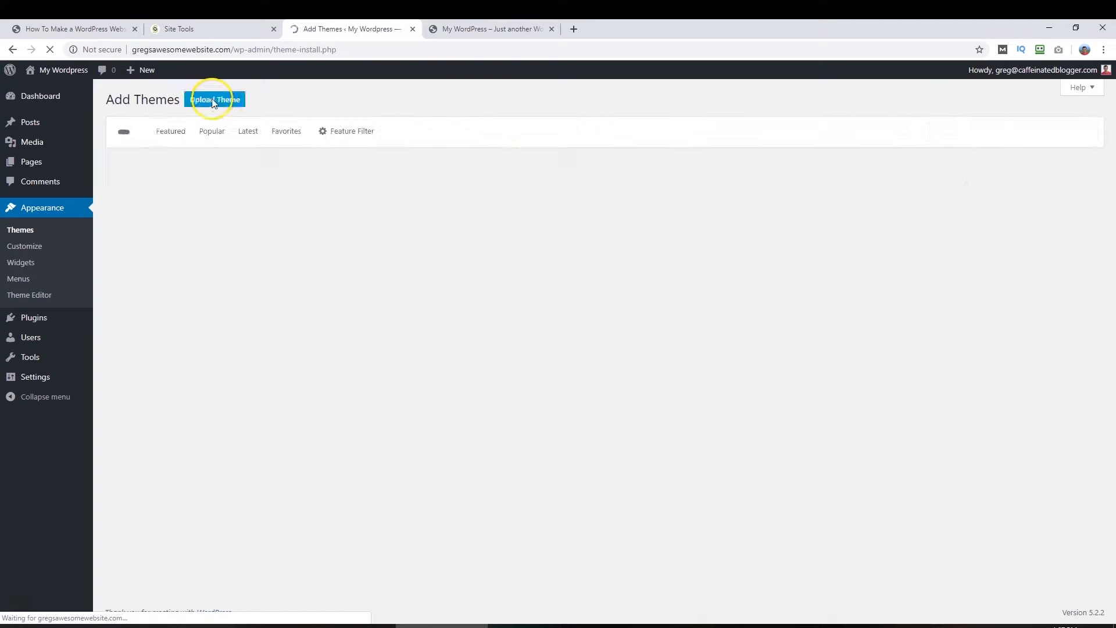
{"action": "left_click", "coordinate": [978, 134]}
{"action": "type", "text": "as"}
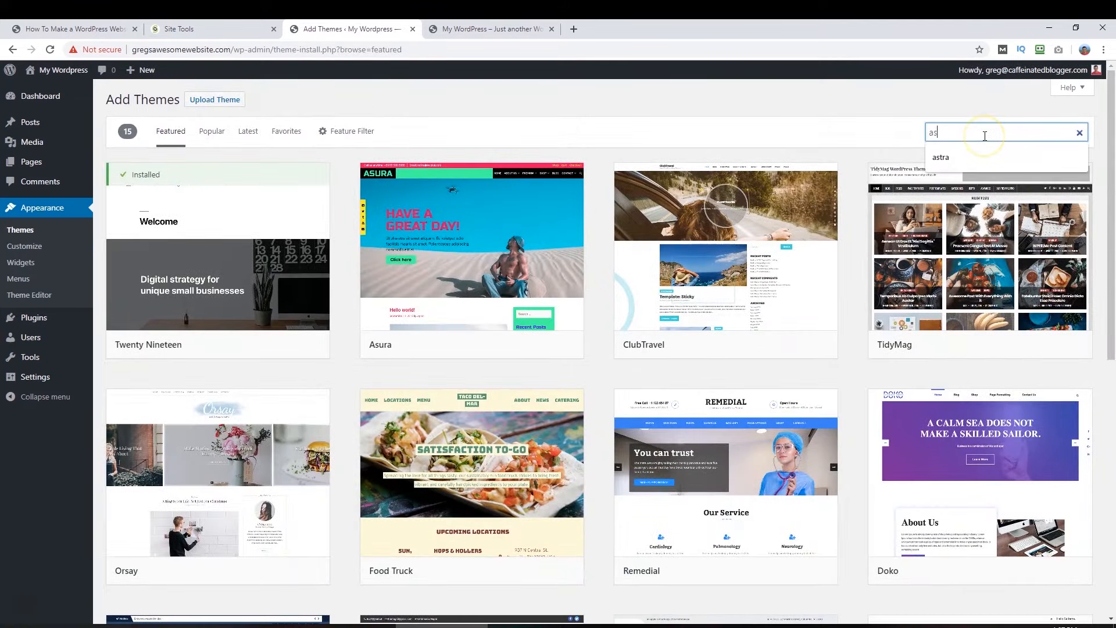
{"action": "type", "text": "tra"}
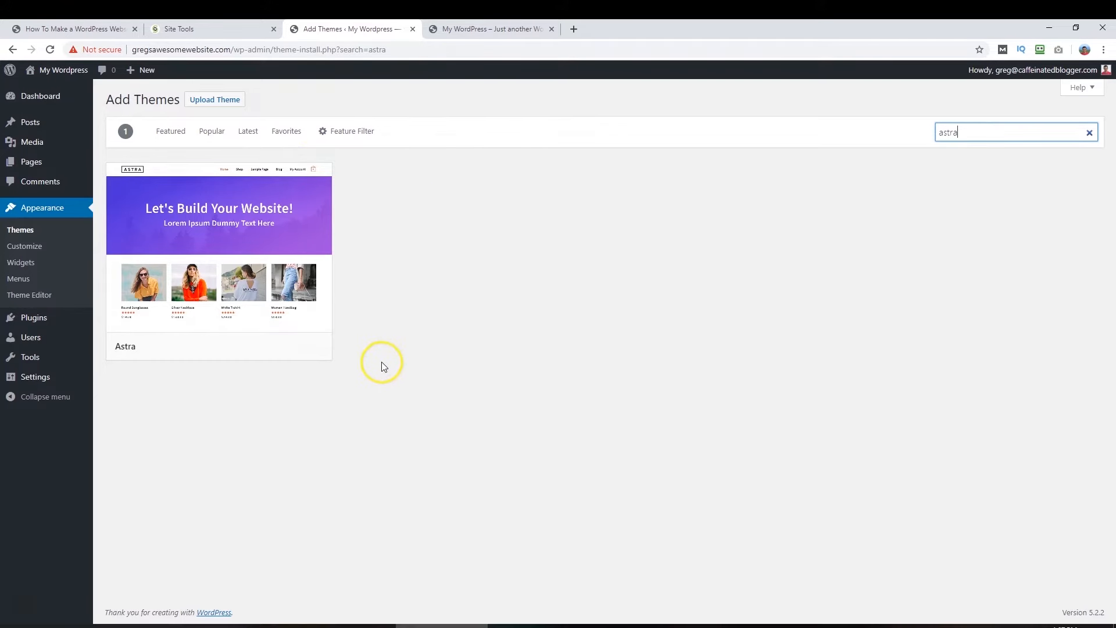
{"action": "left_click", "coordinate": [256, 348]}
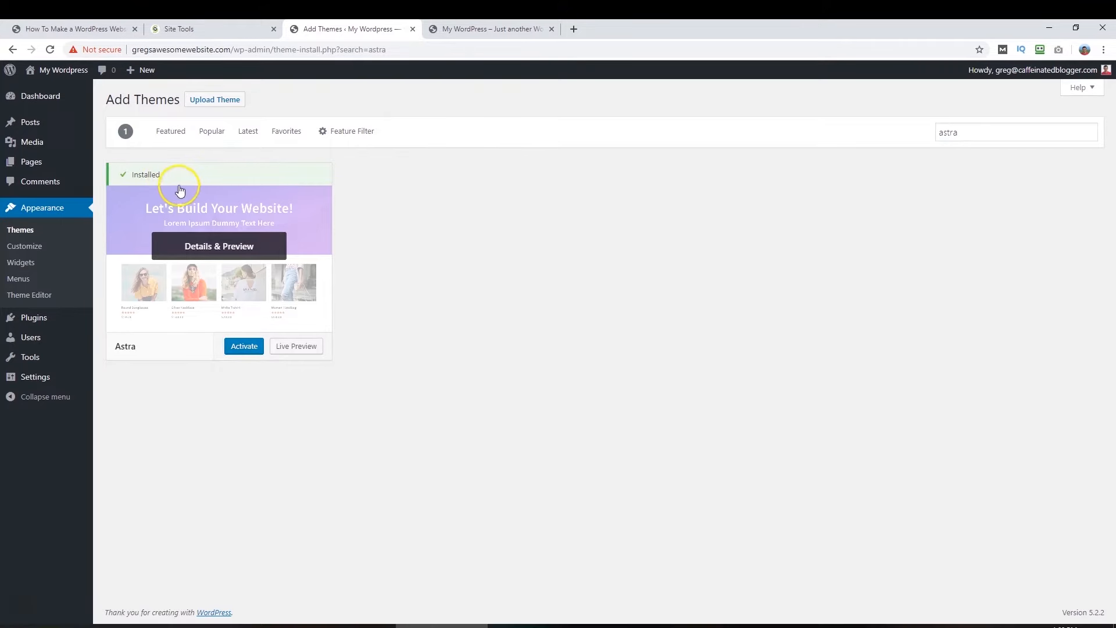
{"action": "left_click", "coordinate": [244, 346]}
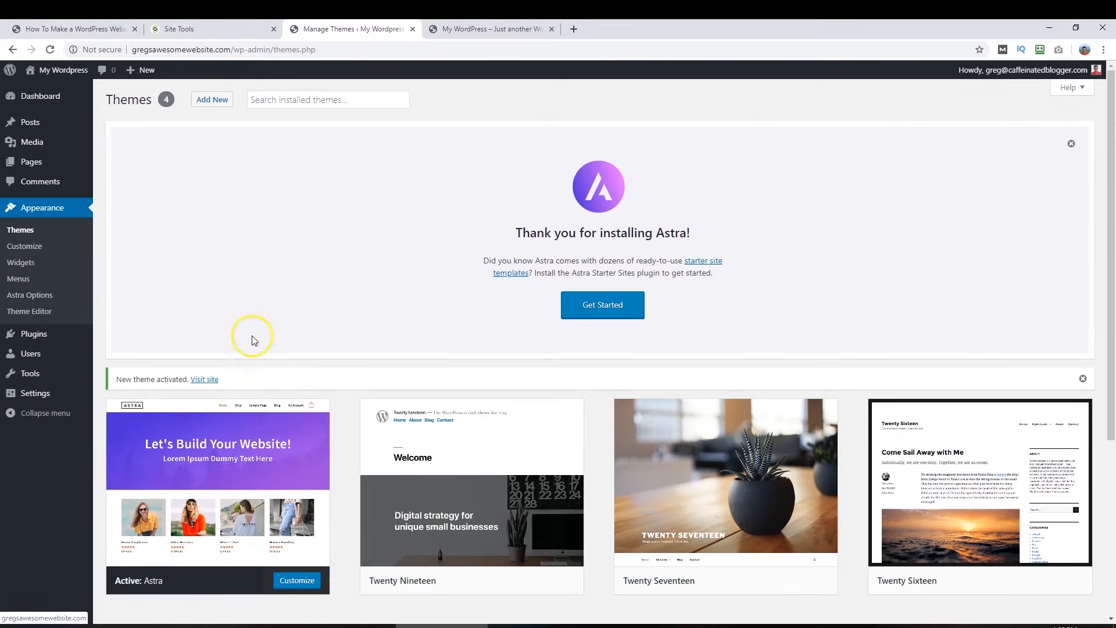
- Reload the live site to check how it looks with Astra, and return to the admin's themes page
{"action": "left_click", "coordinate": [488, 29]}
{"action": "left_click", "coordinate": [50, 50]}
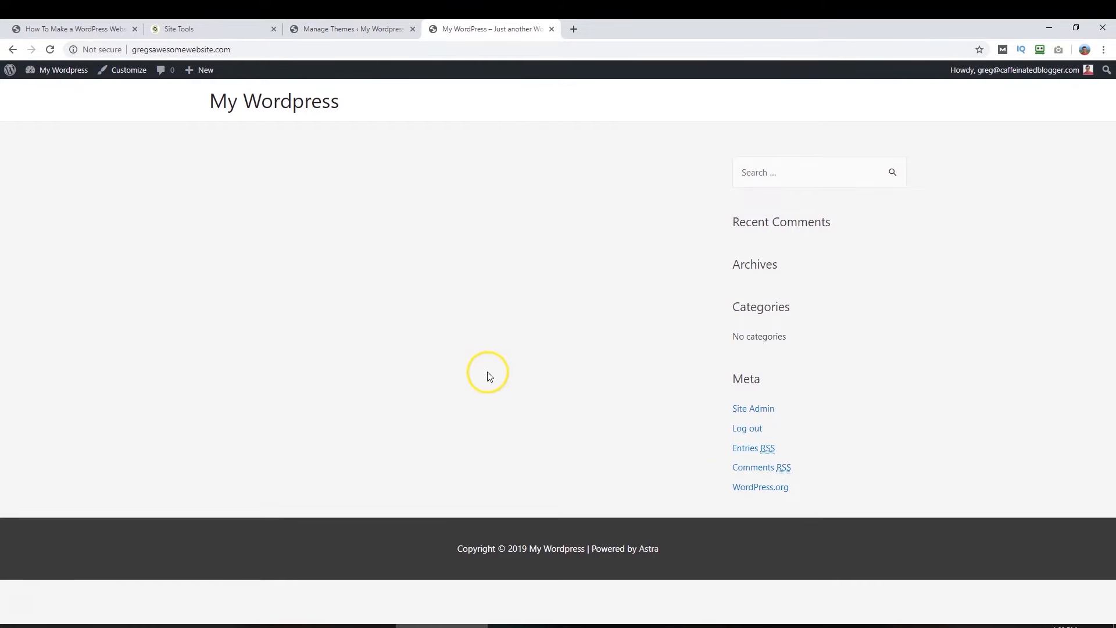
{"action": "left_click", "coordinate": [351, 29]}
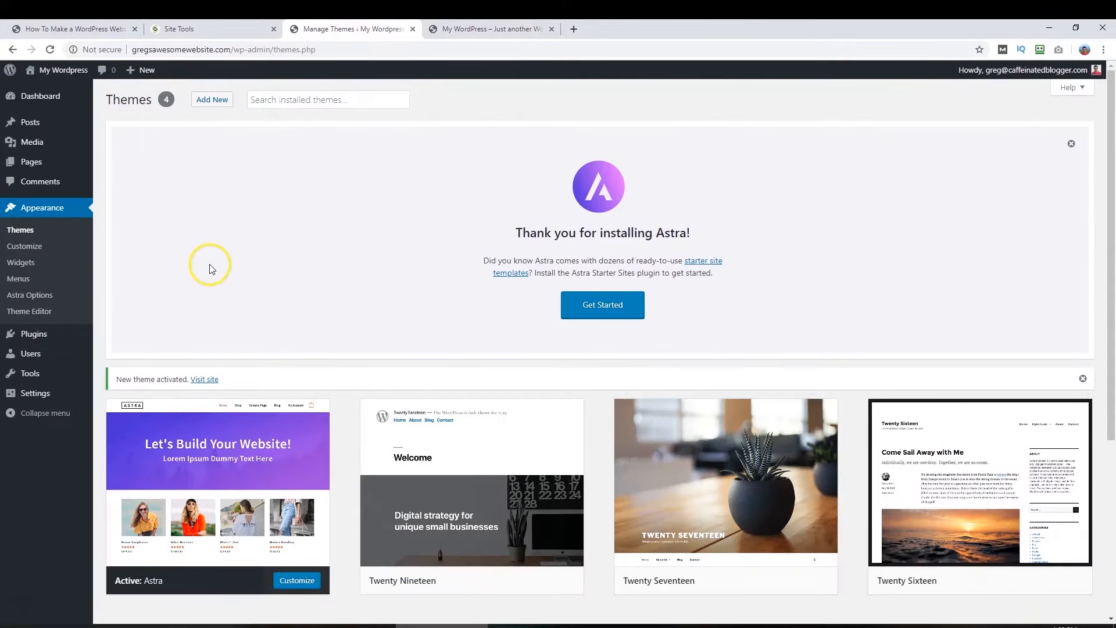
- Go to the page for adding new plugins and dismiss the Astra welcome notice
{"action": "mouse_move", "coordinate": [12, 333]}
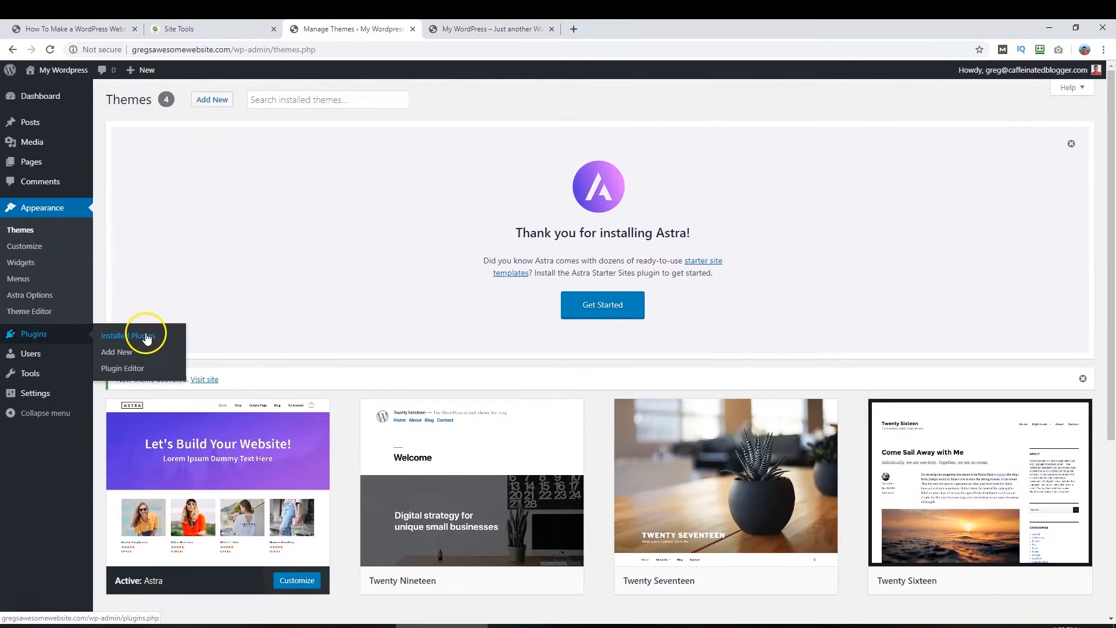
{"action": "left_click", "coordinate": [119, 353]}
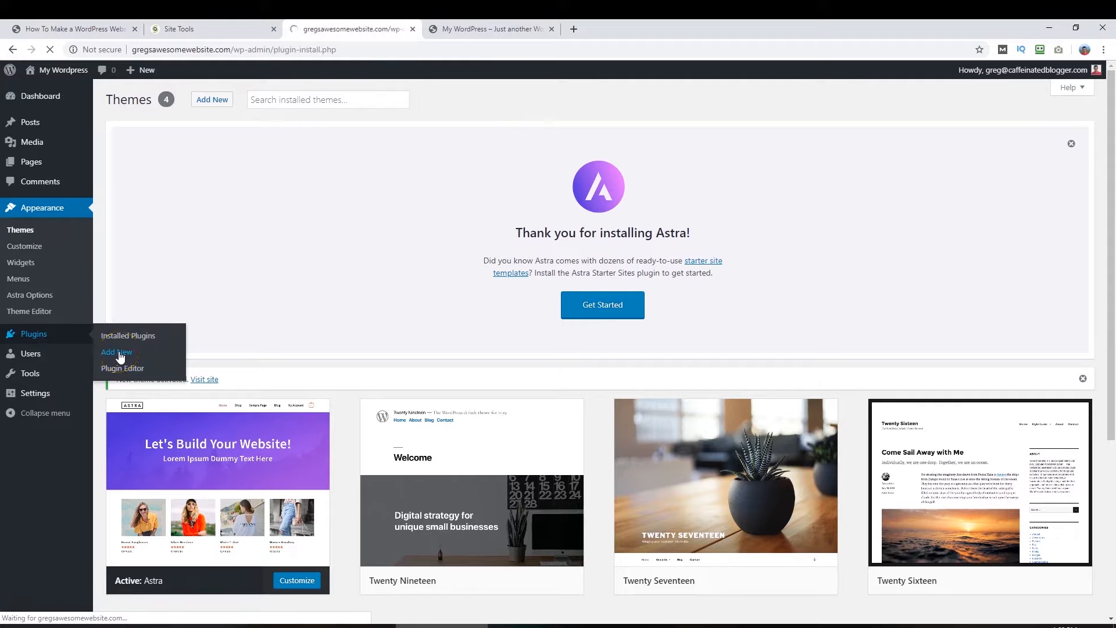
{"action": "scroll", "coordinate": [332, 236], "scroll_direction": "down", "scroll_amount": 1}
{"action": "scroll", "coordinate": [1015, 128], "scroll_direction": "up", "scroll_amount": 1}
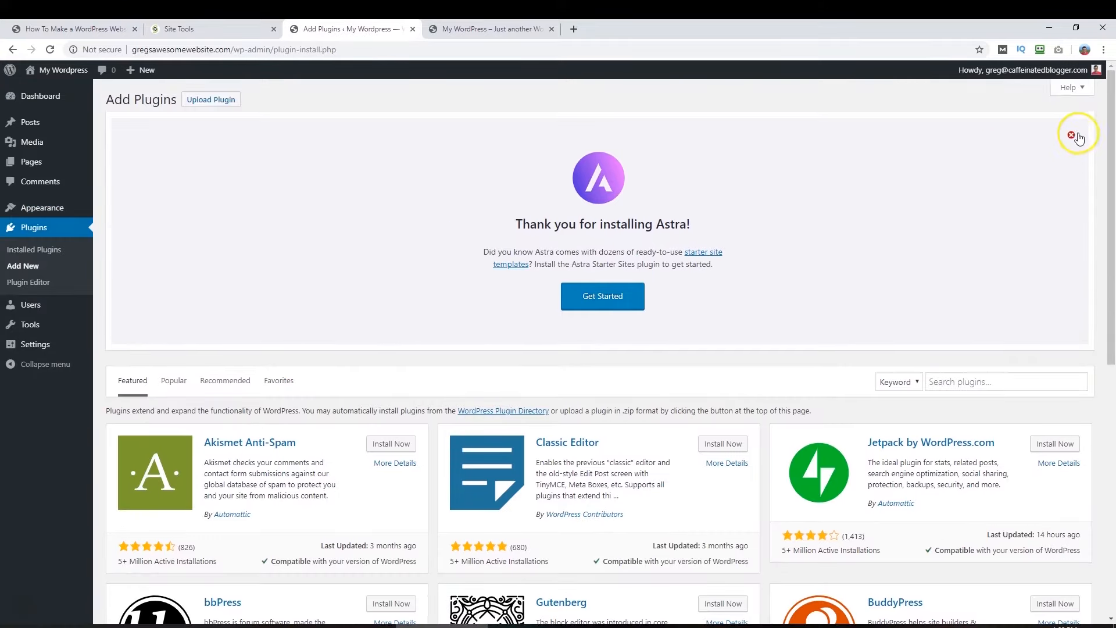
{"action": "left_click", "coordinate": [1073, 137]}
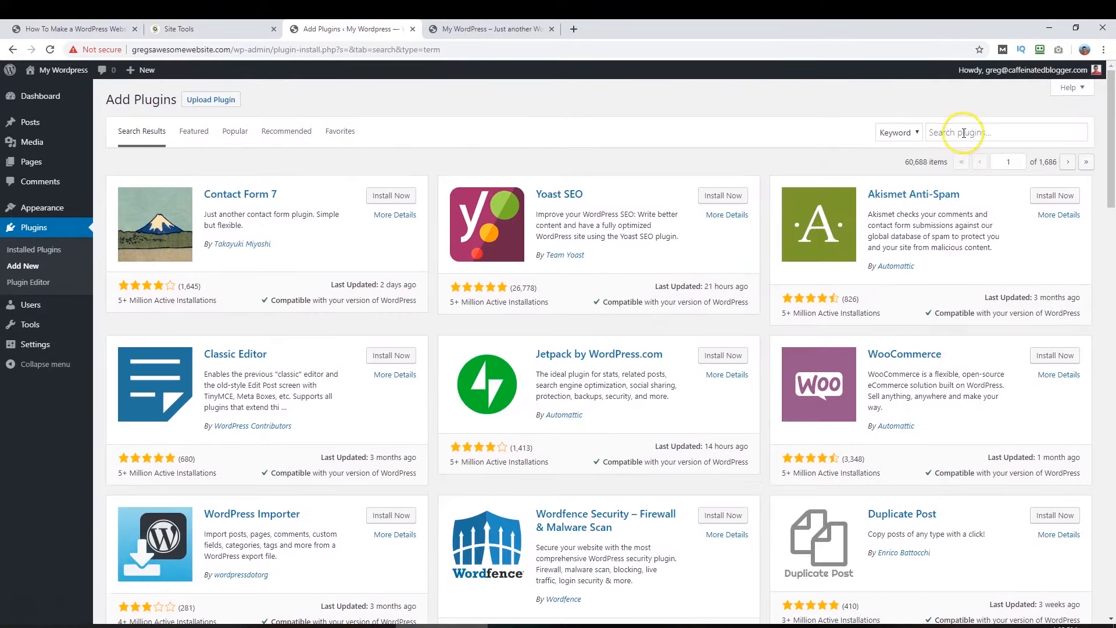
- Search the plugins for "astra", install and activate Astra Starter Sites, and dismiss the notices on the plugins page
{"action": "left_click", "coordinate": [959, 130]}
{"action": "type", "text": "astra"}
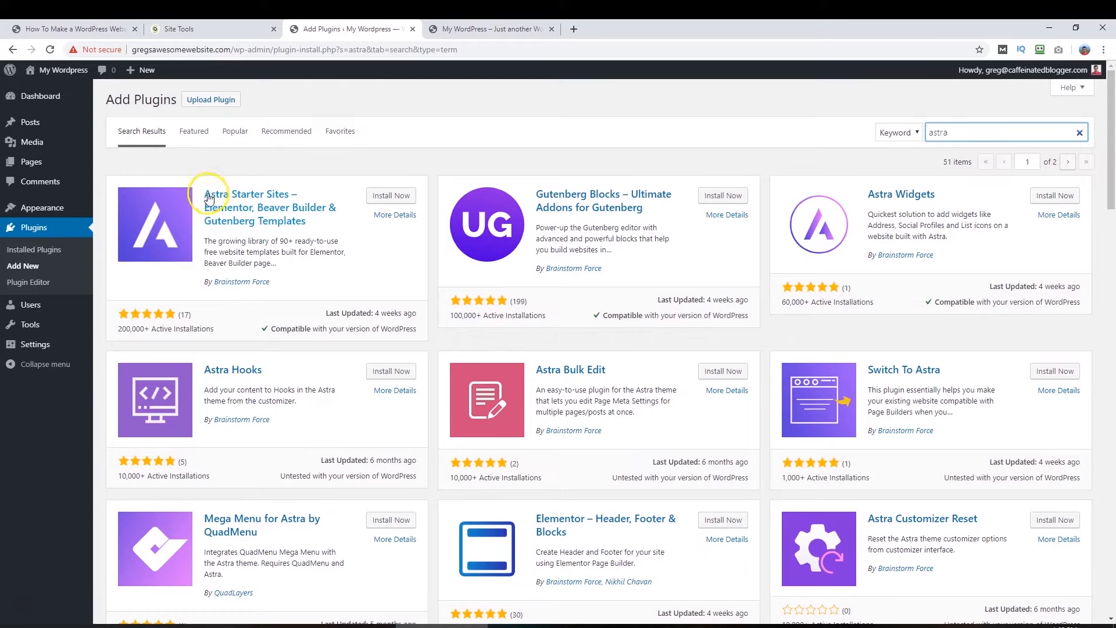
{"action": "left_click", "coordinate": [393, 197]}
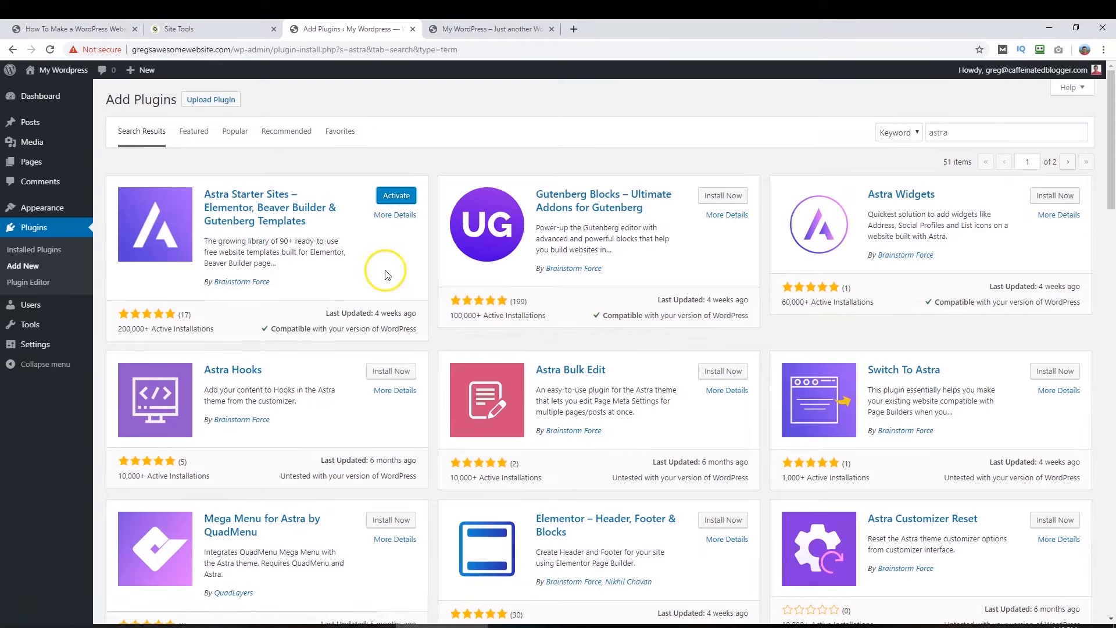
{"action": "left_click", "coordinate": [401, 196]}
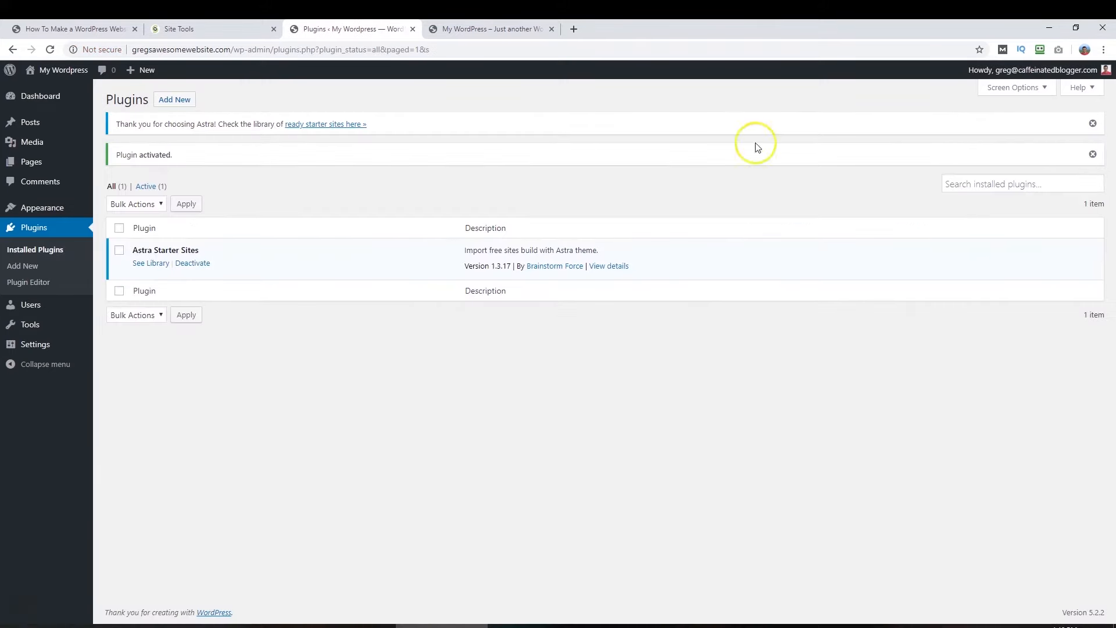
{"action": "left_click", "coordinate": [1092, 125]}
{"action": "left_click", "coordinate": [1092, 124]}
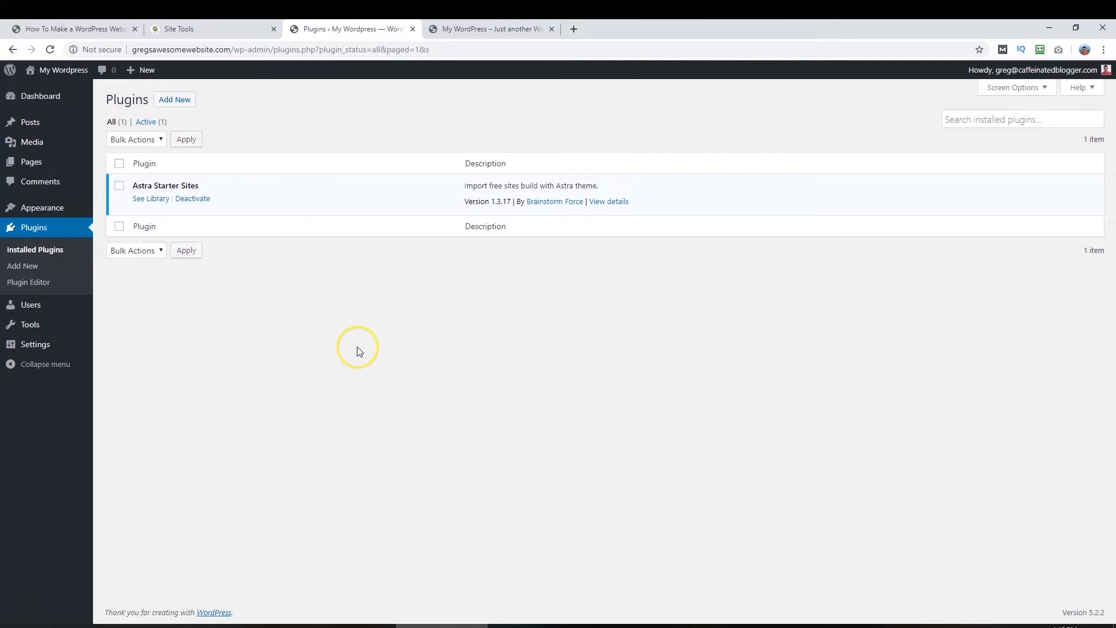
- Open the Astra Starter Sites library and choose Elementor as the page builder
{"action": "left_click", "coordinate": [151, 199]}
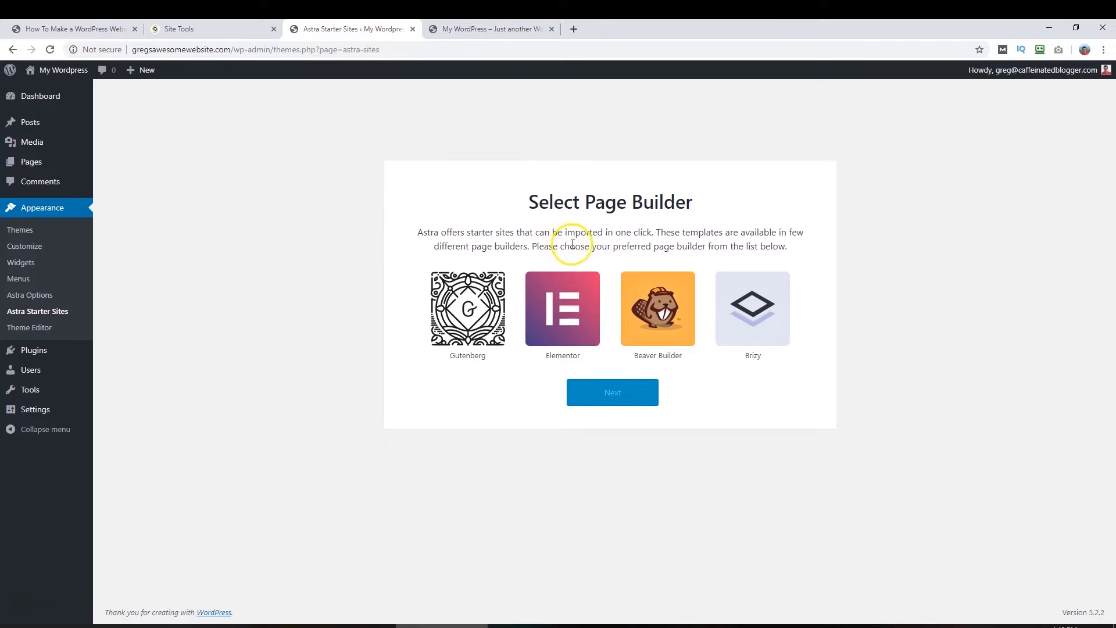
{"action": "left_click", "coordinate": [556, 323]}
{"action": "left_click", "coordinate": [602, 403]}
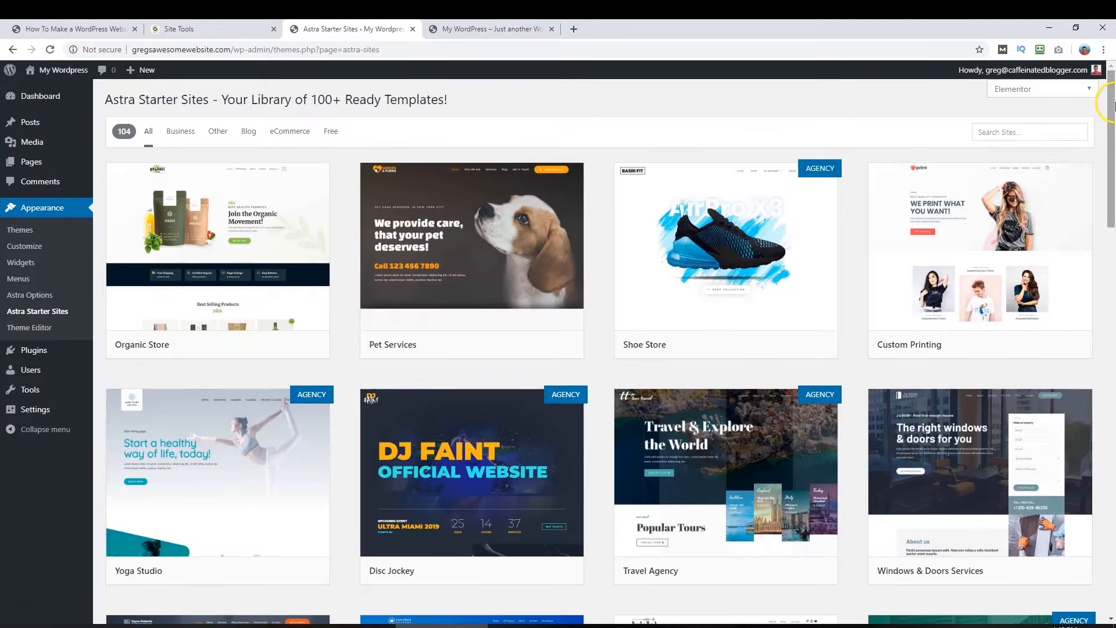
- Browse the starter site templates, preview the Organic Store template and close its preview
{"action": "mouse_move", "coordinate": [1114, 105]}
{"action": "left_mouse_down"}
{"action": "mouse_move", "coordinate": [1110, 486]}
{"action": "mouse_move", "coordinate": [1107, 118]}
{"action": "left_mouse_up"}
{"action": "mouse_move", "coordinate": [180, 190]}
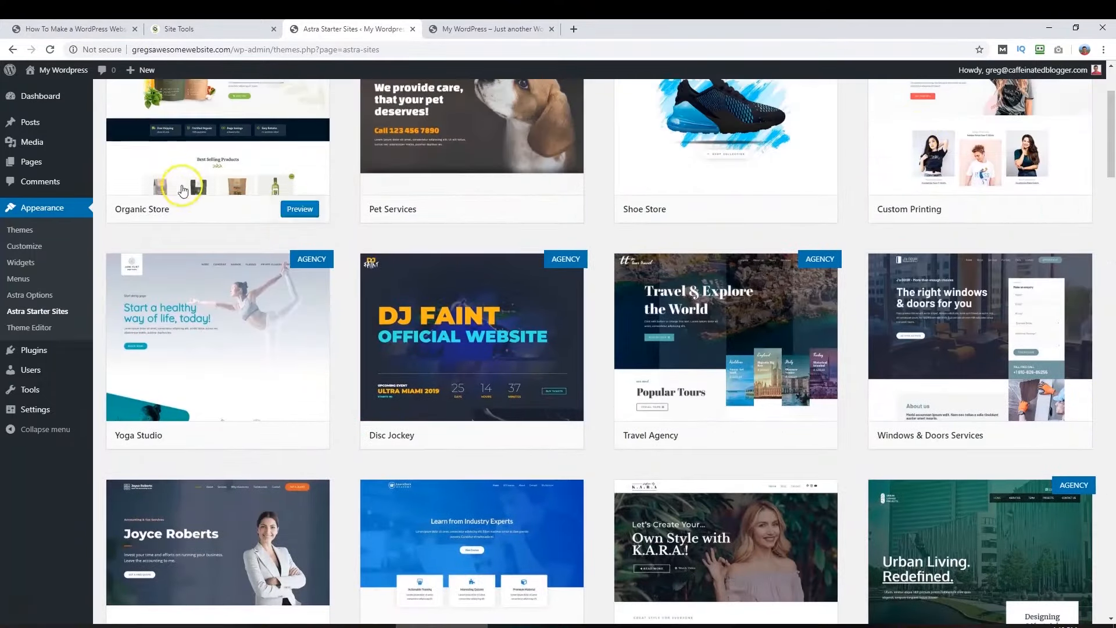
{"action": "scroll", "coordinate": [244, 250], "scroll_direction": "up", "scroll_amount": 3}
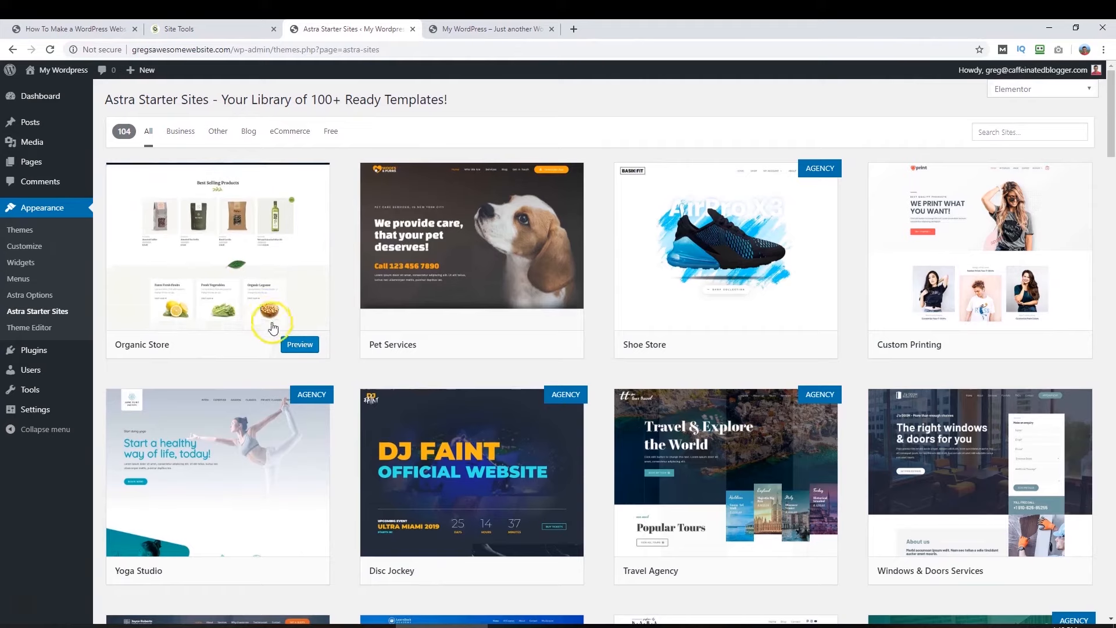
{"action": "left_click", "coordinate": [299, 344]}
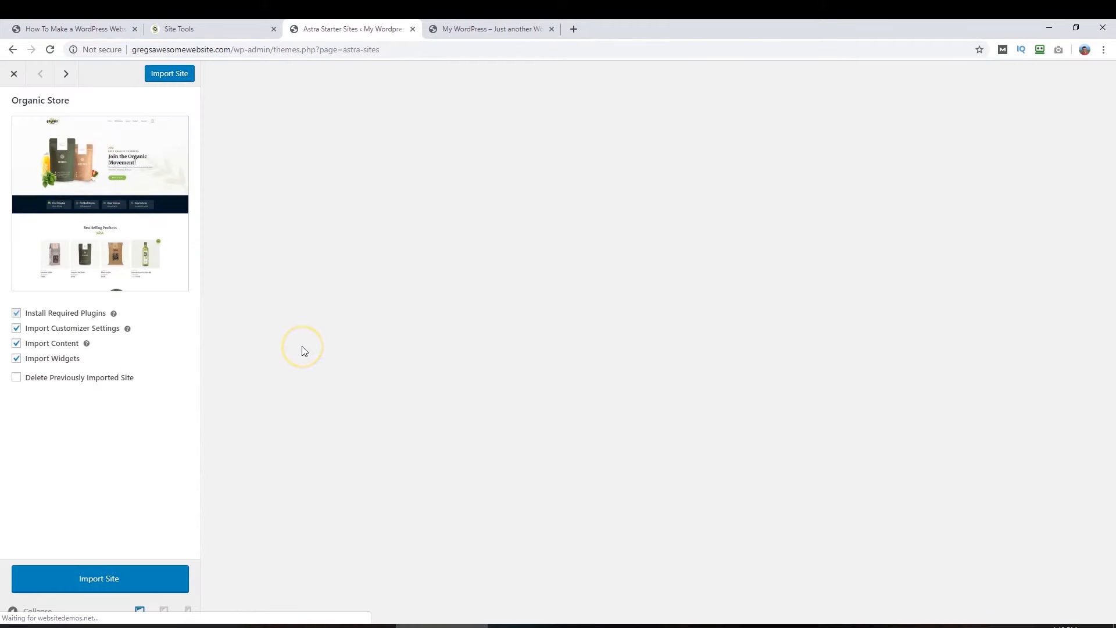
{"action": "left_click_drag", "start_coordinate": [1109, 87], "coordinate": [14, 76]}
{"action": "left_click", "coordinate": [14, 73]}
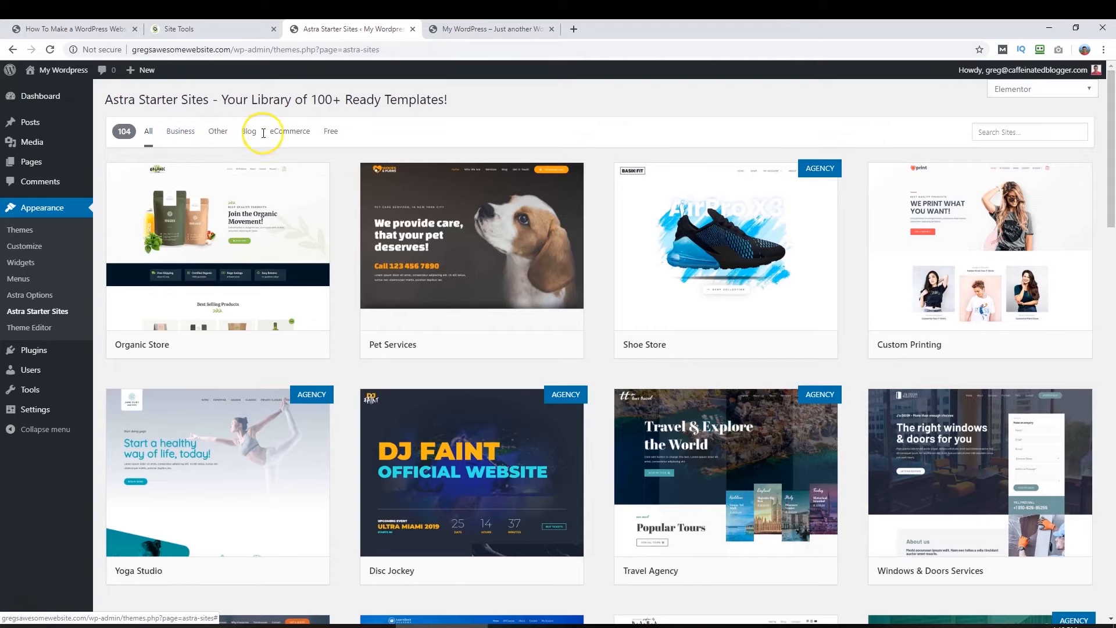
- Filter the starter sites to the free templates and open the preview of Custom Printing
{"action": "left_click", "coordinate": [331, 132]}
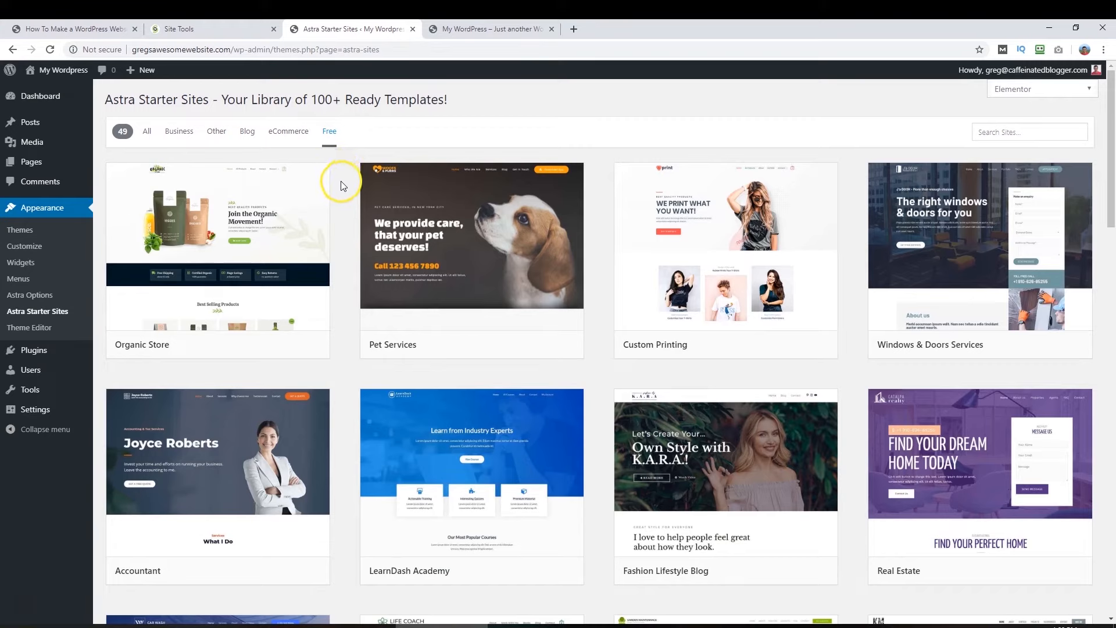
{"action": "left_click_drag", "start_coordinate": [1111, 118], "coordinate": [1115, 206]}
{"action": "mouse_move", "coordinate": [686, 352]}
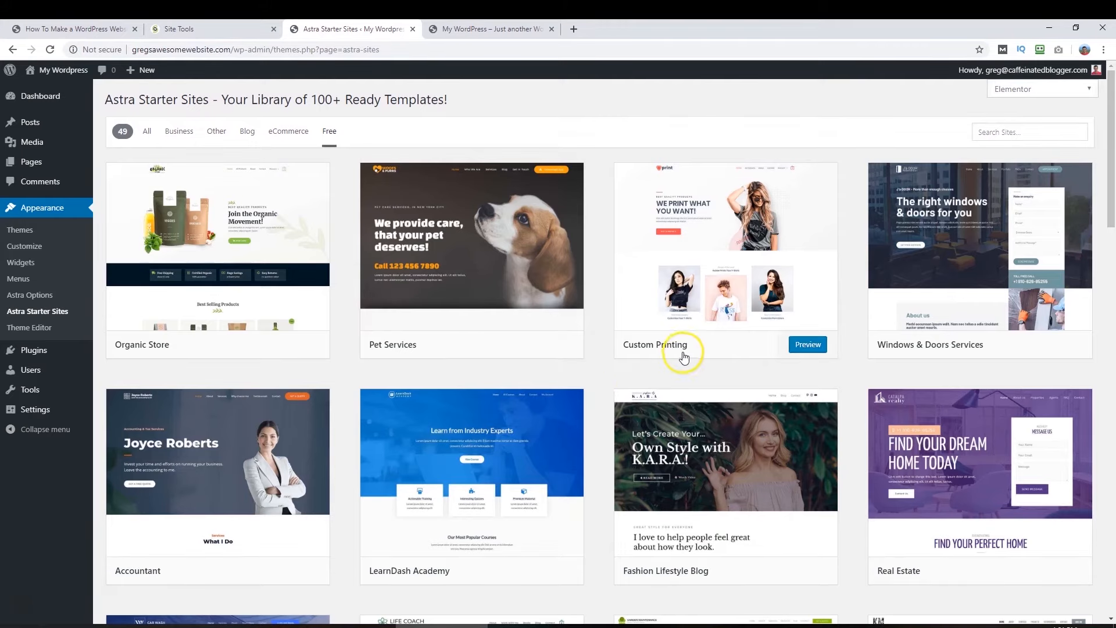
{"action": "left_click", "coordinate": [809, 345]}
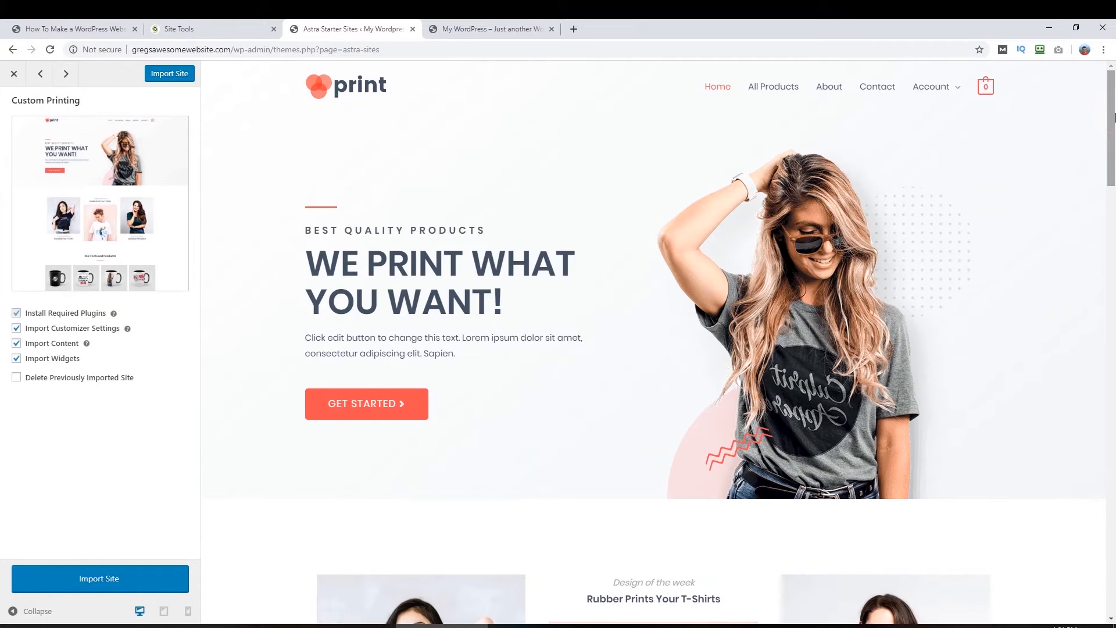
- Examine the Custom Printing demo's home page text, images and featured products, as well as its All Products page
{"action": "mouse_move", "coordinate": [1115, 118]}
{"action": "left_mouse_down"}
{"action": "mouse_move", "coordinate": [1099, 249]}
{"action": "mouse_move", "coordinate": [1111, 310]}
{"action": "mouse_move", "coordinate": [1113, 496]}
{"action": "mouse_move", "coordinate": [1110, 131]}
{"action": "left_mouse_up"}
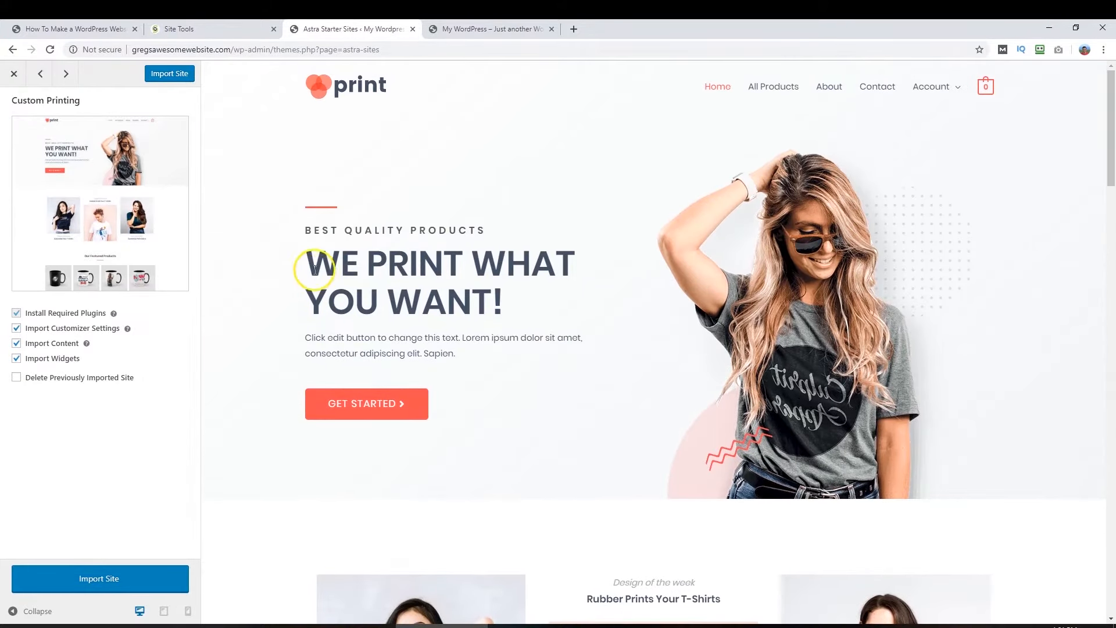
{"action": "left_click_drag", "start_coordinate": [299, 262], "coordinate": [456, 264]}
{"action": "left_click", "coordinate": [468, 356]}
{"action": "left_click_drag", "start_coordinate": [469, 356], "coordinate": [314, 352]}
{"action": "scroll", "coordinate": [553, 424], "scroll_direction": "down", "scroll_amount": 4}
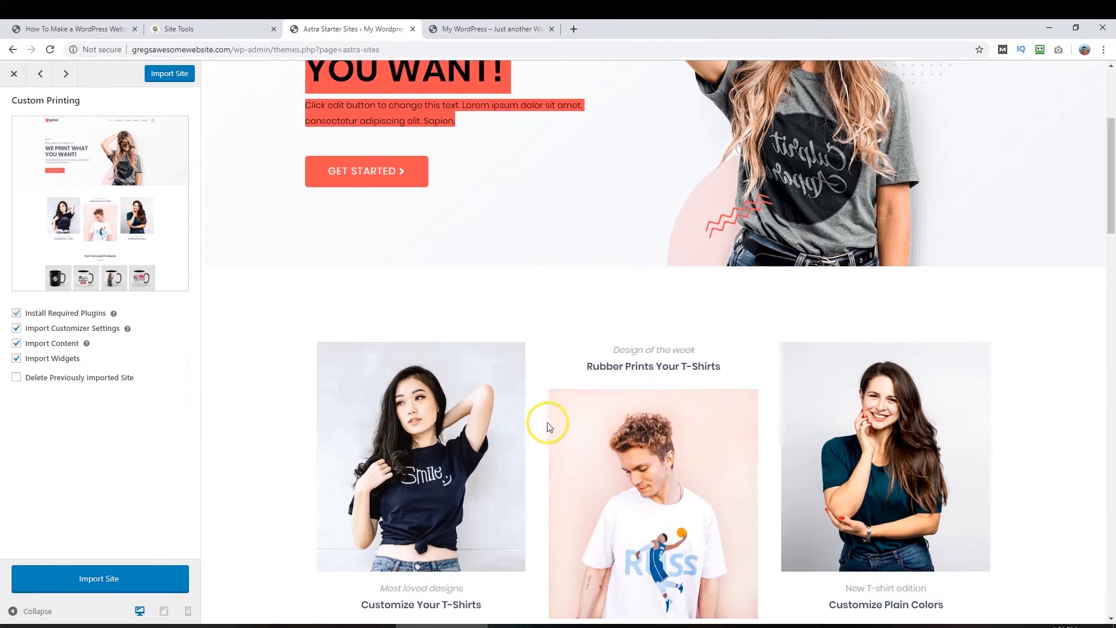
{"action": "left_click", "coordinate": [537, 398]}
{"action": "scroll", "coordinate": [547, 395], "scroll_direction": "down", "scroll_amount": 5}
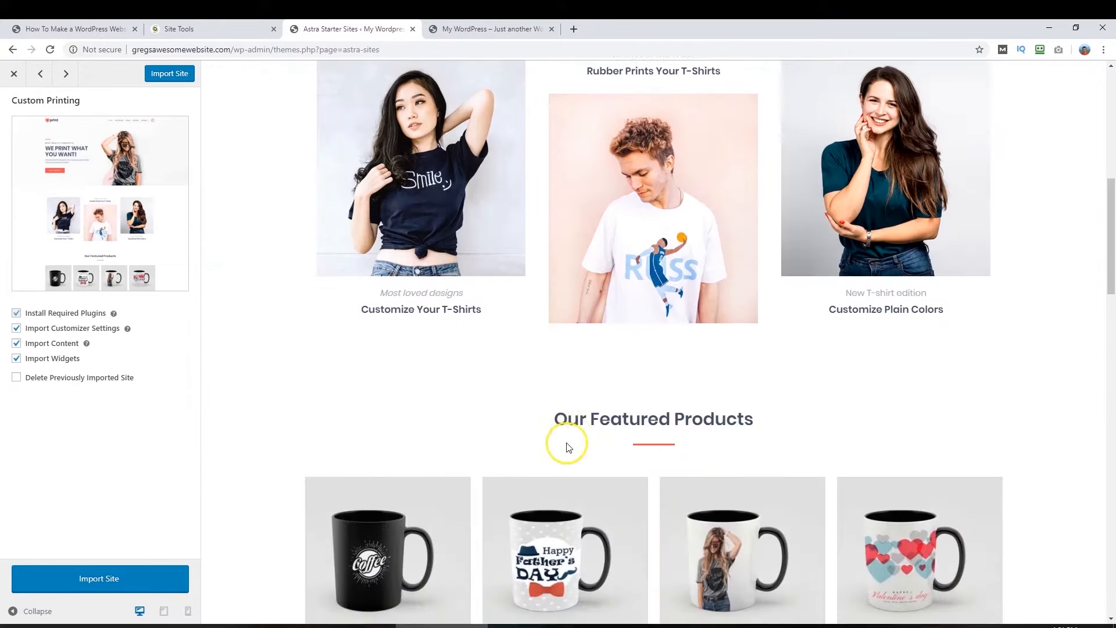
{"action": "scroll", "coordinate": [558, 407], "scroll_direction": "up", "scroll_amount": 9}
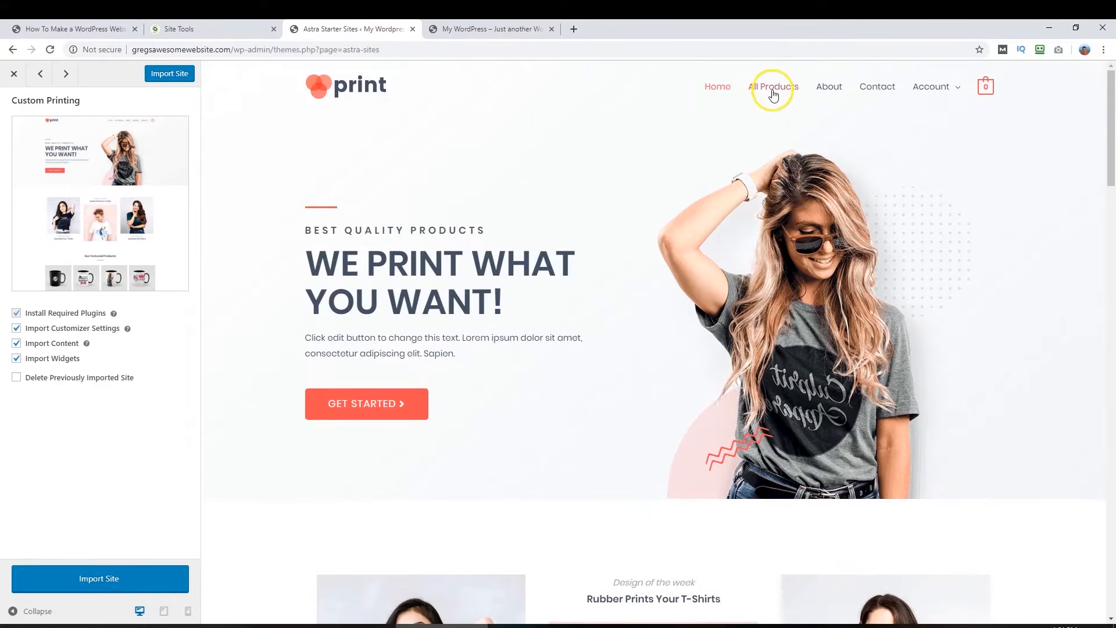
{"action": "left_click", "coordinate": [774, 95]}
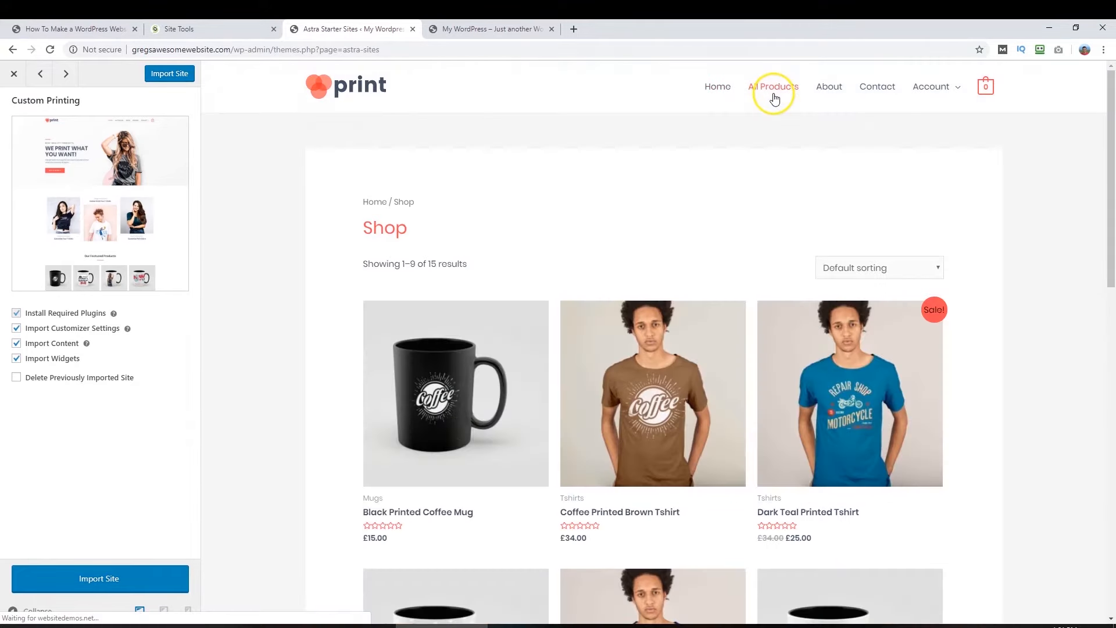
{"action": "left_click_drag", "start_coordinate": [1112, 167], "coordinate": [1108, 487]}
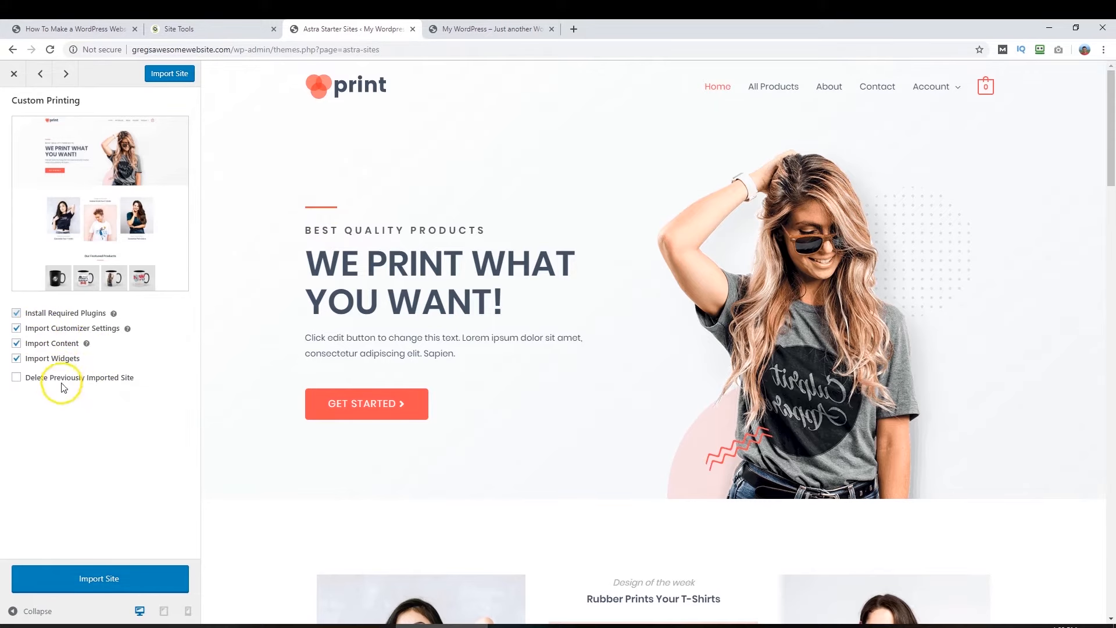
- Import the Custom Printing starter site with the option to delete the previously imported site enabled
{"action": "left_click", "coordinate": [17, 378]}
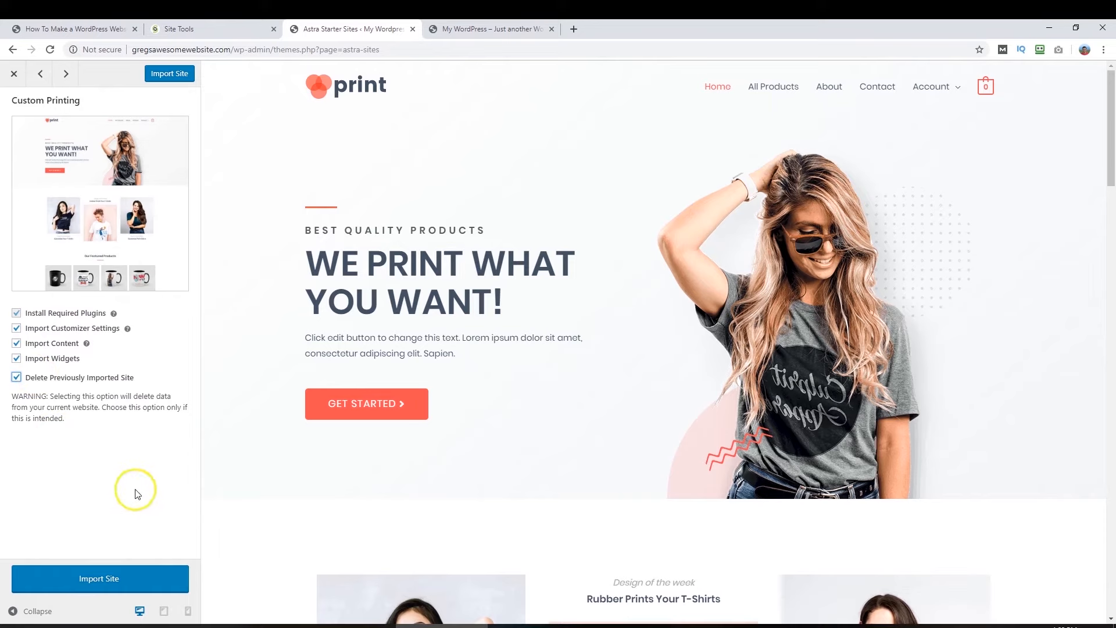
{"action": "left_click", "coordinate": [99, 579]}
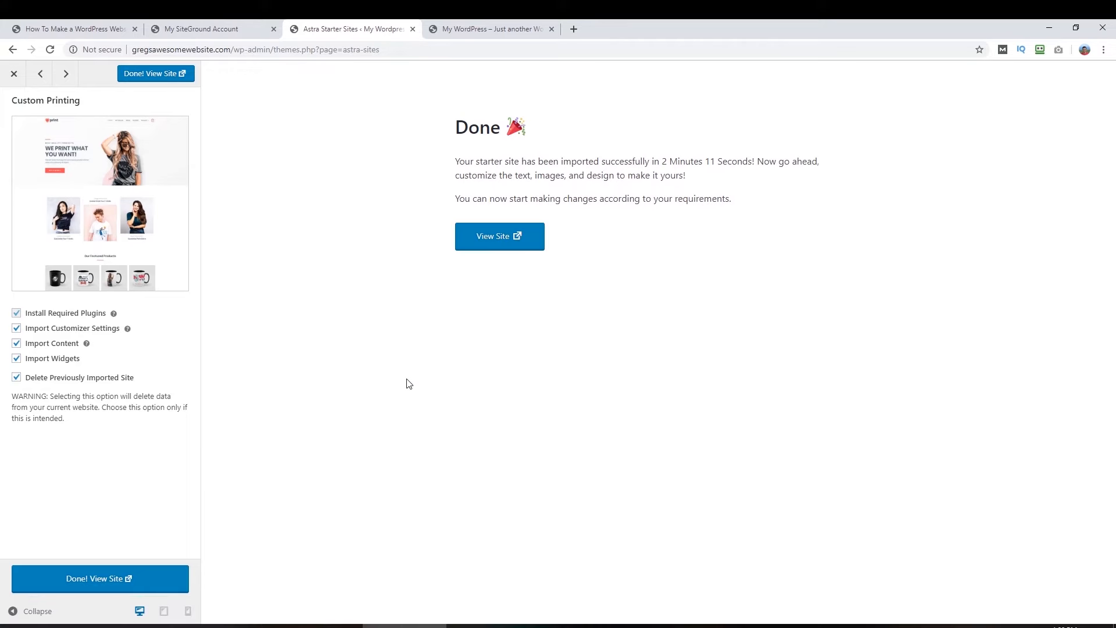
{"action": "double_click", "coordinate": [474, 127]}
{"action": "double_click", "coordinate": [463, 161]}
{"action": "left_click_drag", "start_coordinate": [460, 161], "coordinate": [732, 162]}
{"action": "left_click", "coordinate": [699, 180]}
- View the imported site and examine its home page down to the footer, as well as its All Products page
{"action": "left_click", "coordinate": [503, 241]}
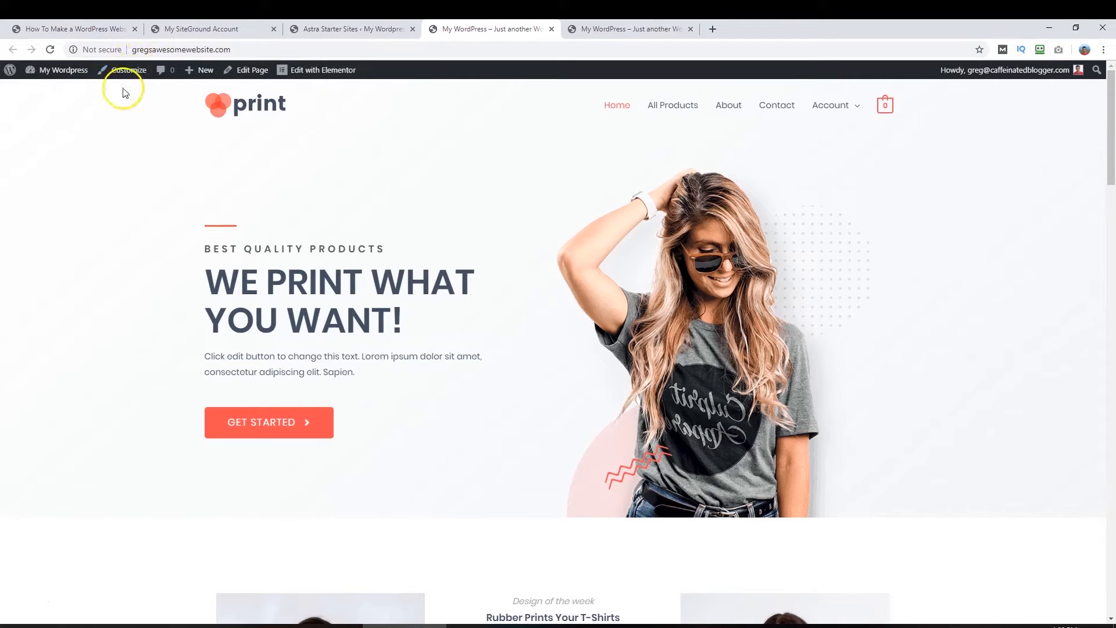
{"action": "left_click", "coordinate": [266, 52]}
{"action": "left_click", "coordinate": [249, 310]}
{"action": "scroll", "coordinate": [360, 276], "scroll_direction": "down", "scroll_amount": 4}
{"action": "scroll", "coordinate": [191, 274], "scroll_direction": "down", "scroll_amount": 18}
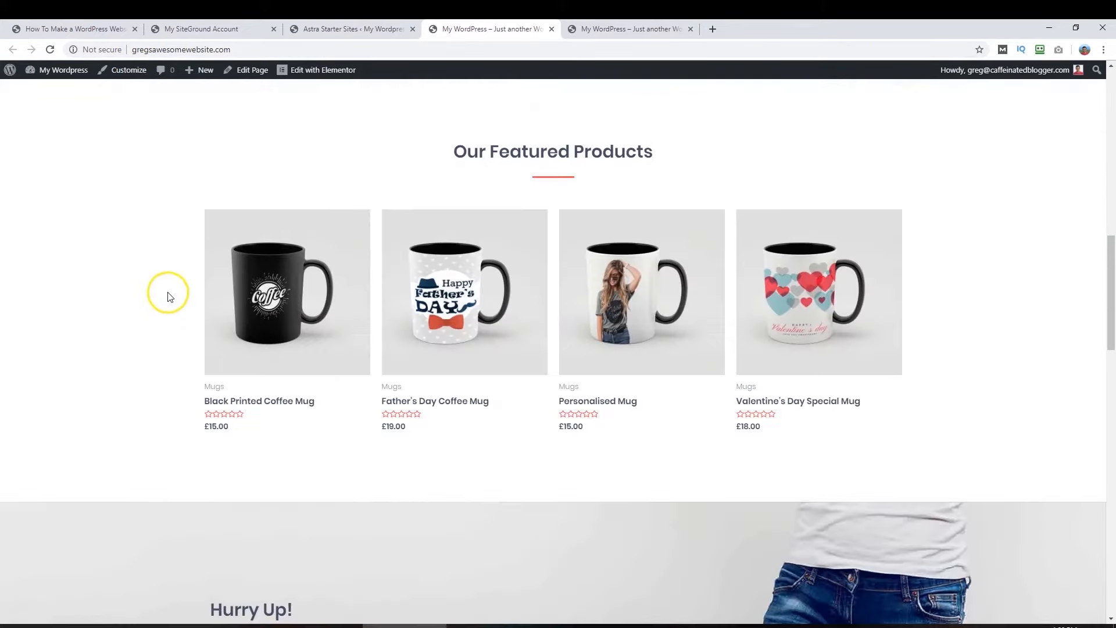
{"action": "scroll", "coordinate": [163, 284], "scroll_direction": "down", "scroll_amount": 15}
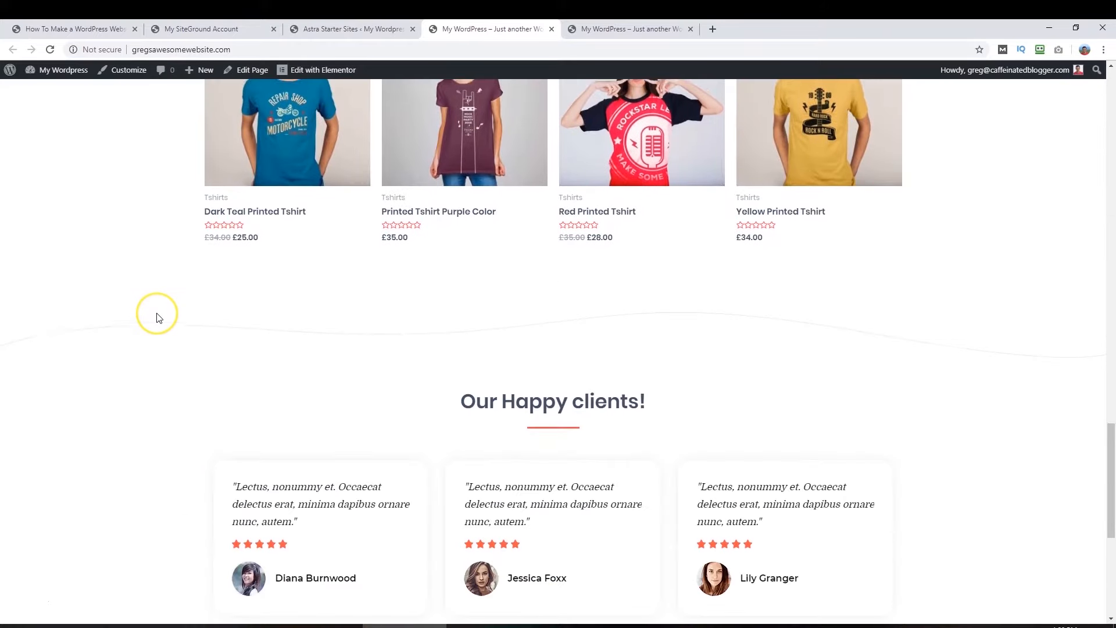
{"action": "scroll", "coordinate": [157, 313], "scroll_direction": "down", "scroll_amount": 1}
{"action": "left_click", "coordinate": [563, 563]}
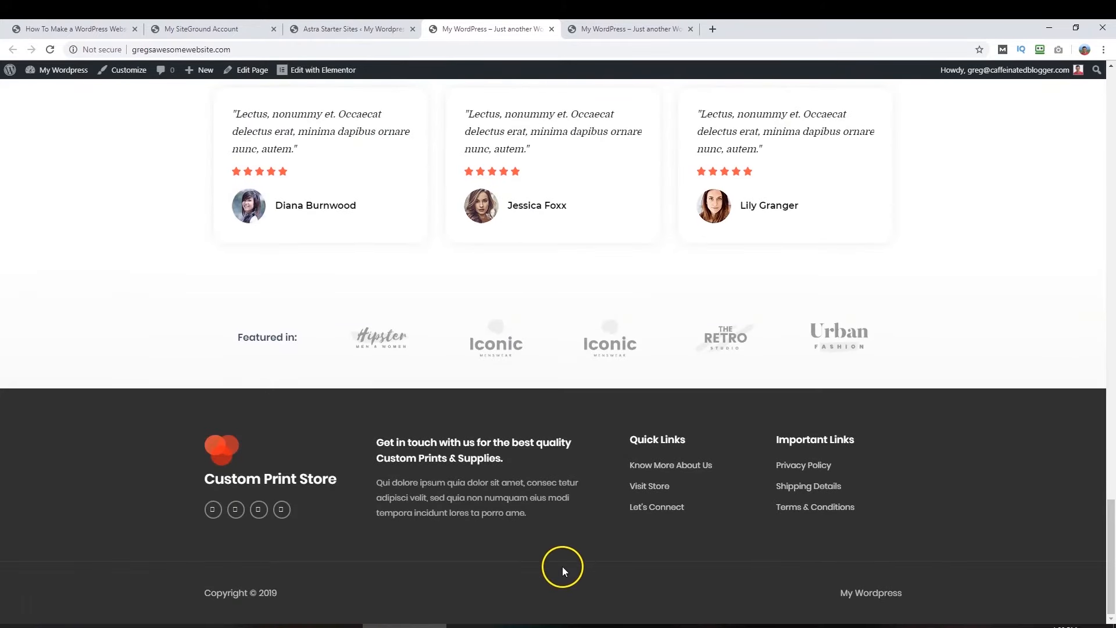
{"action": "key", "text": "Home"}
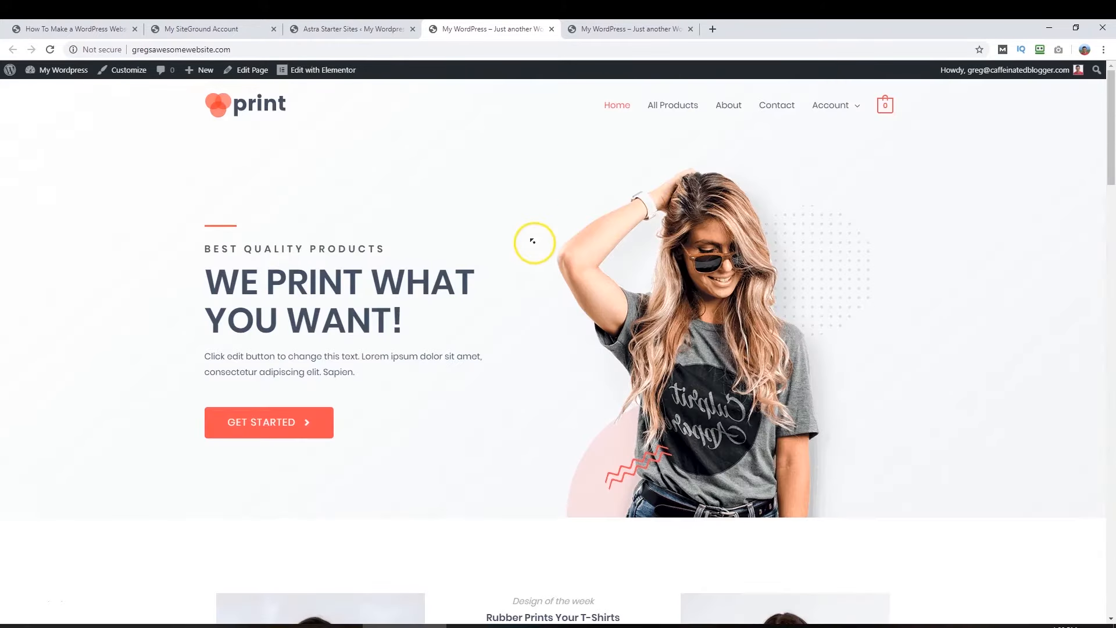
{"action": "left_click", "coordinate": [679, 109]}
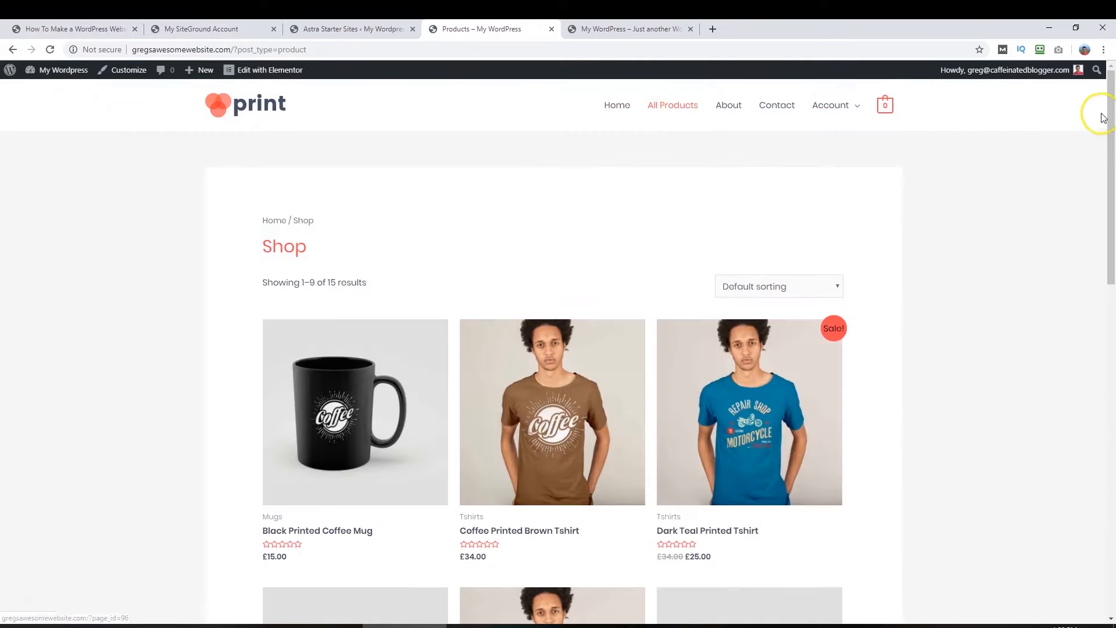
{"action": "left_click_drag", "start_coordinate": [1103, 118], "coordinate": [1094, 384]}
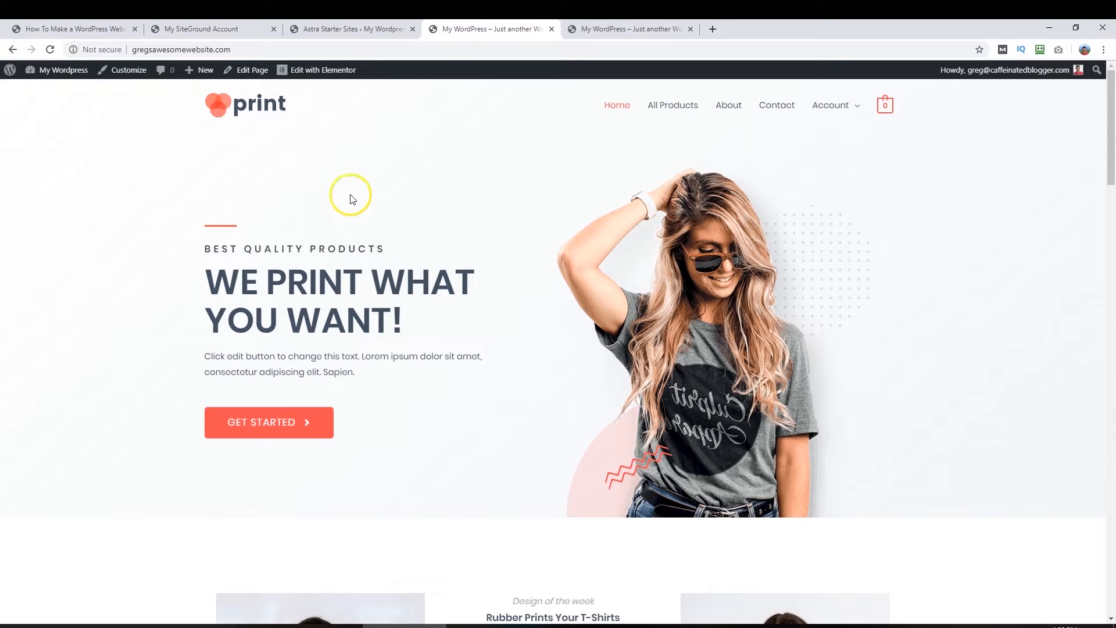
- Open the home page in Elementor and replace the main hero heading with "WElcome to the caffeinated tribe!"
{"action": "mouse_move", "coordinate": [310, 77]}
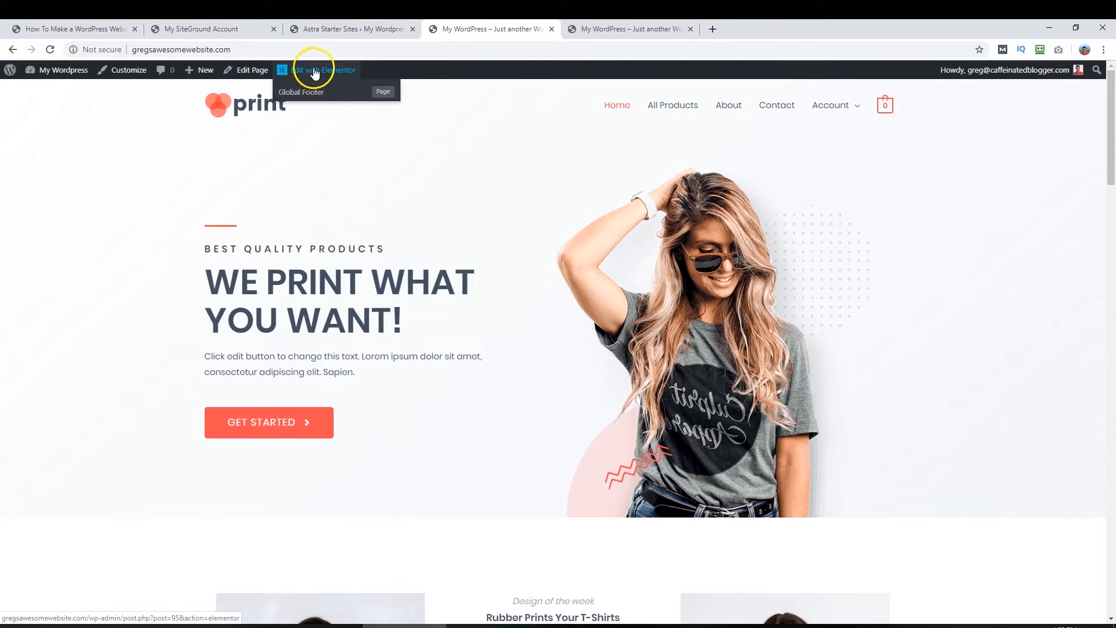
{"action": "left_click", "coordinate": [314, 71]}
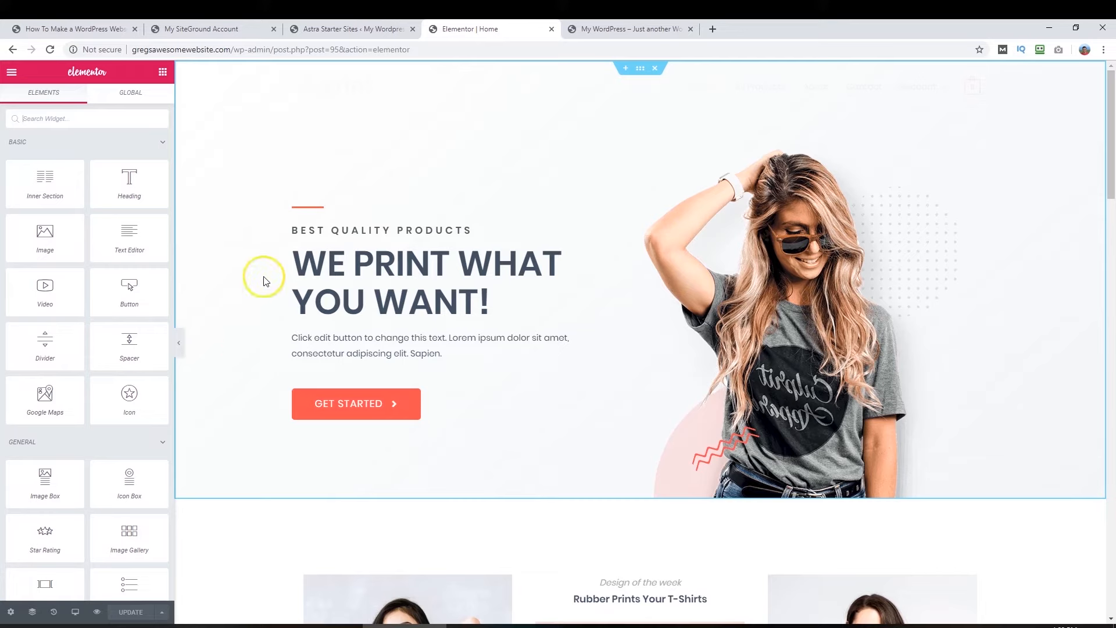
{"action": "left_click", "coordinate": [326, 264]}
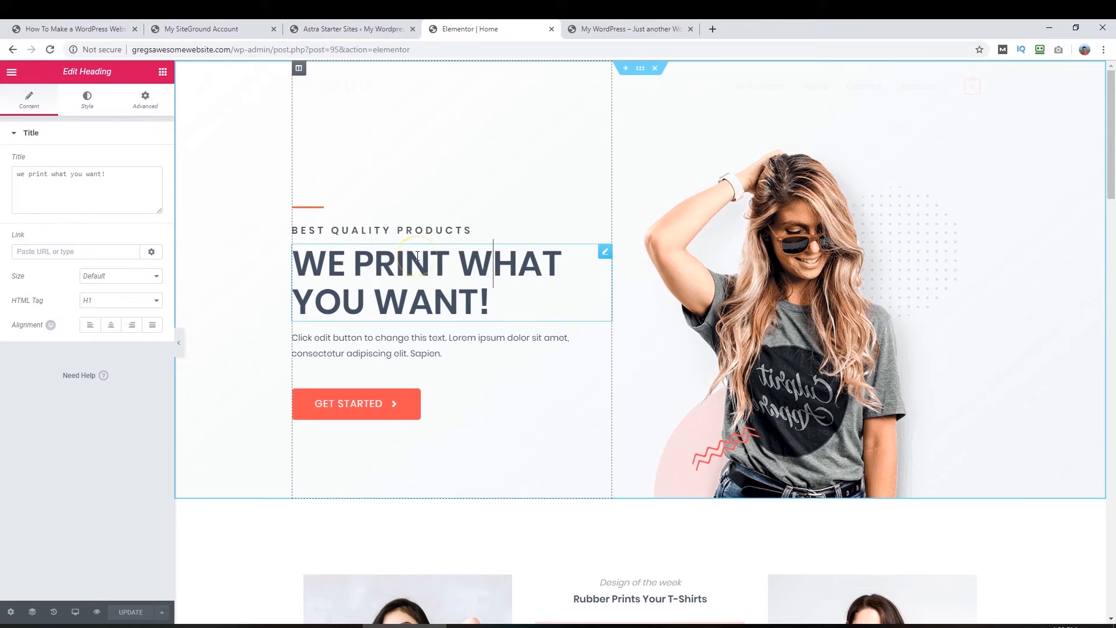
{"action": "left_click", "coordinate": [388, 259]}
{"action": "triple_click", "coordinate": [391, 258]}
{"action": "type", "text": "WElcome to the caffeinated tribe!"}
- Change the hero subheading to "TRAFFIC PROBLEMS - SOLVED!" and the paragraph to a blogger introduction about getting people more website traffic
{"action": "left_click", "coordinate": [417, 316]}
{"action": "key", "text": "BackSpace"}
{"action": "key", "text": "BackSpace"}
{"action": "key", "text": "BackSpace"}
{"action": "key", "text": "BackSpace"}
{"action": "key", "text": "BackSpace"}
{"action": "key", "text": "BackSpace"}
{"action": "key", "text": "BackSpace"}
{"action": "key", "text": "BackSpace"}
{"action": "key", "text": "BackSpace"}
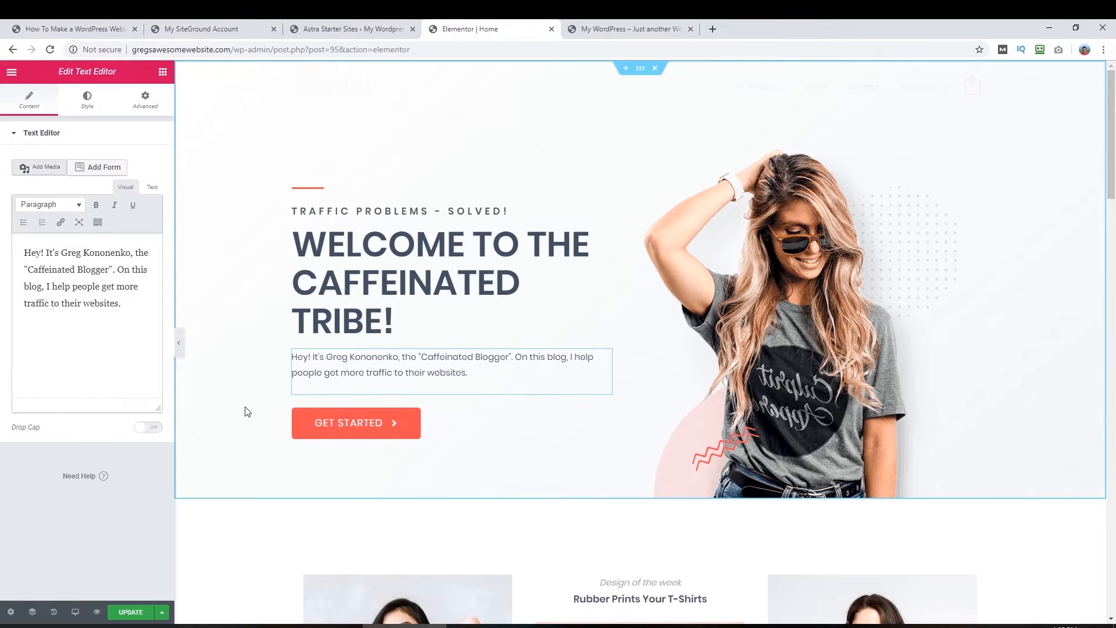
- Try other text alignments on the hero subheading and main heading, including center and right, and return to left alignment
{"action": "left_click", "coordinate": [325, 393]}
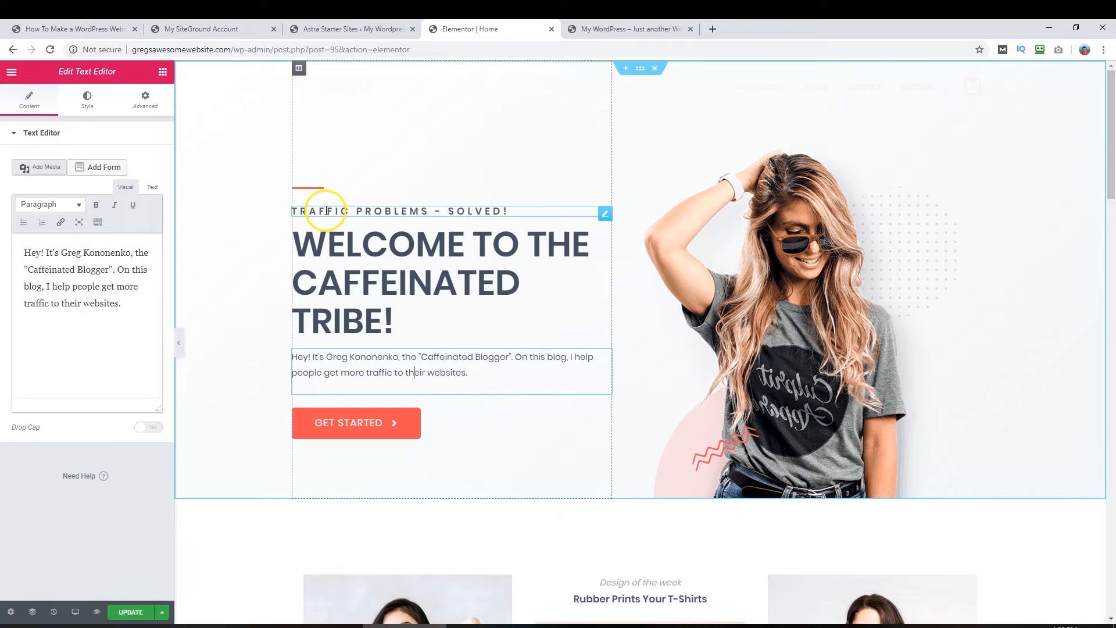
{"action": "left_click", "coordinate": [332, 322]}
{"action": "left_click", "coordinate": [349, 217]}
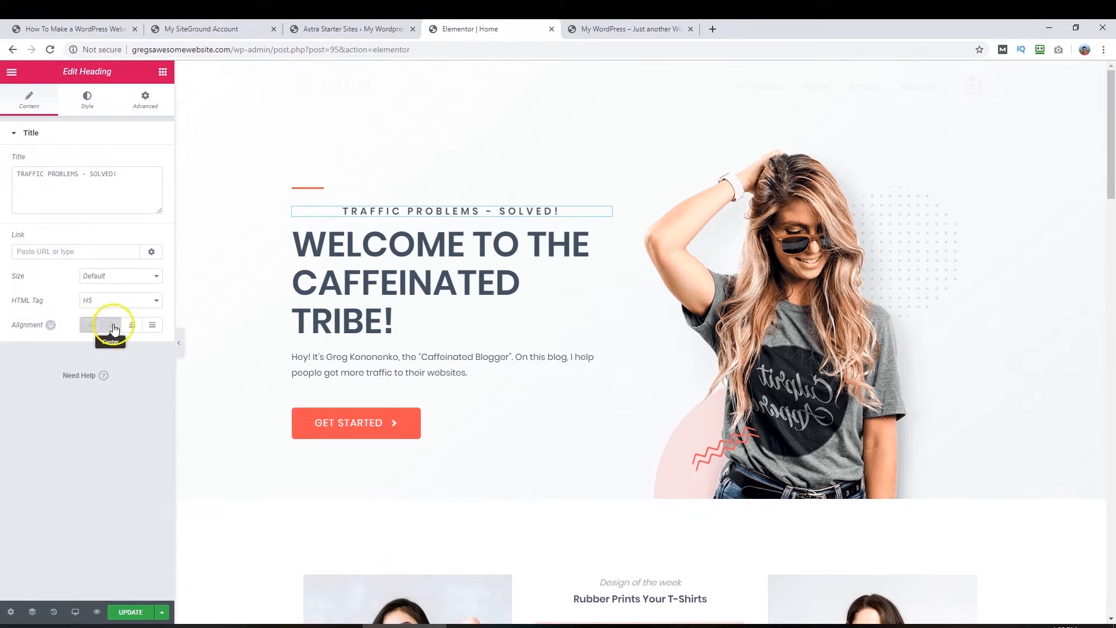
{"action": "left_click", "coordinate": [434, 269]}
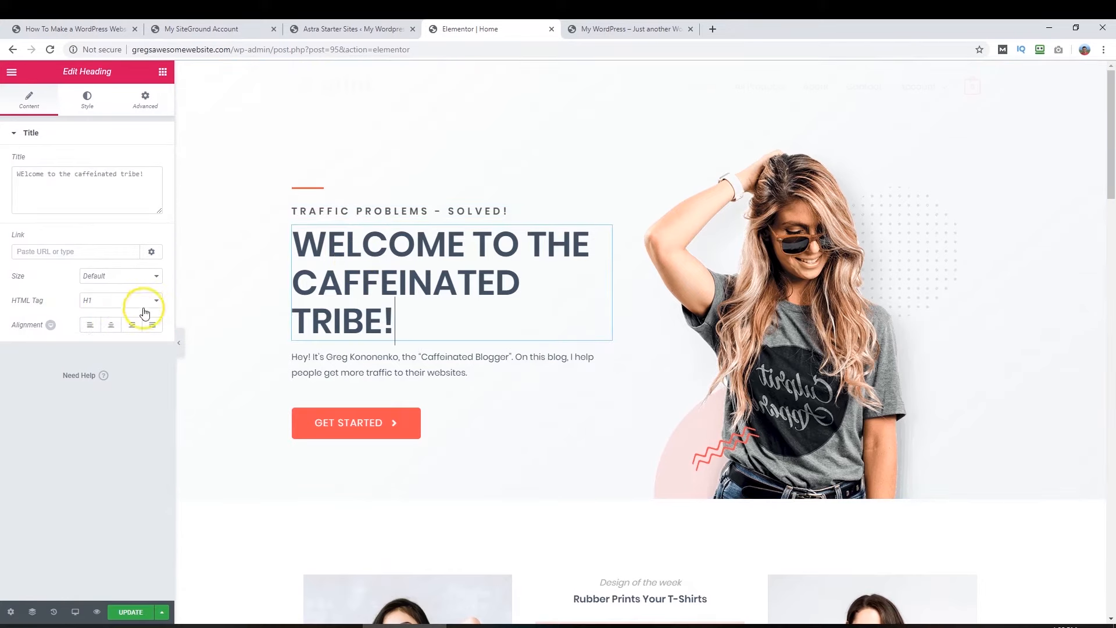
{"action": "left_click", "coordinate": [111, 324]}
{"action": "left_click", "coordinate": [132, 325]}
{"action": "left_click", "coordinate": [91, 324]}
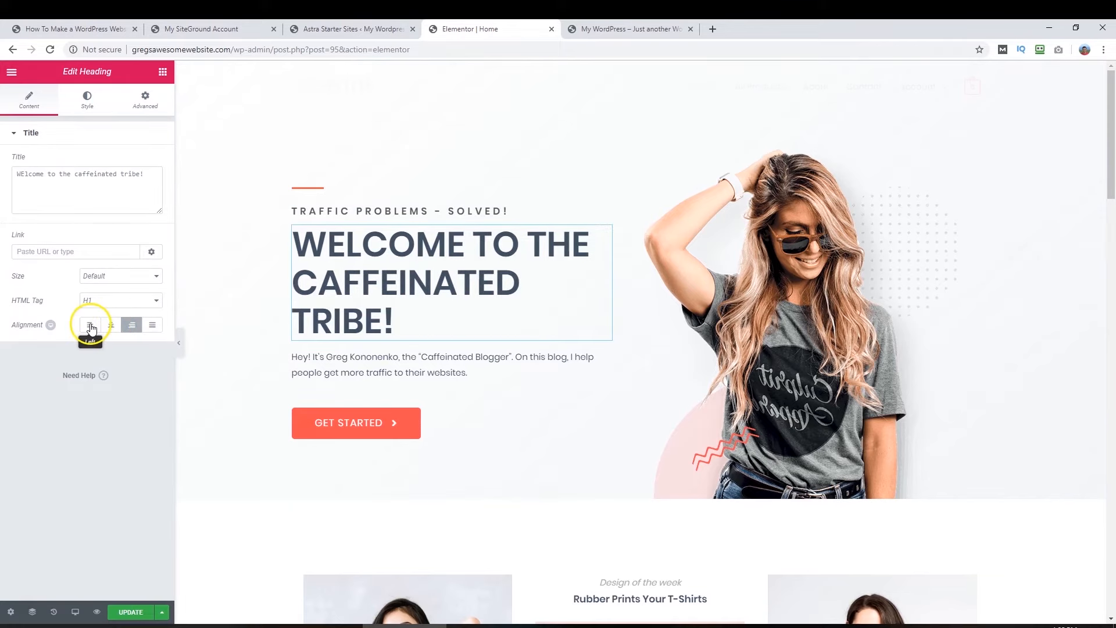
- Examine the main hero heading's style and advanced options
{"action": "left_click", "coordinate": [91, 114]}
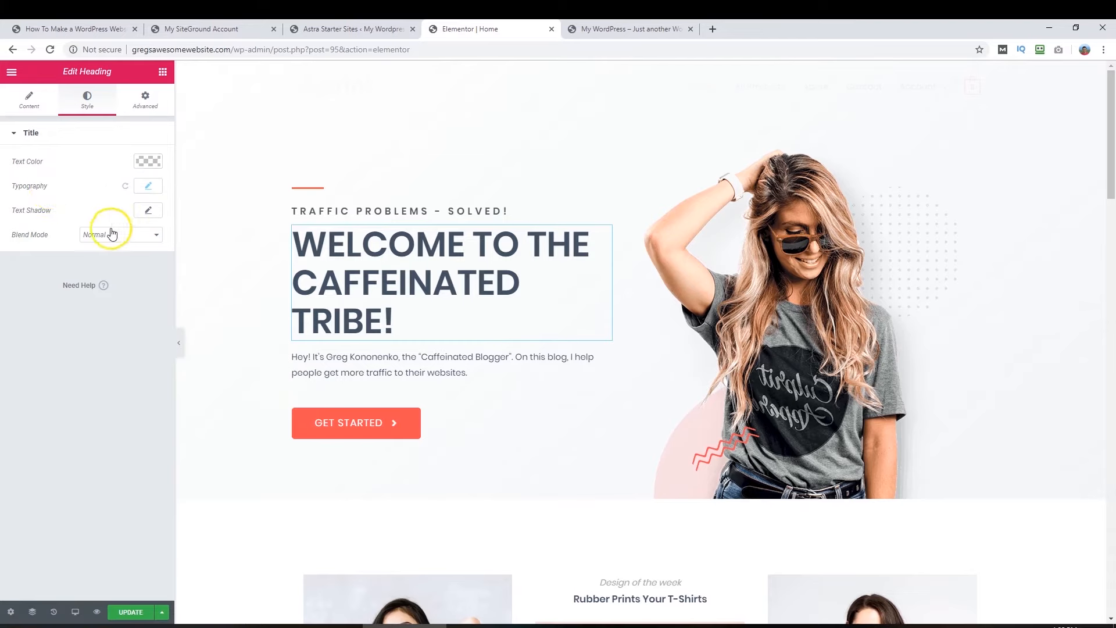
{"action": "left_click", "coordinate": [147, 112]}
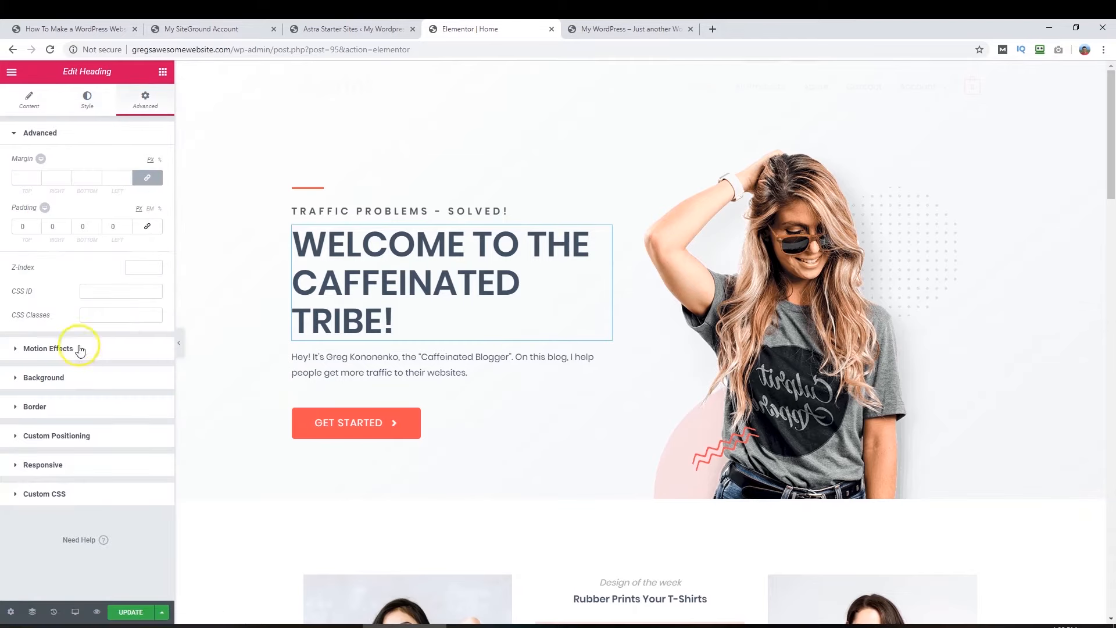
- Replace the hero section's image with the uploaded my-profile-450px.png and check the updated homepage on the live site
{"action": "left_click", "coordinate": [25, 104]}
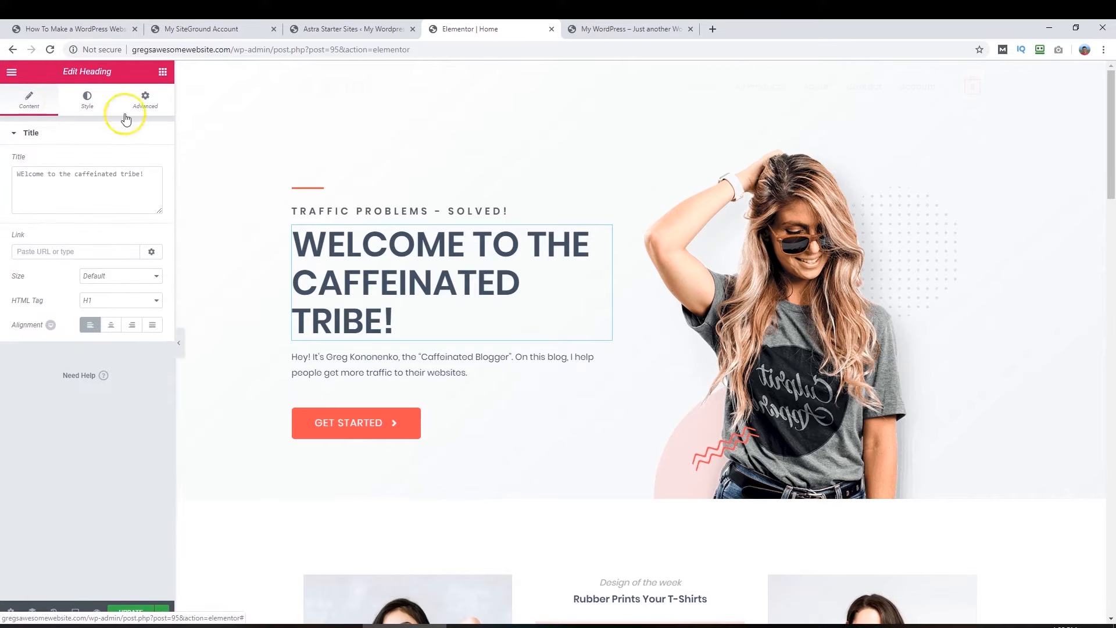
{"action": "left_click", "coordinate": [734, 285]}
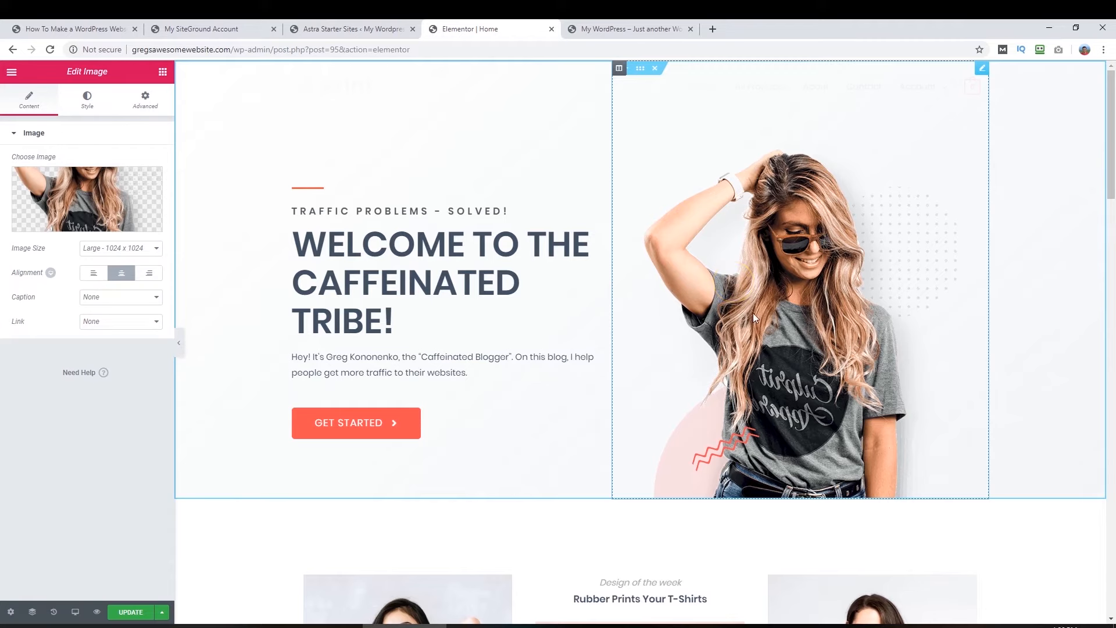
{"action": "left_click", "coordinate": [46, 158]}
{"action": "left_click", "coordinate": [89, 223]}
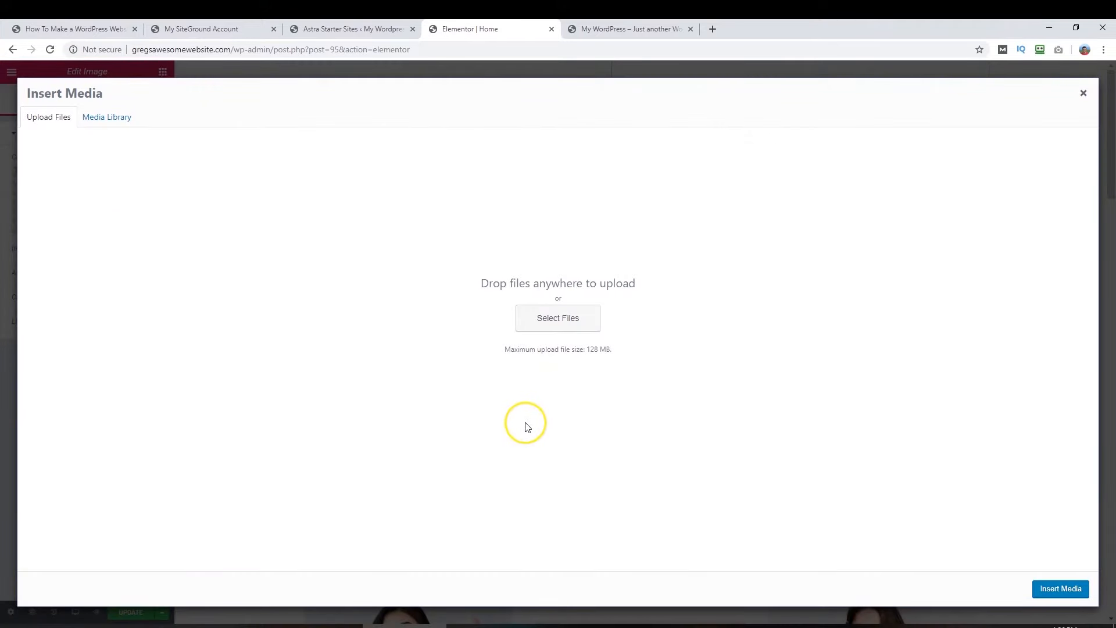
{"action": "left_click", "coordinate": [526, 427]}
{"action": "left_click", "coordinate": [605, 148]}
{"action": "left_click", "coordinate": [872, 576]}
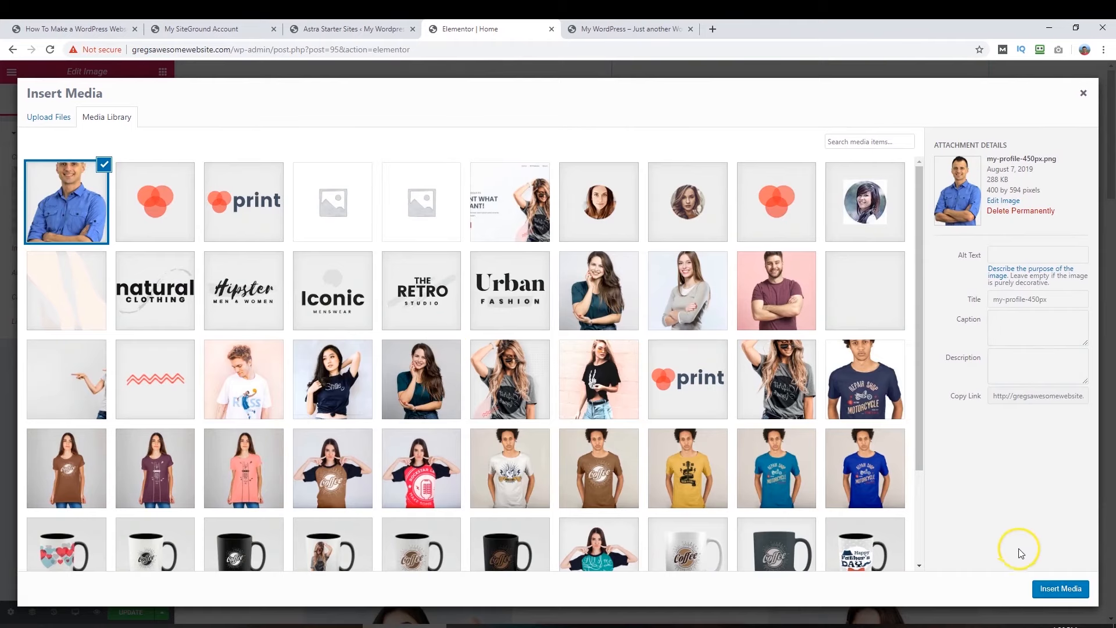
{"action": "left_click", "coordinate": [1071, 593]}
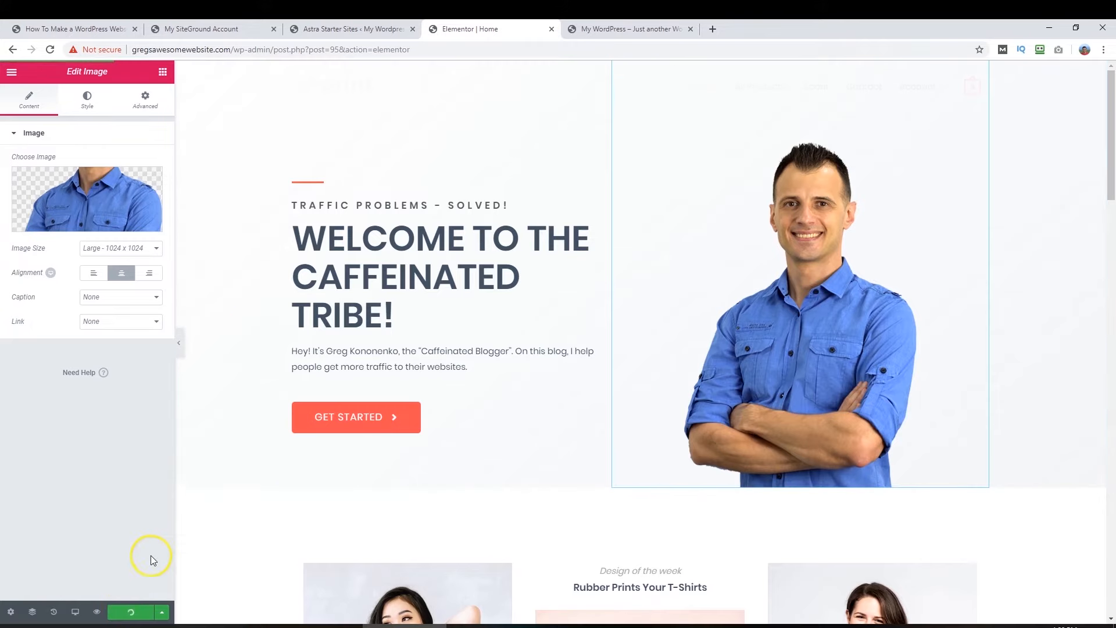
{"action": "left_click", "coordinate": [605, 29]}
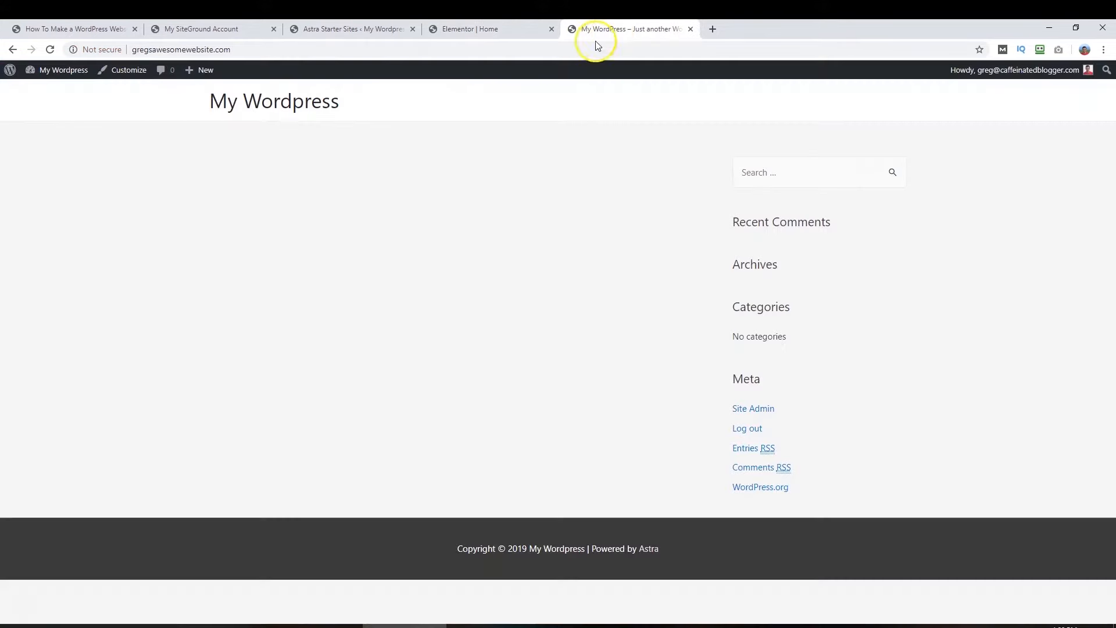
{"action": "left_click", "coordinate": [51, 50]}
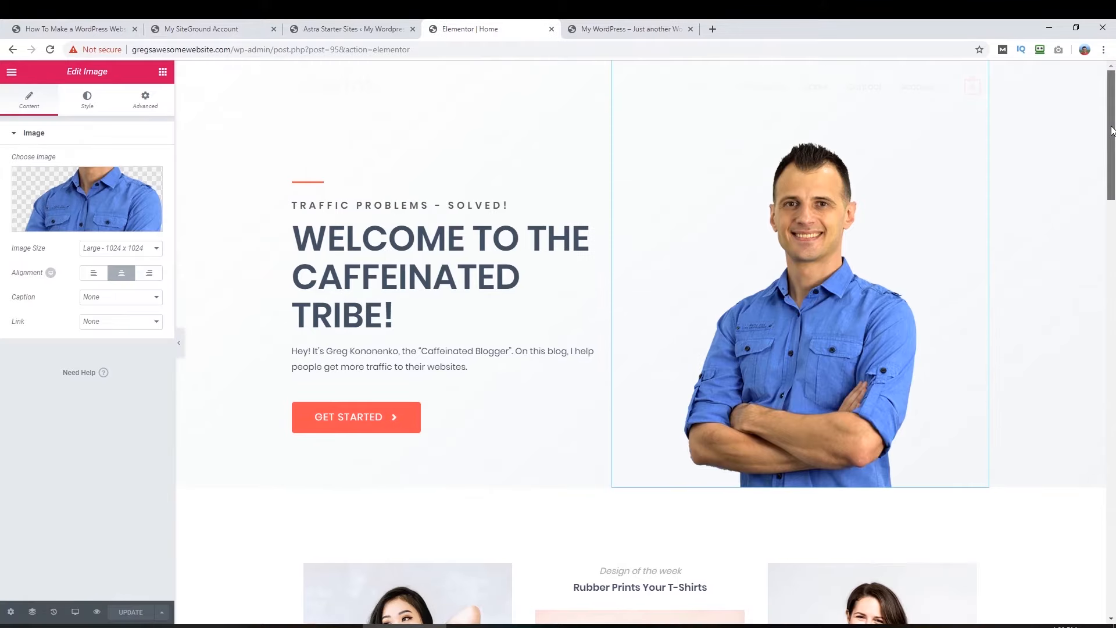
- Replace the first logo in the "Featured in" row with the print logo from the media library
{"action": "left_click_drag", "start_coordinate": [1112, 129], "coordinate": [1103, 480]}
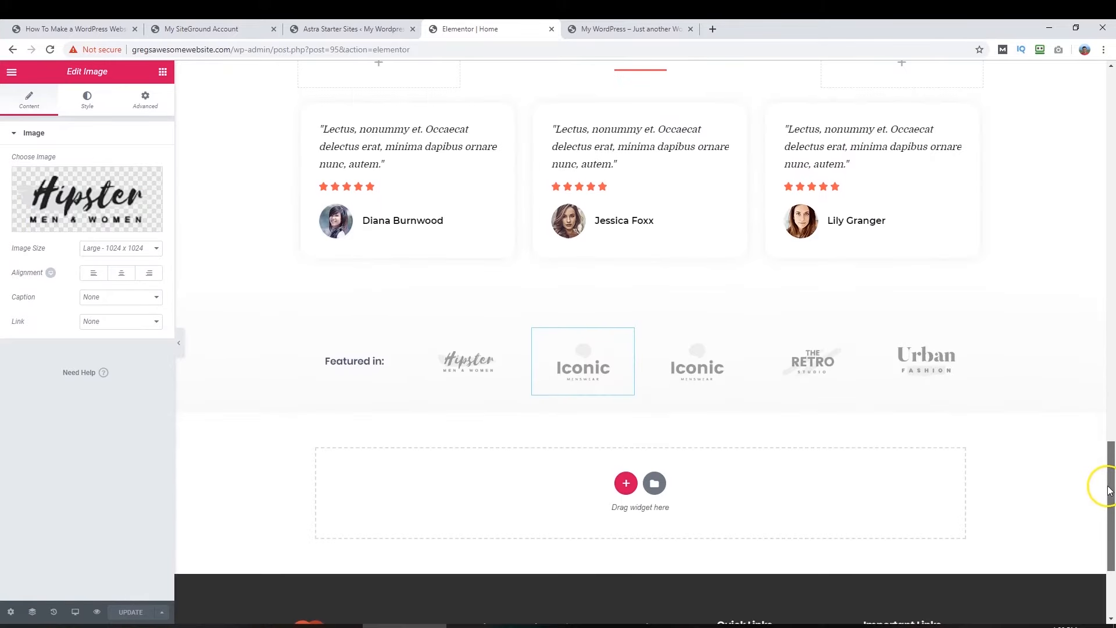
{"action": "left_click", "coordinate": [466, 365]}
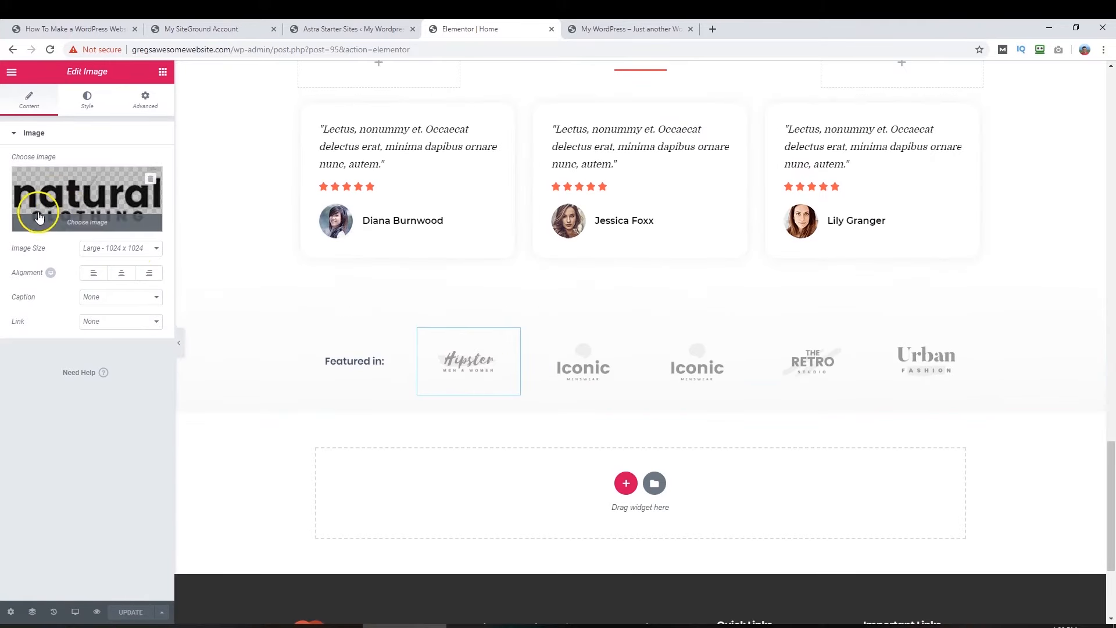
{"action": "left_click", "coordinate": [73, 225]}
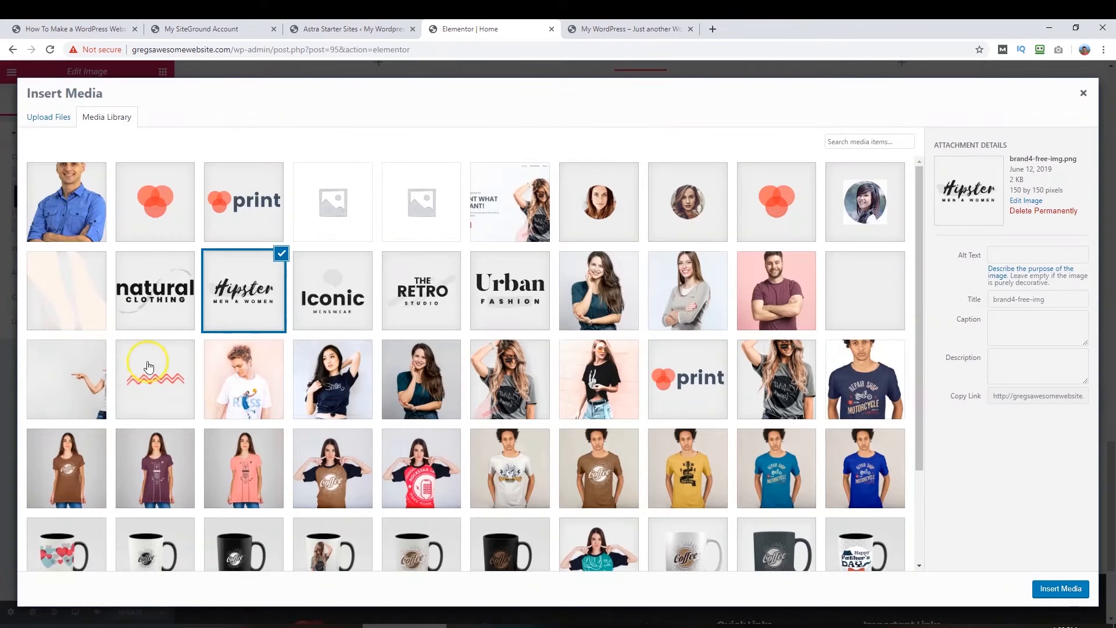
{"action": "left_click", "coordinate": [681, 402]}
{"action": "left_click", "coordinate": [1061, 588]}
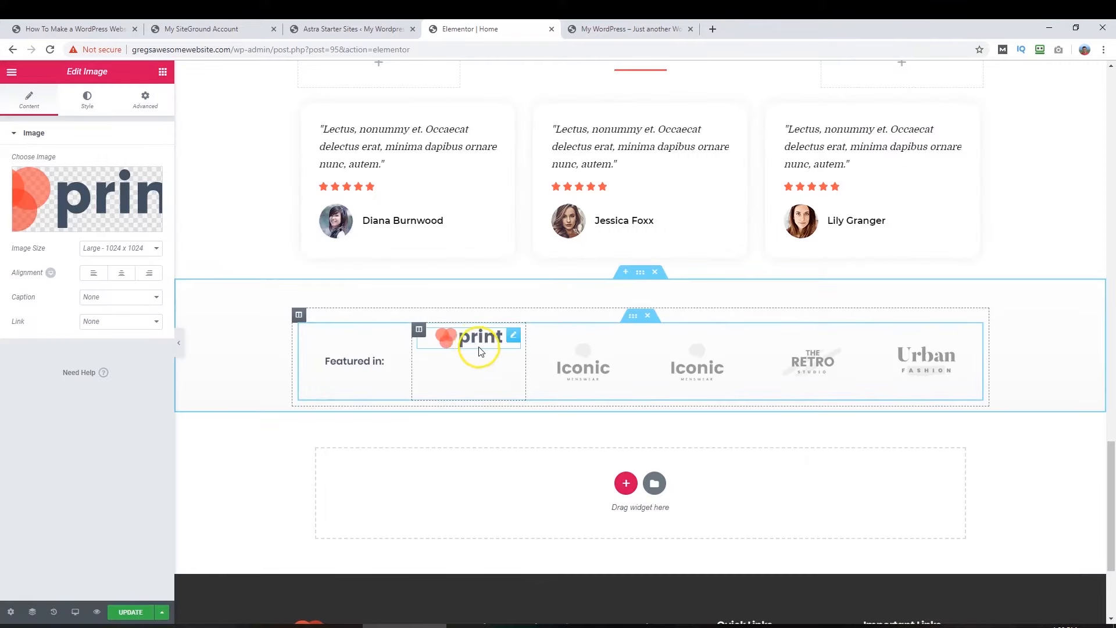
- Look through the live site's All Products page and the homepage down to its footer
{"action": "mouse_move", "coordinate": [1109, 114]}
{"action": "left_mouse_down"}
{"action": "mouse_move", "coordinate": [1097, 191]}
{"action": "mouse_move", "coordinate": [1096, 421]}
{"action": "mouse_move", "coordinate": [1104, 112]}
{"action": "left_mouse_up"}
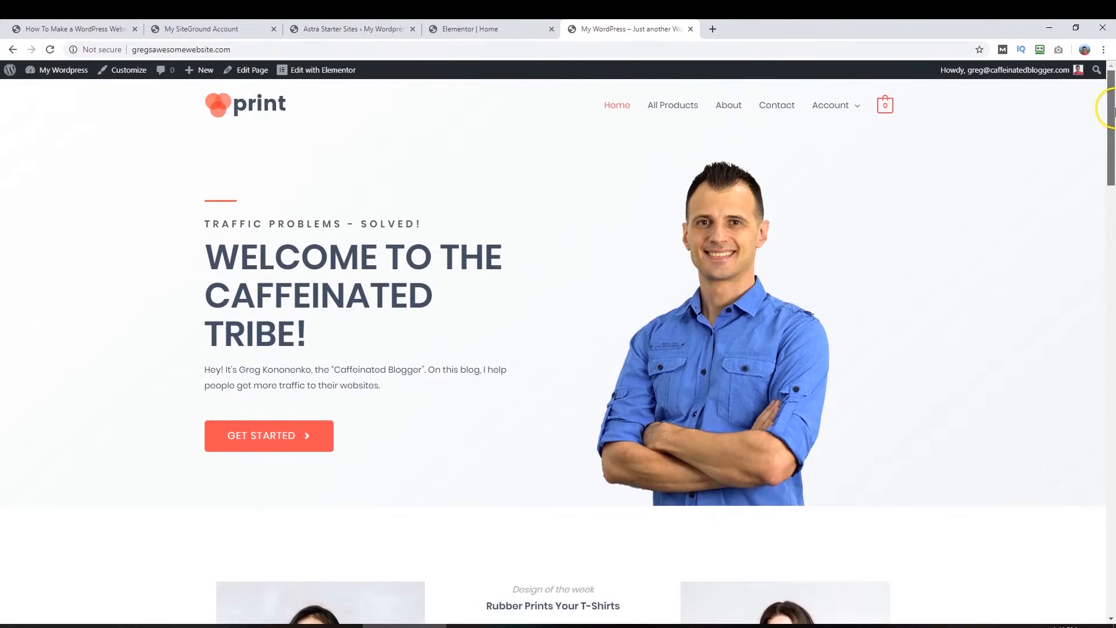
{"action": "left_click", "coordinate": [683, 113]}
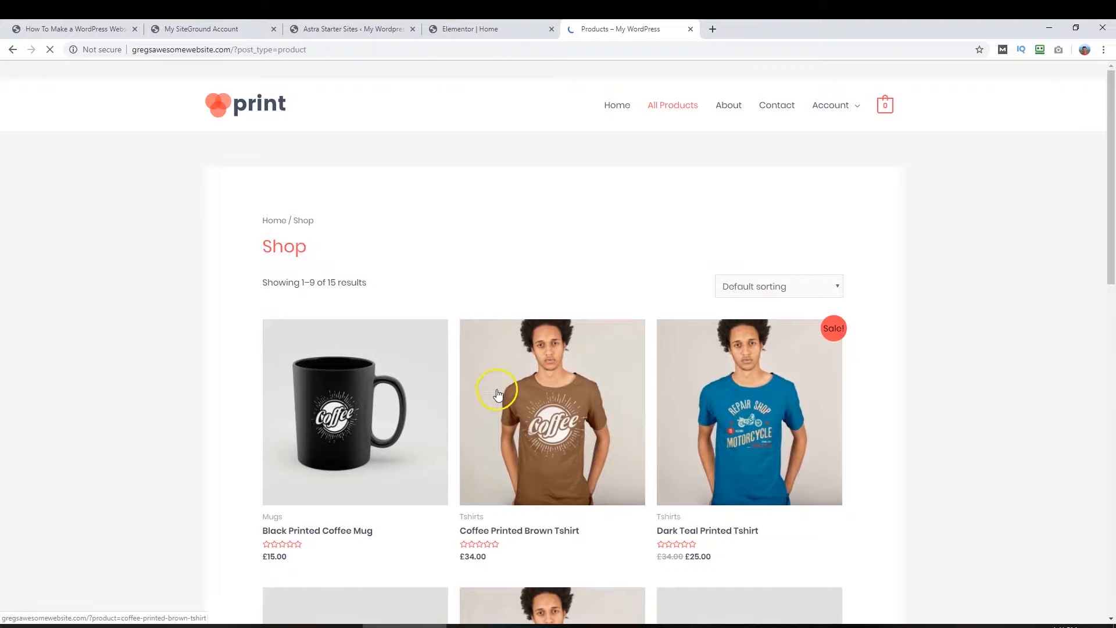
{"action": "scroll", "coordinate": [923, 433], "scroll_direction": "down", "scroll_amount": 9}
{"action": "scroll", "coordinate": [930, 446], "scroll_direction": "up", "scroll_amount": 6}
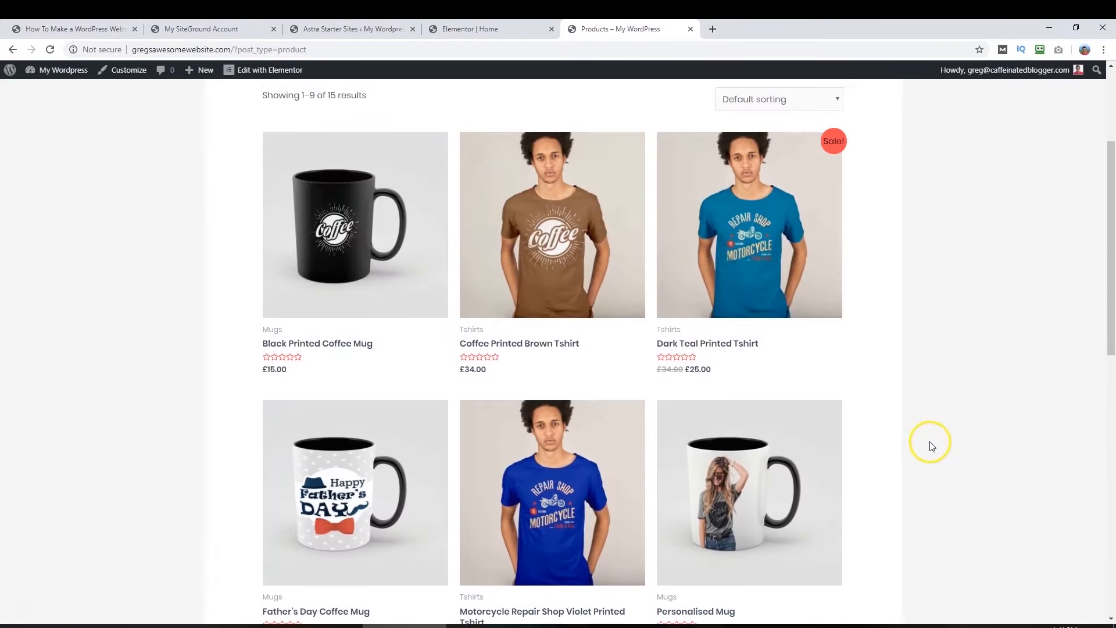
{"action": "left_click", "coordinate": [616, 105]}
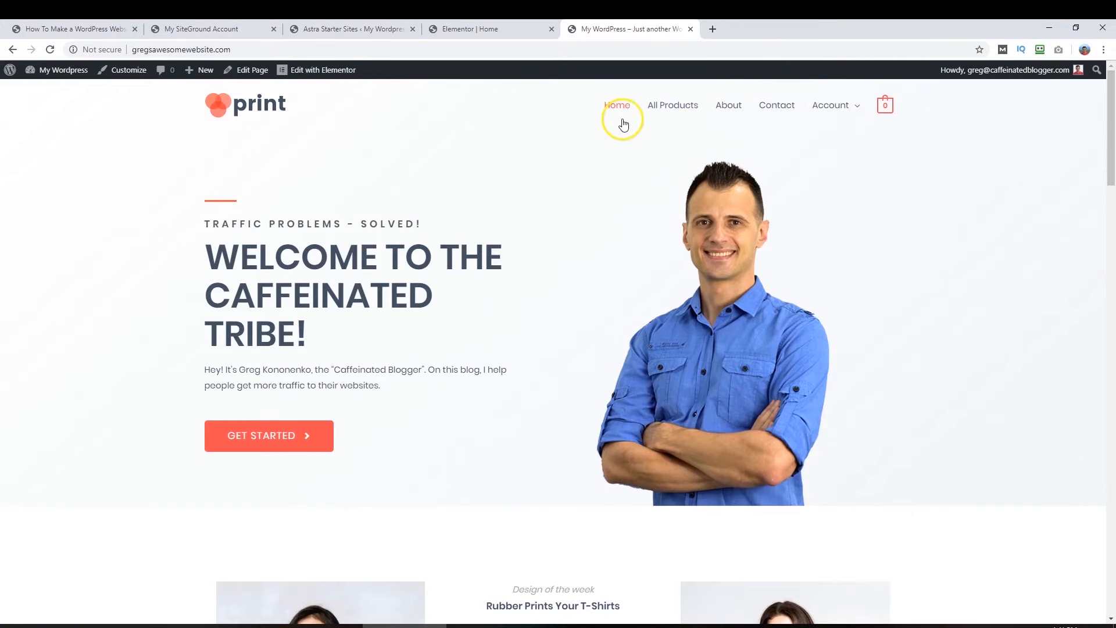
{"action": "left_click_drag", "start_coordinate": [1110, 142], "coordinate": [1111, 576]}
- Customize the site identity by uploading cb-logo-transparent.png as the uncropped header logo, and publish the change
{"action": "left_click", "coordinate": [130, 72]}
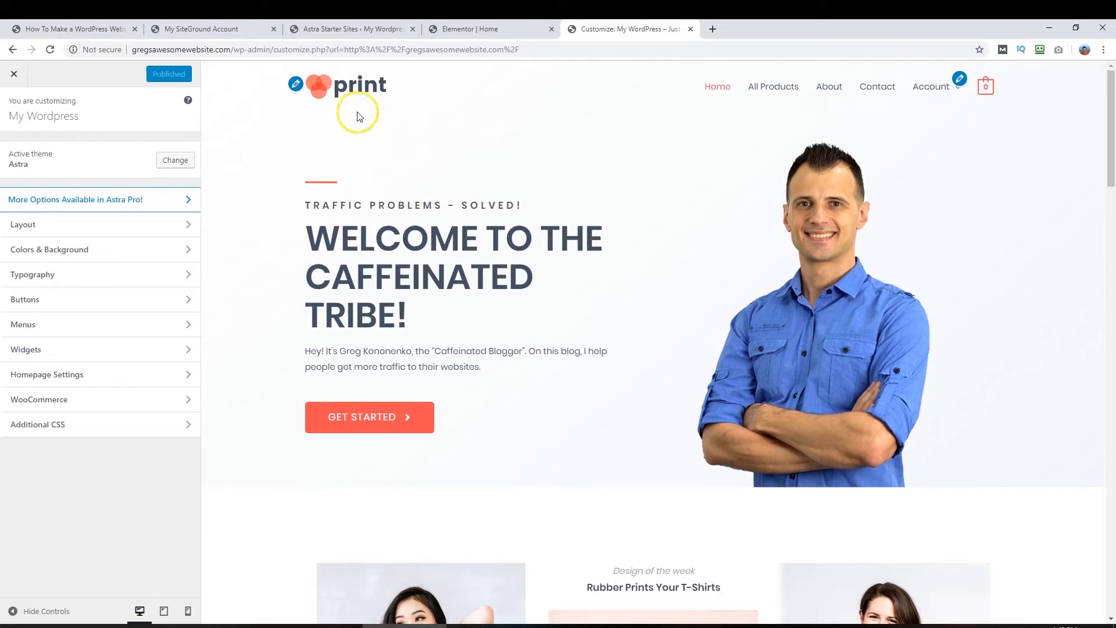
{"action": "left_click", "coordinate": [296, 86]}
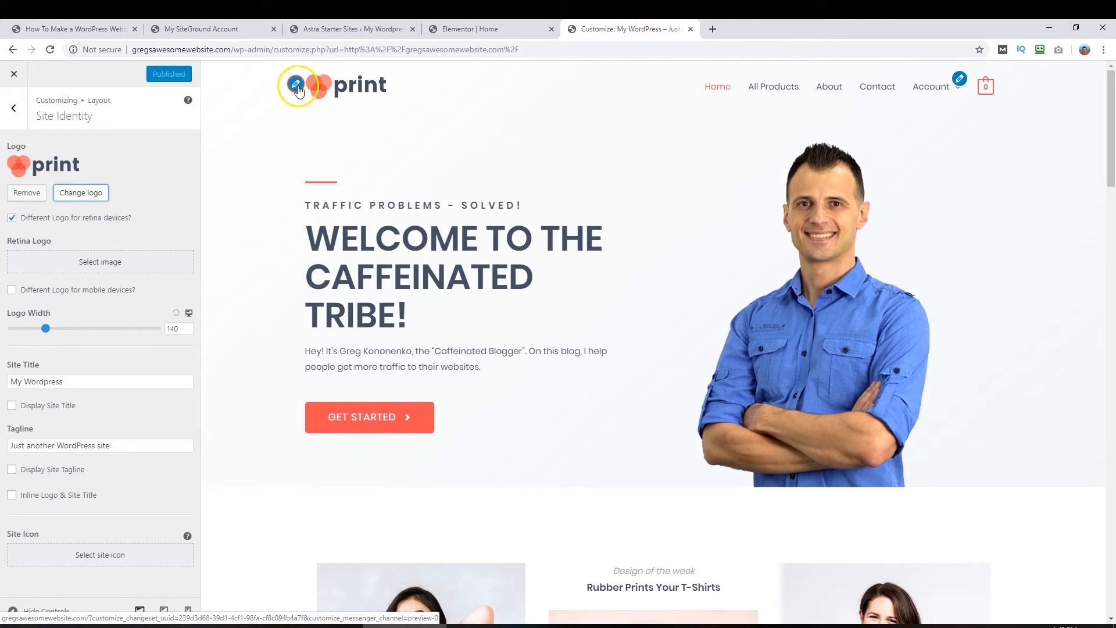
{"action": "left_click", "coordinate": [93, 196]}
{"action": "left_click", "coordinate": [48, 118]}
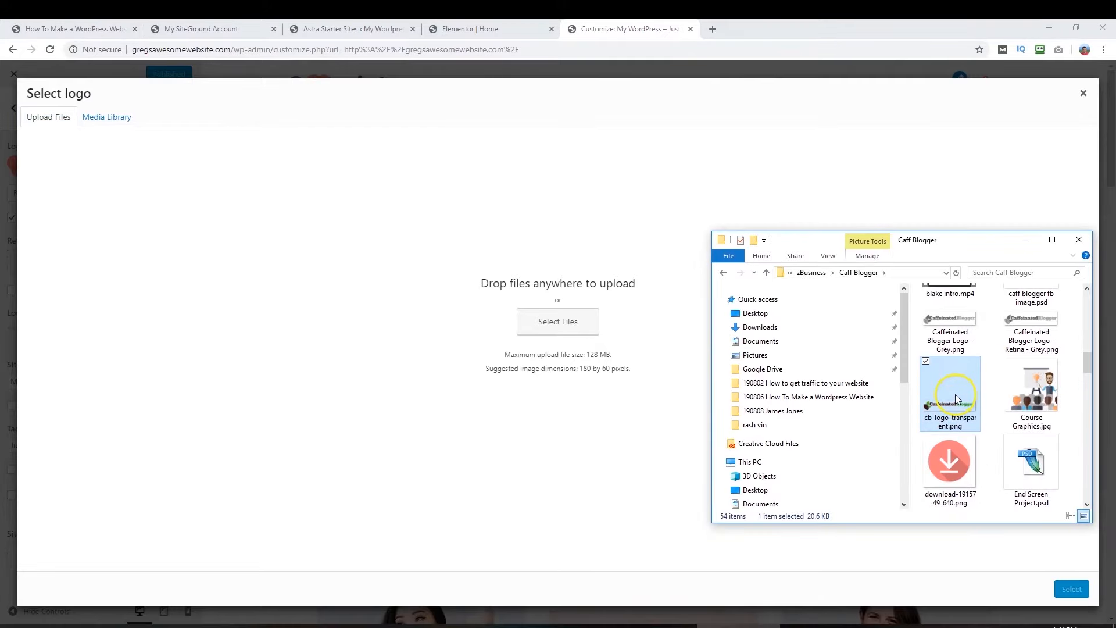
{"action": "left_click_drag", "start_coordinate": [956, 399], "coordinate": [448, 351]}
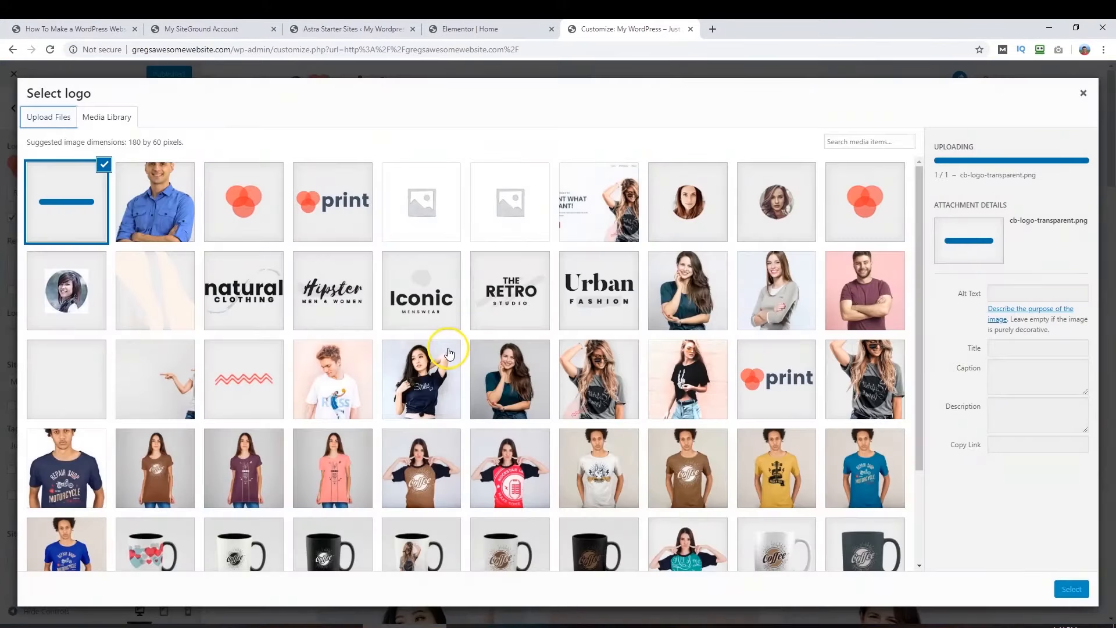
{"action": "left_click", "coordinate": [1062, 589]}
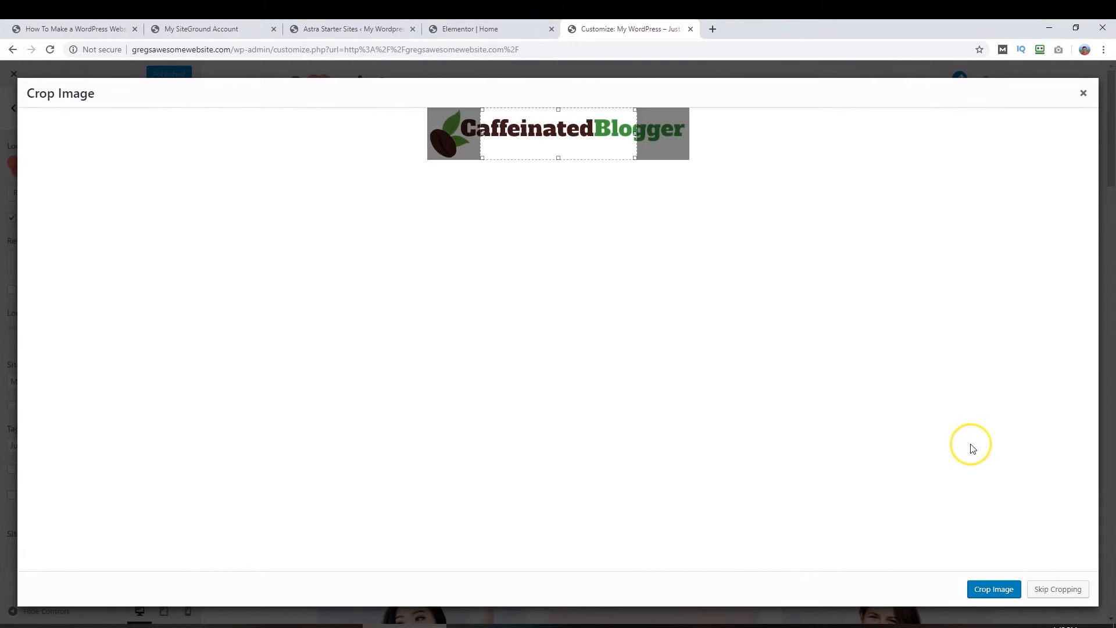
{"action": "left_click", "coordinate": [1058, 589]}
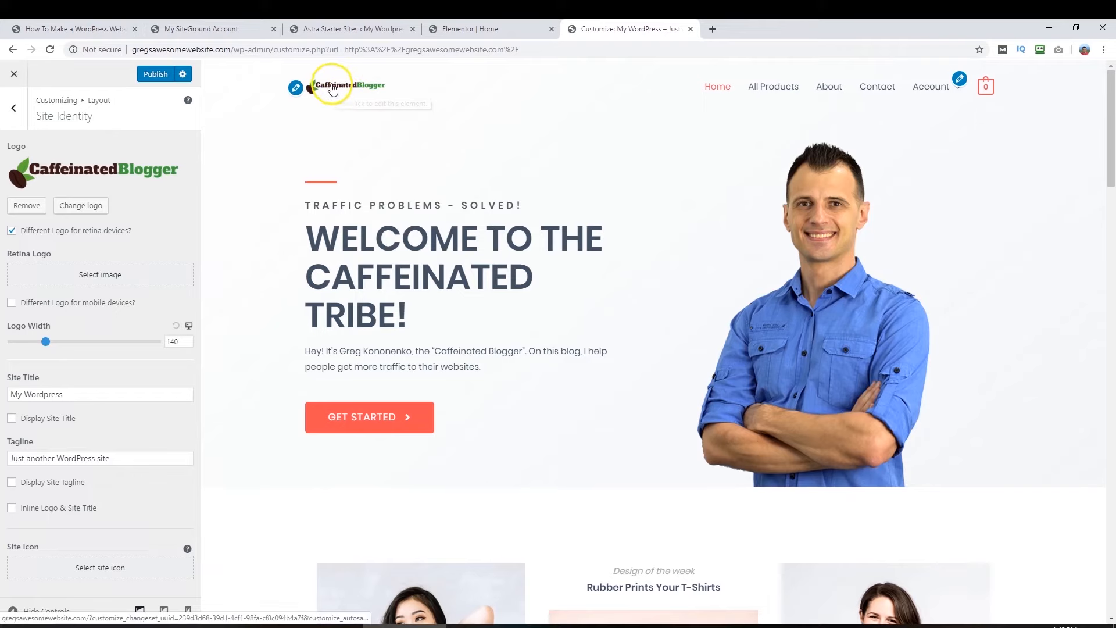
{"action": "left_click", "coordinate": [153, 77]}
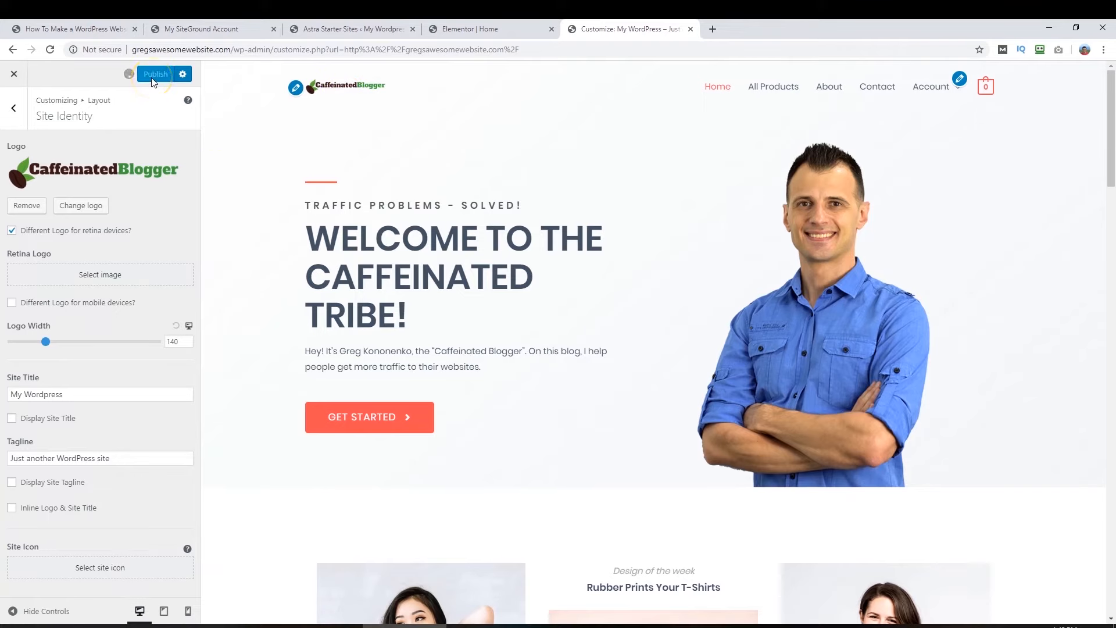
- Open gregsawesomewebsite.com in a new browser tab and check the header logo and the footer
{"action": "key", "text": "ctrl+t"}
{"action": "type", "text": "gregsawesomewebsite.com"}
{"action": "key", "text": "Return"}
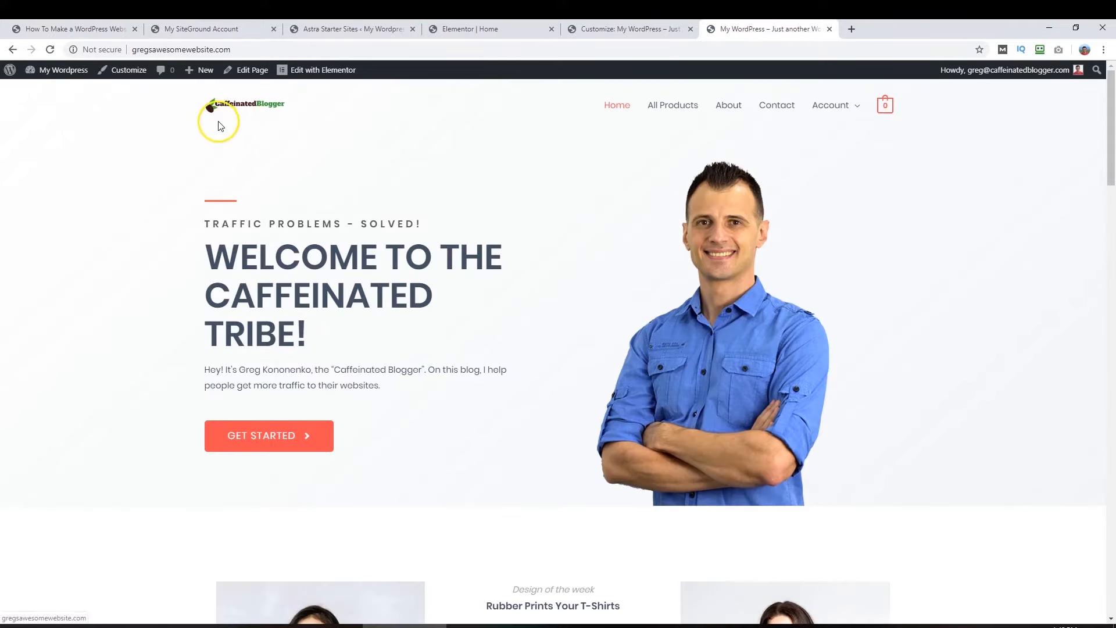
{"action": "left_click_drag", "start_coordinate": [1107, 88], "coordinate": [1106, 556]}
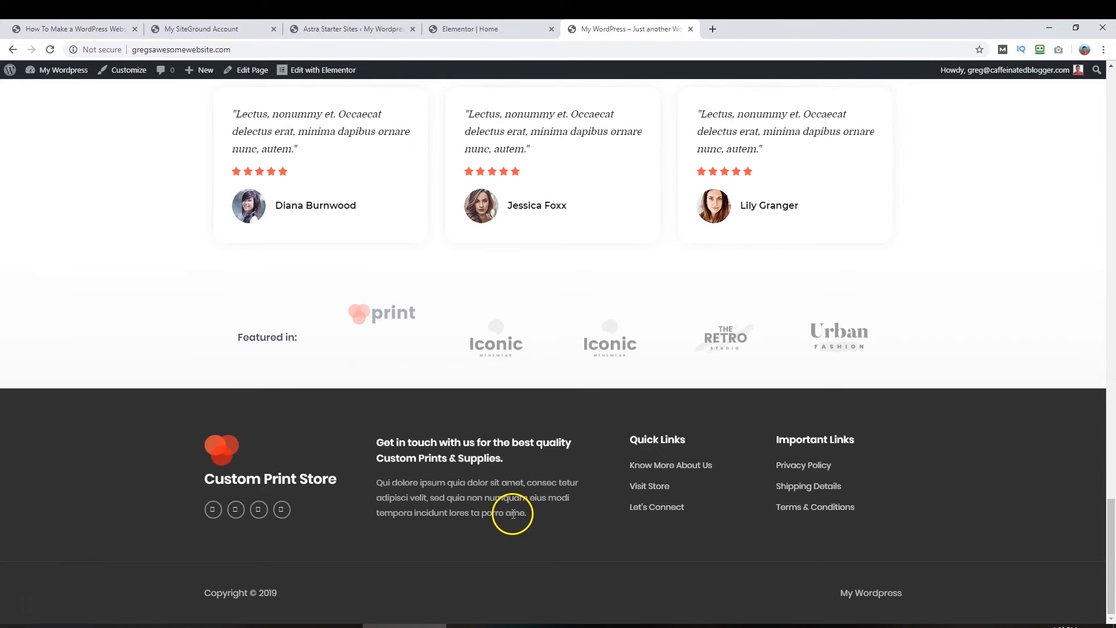
{"action": "right_click", "coordinate": [62, 77]}
{"action": "left_click", "coordinate": [82, 85]}
{"action": "left_click", "coordinate": [720, 36]}
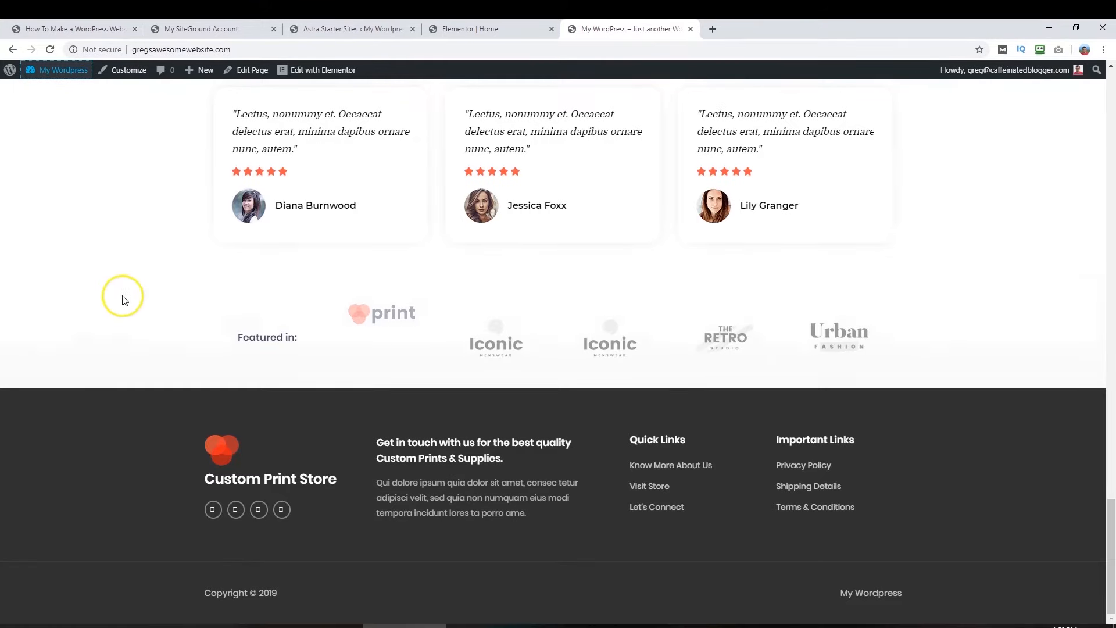
{"action": "scroll", "coordinate": [176, 292], "scroll_direction": "up", "scroll_amount": 4}
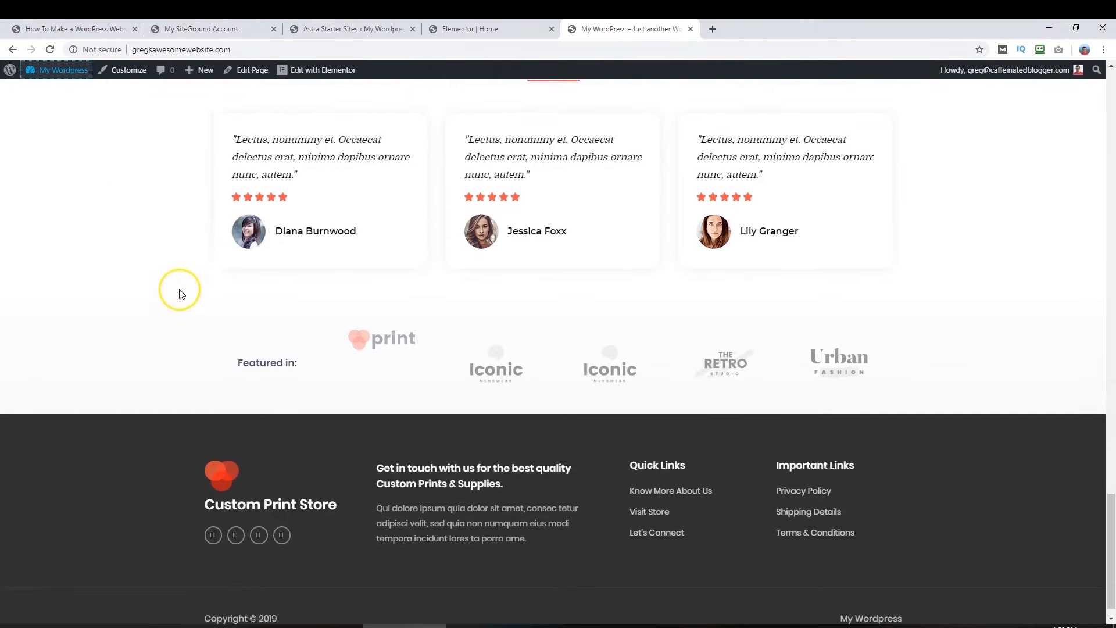
{"action": "scroll", "coordinate": [180, 302], "scroll_direction": "down", "scroll_amount": 4}
- Open the WordPress dashboard in a new browser tab and open the Header Footer Builder's Global Footer template in Elementor
{"action": "mouse_move", "coordinate": [57, 70]}
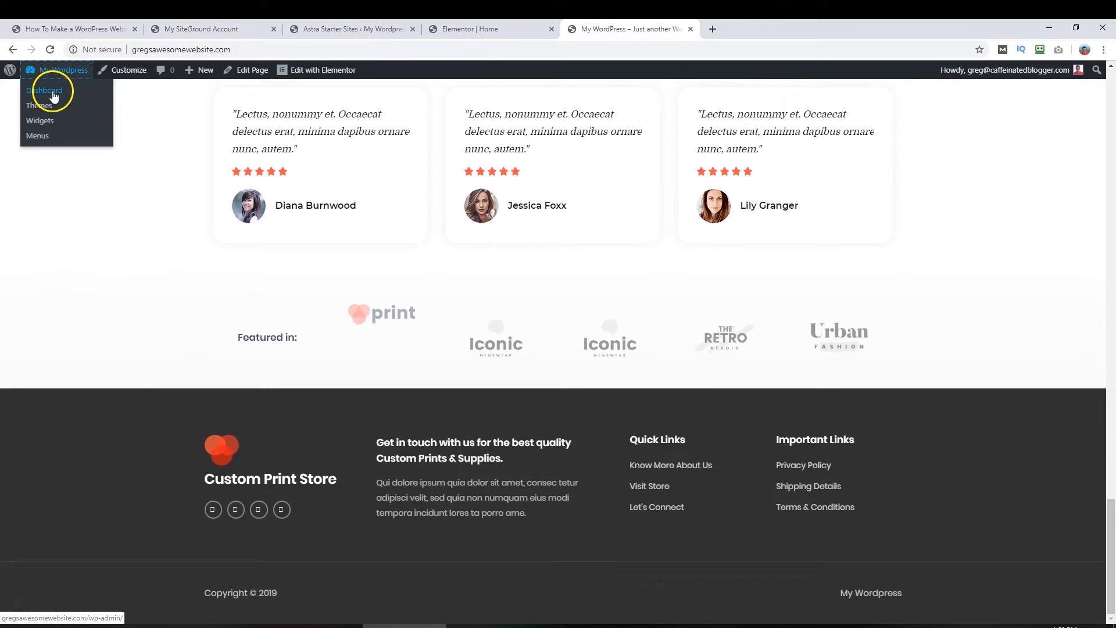
{"action": "right_click", "coordinate": [53, 96]}
{"action": "left_click", "coordinate": [76, 102]}
{"action": "left_click", "coordinate": [786, 29]}
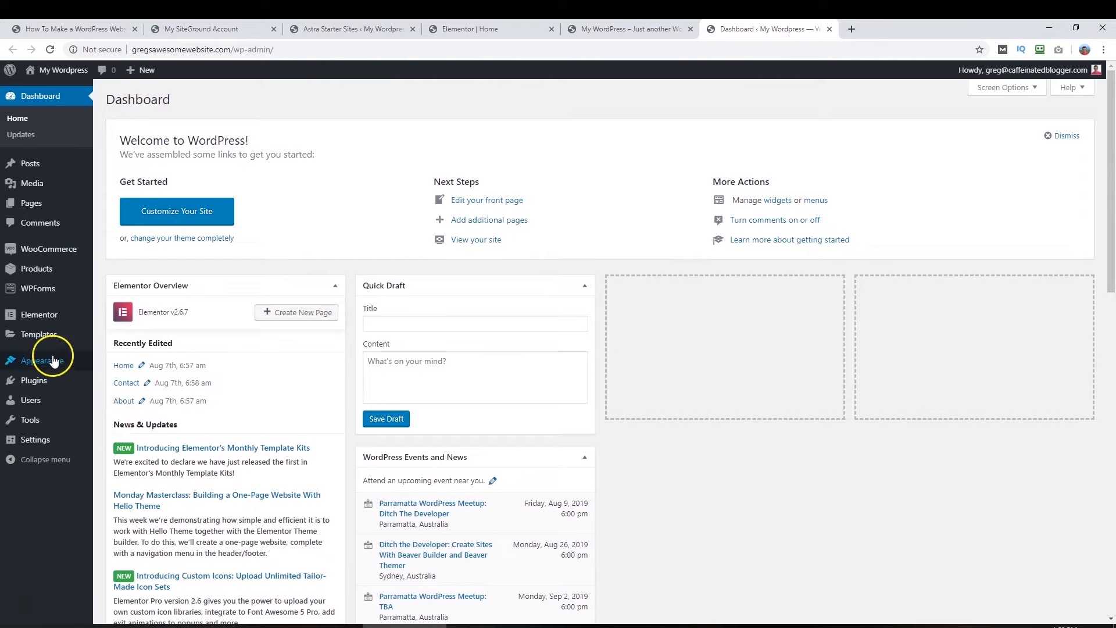
{"action": "mouse_move", "coordinate": [52, 361]}
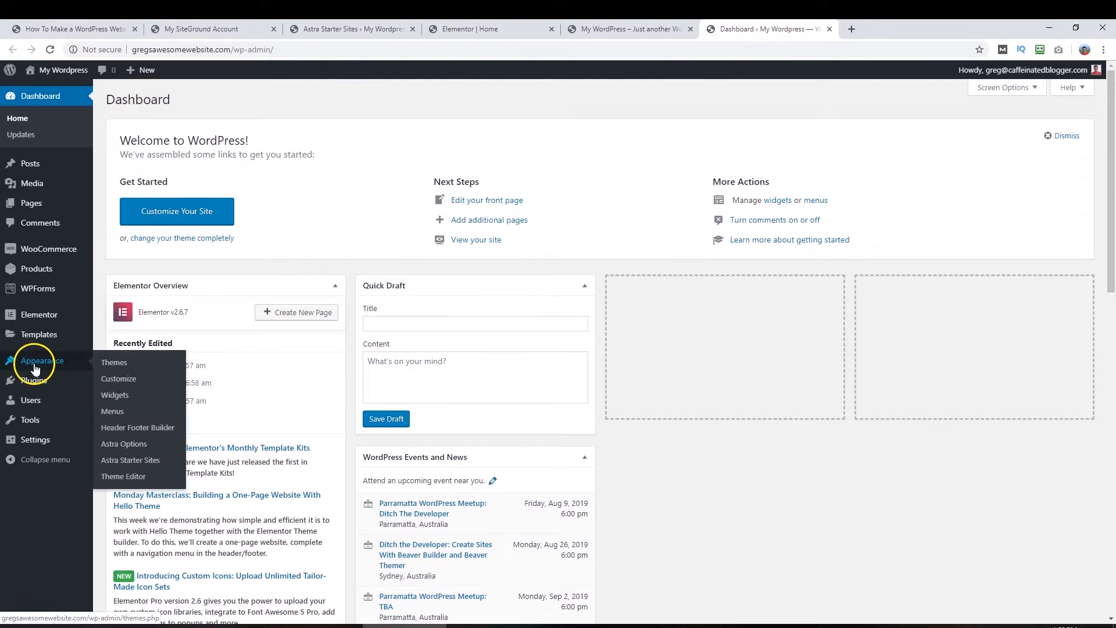
{"action": "left_click", "coordinate": [141, 428]}
{"action": "mouse_move", "coordinate": [141, 206]}
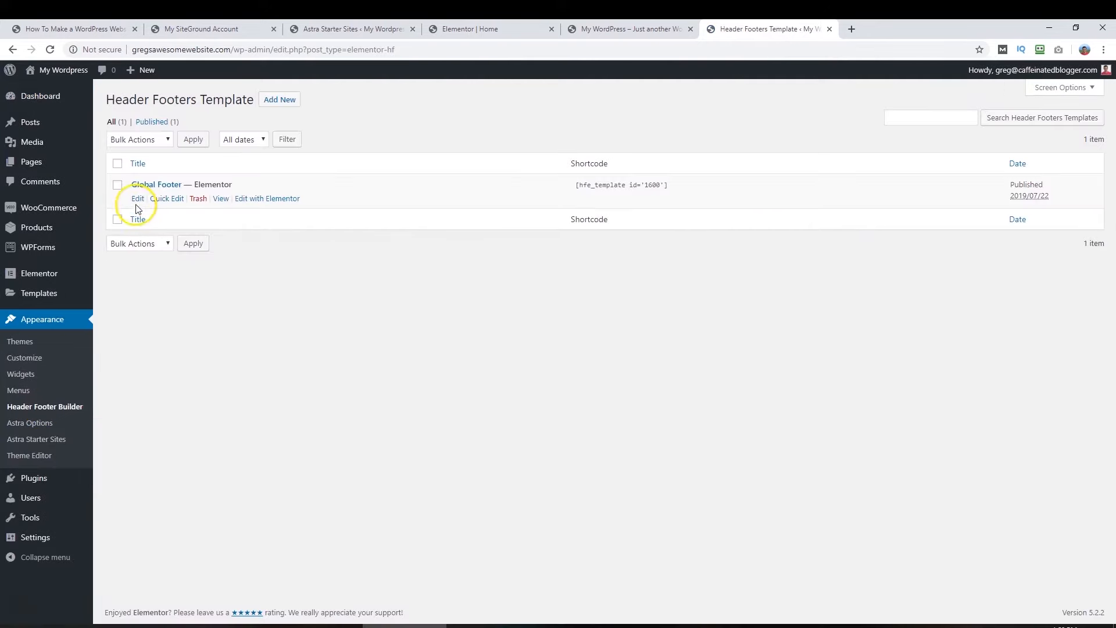
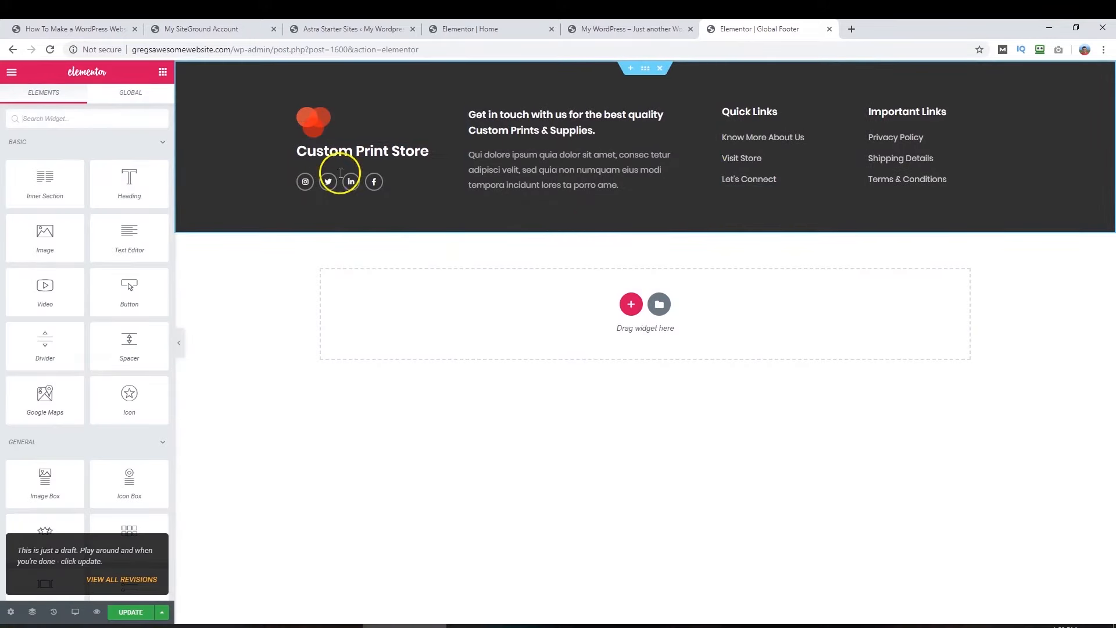
- Personalize the contact title and enter description "If there is anything I can help you with, just get in touch and I'll be most happy to do so."
{"action": "left_click", "coordinate": [533, 119]}
{"action": "double_click", "coordinate": [522, 185]}
{"action": "left_click", "coordinate": [500, 163]}
{"action": "left_click_drag", "start_coordinate": [616, 185], "coordinate": [463, 162]}
{"action": "type", "text": "If there is anything I can help you with, just get in touch and I'll be most happy to do so."}
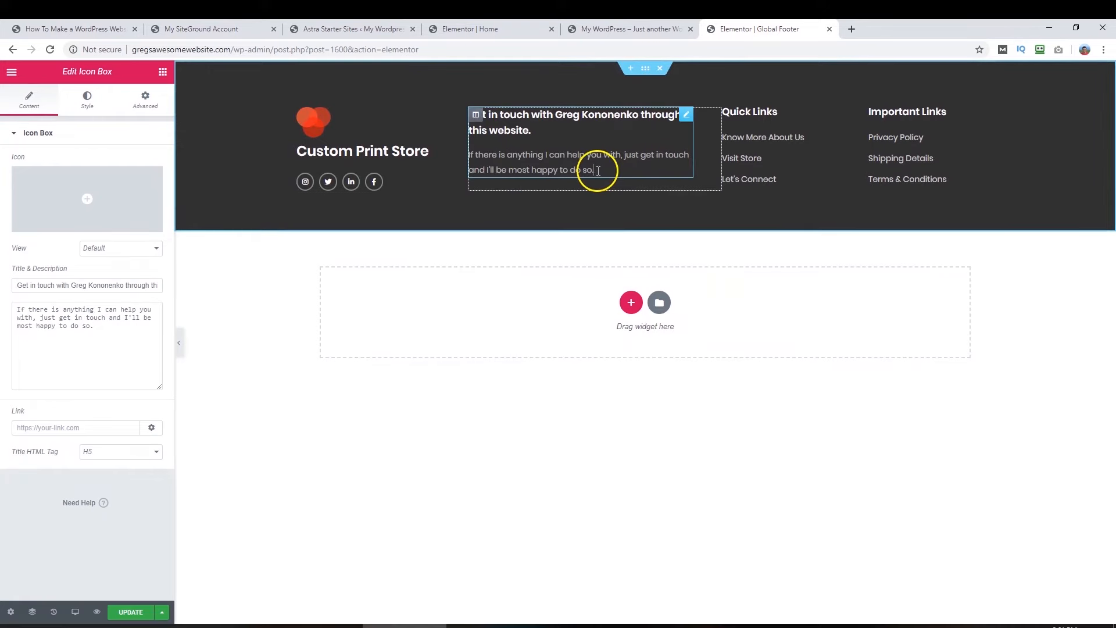
- Set the spacing below the footer contact box's title to 24
{"action": "left_click", "coordinate": [88, 97]}
{"action": "mouse_move", "coordinate": [28, 250]}
{"action": "left_mouse_down"}
{"action": "mouse_move", "coordinate": [47, 252]}
{"action": "mouse_move", "coordinate": [38, 256]}
{"action": "left_mouse_up"}
- Try red (#ff4747) as the contact box's title color, and return it to white (#ffffff)
{"action": "left_click", "coordinate": [152, 277]}
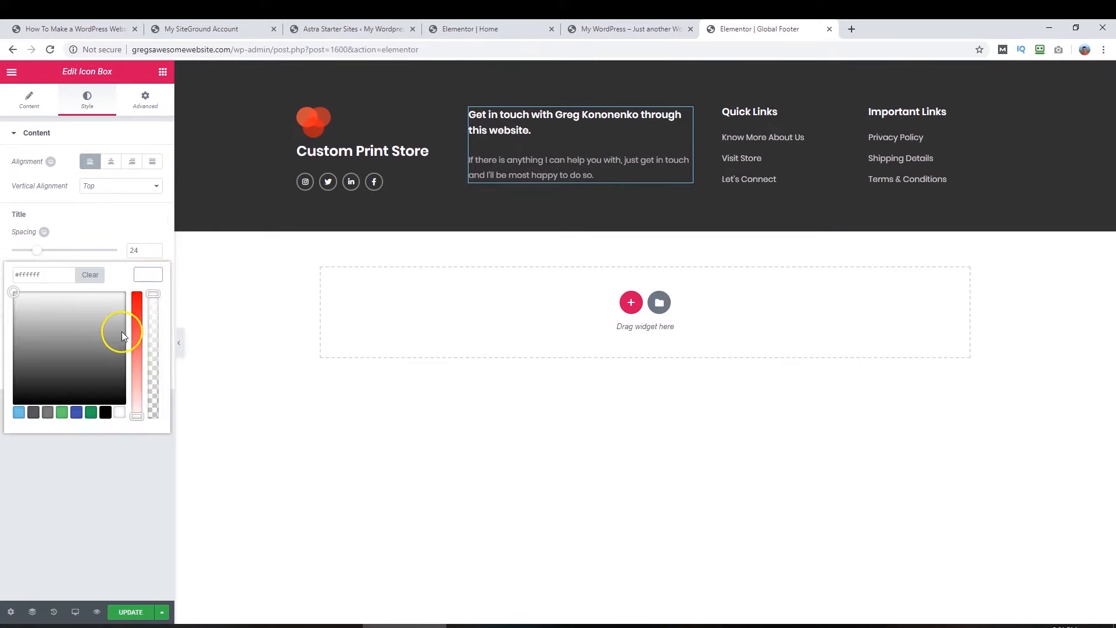
{"action": "left_click", "coordinate": [136, 329]}
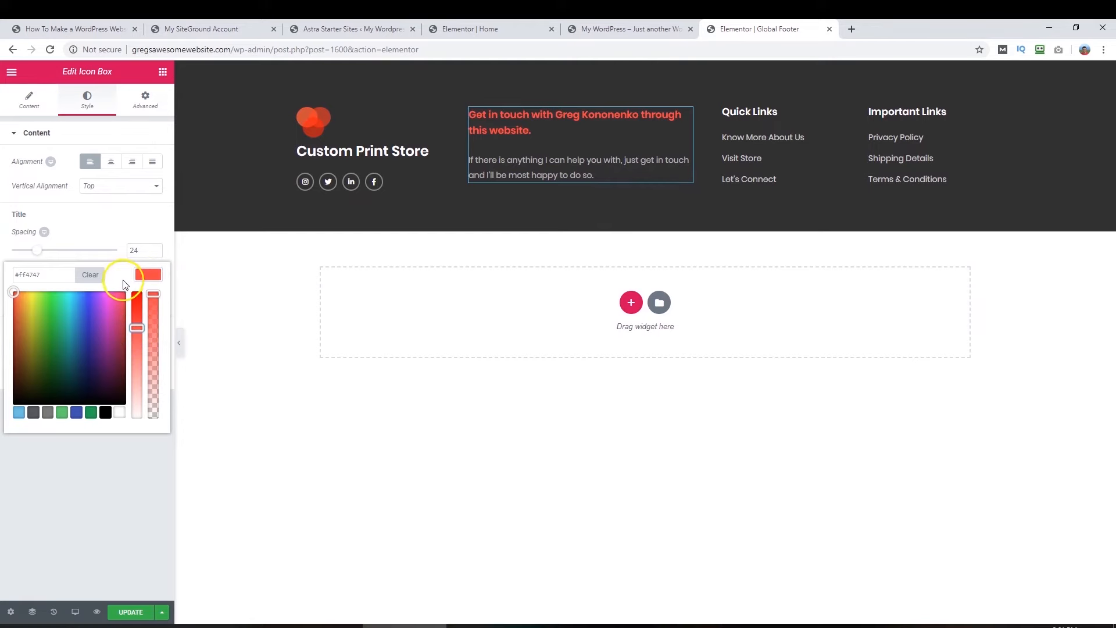
{"action": "left_click", "coordinate": [137, 332]}
{"action": "left_click_drag", "start_coordinate": [139, 386], "coordinate": [137, 426]}
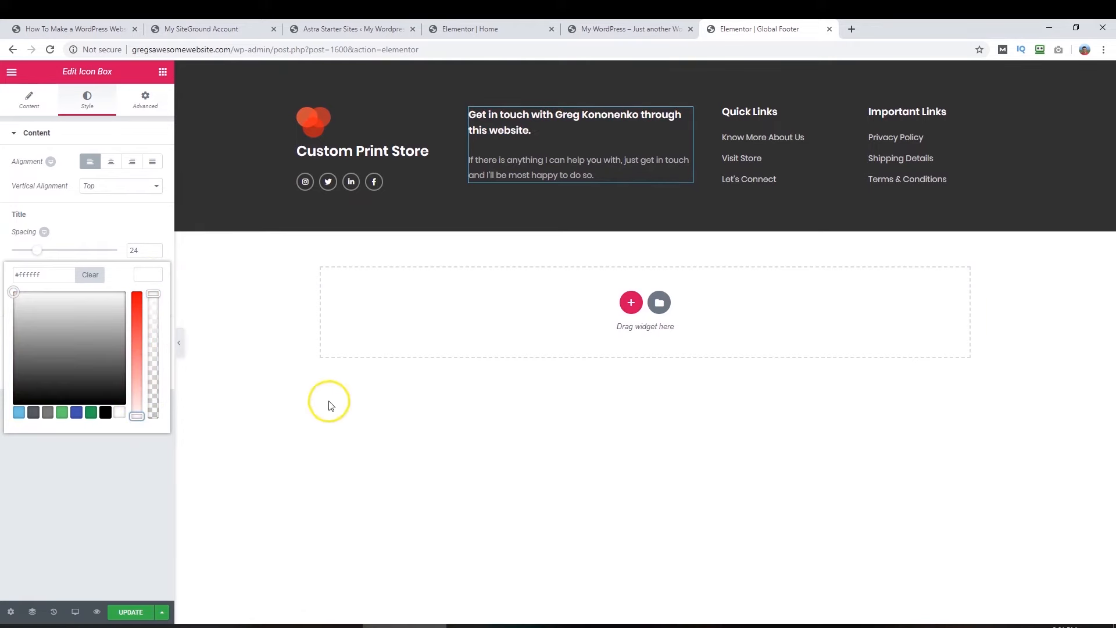
- Rename the first item of the Quick Links list to "My YouTube Channel"
{"action": "left_click", "coordinate": [256, 335]}
{"action": "left_click", "coordinate": [742, 140]}
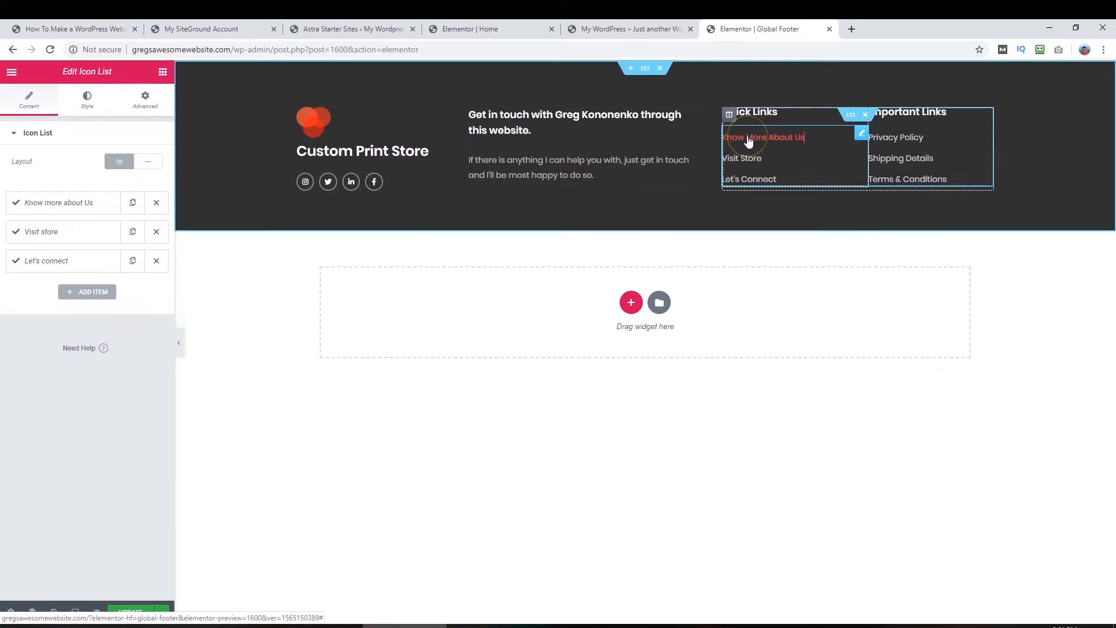
{"action": "left_click", "coordinate": [16, 207]}
{"action": "left_click_drag", "start_coordinate": [37, 366], "coordinate": [9, 370]}
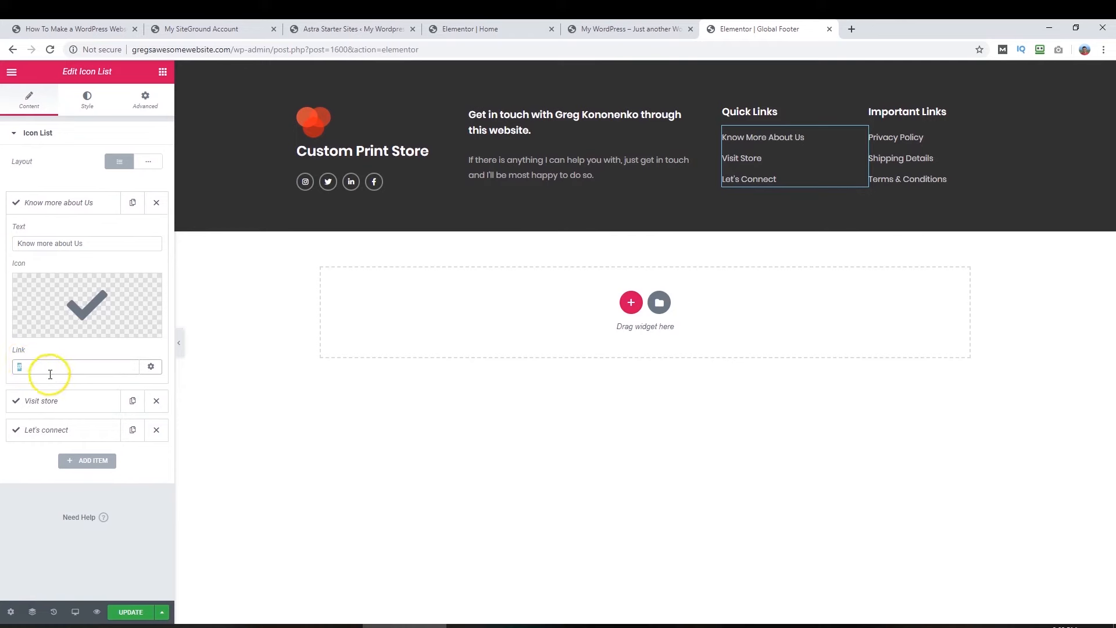
{"action": "left_click", "coordinate": [98, 241]}
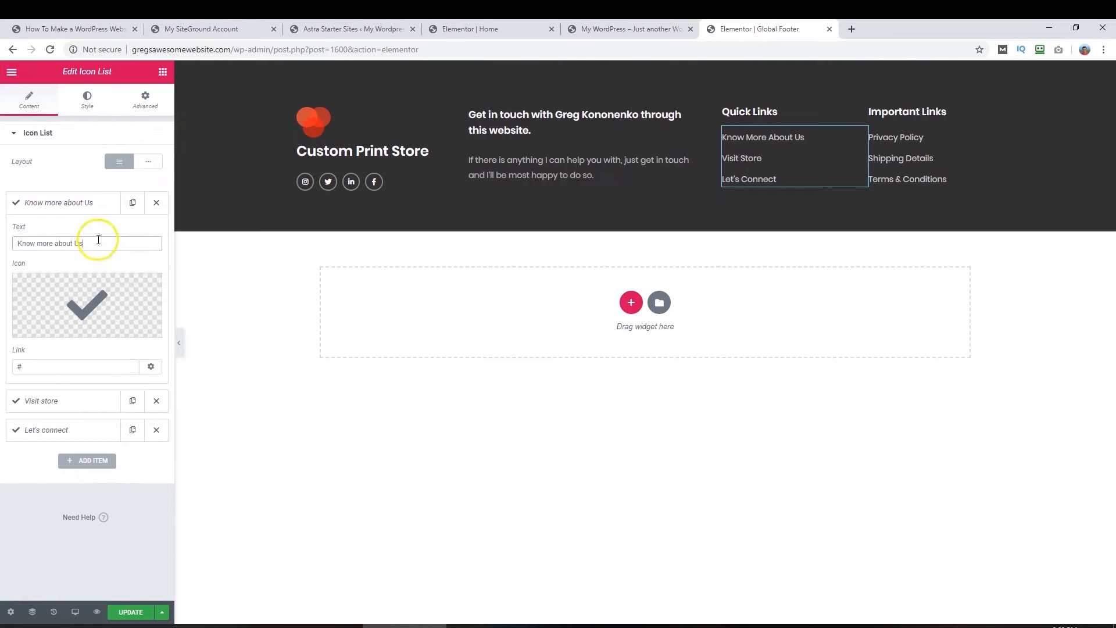
{"action": "left_click_drag", "start_coordinate": [99, 240], "coordinate": [29, 244]}
{"action": "type", "text": "My YouTube h"}
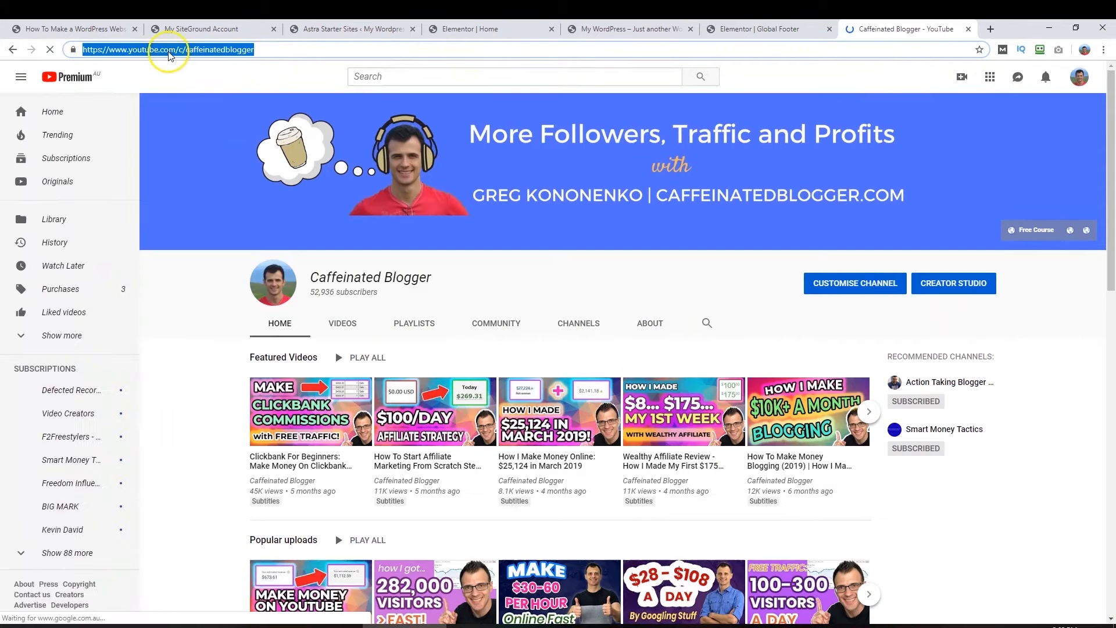
- Copy the YouTube channel's URL, set it as the link of the My YouTube Channel item, and update the footer template
{"action": "right_click", "coordinate": [179, 49]}
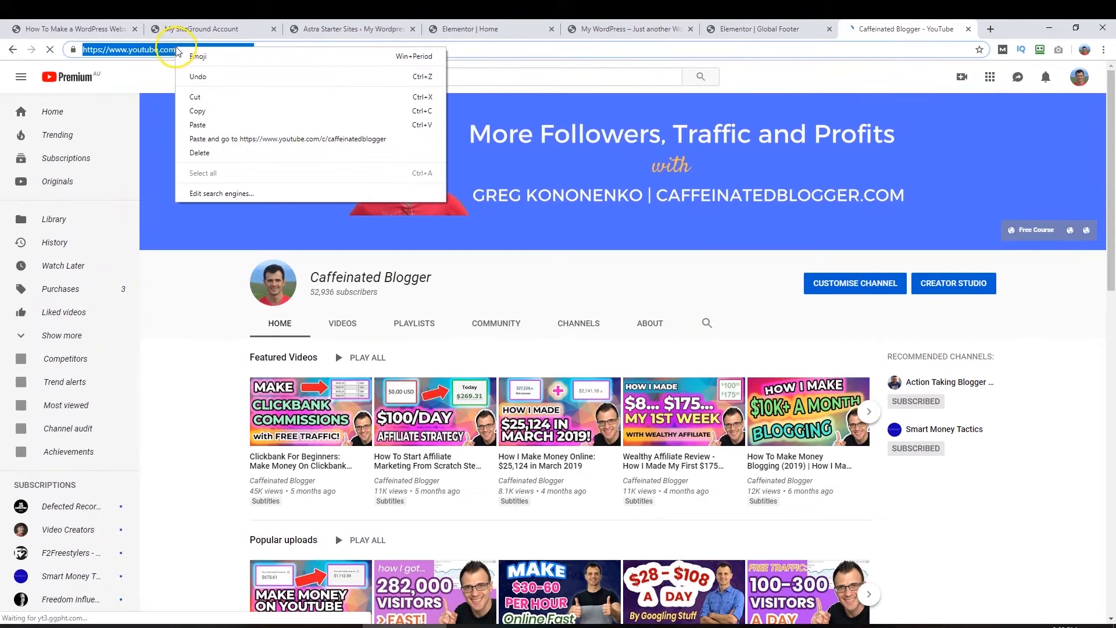
{"action": "left_click", "coordinate": [201, 108]}
{"action": "left_click", "coordinate": [748, 29]}
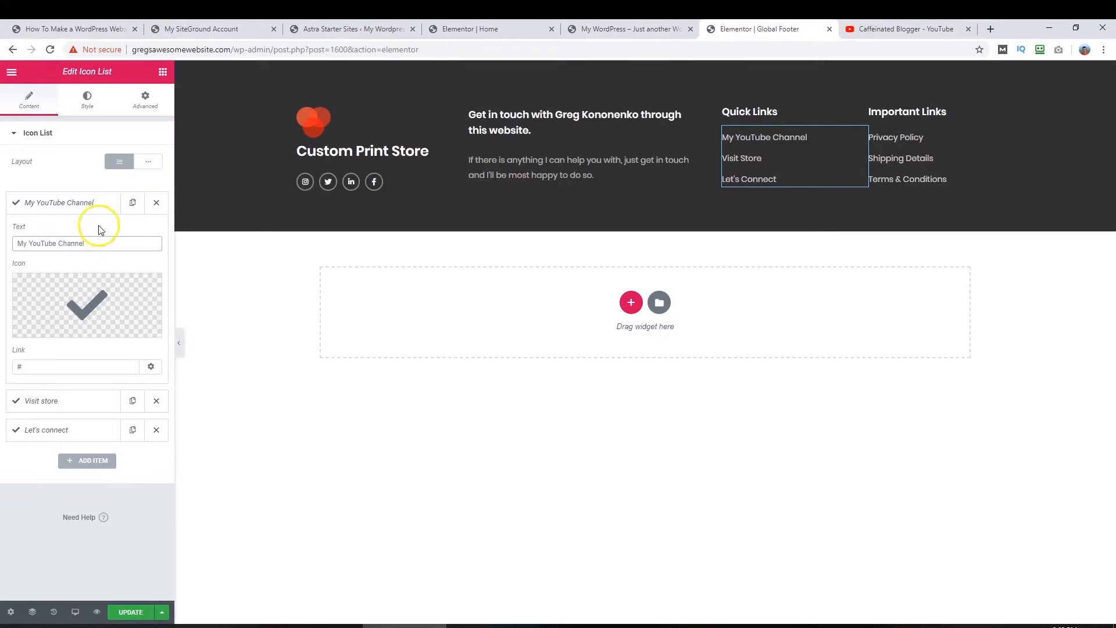
{"action": "left_click", "coordinate": [54, 366]}
{"action": "key", "text": "ctrl+v"}
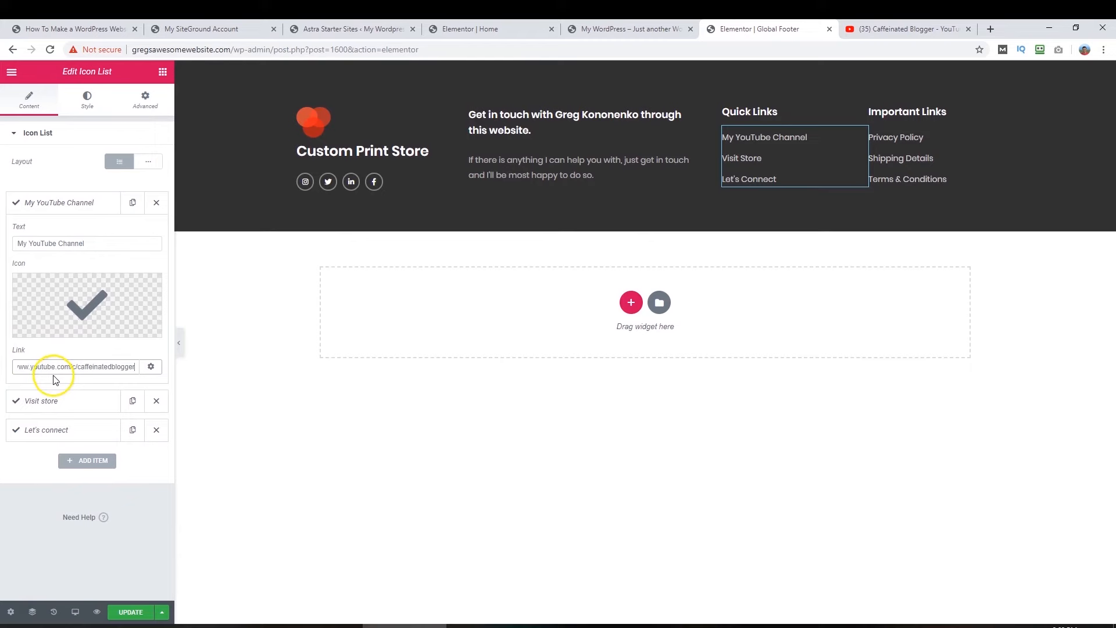
{"action": "left_click", "coordinate": [134, 616]}
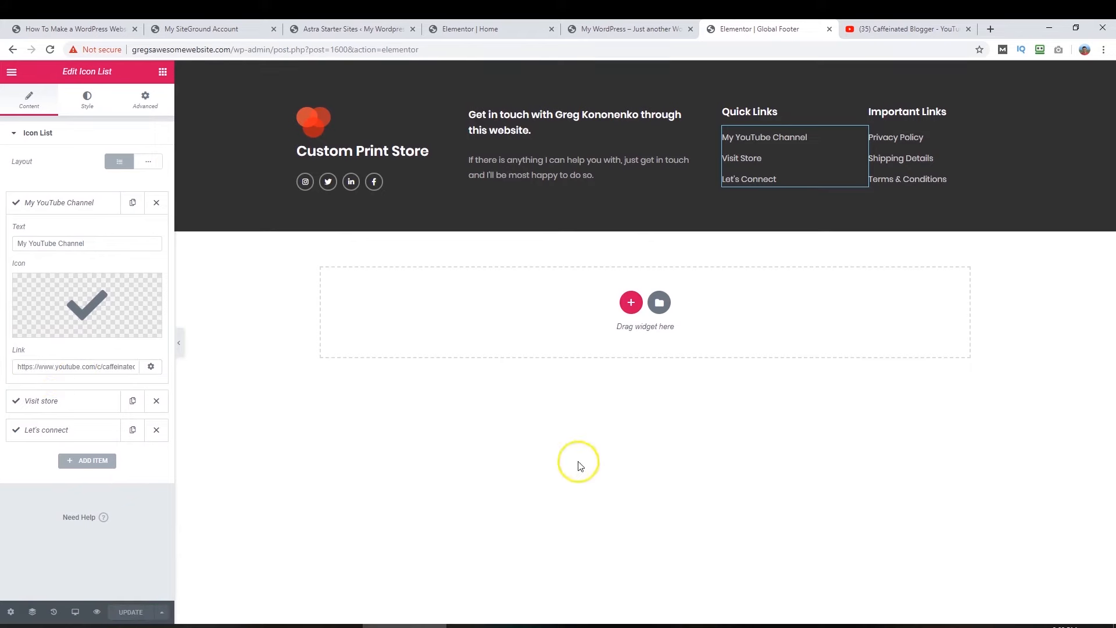
- Reload the live site, check the footer's contact title, test the My YouTube Channel link, and return to the site
{"action": "left_click", "coordinate": [596, 37]}
{"action": "left_click", "coordinate": [50, 49]}
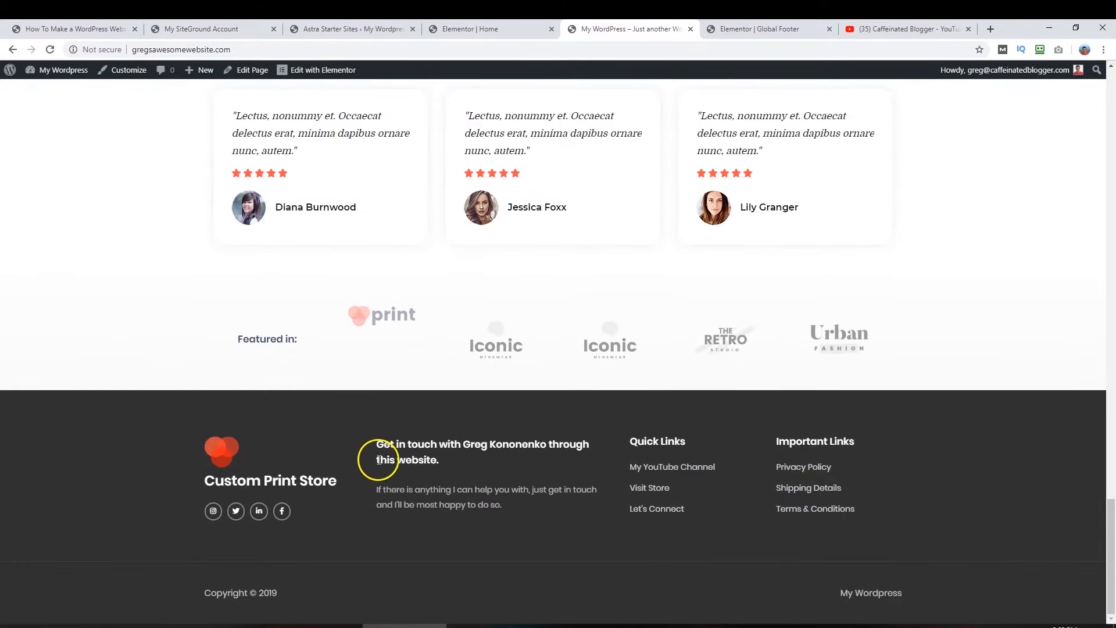
{"action": "left_click_drag", "start_coordinate": [378, 446], "coordinate": [437, 461]}
{"action": "left_click", "coordinate": [457, 463]}
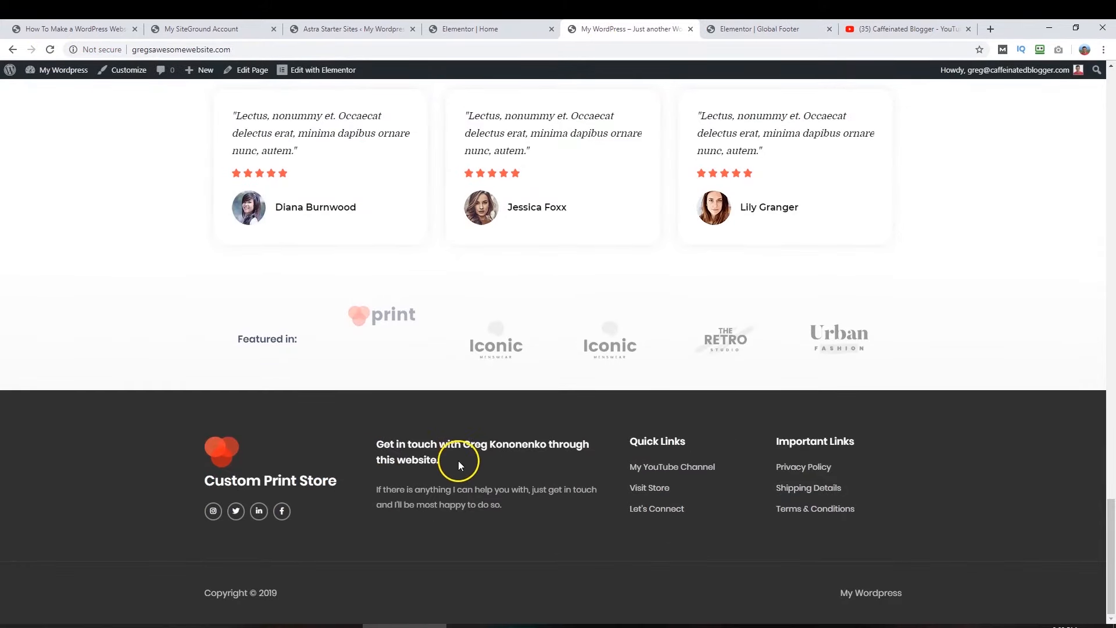
{"action": "left_click", "coordinate": [678, 468]}
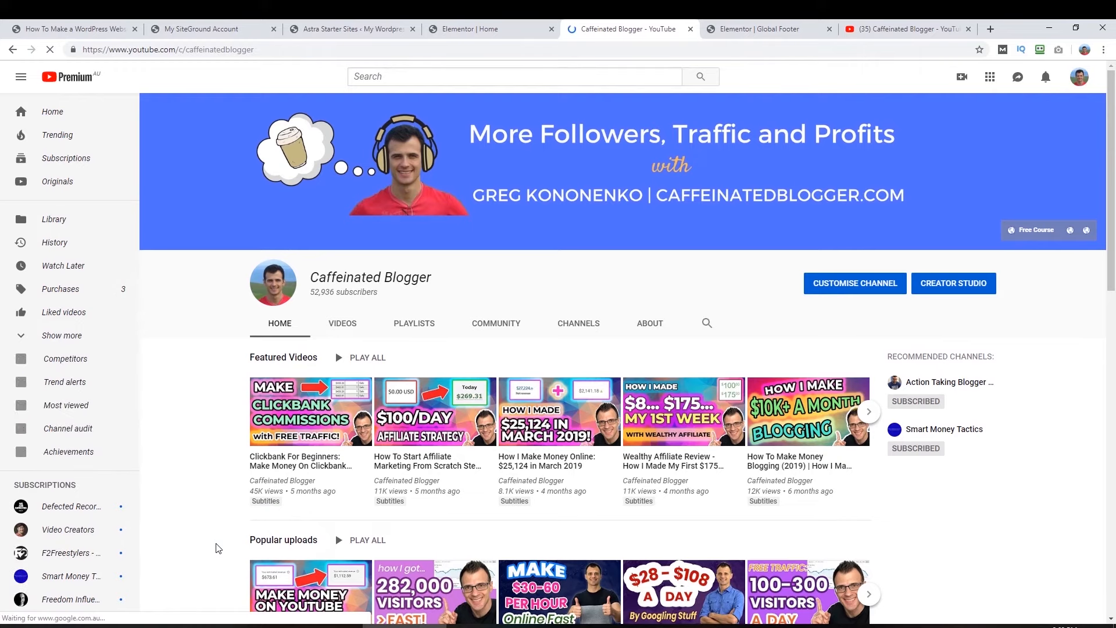
{"action": "key", "text": "alt+Left"}
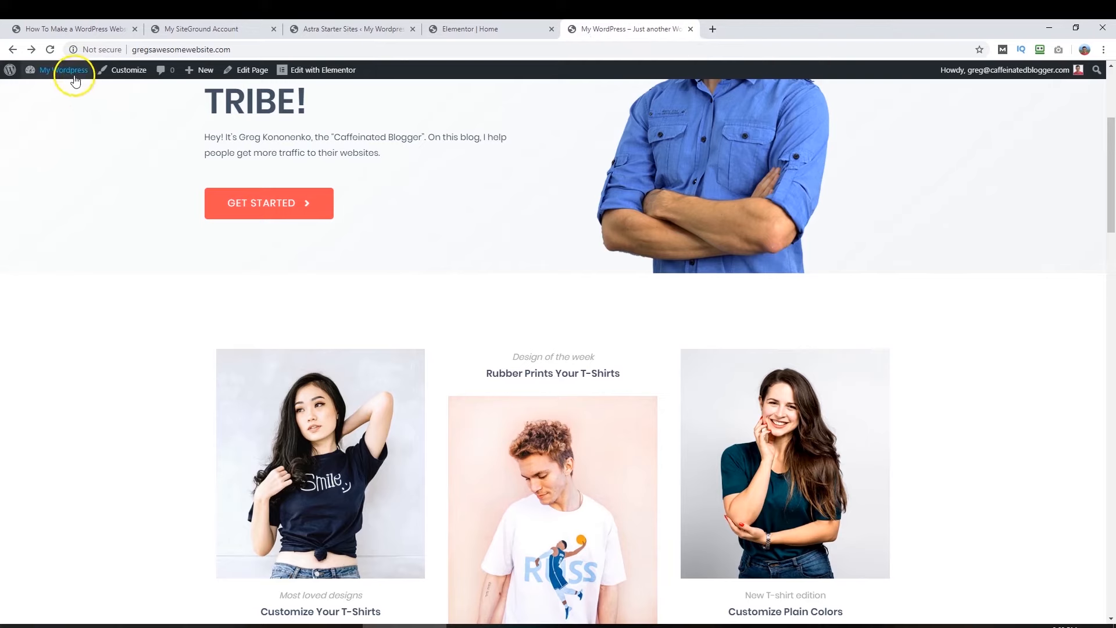
- Open the WordPress dashboard in a new browser tab and go to the General Settings
{"action": "mouse_move", "coordinate": [64, 69]}
{"action": "right_click", "coordinate": [37, 92]}
{"action": "left_click", "coordinate": [66, 102]}
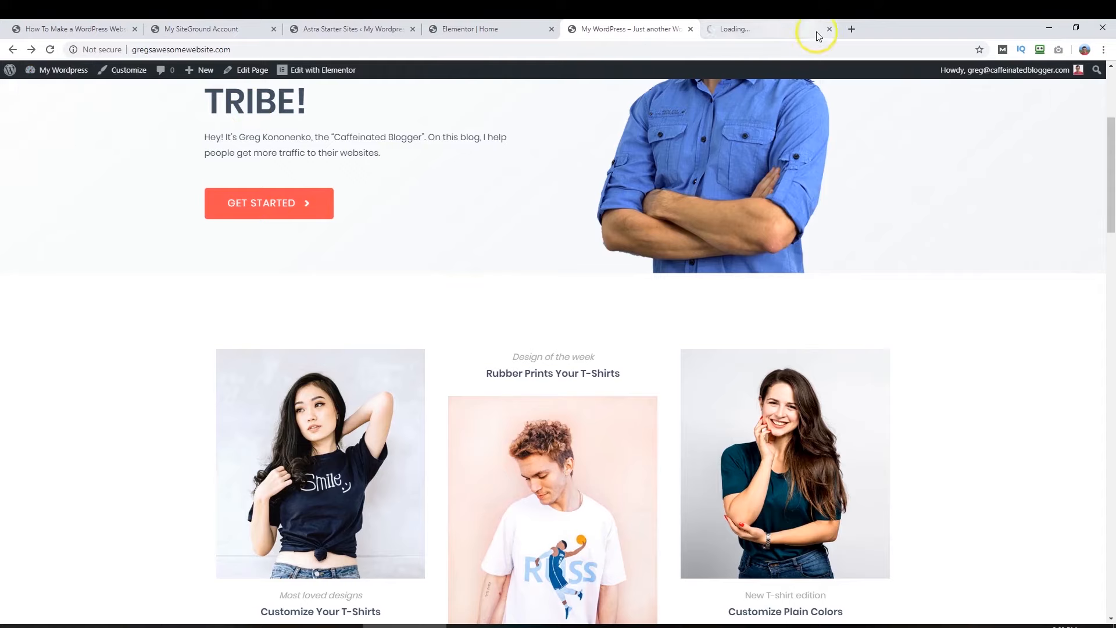
{"action": "left_click", "coordinate": [767, 30]}
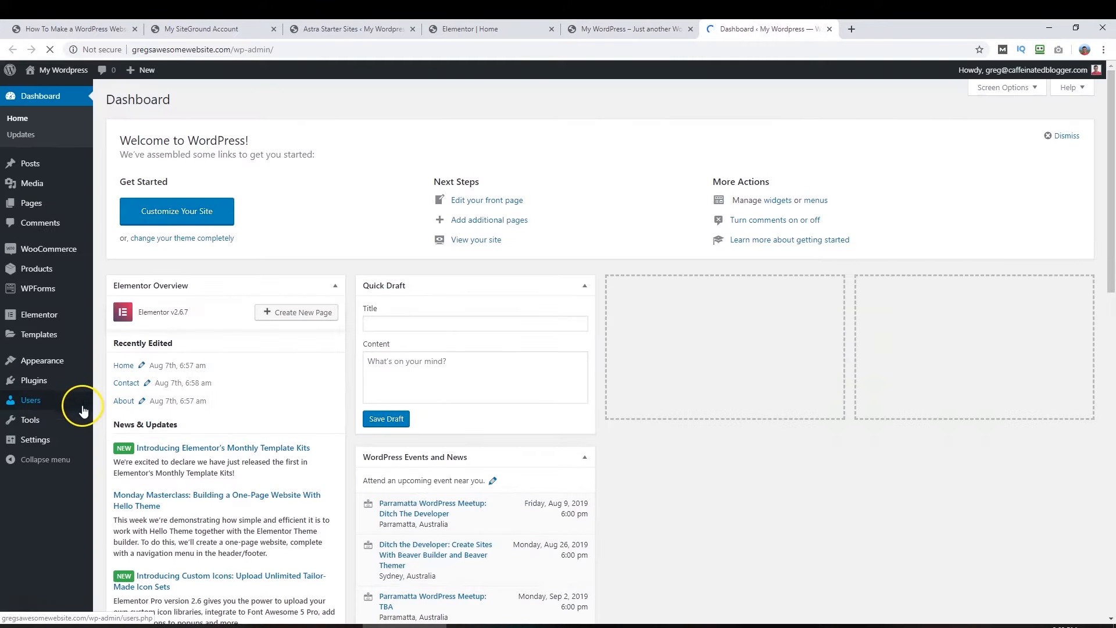
{"action": "mouse_move", "coordinate": [47, 442]}
{"action": "left_click", "coordinate": [105, 444]}
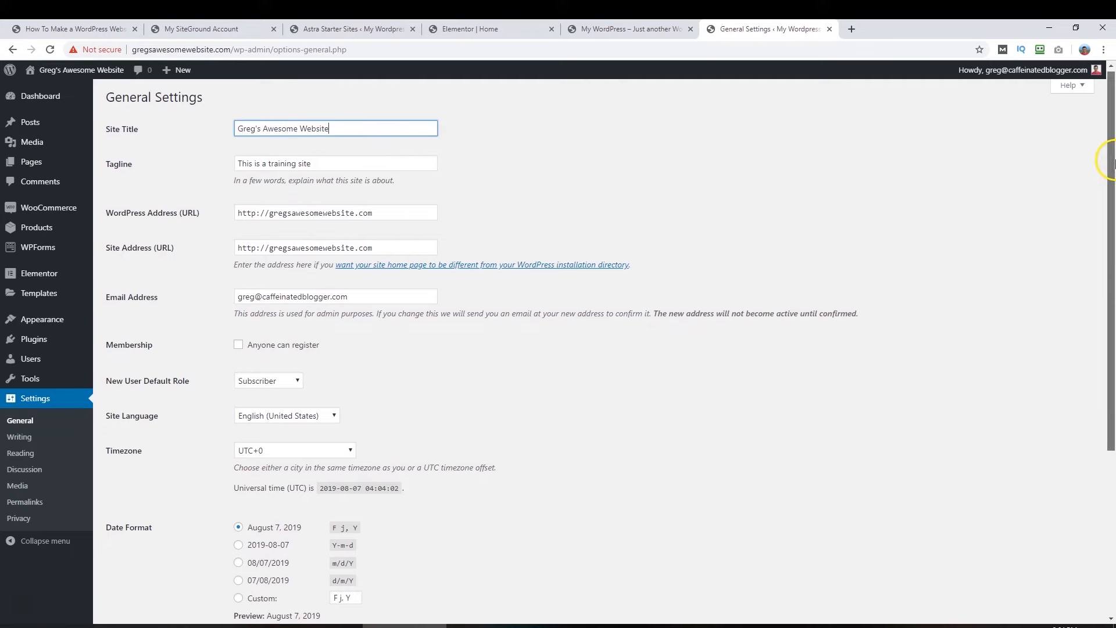
- Set the site title to "Greg's Awesome Website" and the tagline to "This is a training site", and save the changes
{"action": "left_click_drag", "start_coordinate": [1109, 157], "coordinate": [1111, 186]}
{"action": "left_click", "coordinate": [341, 121]}
{"action": "scroll", "coordinate": [51, 605], "scroll_direction": "down", "scroll_amount": 4}
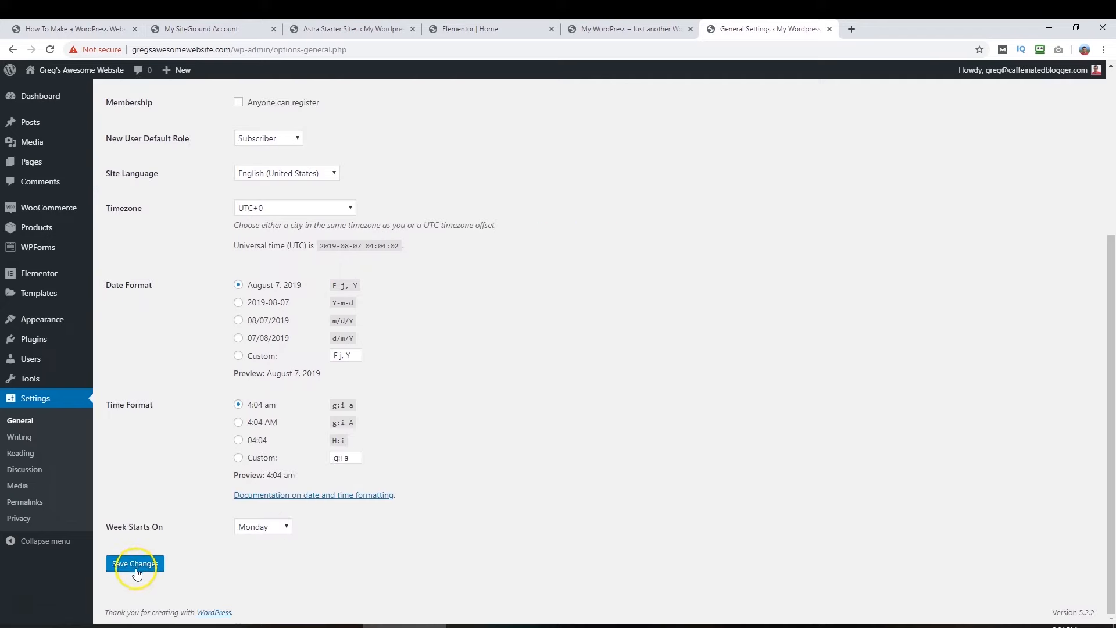
{"action": "left_click", "coordinate": [138, 572]}
- Reload the live site to check its title, and open the Permalink Settings in the dashboard
{"action": "left_click", "coordinate": [625, 29]}
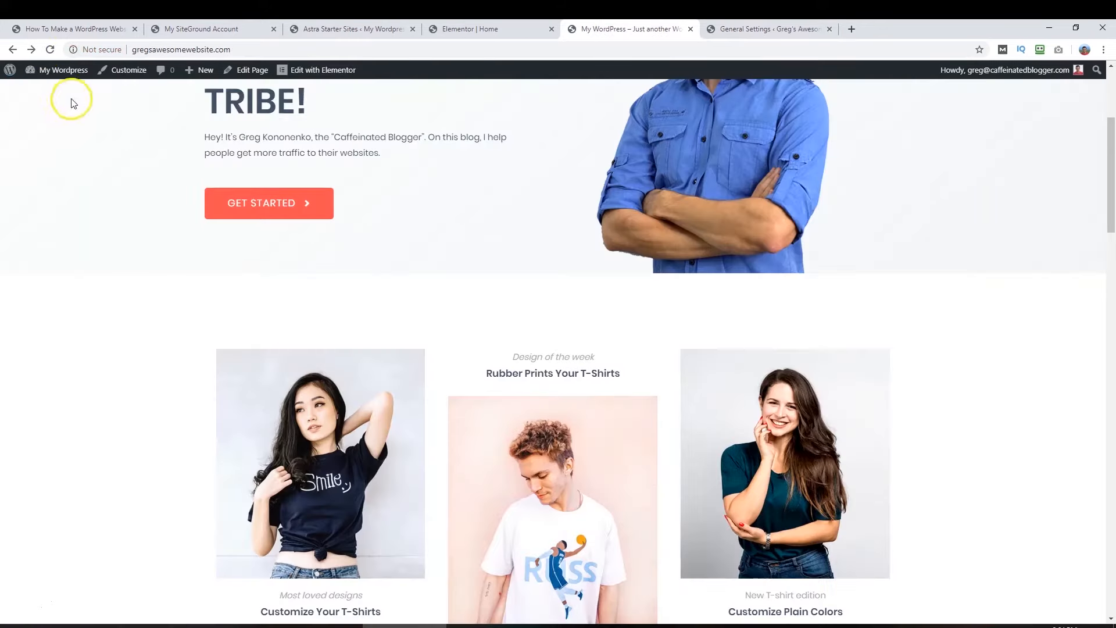
{"action": "left_click", "coordinate": [52, 50]}
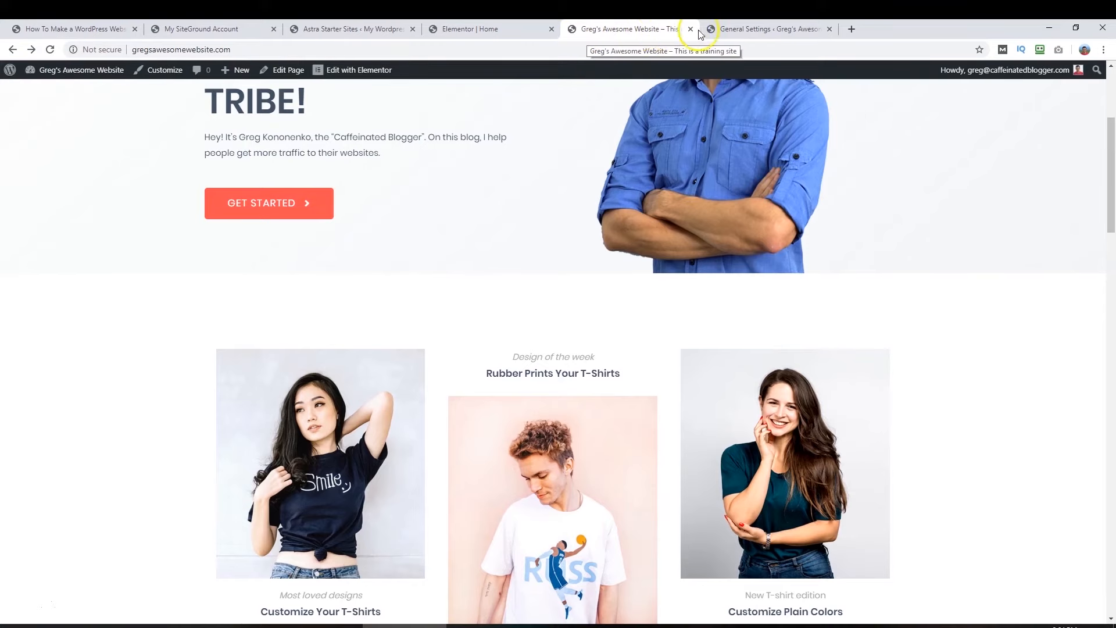
{"action": "left_click", "coordinate": [756, 28]}
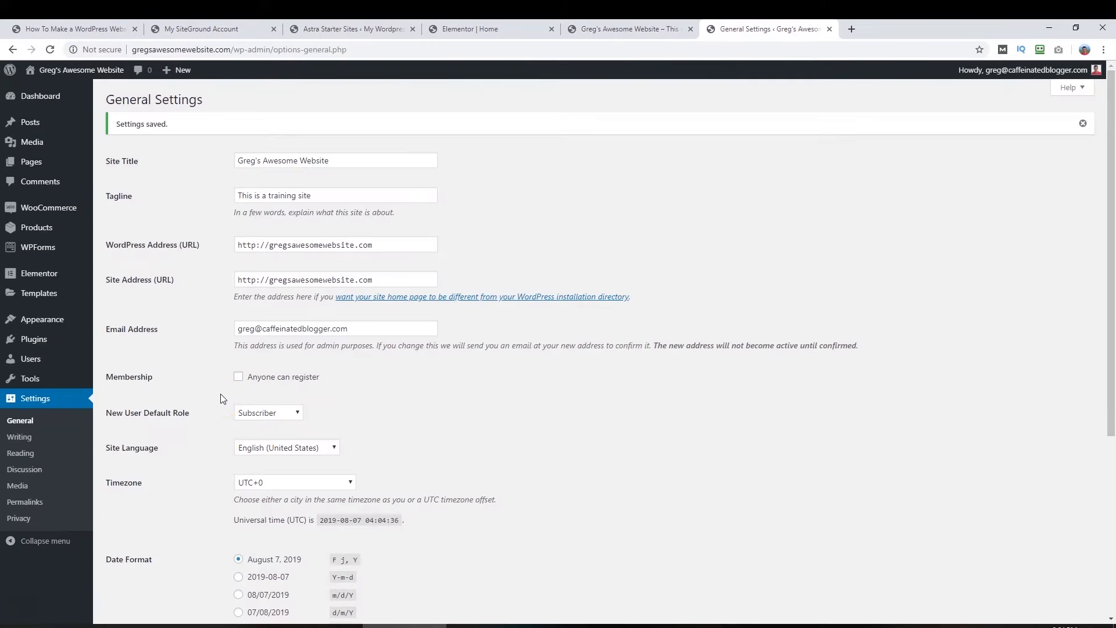
{"action": "left_click", "coordinate": [28, 460]}
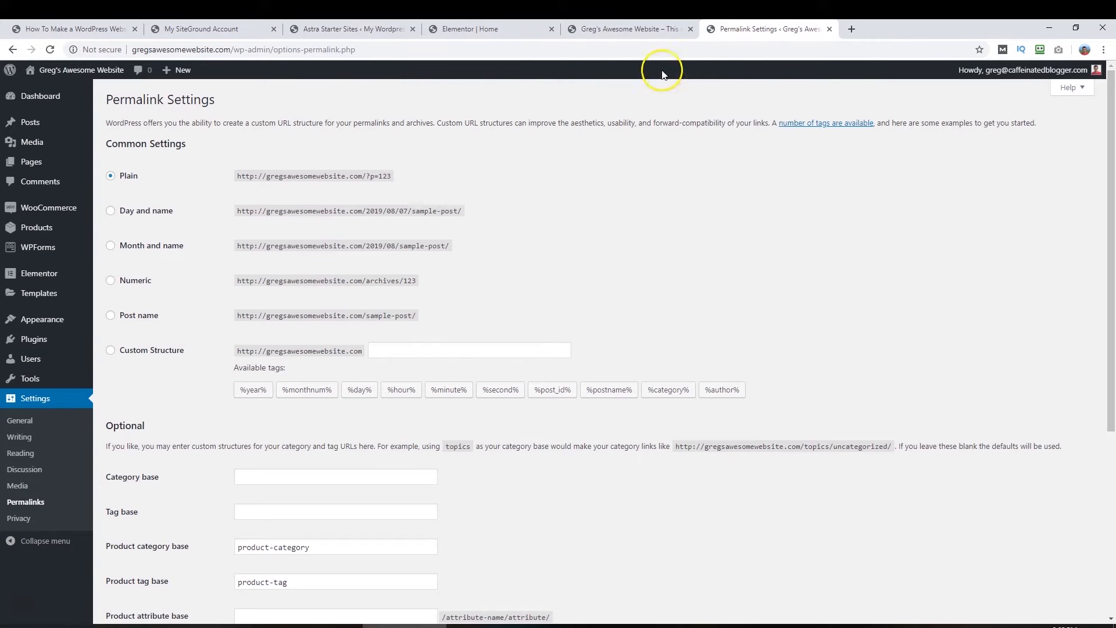
- Open the site's About page in a new browser tab and examine the structure of its URL
{"action": "left_click", "coordinate": [644, 31]}
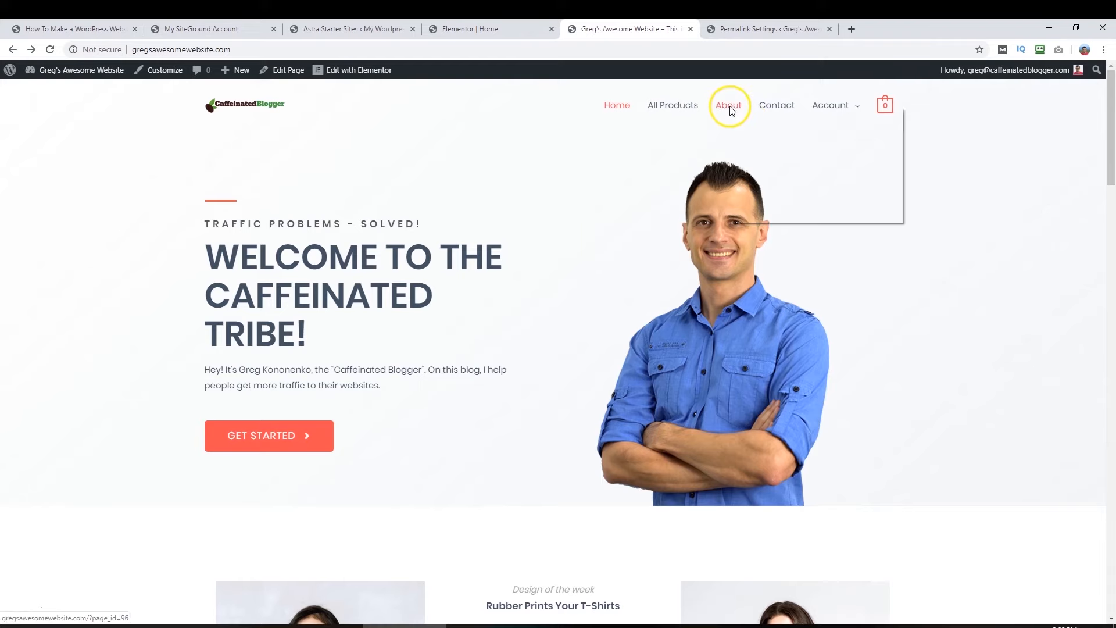
{"action": "left_click", "coordinate": [745, 114]}
{"action": "left_click", "coordinate": [883, 30]}
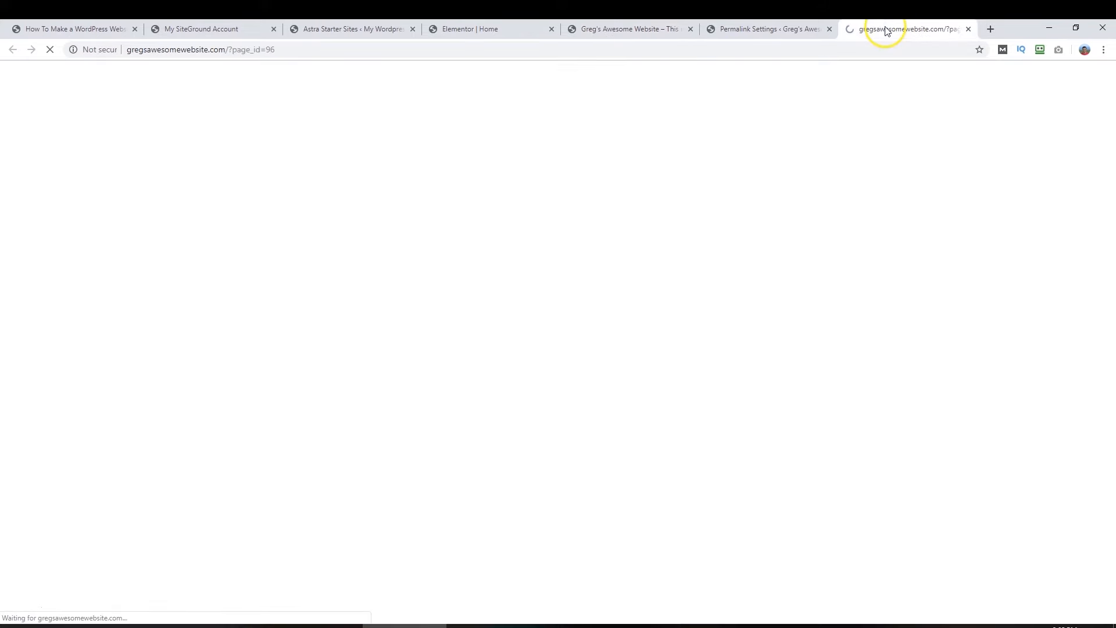
{"action": "left_click", "coordinate": [183, 50]}
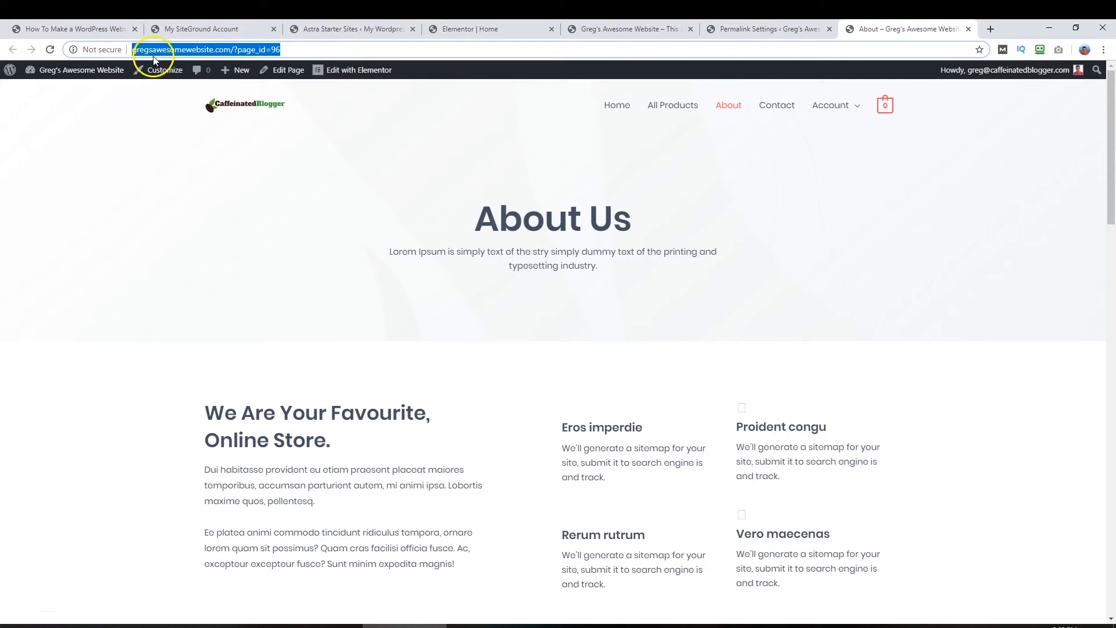
{"action": "left_click", "coordinate": [237, 50]}
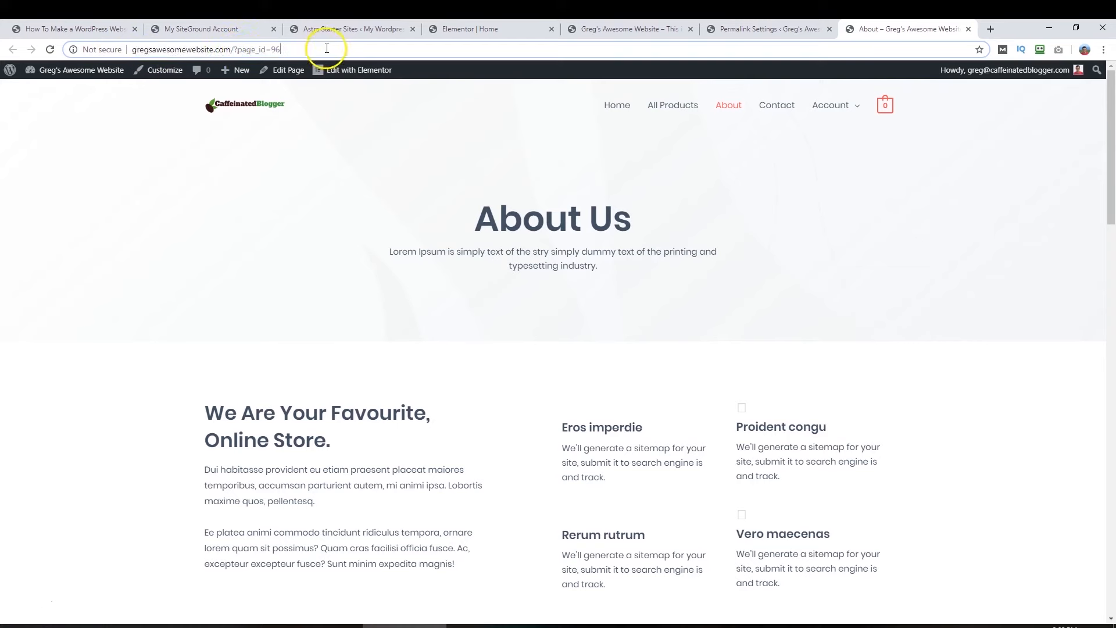
- Set the permalink structure to Post name in the Permalink Settings and save the changes
{"action": "left_click", "coordinate": [803, 29]}
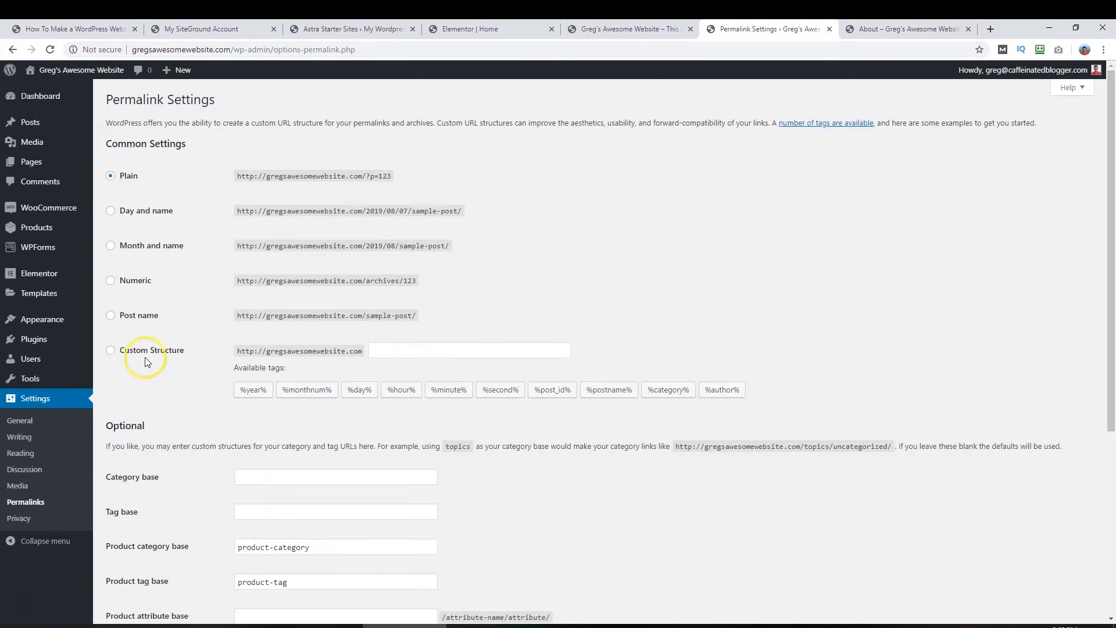
{"action": "left_click", "coordinate": [110, 319]}
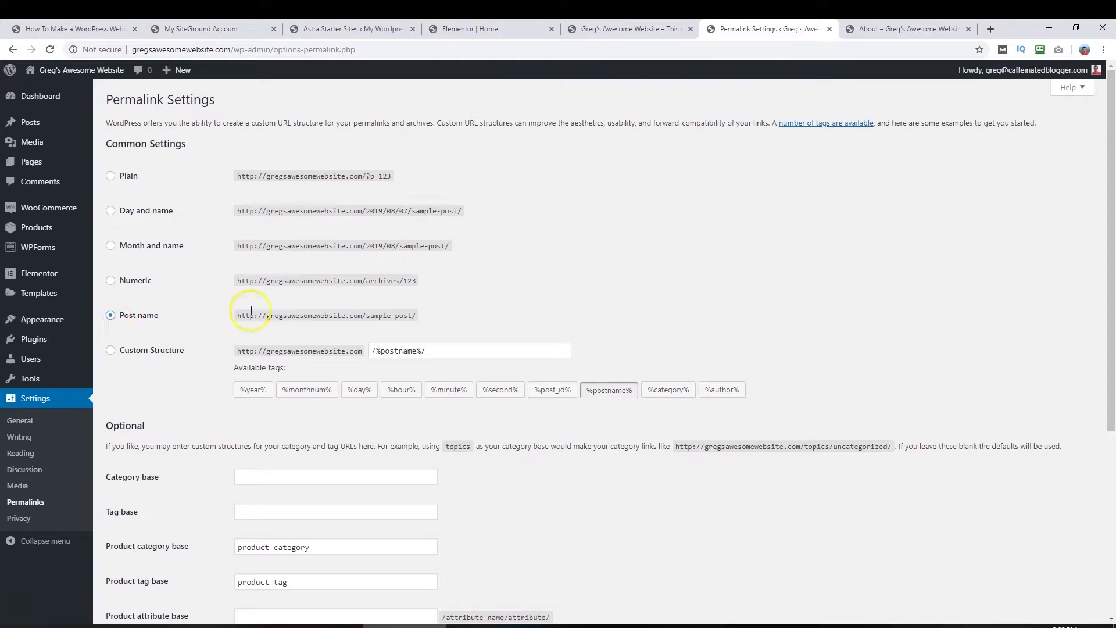
{"action": "scroll", "coordinate": [692, 325], "scroll_direction": "down", "scroll_amount": 5}
{"action": "left_click", "coordinate": [135, 564]}
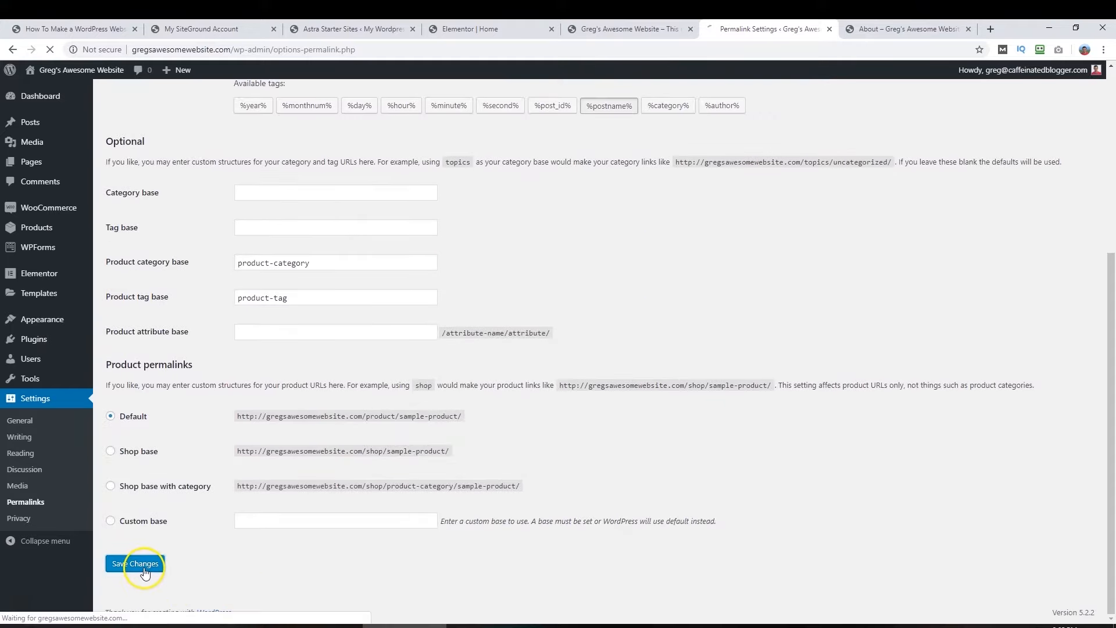
- Reload the About page and check its URL for the new permalink structure
{"action": "left_click", "coordinate": [867, 30]}
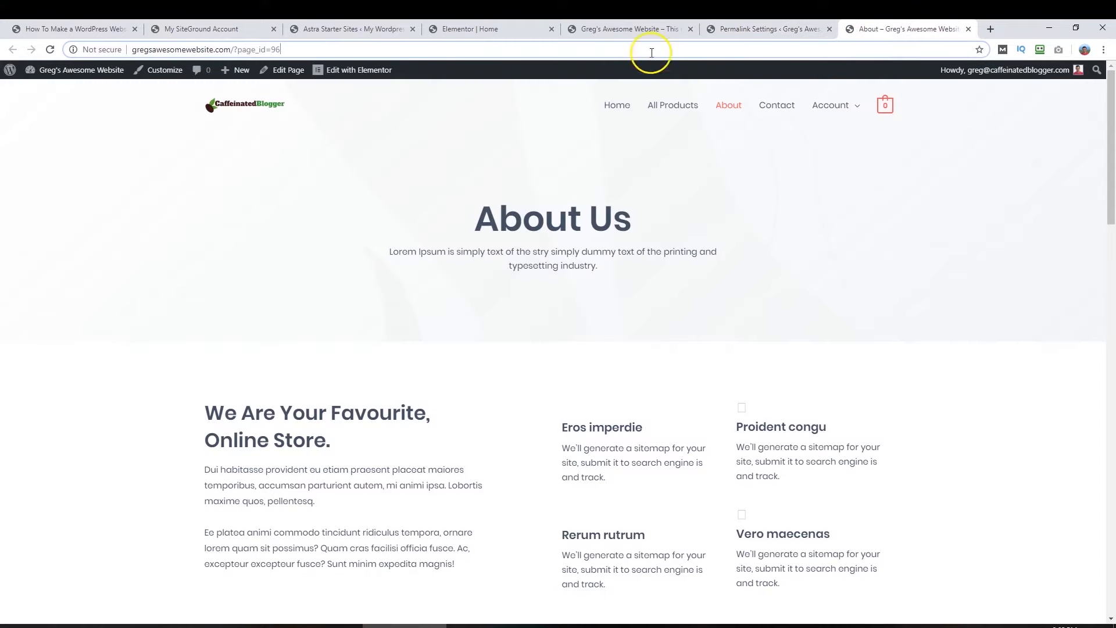
{"action": "left_click", "coordinate": [50, 50]}
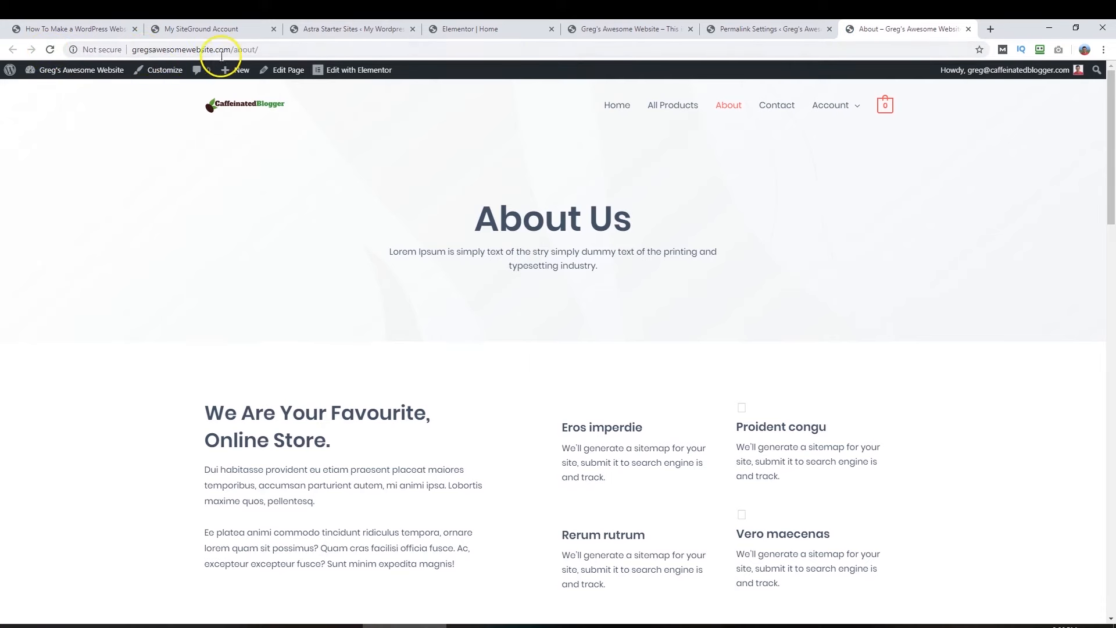
{"action": "left_click", "coordinate": [280, 51]}
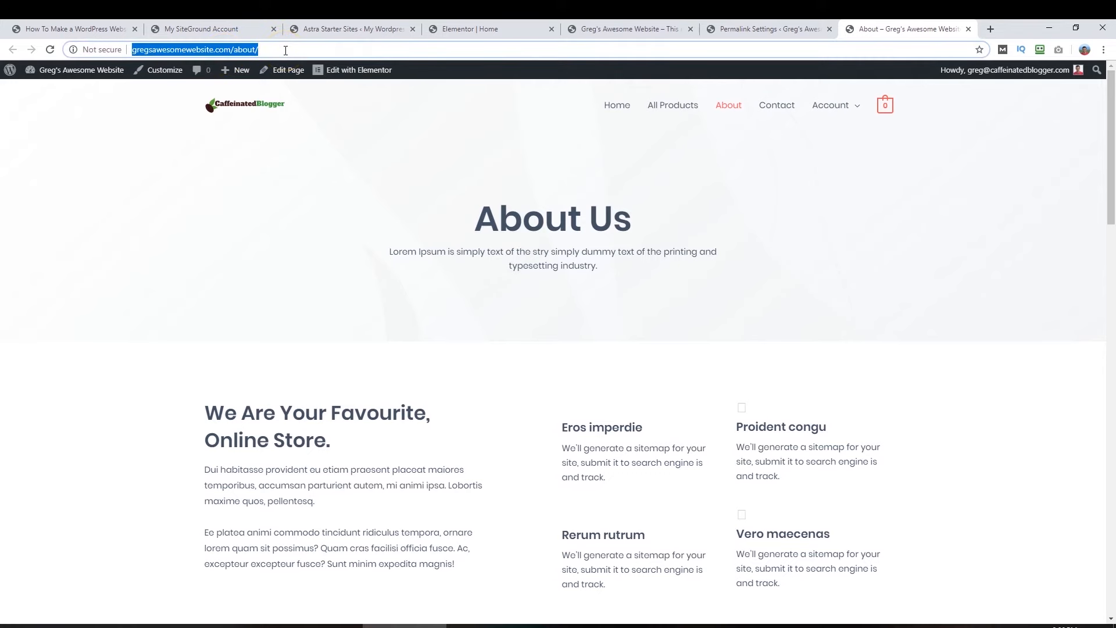
{"action": "left_click", "coordinate": [416, 378]}
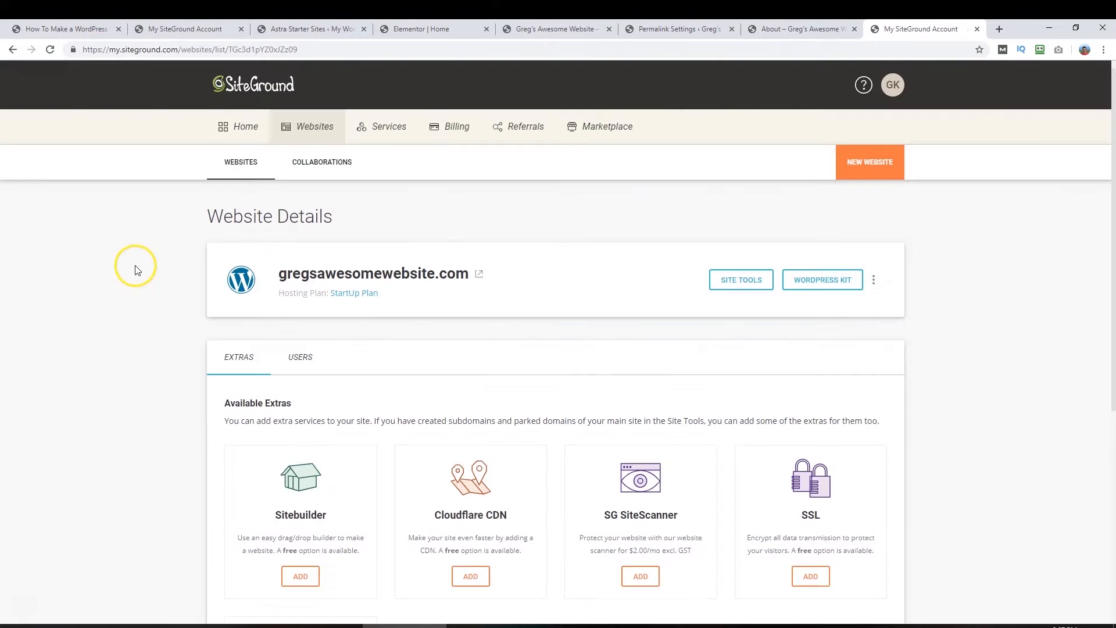
- Examine the available and added extras for gregsawesomewebsite.com, including its SSL entry, in the SiteGround account's website details
{"action": "scroll", "coordinate": [131, 270], "scroll_direction": "down", "scroll_amount": 5}
{"action": "scroll", "coordinate": [131, 272], "scroll_direction": "down", "scroll_amount": 1}
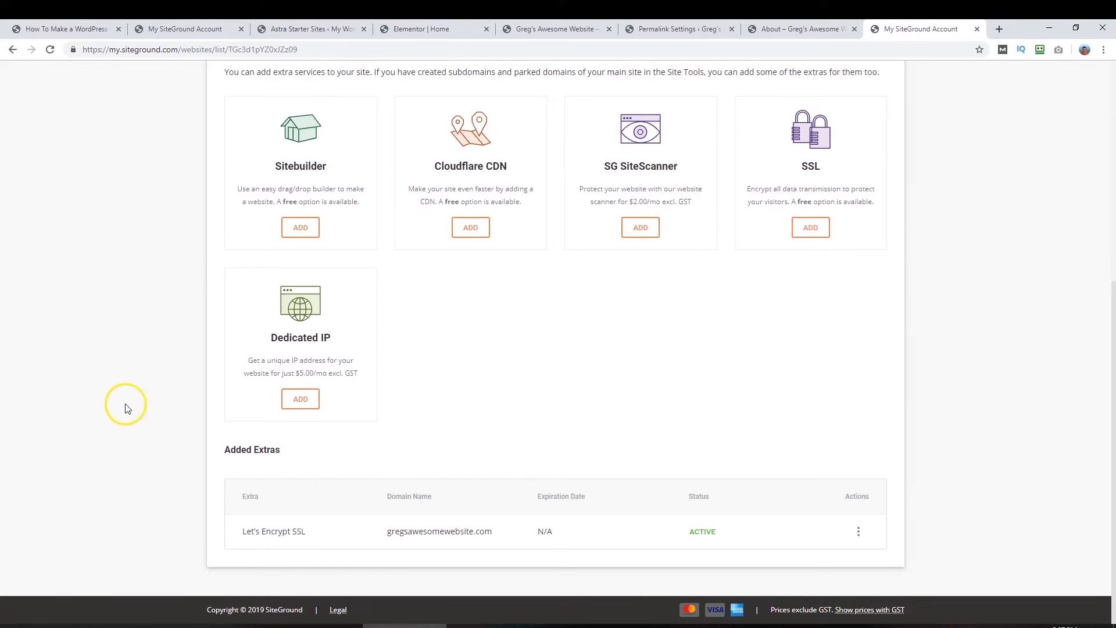
{"action": "scroll", "coordinate": [122, 435], "scroll_direction": "up", "scroll_amount": 5}
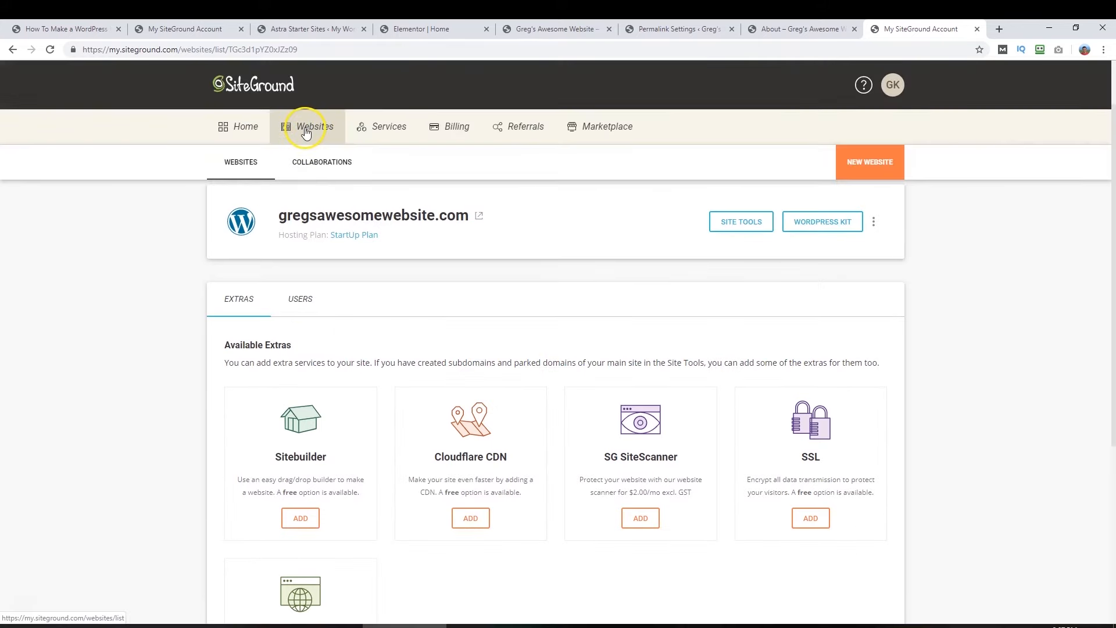
{"action": "left_click", "coordinate": [307, 133]}
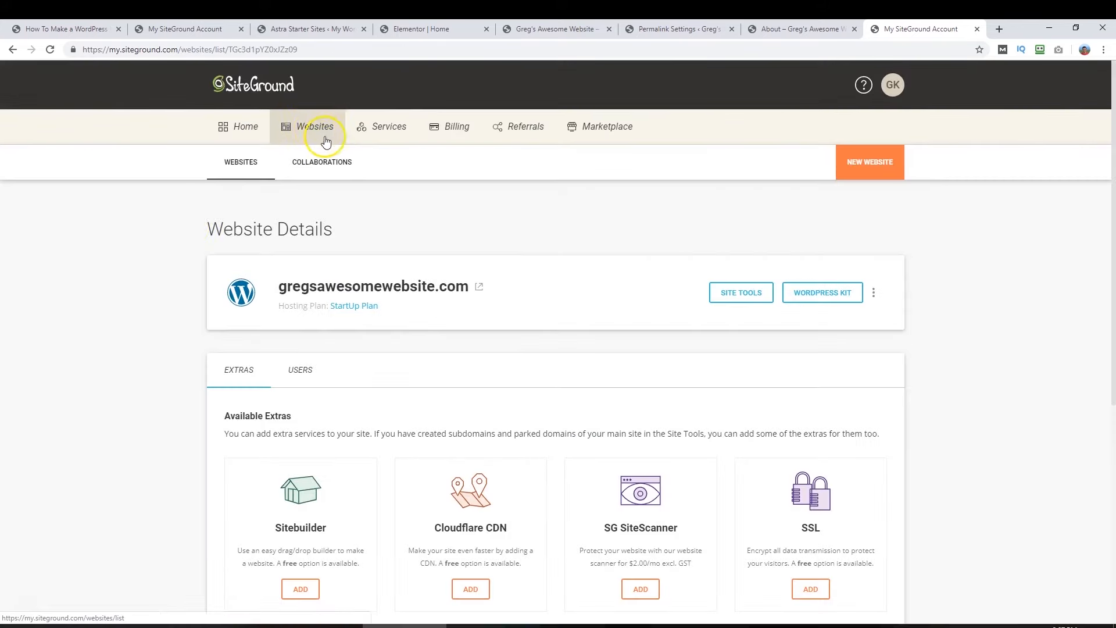
{"action": "scroll", "coordinate": [109, 331], "scroll_direction": "down", "scroll_amount": 6}
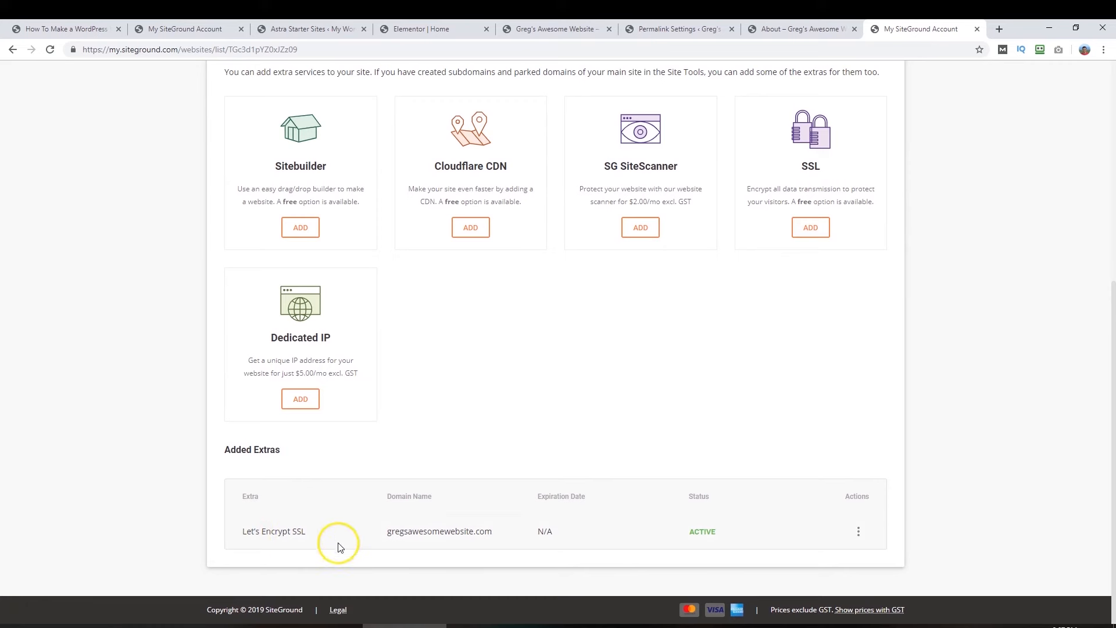
- Add the free Let's Encrypt Wildcard SSL extra to gregsawesomewebsite.com and activate it
{"action": "left_click_drag", "start_coordinate": [250, 533], "coordinate": [306, 532]}
{"action": "left_click", "coordinate": [319, 539]}
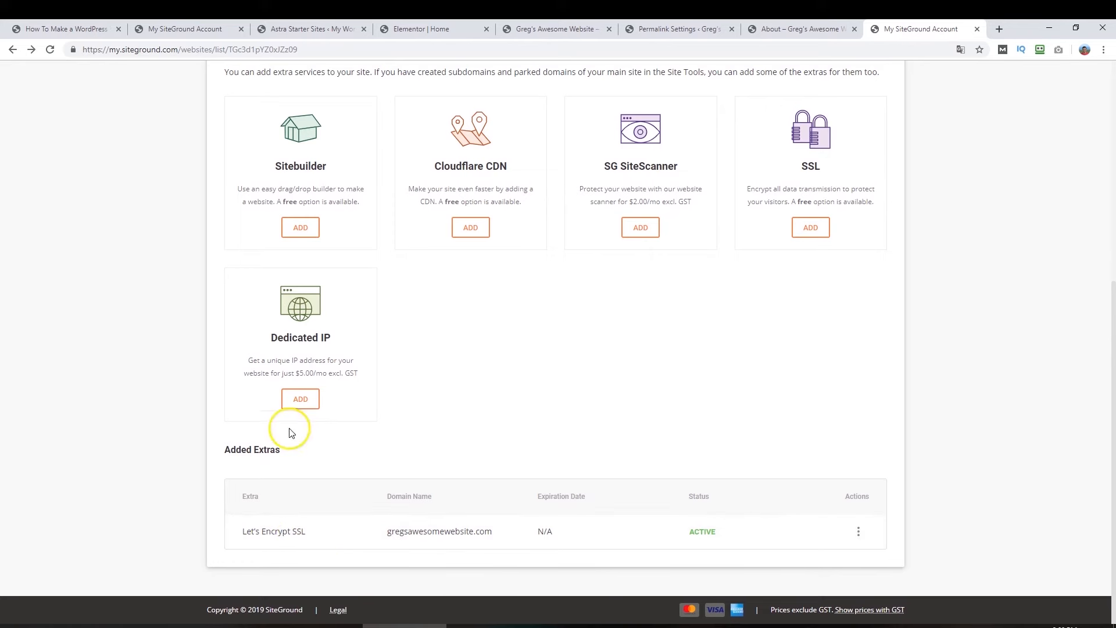
{"action": "scroll", "coordinate": [865, 493], "scroll_direction": "up", "scroll_amount": 3}
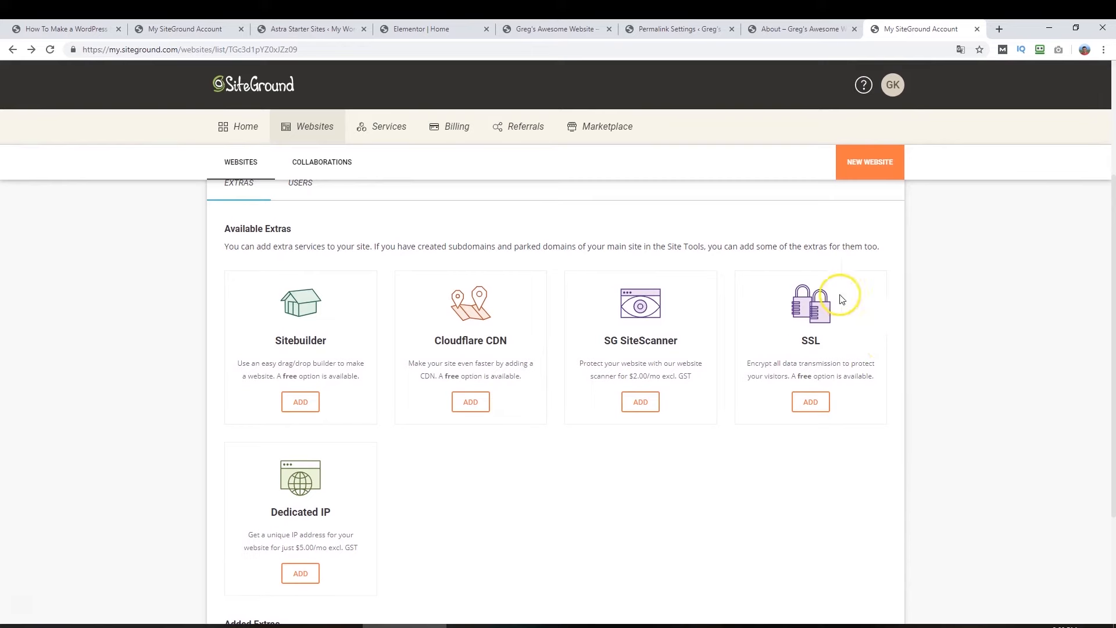
{"action": "left_click", "coordinate": [809, 404]}
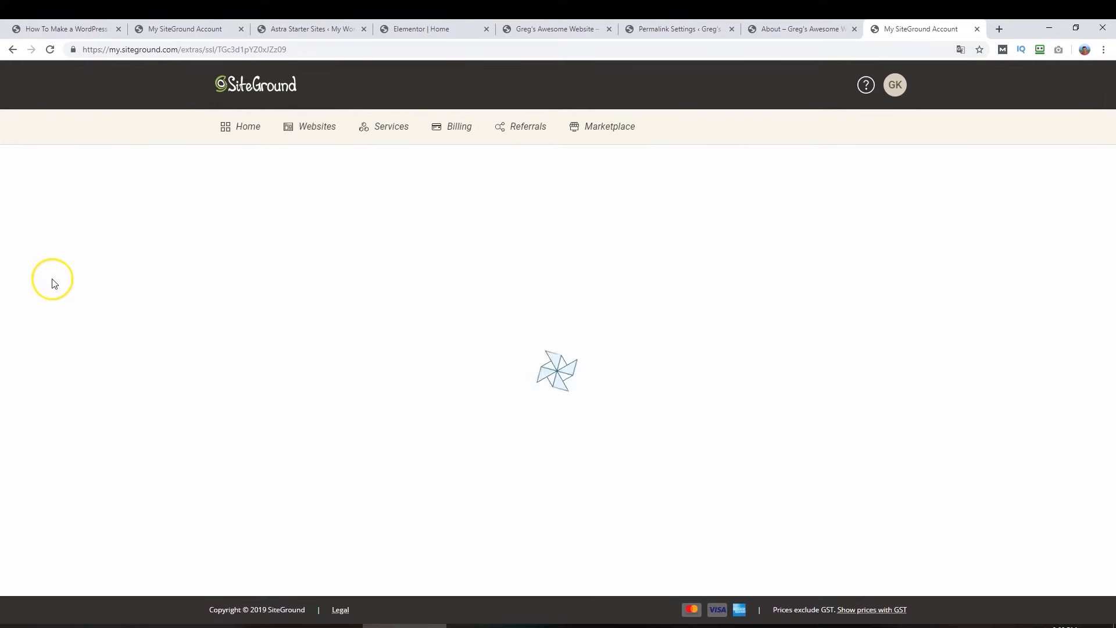
{"action": "scroll", "coordinate": [628, 349], "scroll_direction": "down", "scroll_amount": 6}
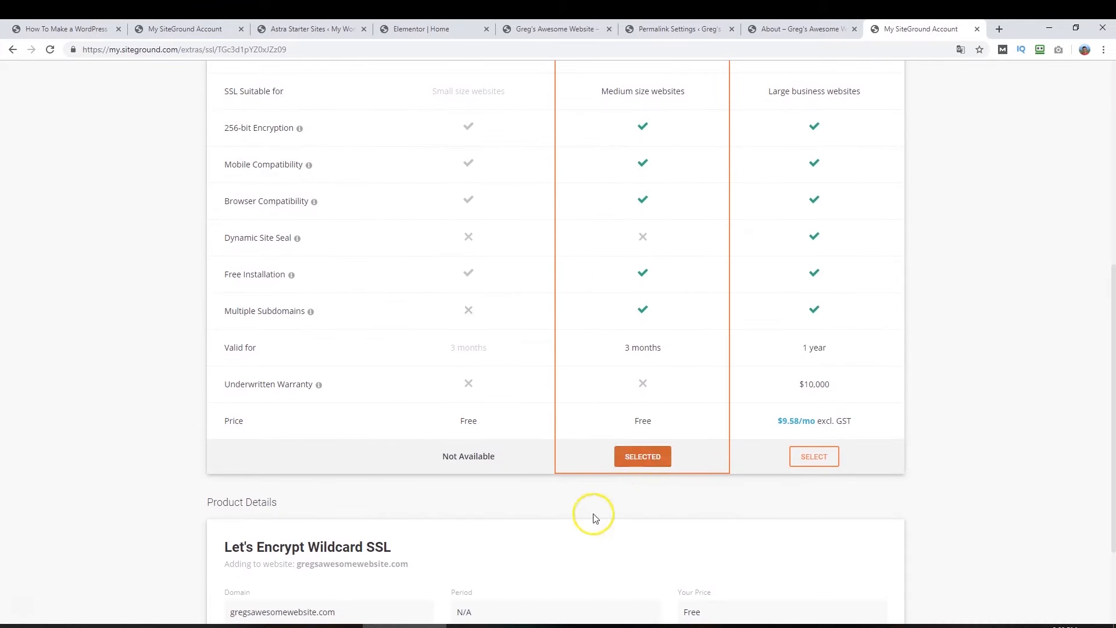
{"action": "scroll", "coordinate": [593, 515], "scroll_direction": "down", "scroll_amount": 2}
{"action": "double_click", "coordinate": [651, 304]}
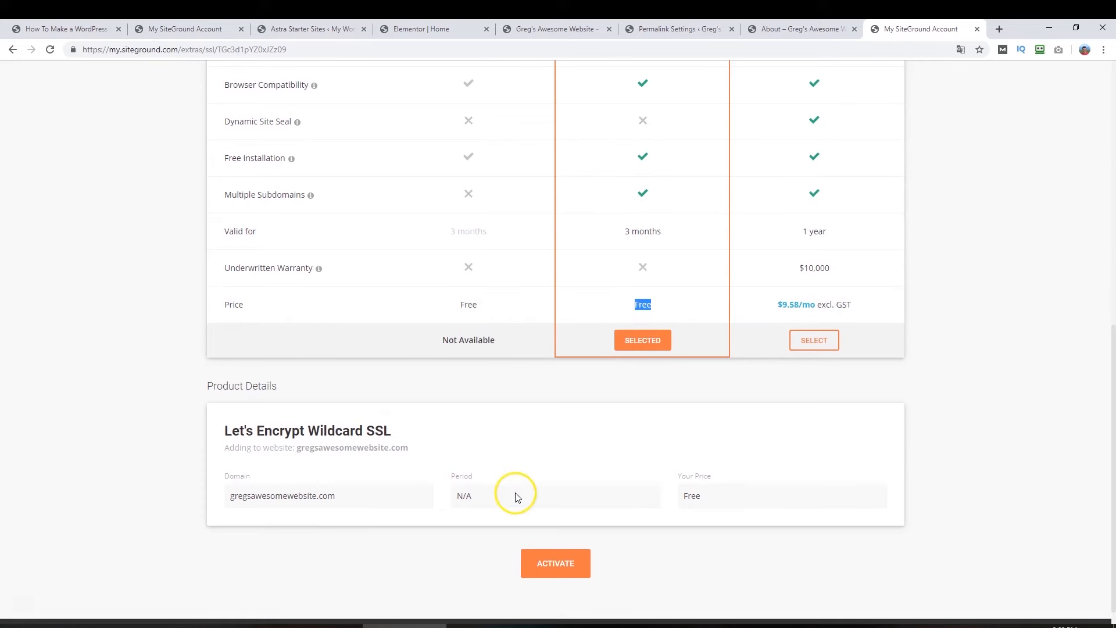
{"action": "left_click", "coordinate": [728, 505]}
{"action": "left_click", "coordinate": [569, 573]}
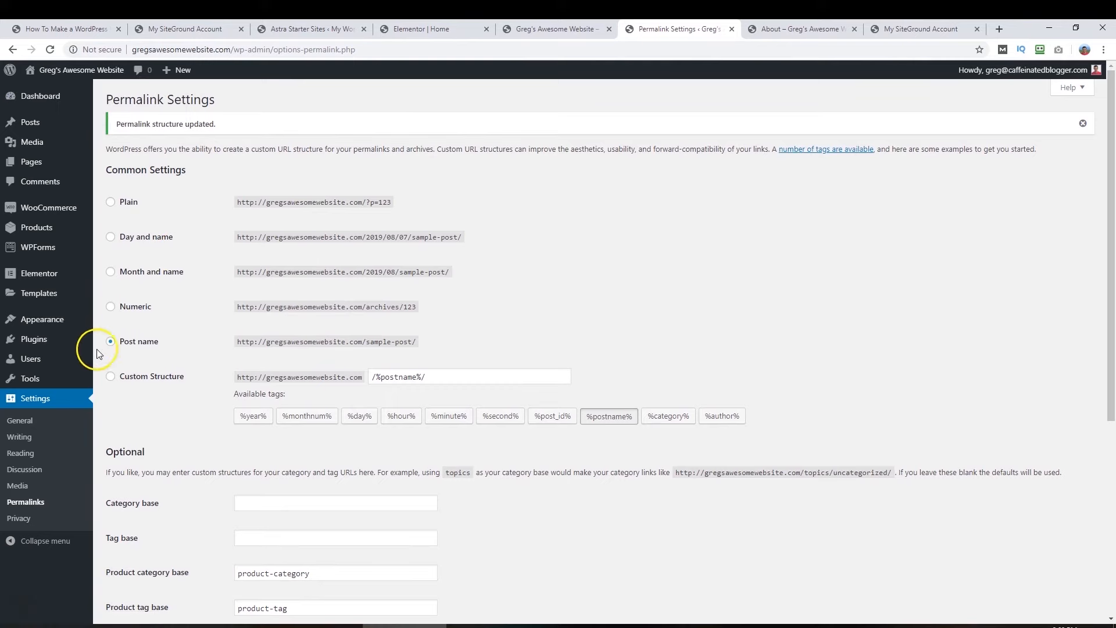
- In the site's WordPress admin, find, install and activate the Really Simple SSL plugin, and activate SSL through it
{"action": "mouse_move", "coordinate": [35, 348]}
{"action": "left_click", "coordinate": [114, 349]}
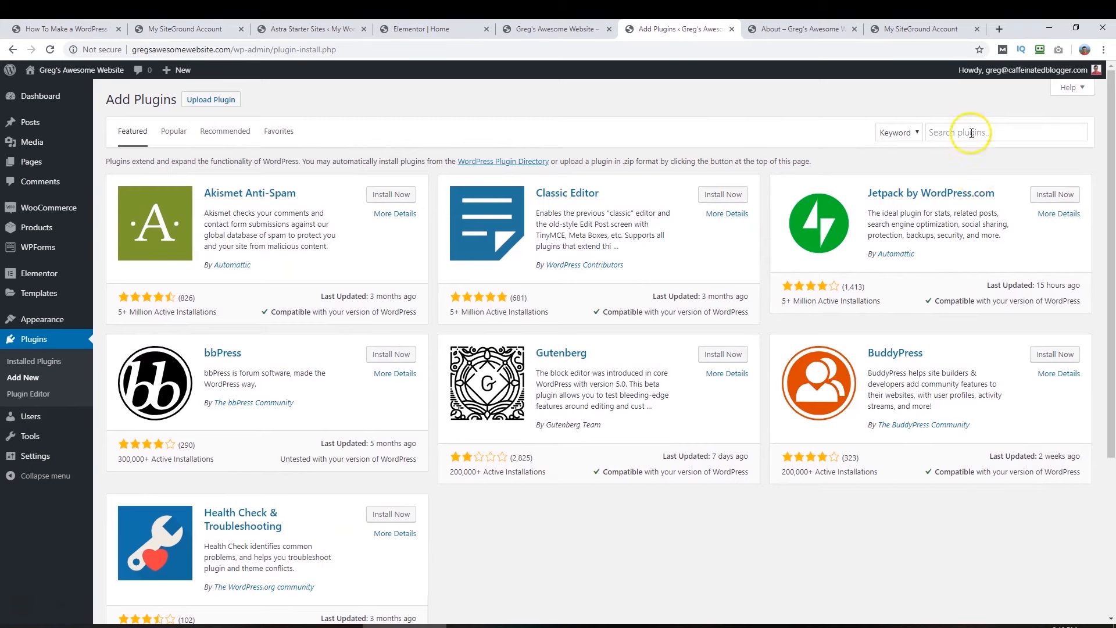
{"action": "left_click", "coordinate": [967, 131]}
{"action": "type", "text": "really simple ssl"}
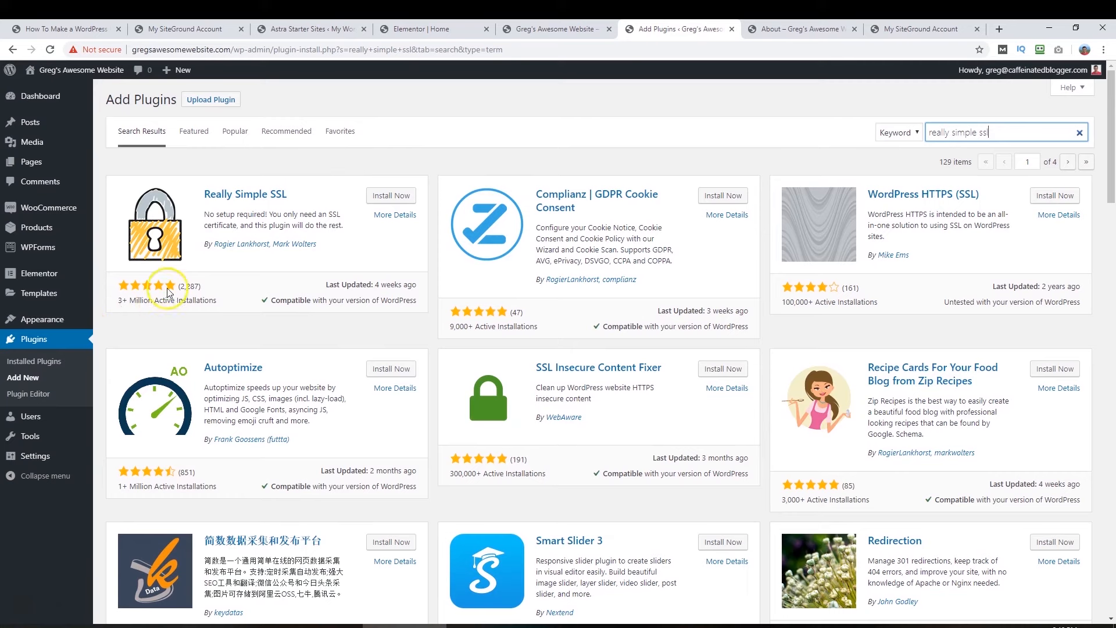
{"action": "left_click", "coordinate": [392, 196]}
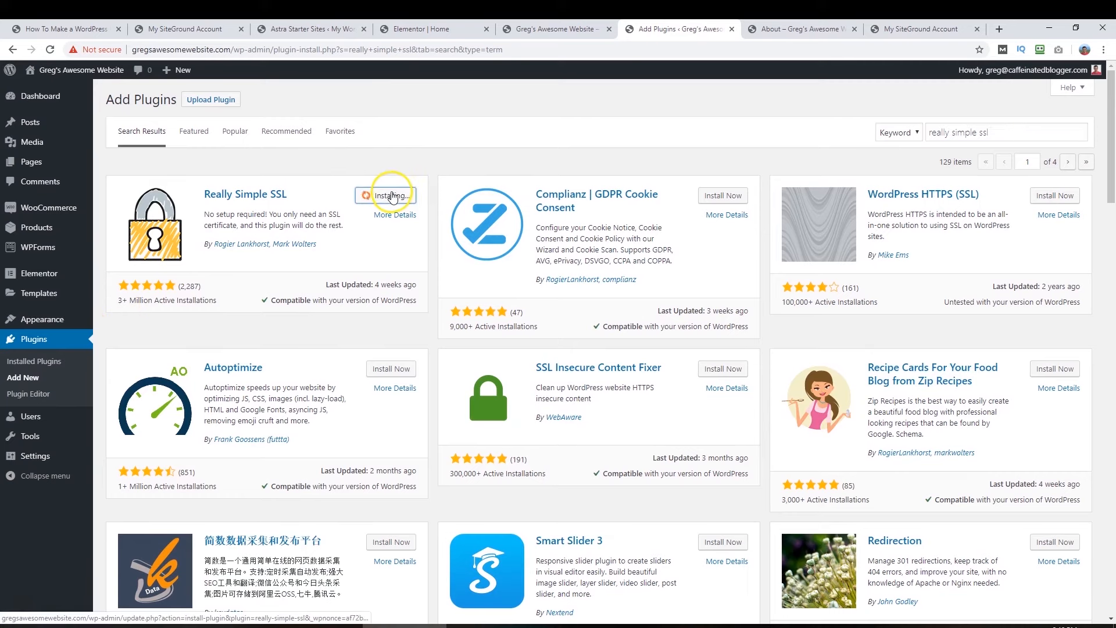
{"action": "left_click", "coordinate": [405, 198]}
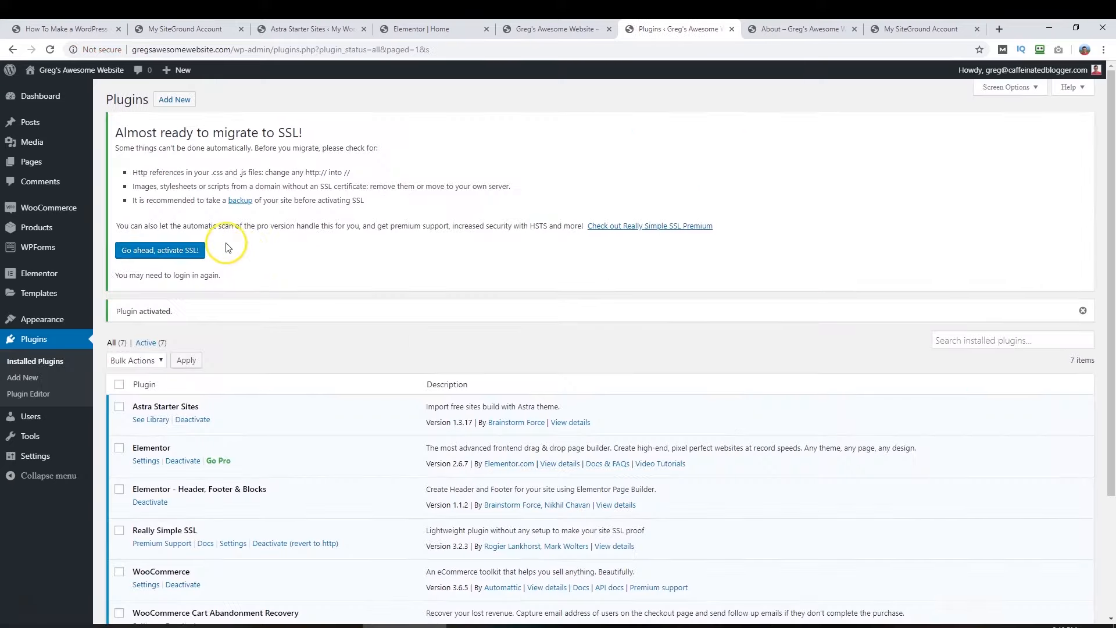
{"action": "left_click", "coordinate": [159, 251]}
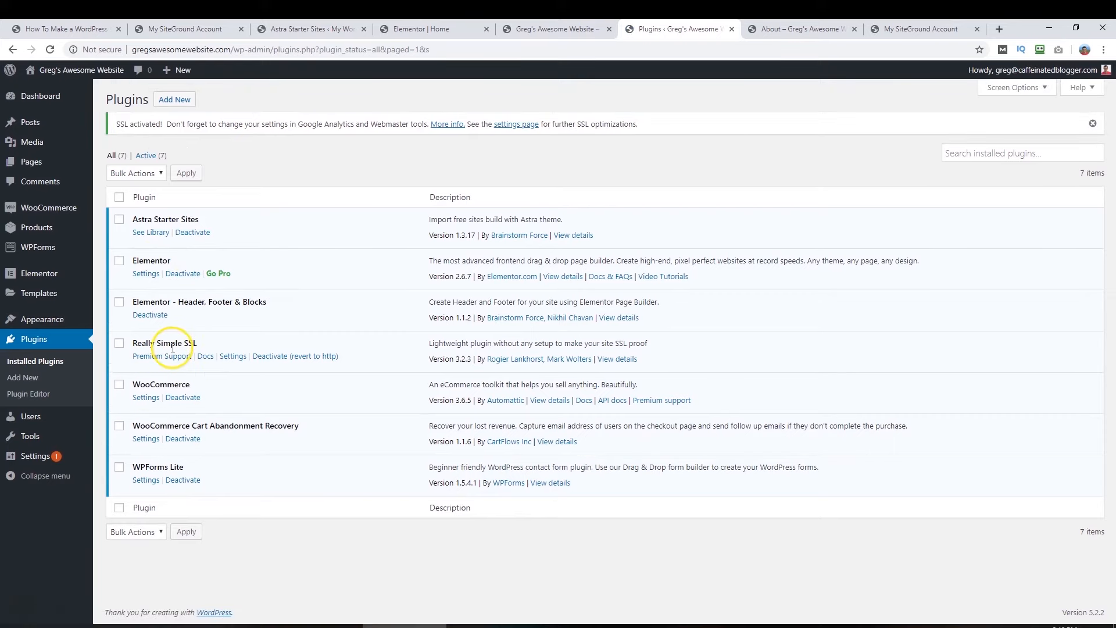
- Reload the About page and check its address for the padlock and the https prefix
{"action": "key", "text": "ctrl+Tab"}
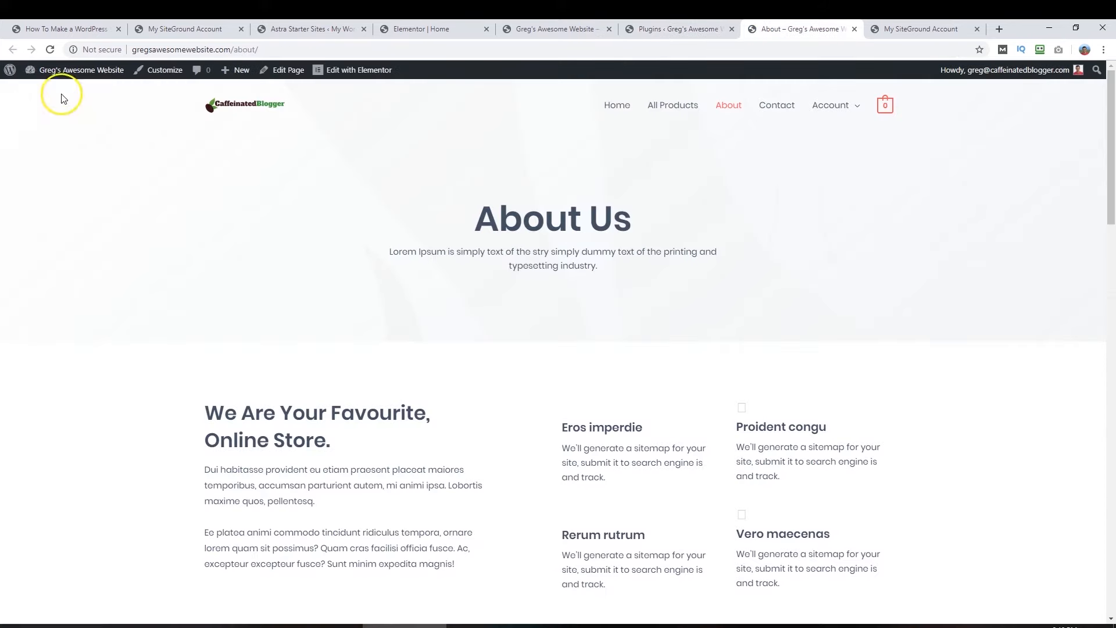
{"action": "left_click", "coordinate": [50, 51]}
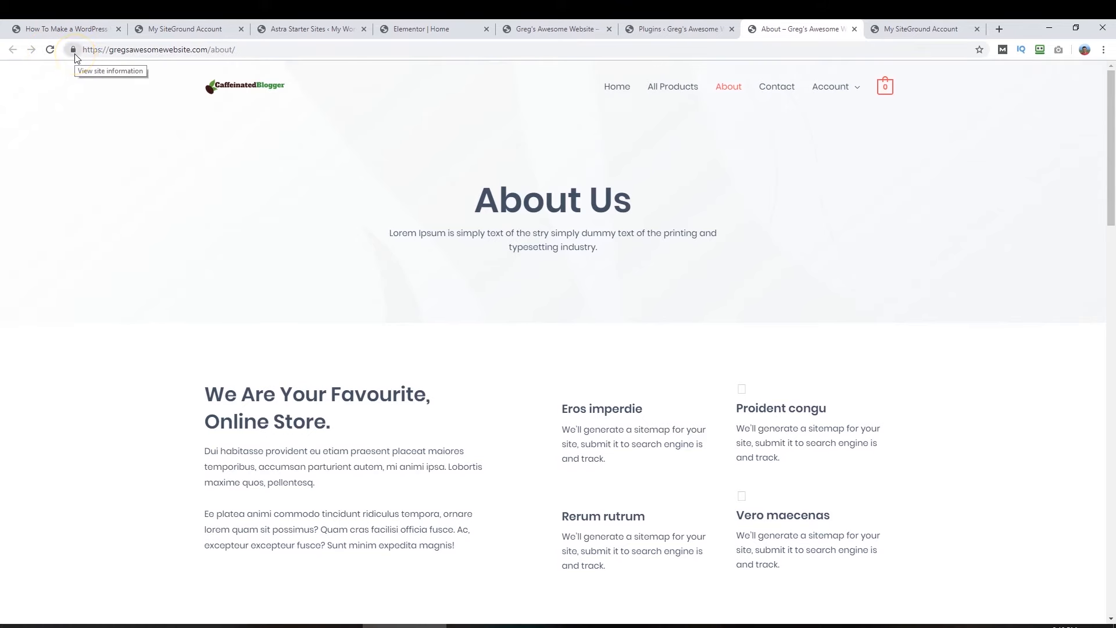
{"action": "left_click", "coordinate": [102, 52]}
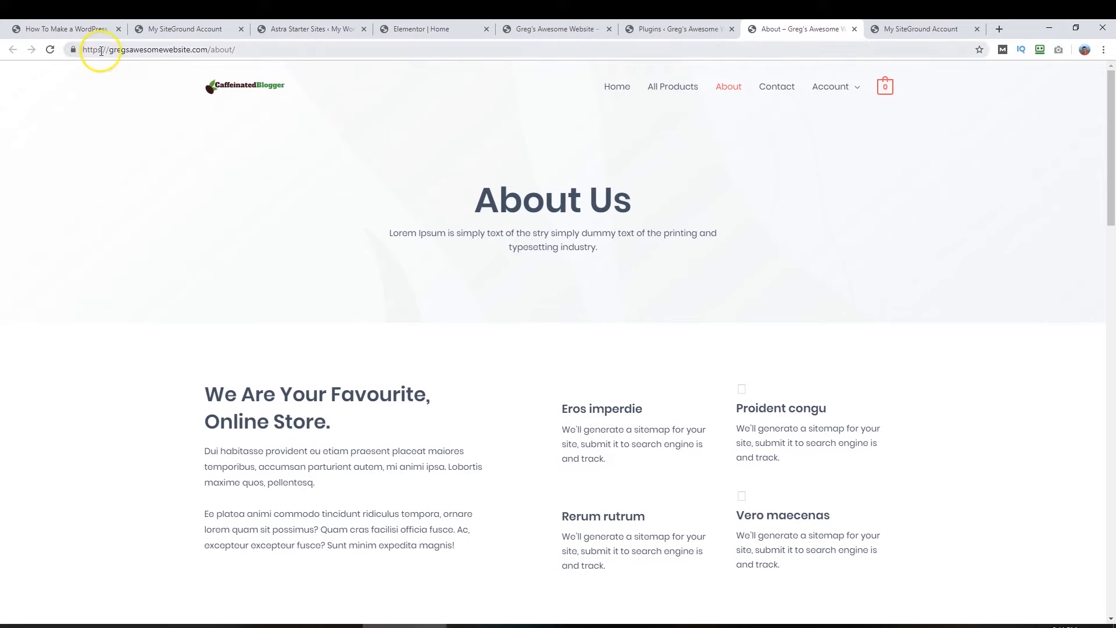
{"action": "left_click_drag", "start_coordinate": [101, 51], "coordinate": [75, 50]}
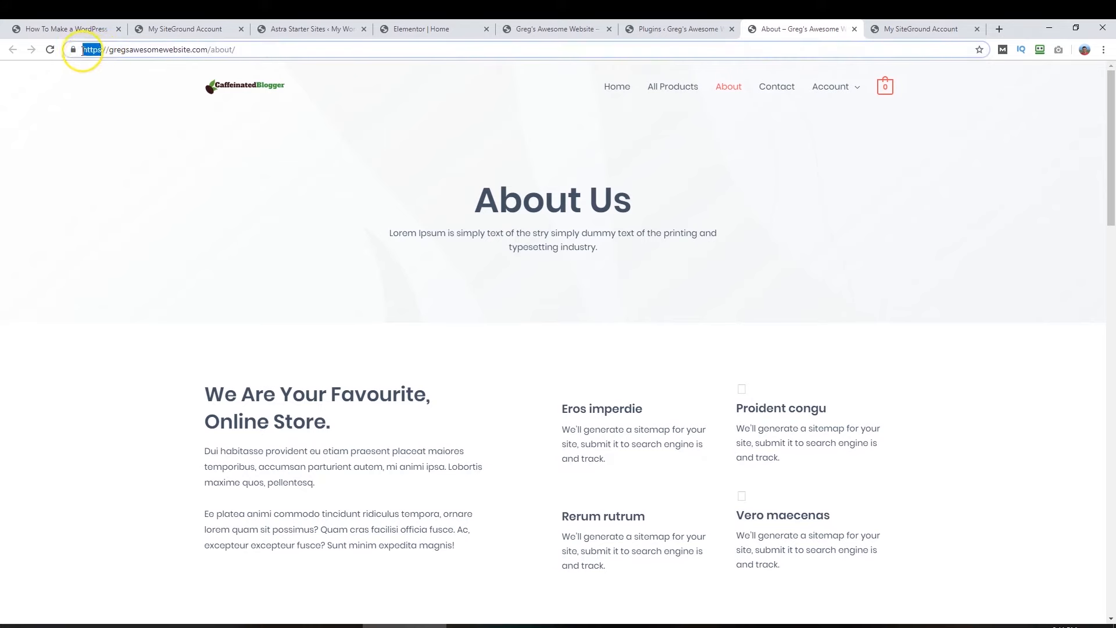
{"action": "left_click", "coordinate": [81, 124]}
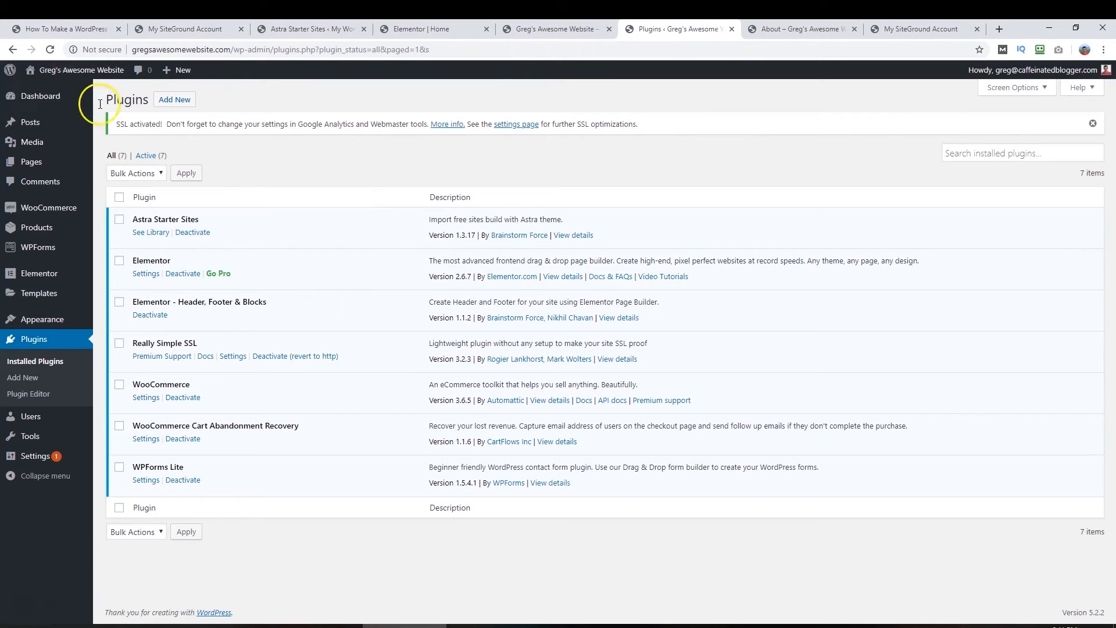
{"action": "left_click", "coordinate": [51, 52]}
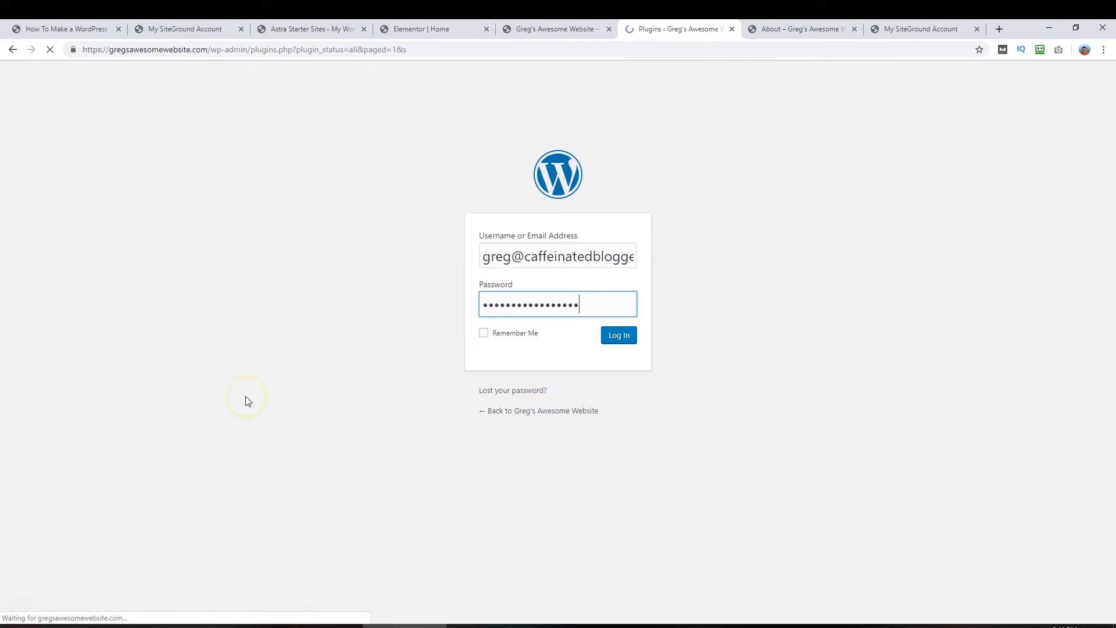
{"action": "mouse_move", "coordinate": [46, 467]}
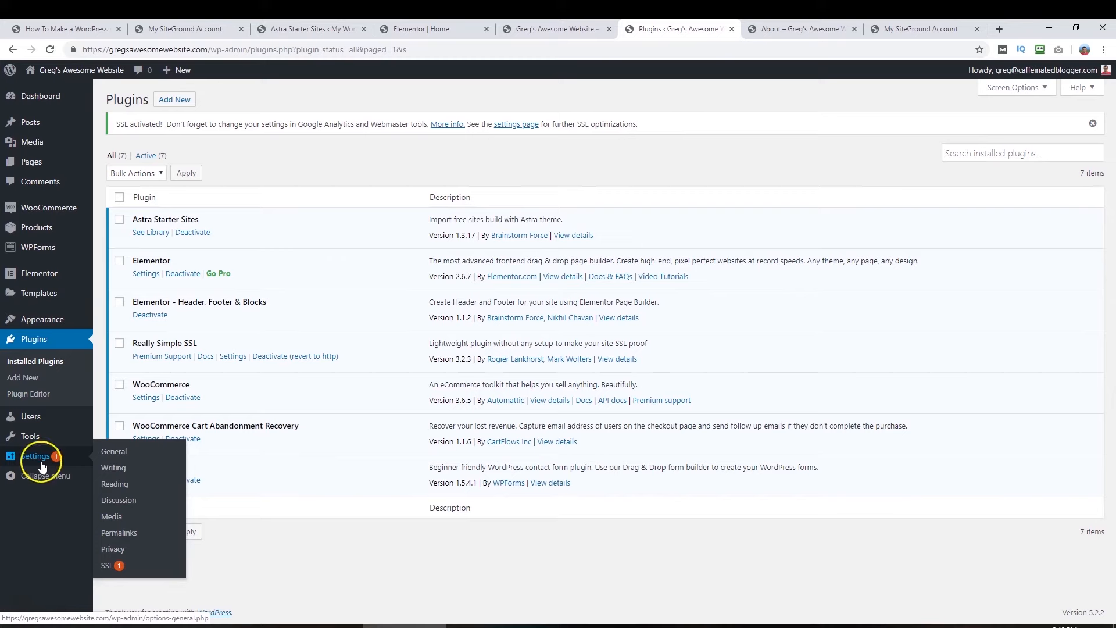
{"action": "left_click", "coordinate": [41, 463]}
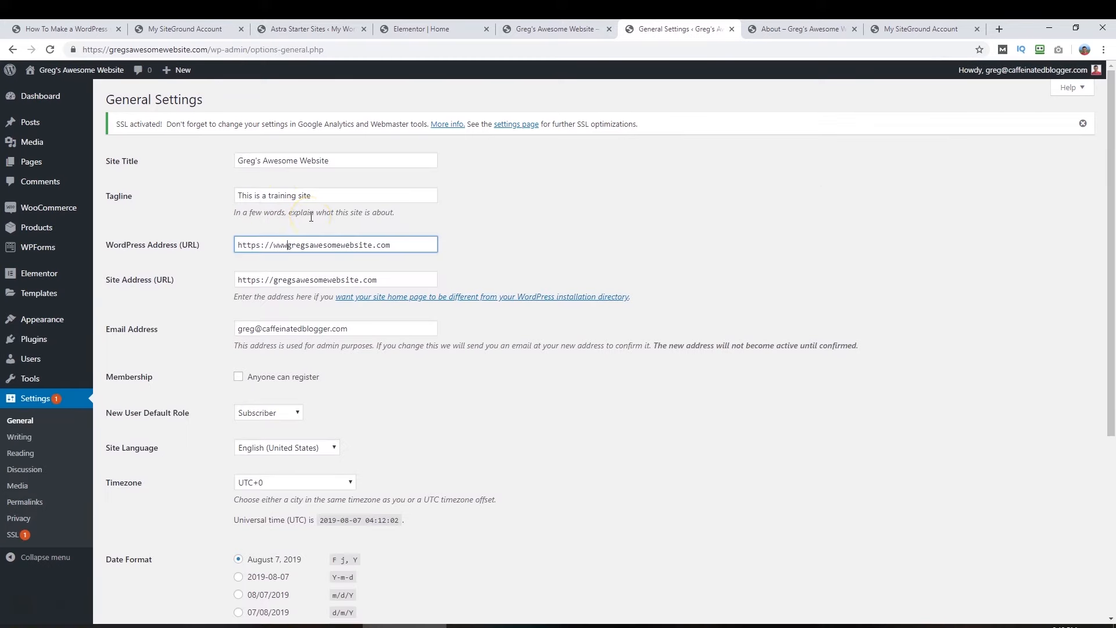
{"action": "left_click", "coordinate": [279, 283]}
{"action": "type", "text": "www."}
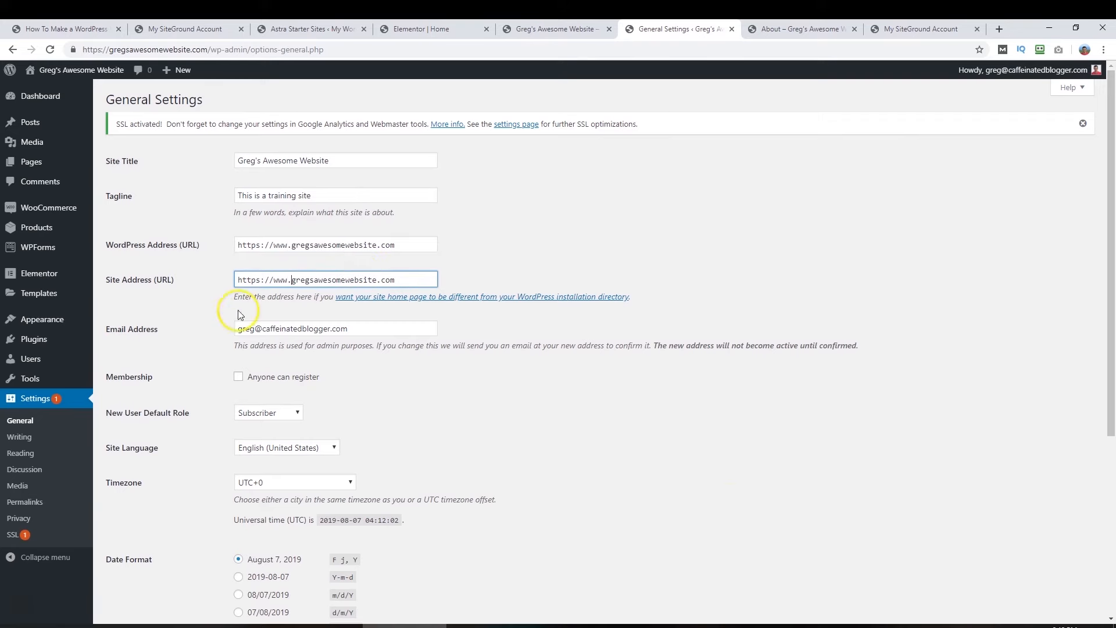
{"action": "scroll", "coordinate": [183, 389], "scroll_direction": "down", "scroll_amount": 5}
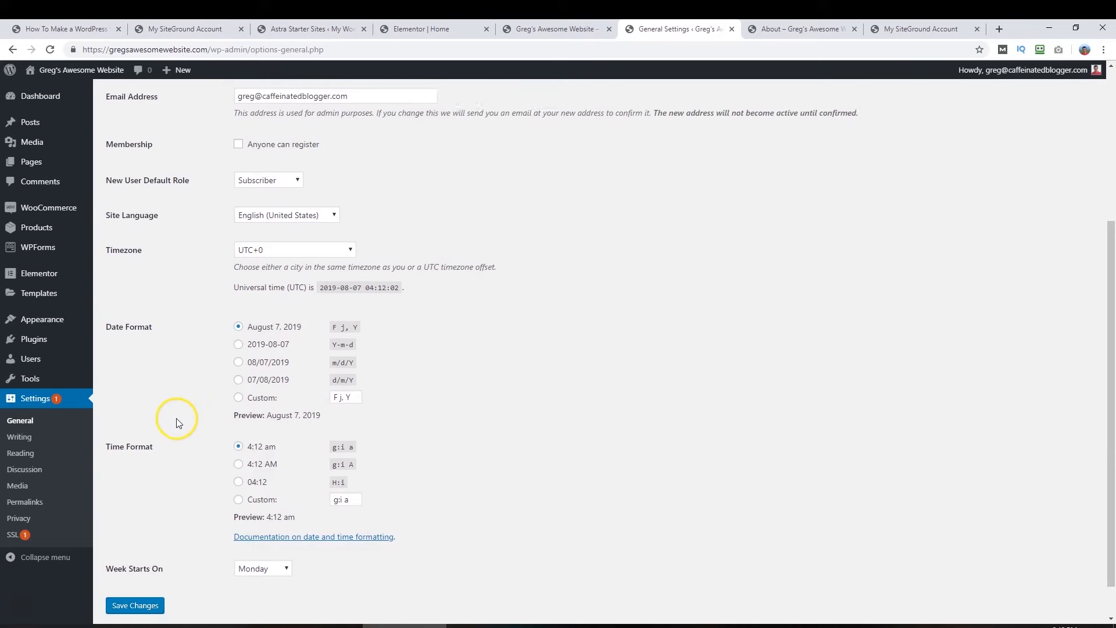
{"action": "left_click", "coordinate": [133, 567]}
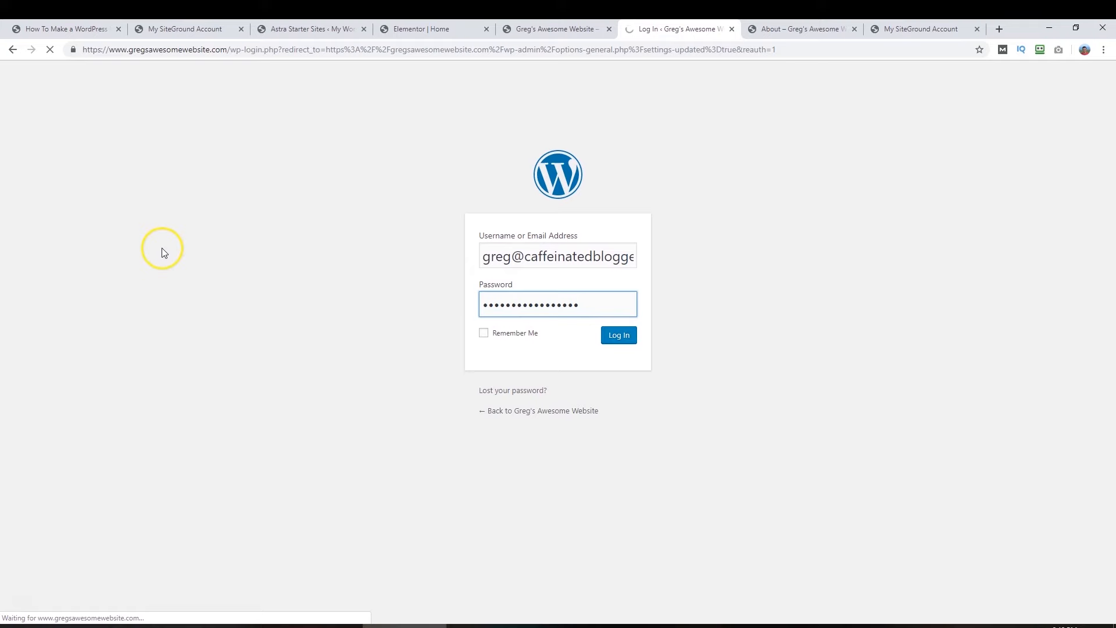
{"action": "key", "text": "Return"}
- Reload the site and examine the homepage's featured products and the Black Printed Coffee Mug product page
{"action": "key", "text": "ctrl+Tab"}
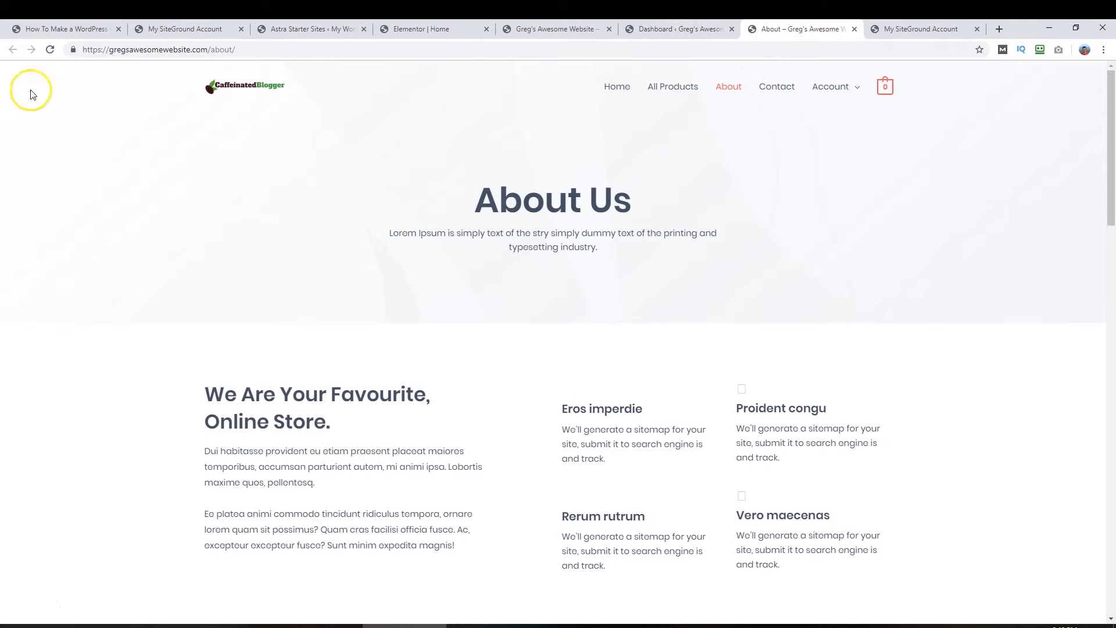
{"action": "left_click", "coordinate": [50, 50]}
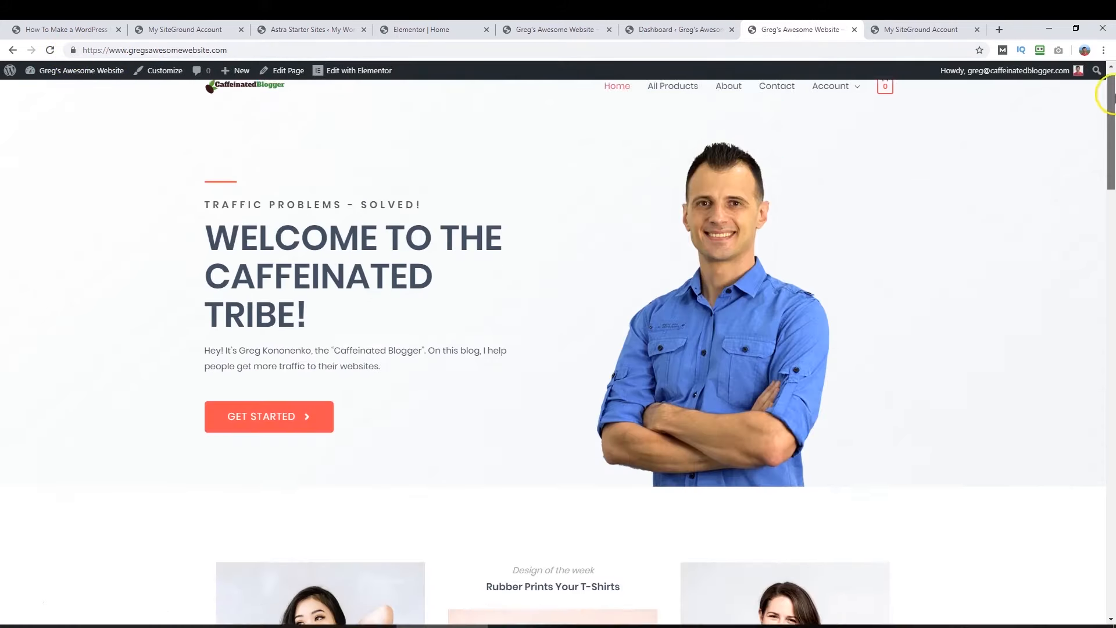
{"action": "left_click_drag", "start_coordinate": [1111, 96], "coordinate": [1104, 268]}
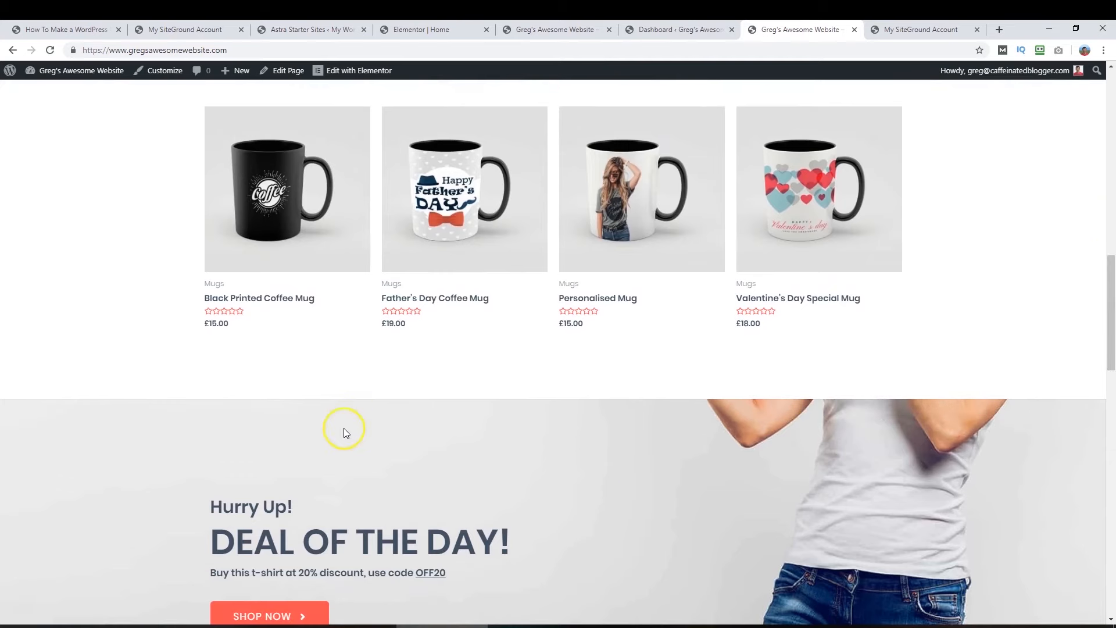
{"action": "scroll", "coordinate": [343, 428], "scroll_direction": "up", "scroll_amount": 2}
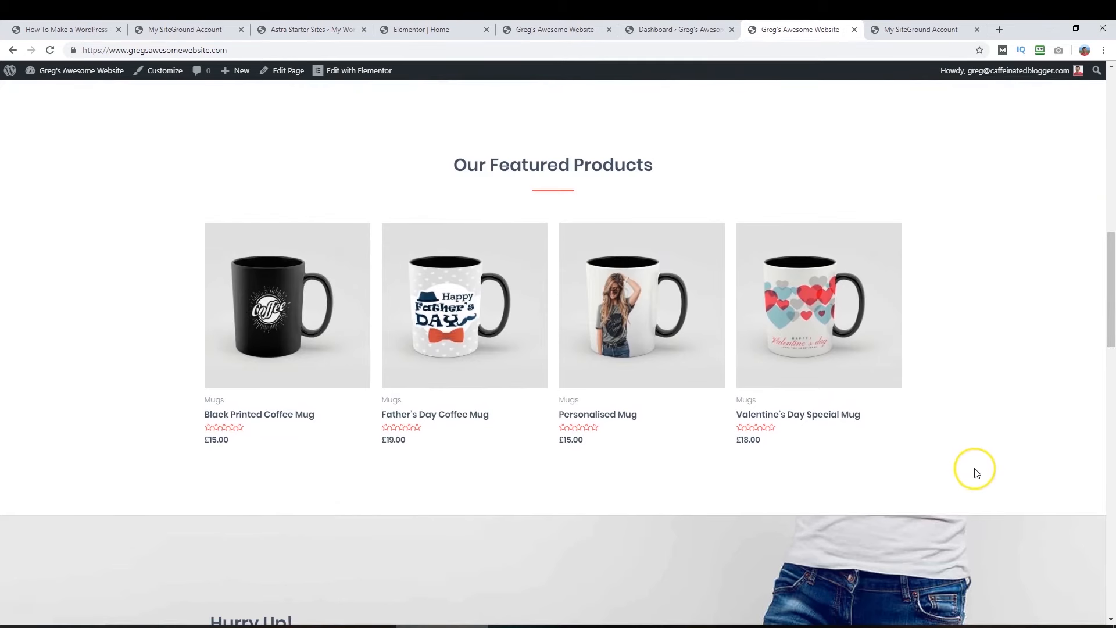
{"action": "left_click", "coordinate": [288, 423]}
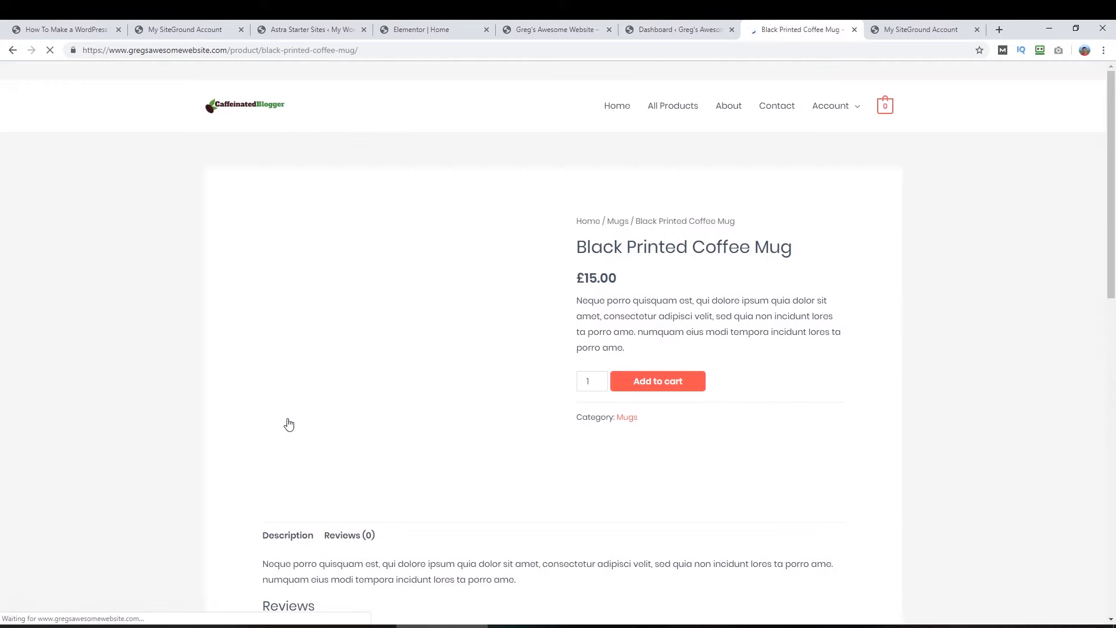
{"action": "left_click_drag", "start_coordinate": [1112, 133], "coordinate": [1108, 176]}
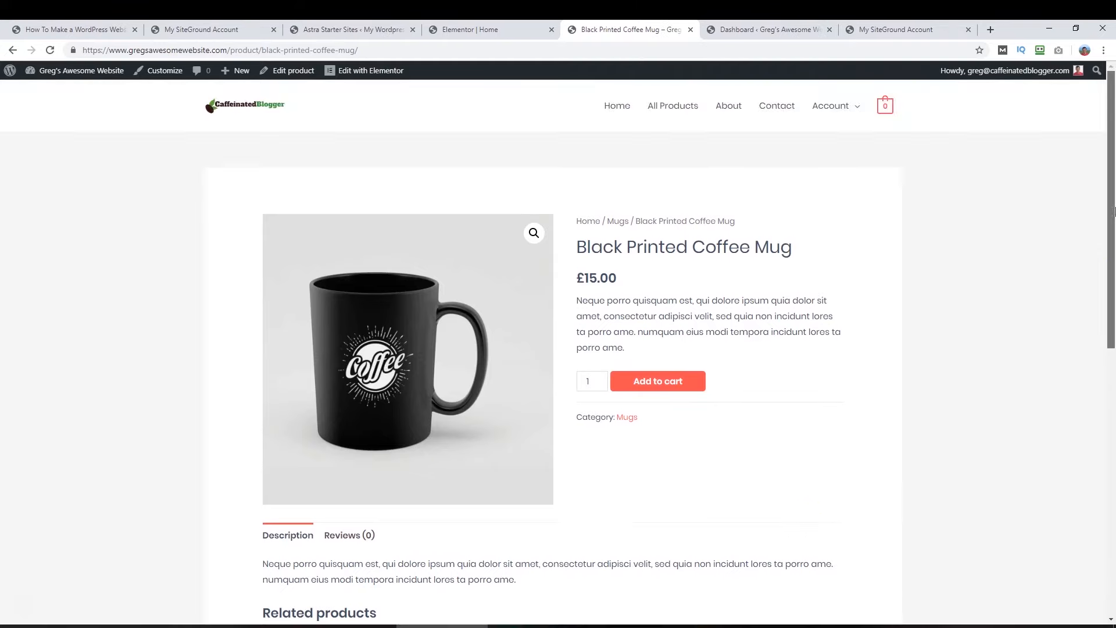
{"action": "mouse_move", "coordinate": [1112, 212]}
{"action": "left_mouse_down"}
{"action": "mouse_move", "coordinate": [1112, 378]}
{"action": "mouse_move", "coordinate": [1112, 212]}
{"action": "left_mouse_up"}
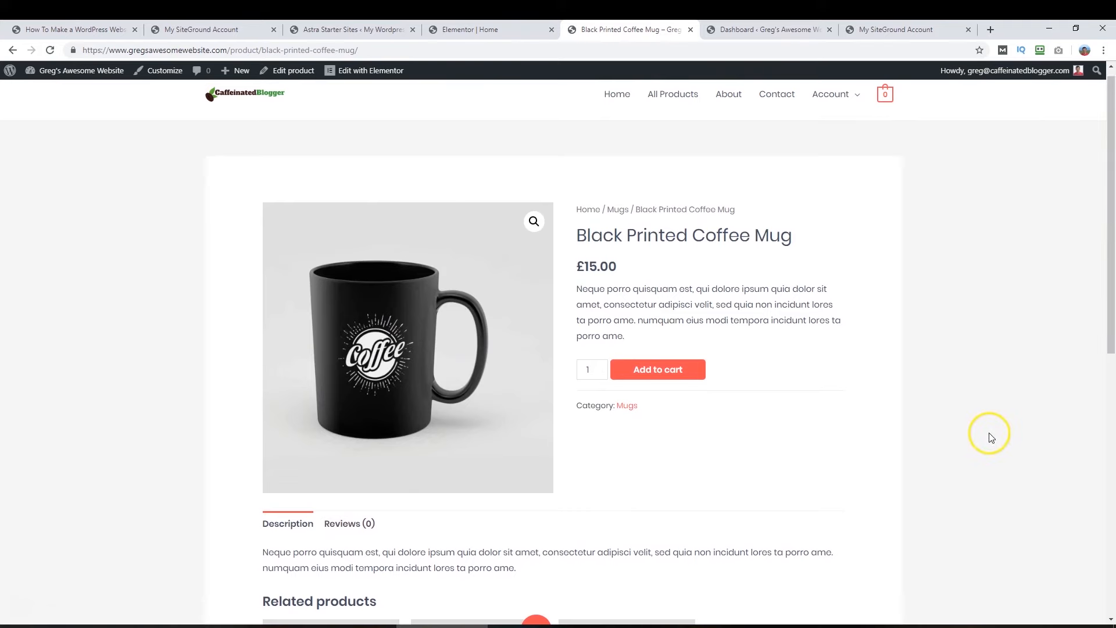
{"action": "scroll", "coordinate": [989, 439], "scroll_direction": "up", "scroll_amount": 1}
- In the site's WordPress admin, deactivate the WooCommerce and WooCommerce Cart Abandonment Recovery plugins together with a bulk action
{"action": "key", "text": "ctrl+Tab"}
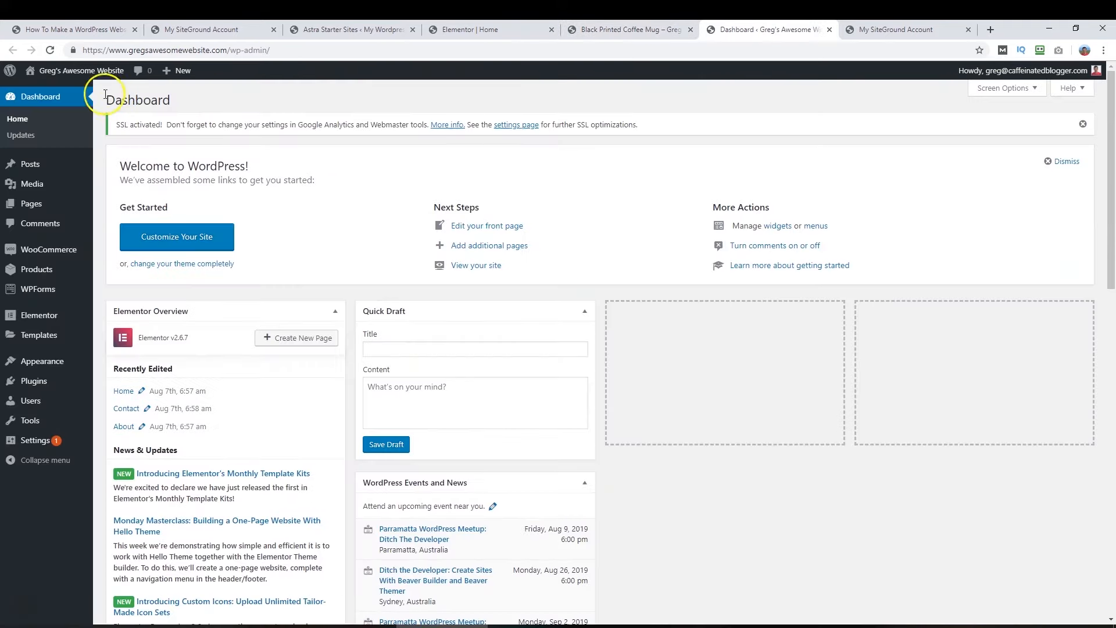
{"action": "mouse_move", "coordinate": [87, 182]}
{"action": "mouse_move", "coordinate": [44, 250]}
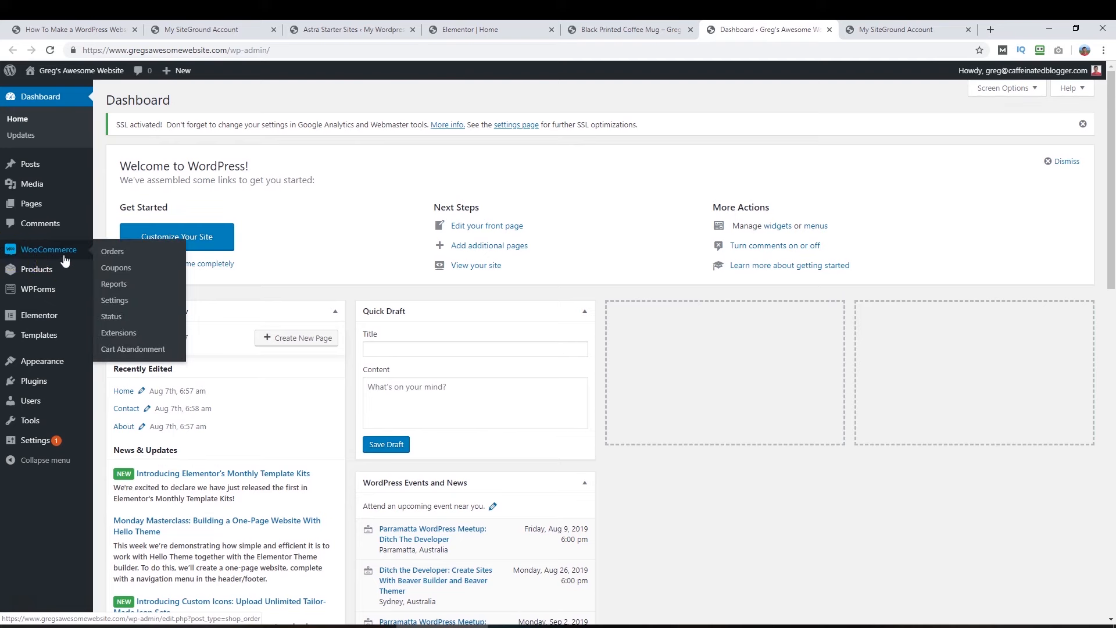
{"action": "left_click", "coordinate": [71, 255]}
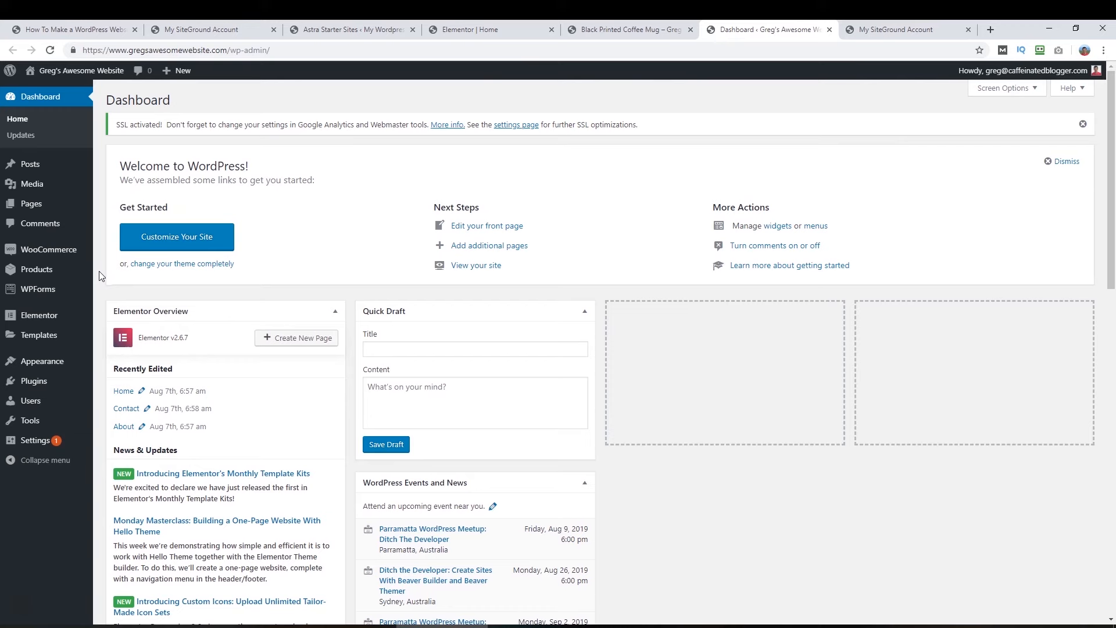
{"action": "left_click", "coordinate": [75, 259]}
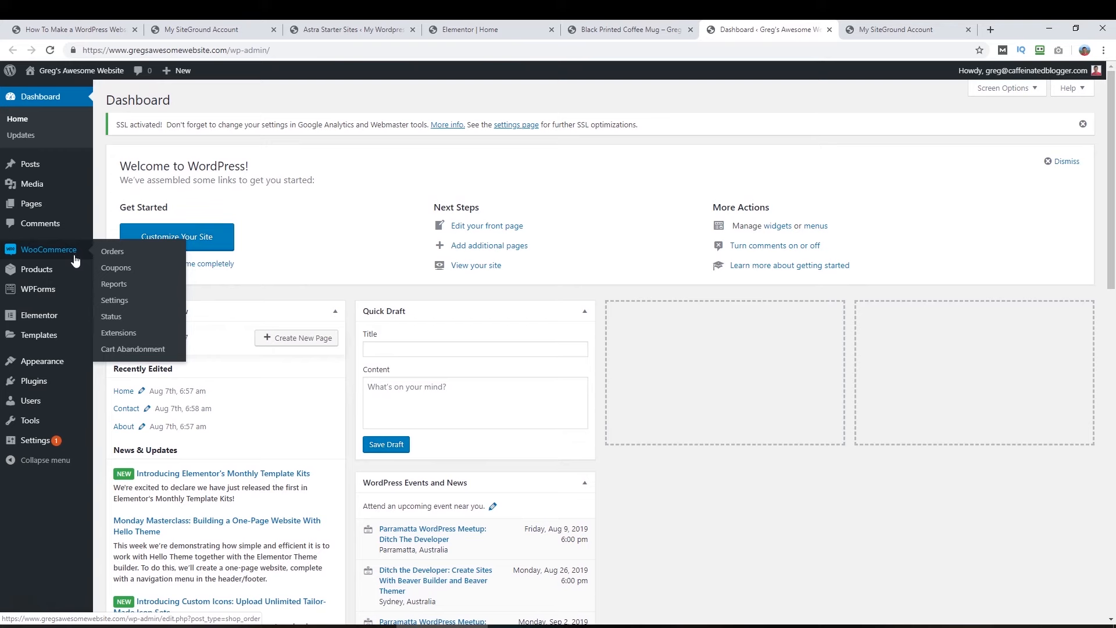
{"action": "mouse_move", "coordinate": [55, 377]}
{"action": "left_click", "coordinate": [122, 388]}
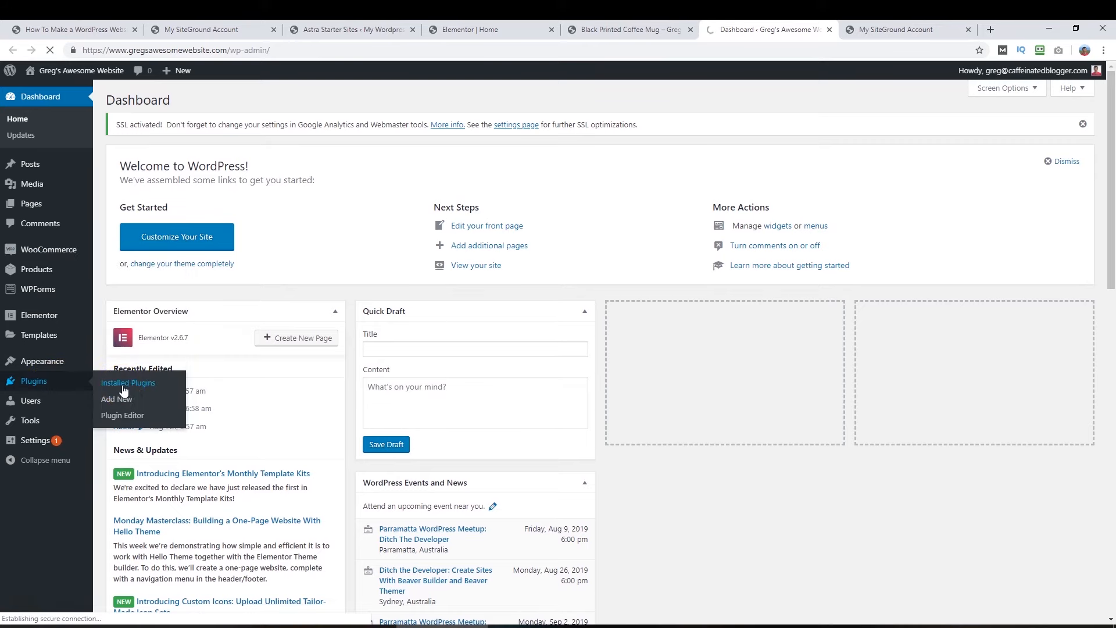
{"action": "left_click", "coordinate": [119, 427]}
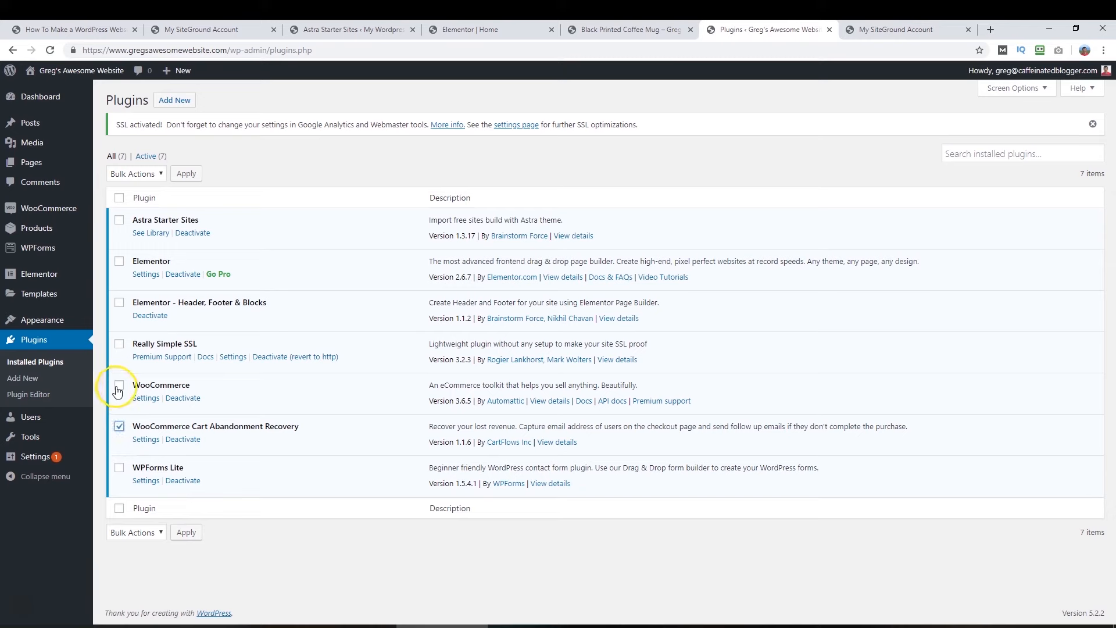
{"action": "left_click", "coordinate": [120, 387]}
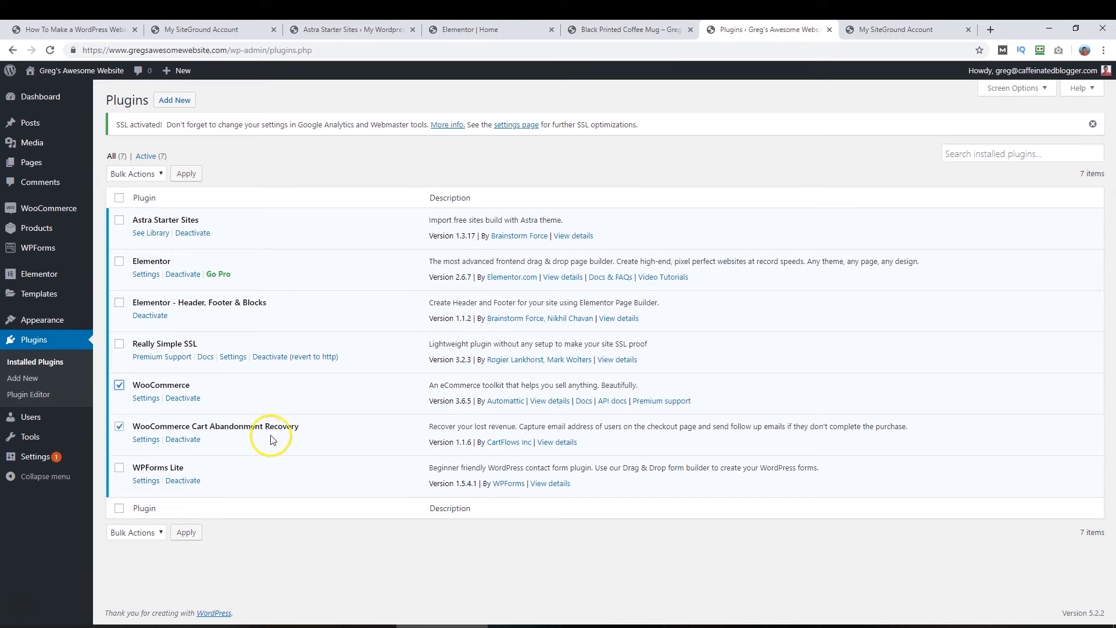
{"action": "left_click", "coordinate": [130, 174]}
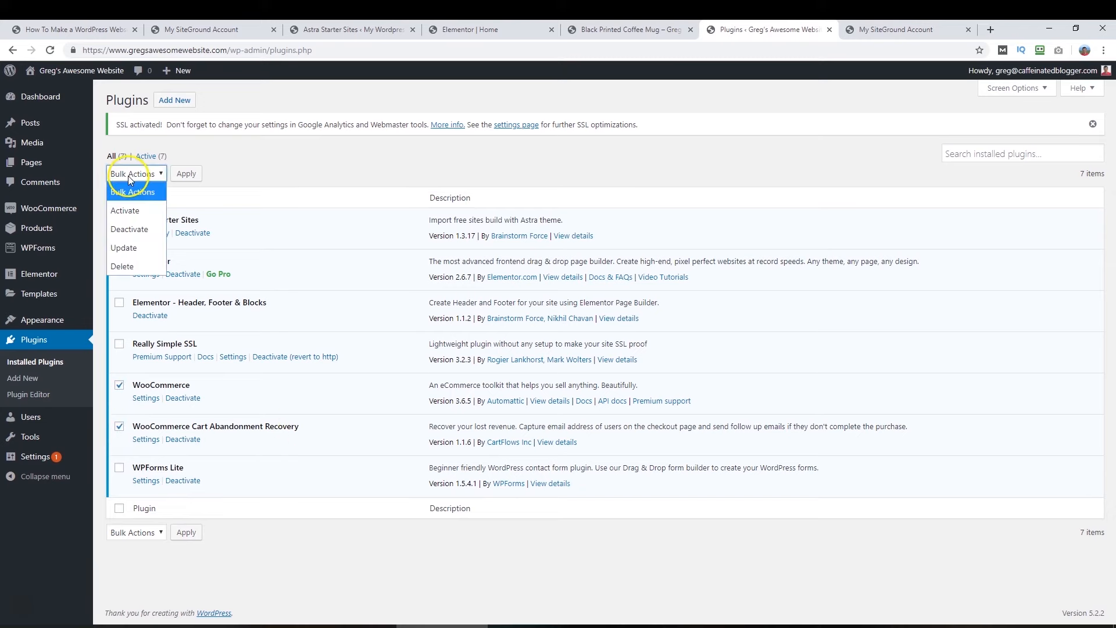
{"action": "left_click", "coordinate": [130, 219]}
{"action": "left_click", "coordinate": [186, 174]}
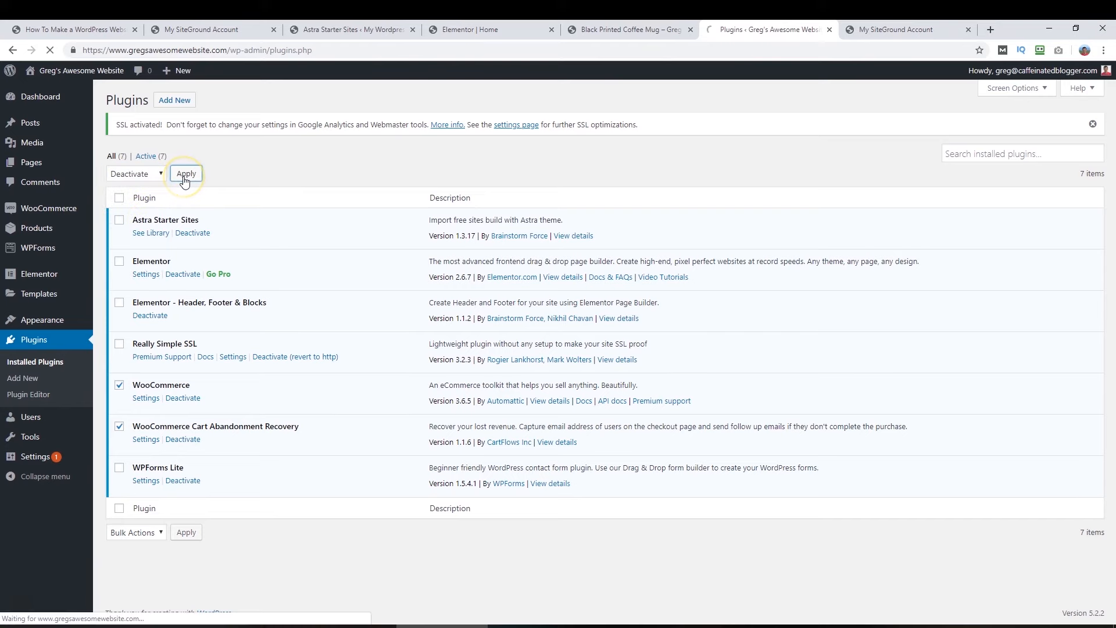
- Delete the deactivated WooCommerce and WooCommerce Cart Abandonment Recovery plugins together and confirm the deletion
{"action": "left_click", "coordinate": [120, 416]}
{"action": "left_click", "coordinate": [118, 458]}
{"action": "left_click", "coordinate": [135, 204]}
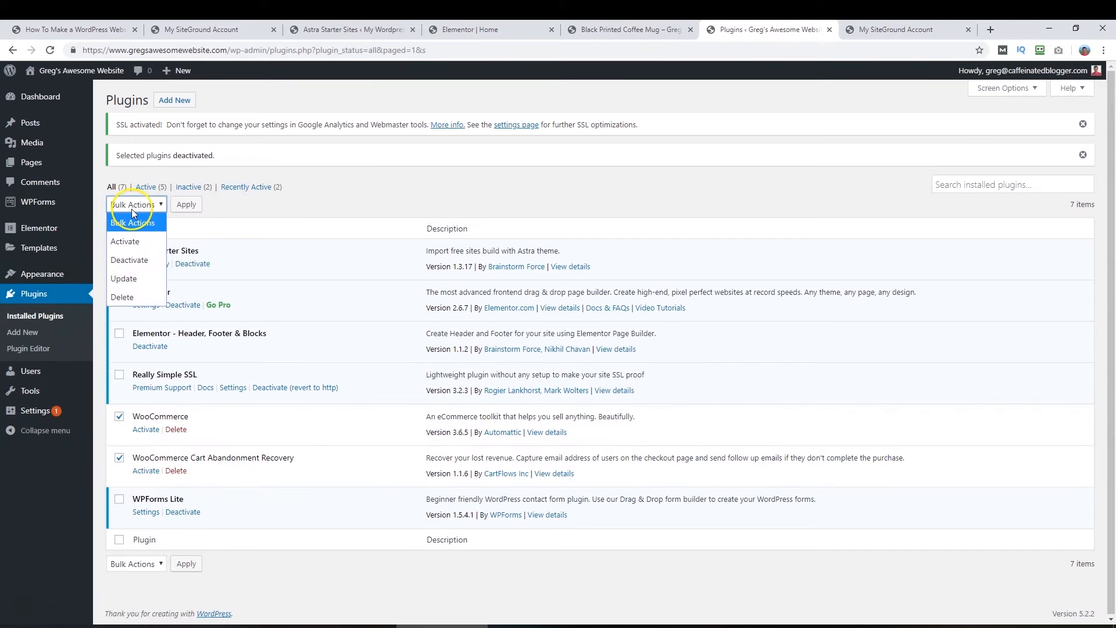
{"action": "left_click", "coordinate": [124, 293]}
{"action": "left_click", "coordinate": [180, 206]}
{"action": "key", "text": "Return"}
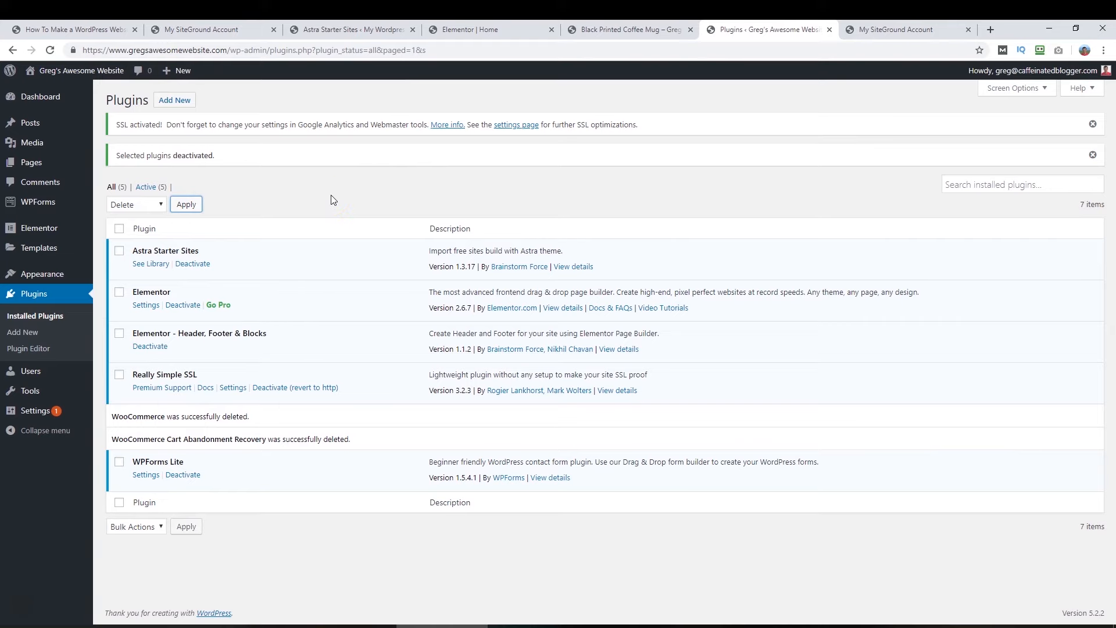
- Load the live homepage from the mug product page and examine its Our Featured Products section
{"action": "left_click", "coordinate": [616, 109]}
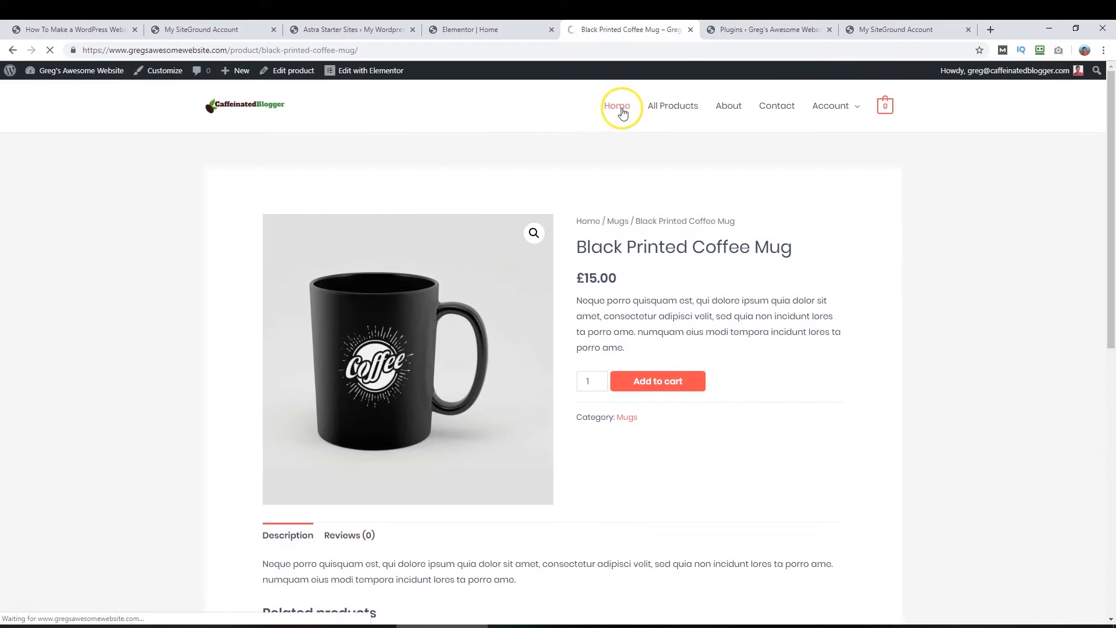
{"action": "scroll", "coordinate": [623, 274], "scroll_direction": "down", "scroll_amount": 7}
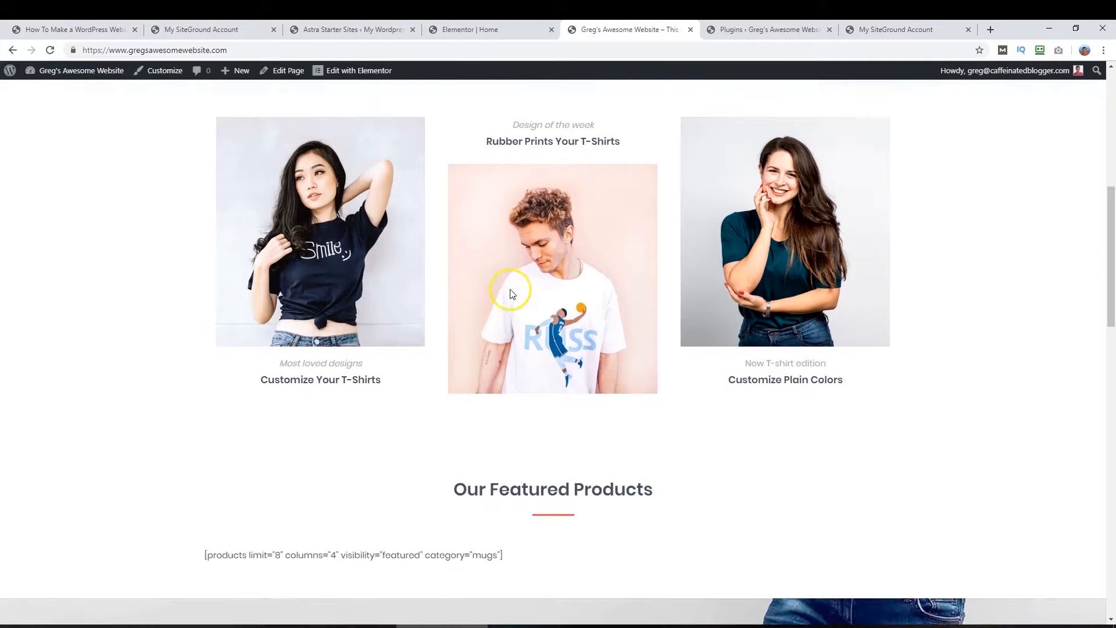
{"action": "scroll", "coordinate": [511, 293], "scroll_direction": "down", "scroll_amount": 2}
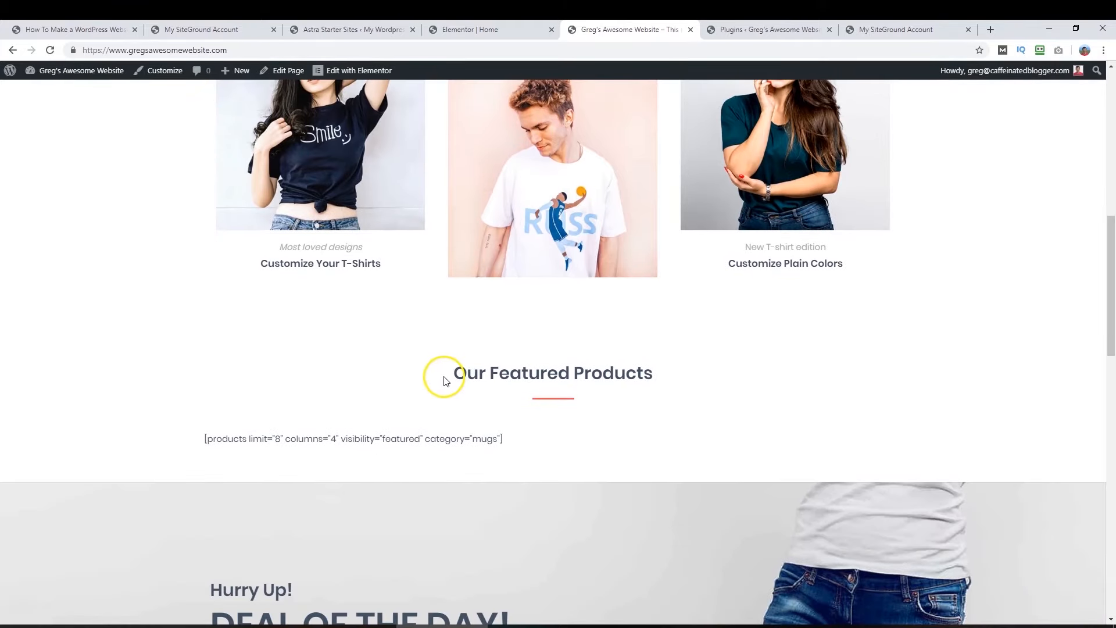
{"action": "left_click_drag", "start_coordinate": [195, 442], "coordinate": [323, 446]}
{"action": "left_click", "coordinate": [372, 449]}
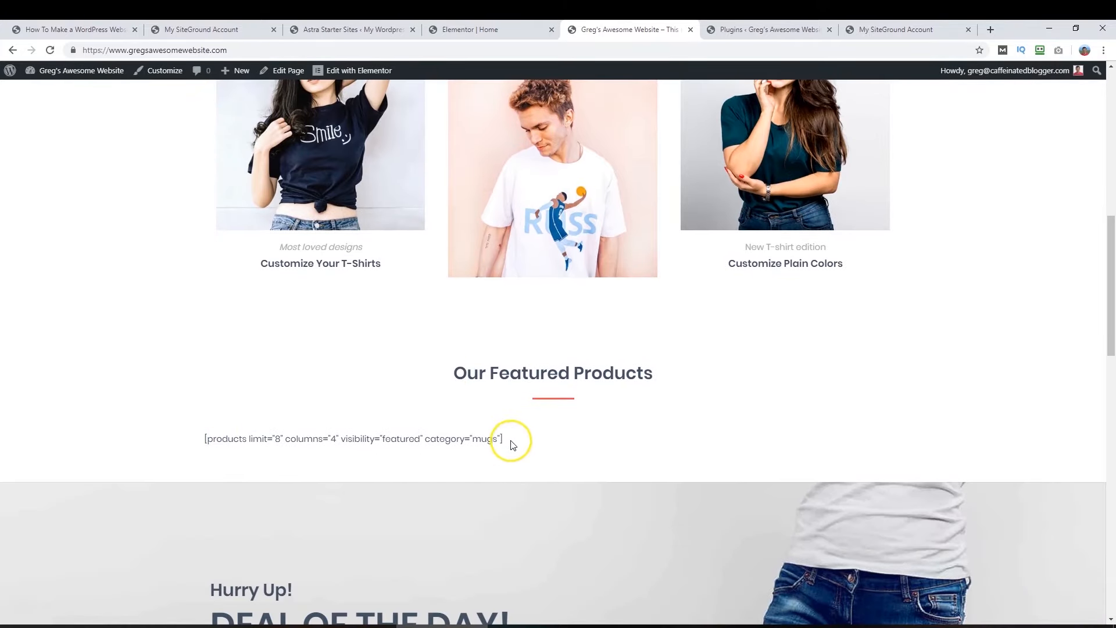
{"action": "left_click_drag", "start_coordinate": [510, 444], "coordinate": [206, 439]}
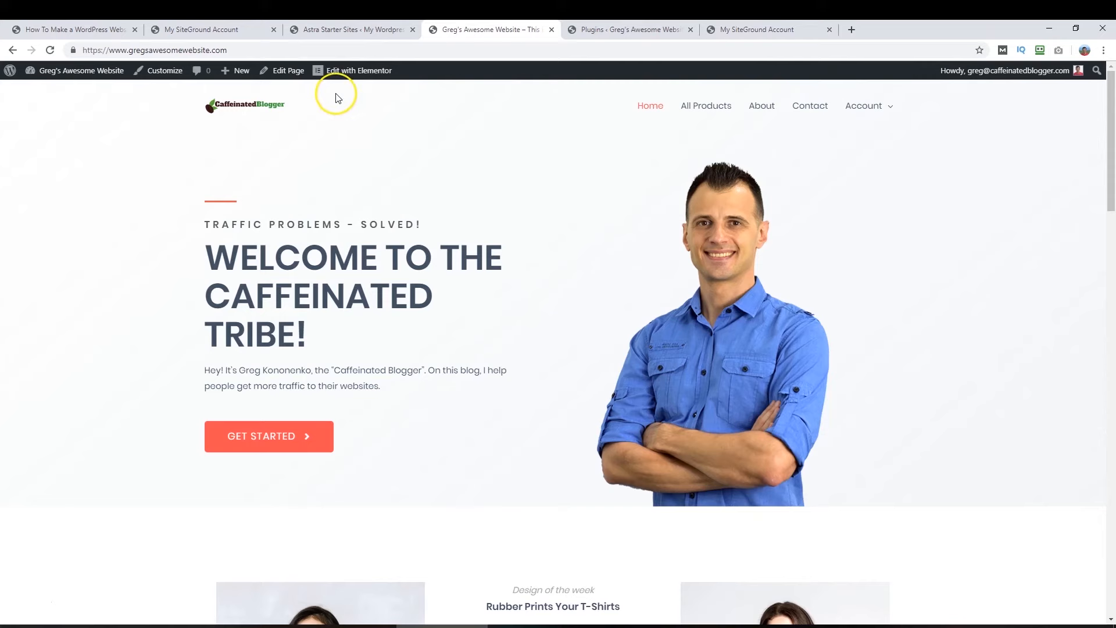
- Open the homepage in Elementor and replace the "Our Featured Products" heading text with "Who are we?"
{"action": "mouse_move", "coordinate": [332, 70]}
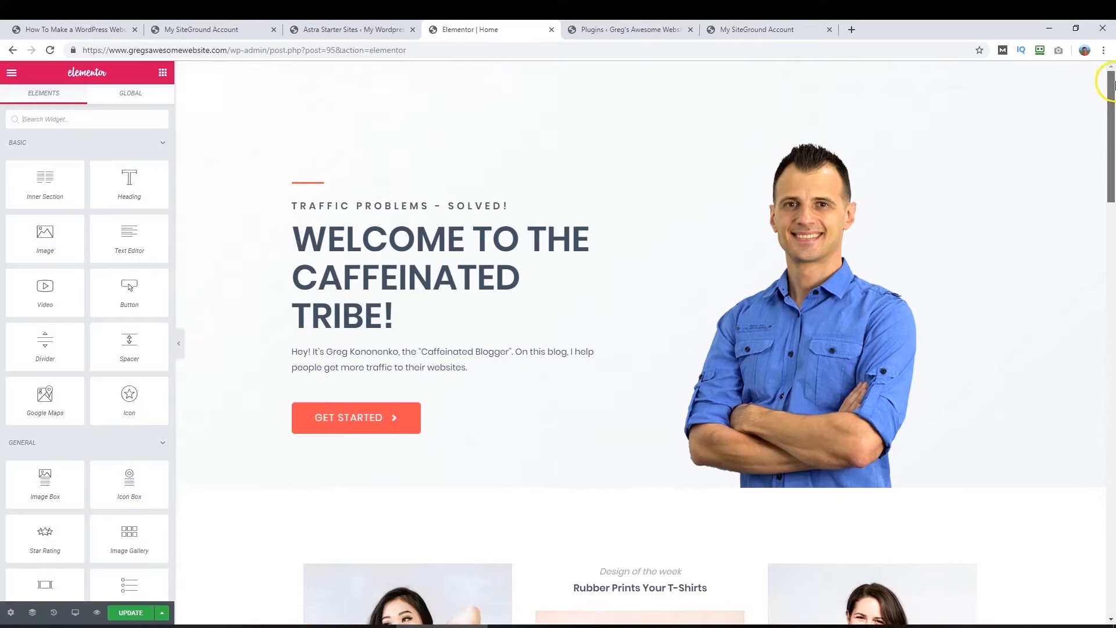
{"action": "left_click_drag", "start_coordinate": [1109, 74], "coordinate": [1109, 241]}
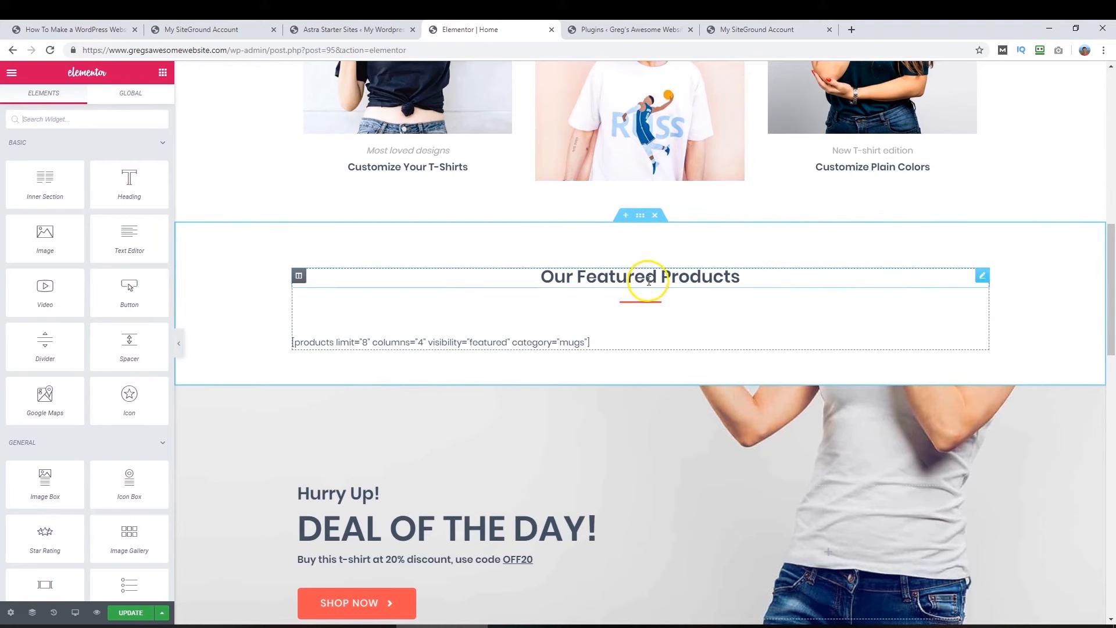
{"action": "scroll", "coordinate": [515, 395], "scroll_direction": "down", "scroll_amount": 1}
{"action": "left_click", "coordinate": [622, 218]}
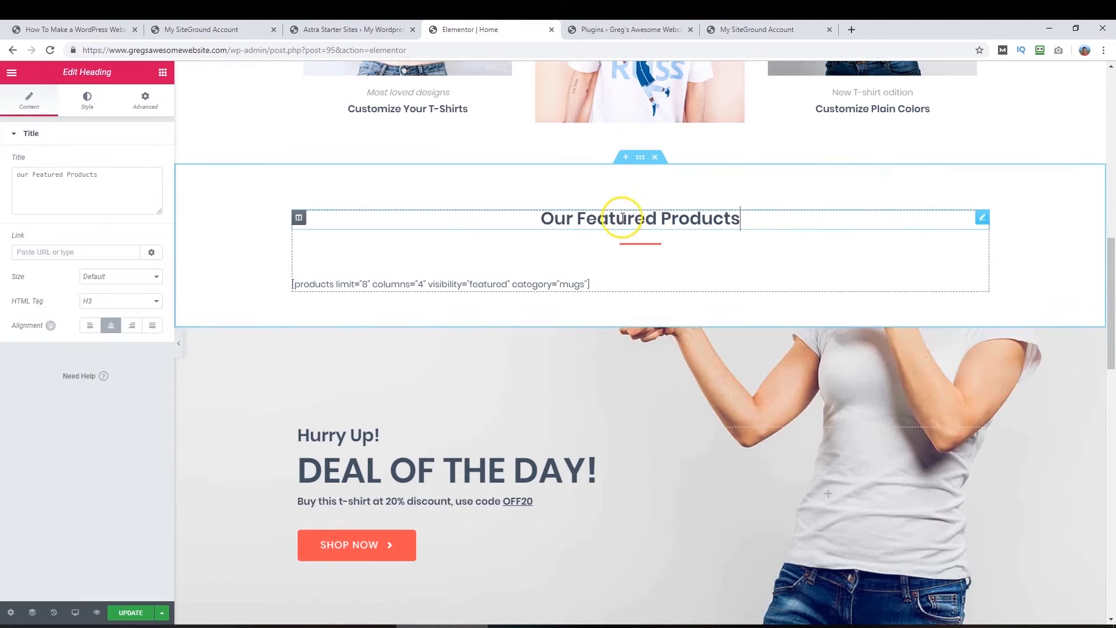
{"action": "triple_click", "coordinate": [652, 216]}
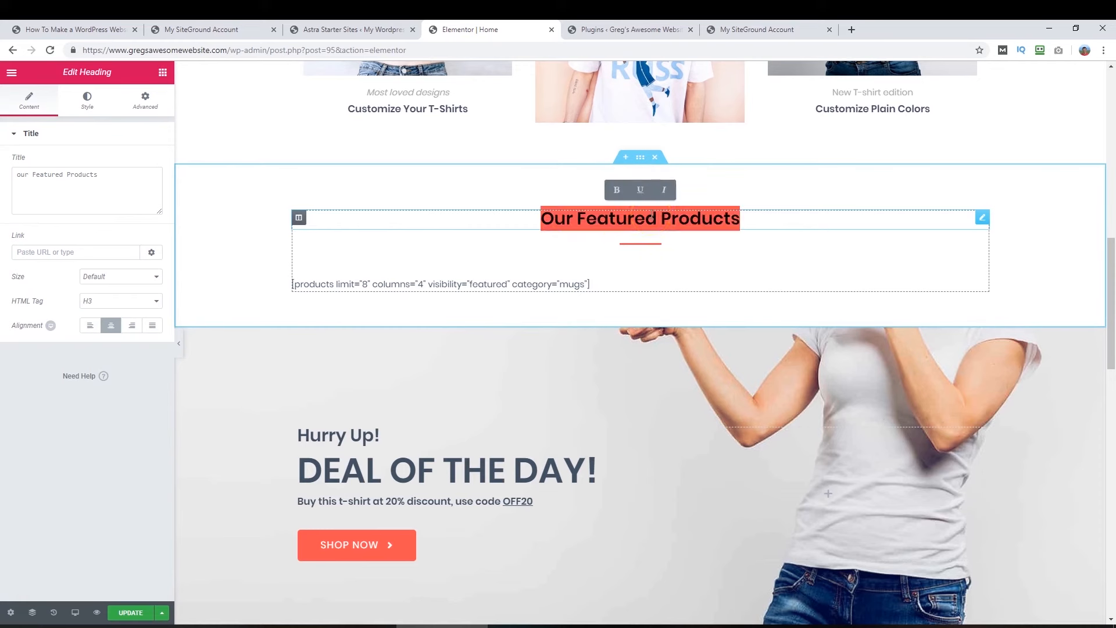
{"action": "type", "text": "About"}
{"action": "key", "text": "BackSpace"}
{"action": "key", "text": "BackSpace"}
{"action": "key", "text": "BackSpace"}
{"action": "key", "text": "BackSpace"}
{"action": "key", "text": "BackSpace"}
{"action": "type", "text": "Who are we?"}
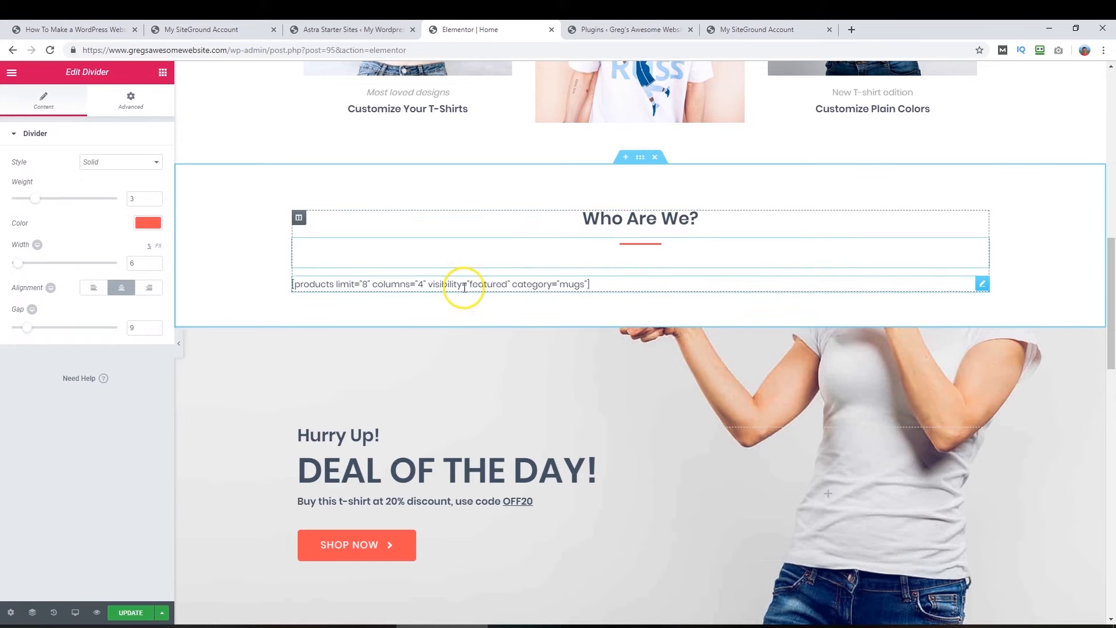
- Delete the products shortcode widget below the "Who Are We?" heading
{"action": "left_click", "coordinate": [440, 289]}
{"action": "right_click", "coordinate": [440, 289]}
{"action": "left_click", "coordinate": [475, 453]}
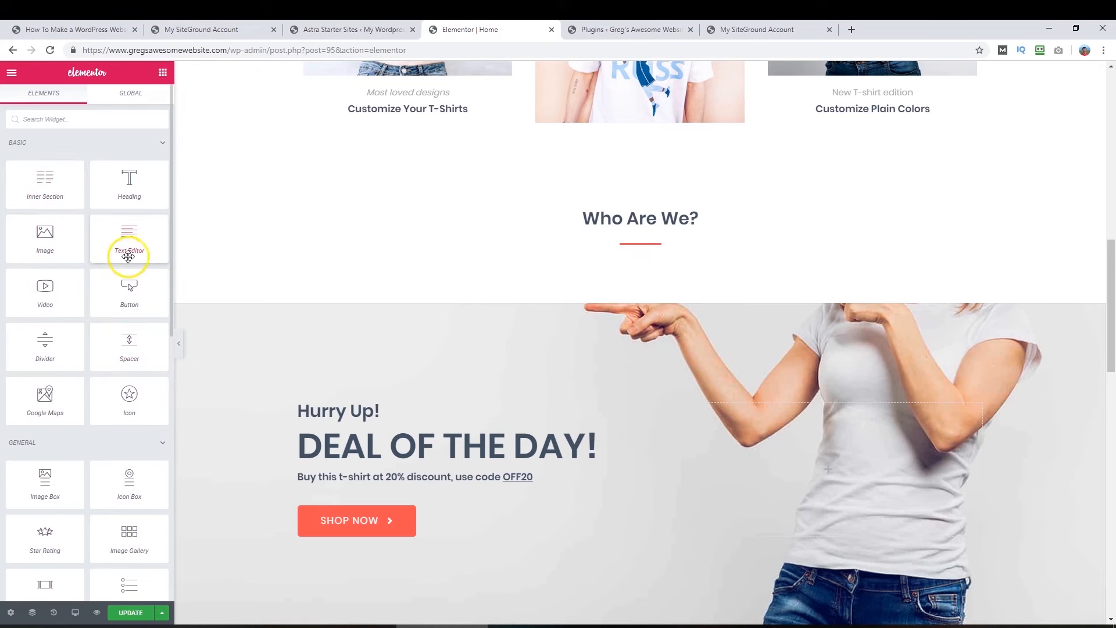
- Add a Text Editor widget below the divider reading "We are dedicated to providing high quality information for bloggers about traffic generation and growing your social media following"
{"action": "left_click_drag", "start_coordinate": [127, 239], "coordinate": [643, 263]}
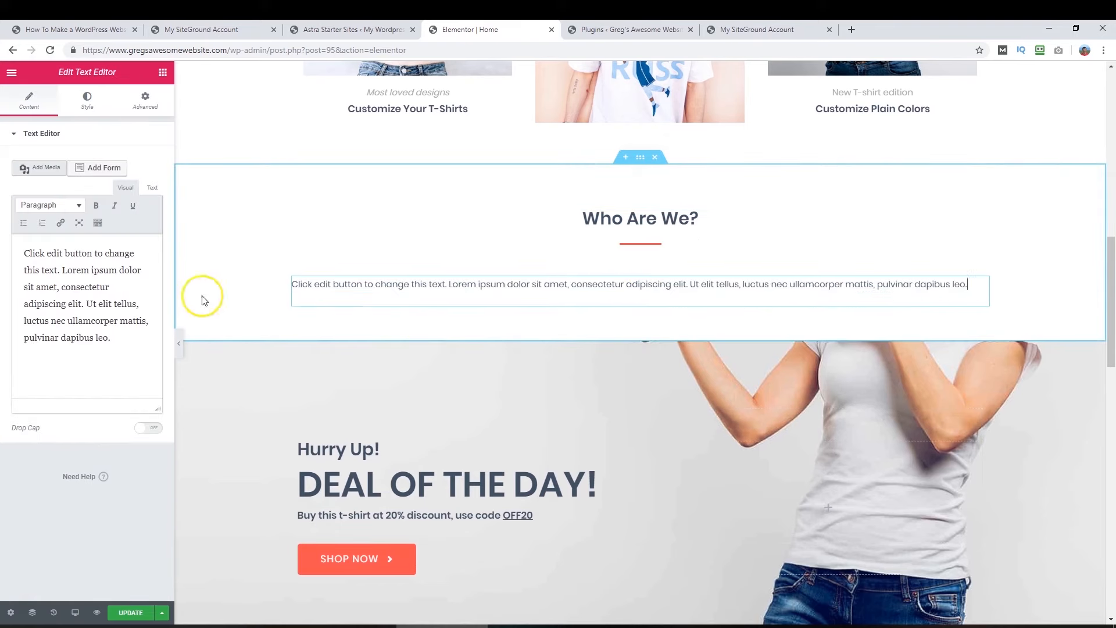
{"action": "left_click", "coordinate": [125, 343]}
{"action": "left_click_drag", "start_coordinate": [126, 343], "coordinate": [20, 241]}
{"action": "type", "text": "We are dedicated to providing high quality information for bloggers about traffic generation and growing your social media following"}
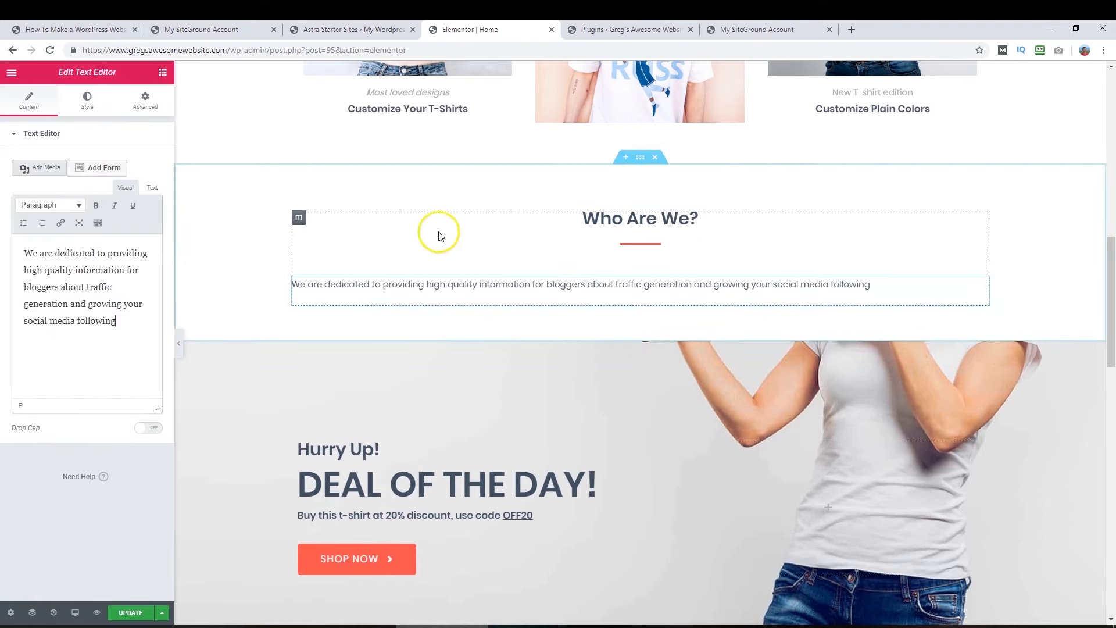
{"action": "key", "text": "Escape"}
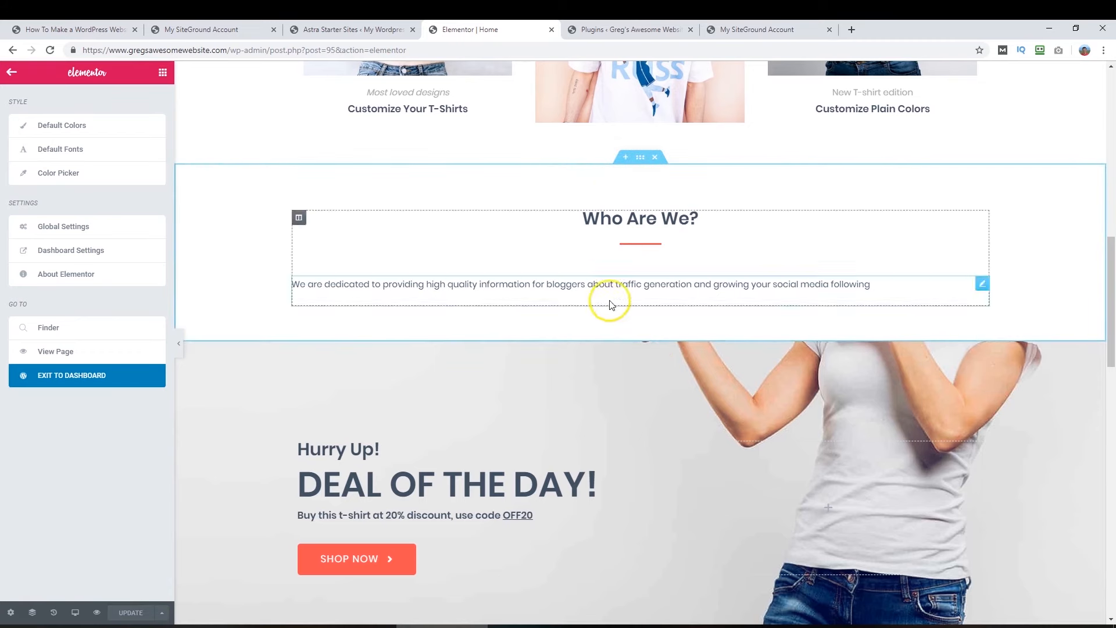
- Insert a new empty section above the "Who Are We?" section and bring back the list of available widgets
{"action": "scroll", "coordinate": [649, 314], "scroll_direction": "up", "scroll_amount": 1}
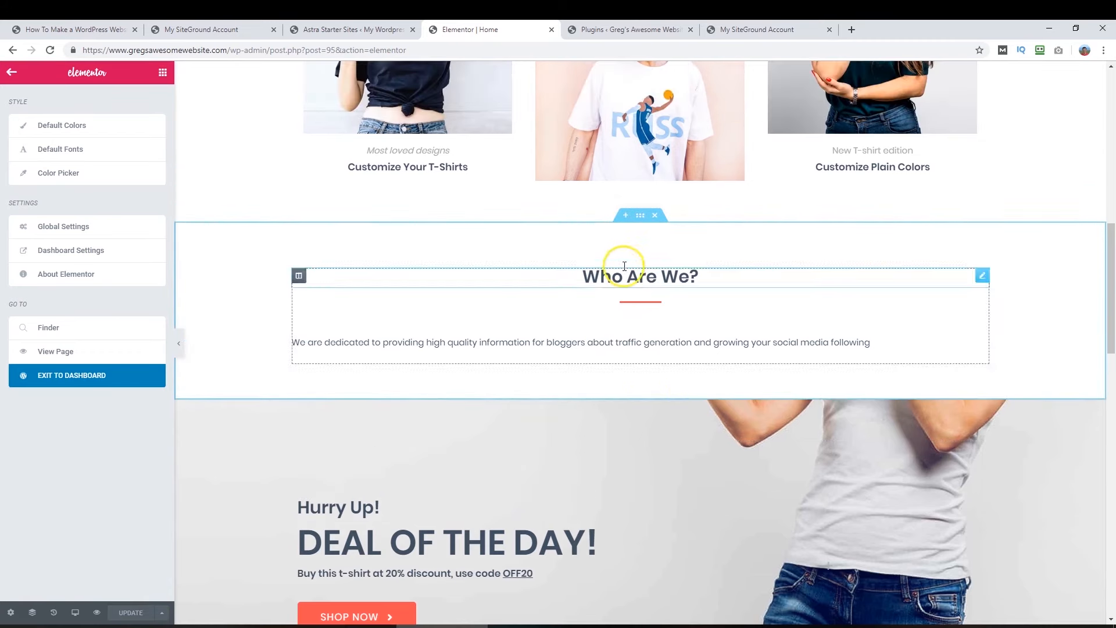
{"action": "scroll", "coordinate": [607, 479], "scroll_direction": "down", "scroll_amount": 9}
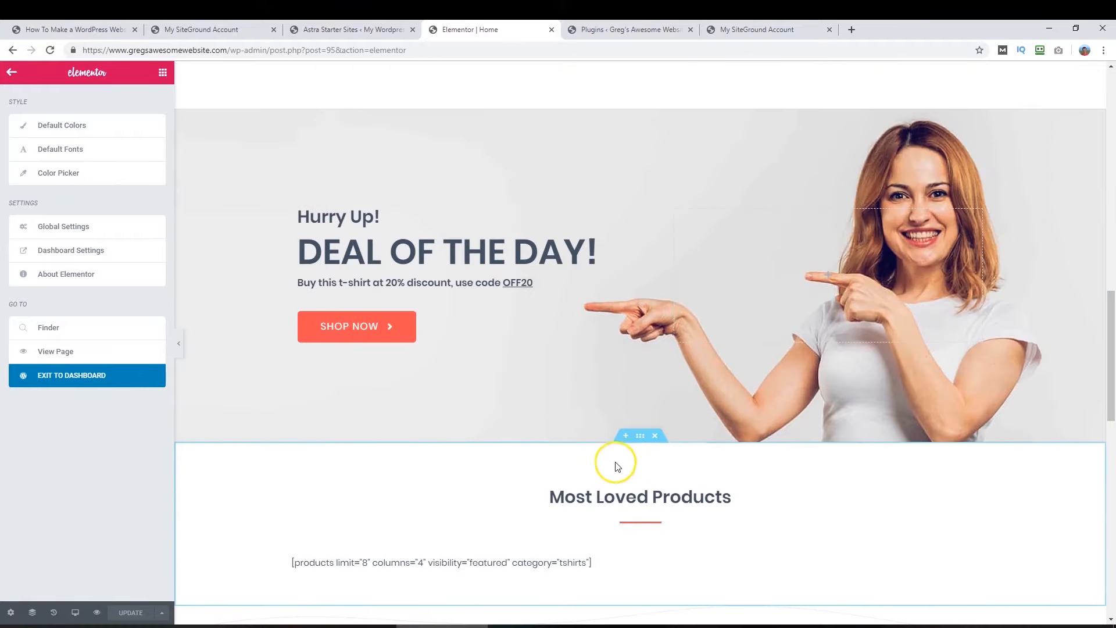
{"action": "scroll", "coordinate": [647, 427], "scroll_direction": "up", "scroll_amount": 9}
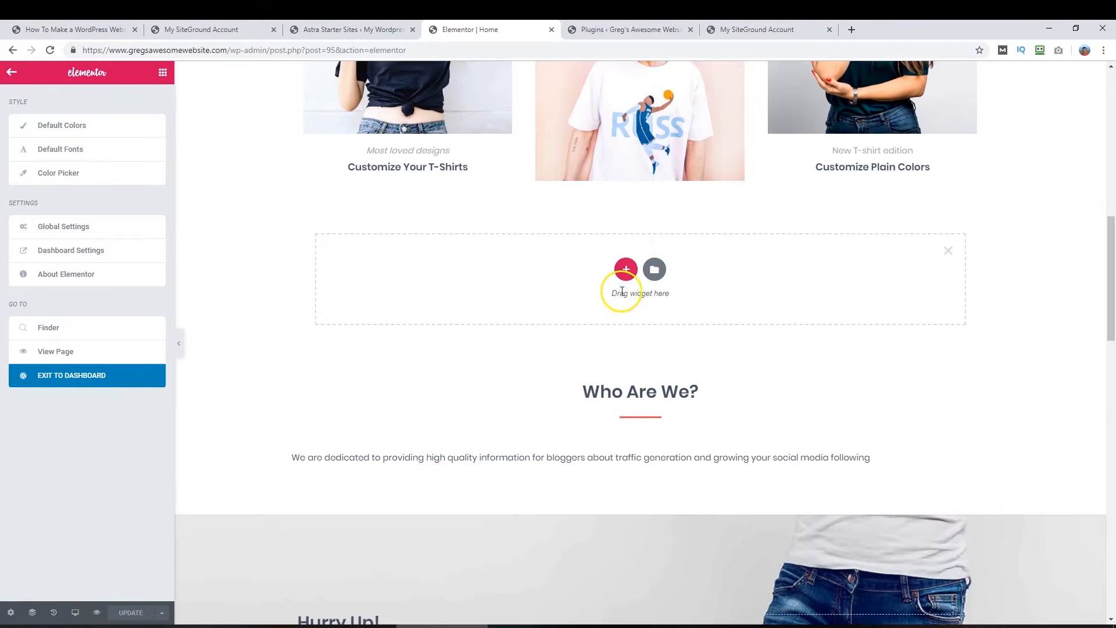
{"action": "left_click", "coordinate": [22, 75]}
{"action": "scroll", "coordinate": [52, 343], "scroll_direction": "down", "scroll_amount": 5}
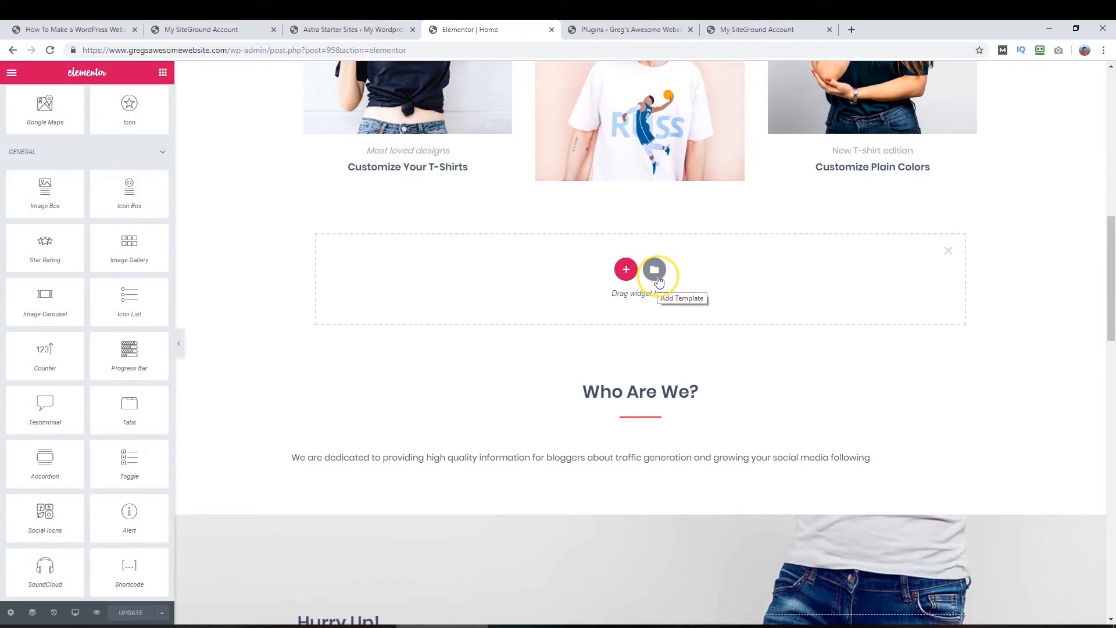
- Open the template library from the new section and examine its ready-made page and block designs, including the FAQ blocks
{"action": "left_click", "coordinate": [657, 278]}
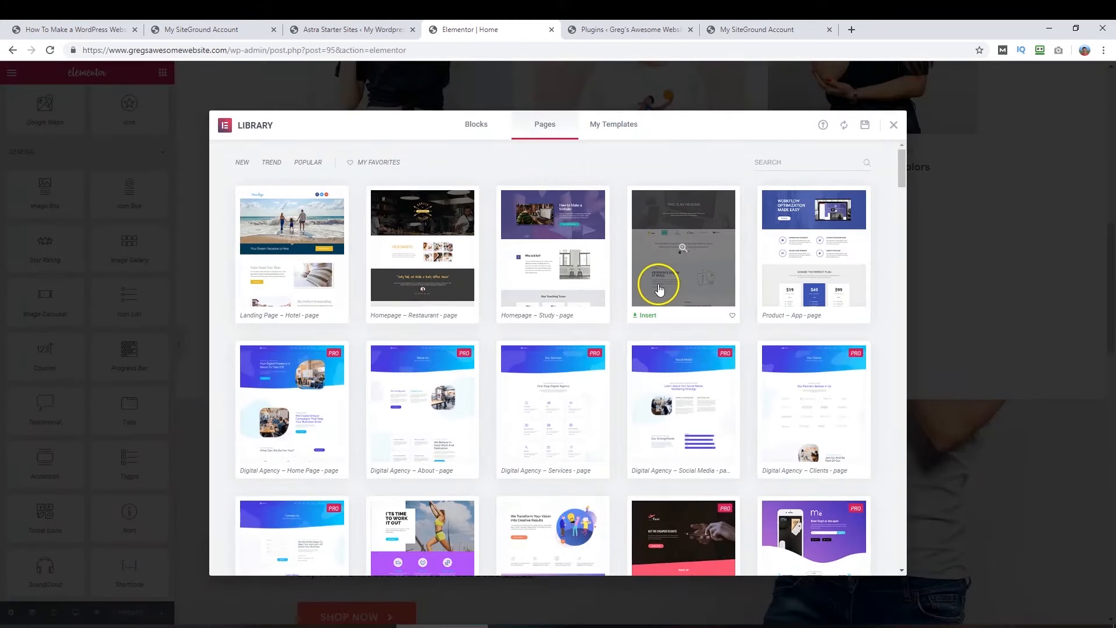
{"action": "left_click", "coordinate": [477, 125]}
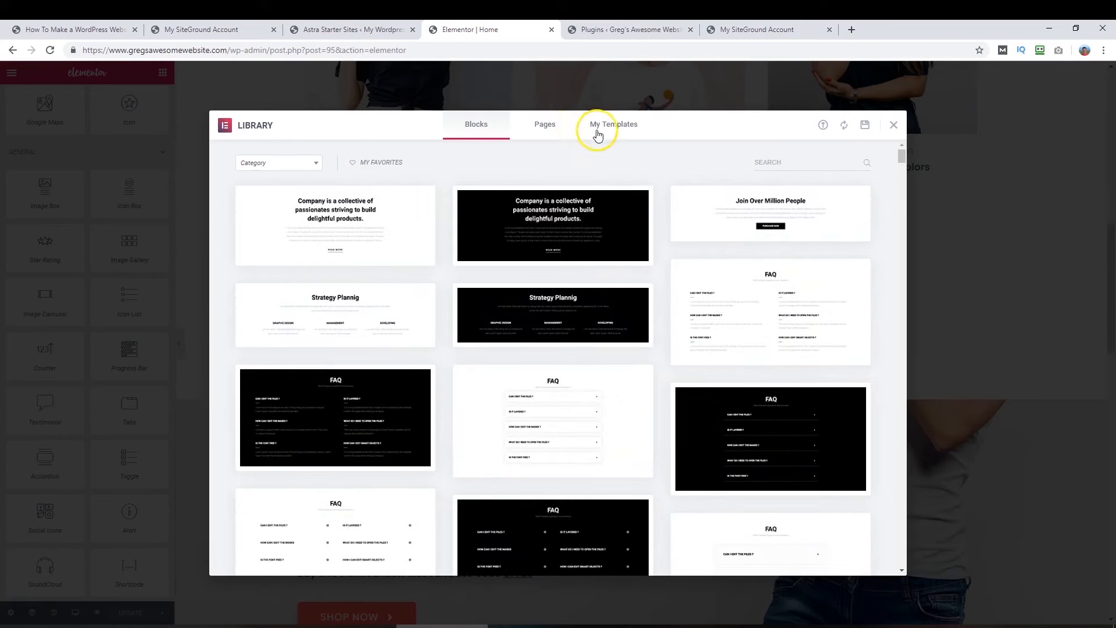
{"action": "left_click", "coordinate": [548, 129]}
{"action": "left_click_drag", "start_coordinate": [905, 170], "coordinate": [902, 186]}
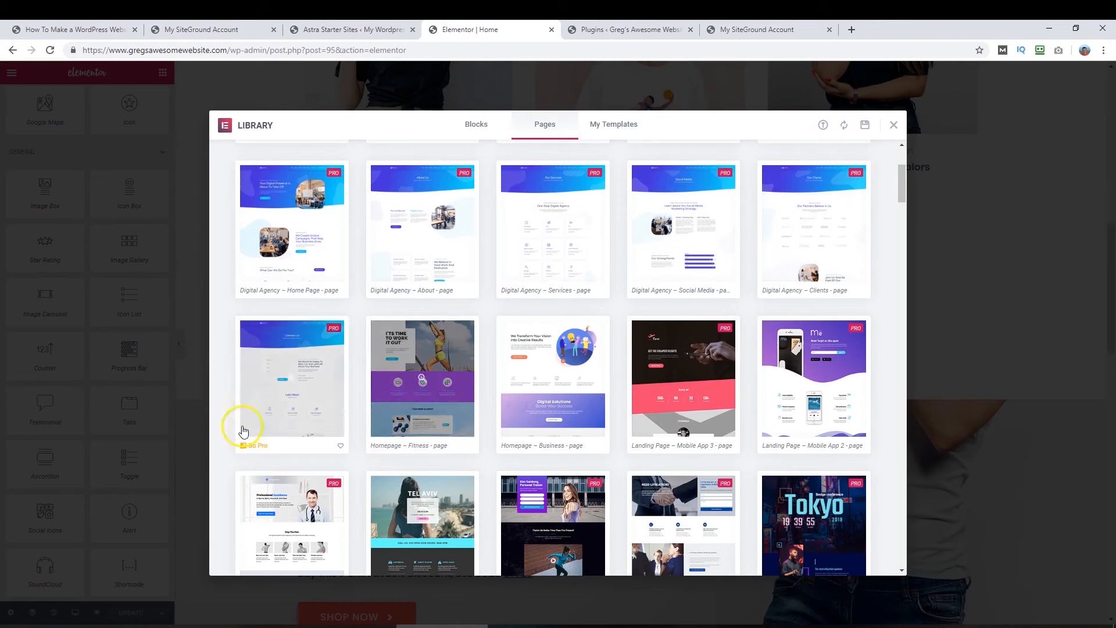
{"action": "scroll", "coordinate": [482, 343], "scroll_direction": "up", "scroll_amount": 3}
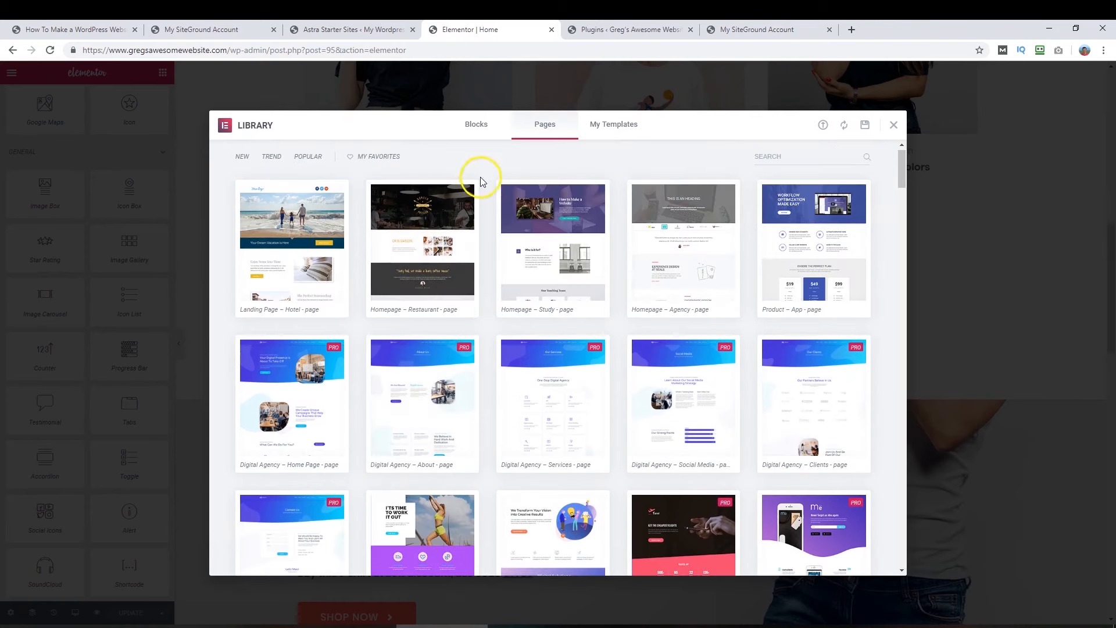
{"action": "left_click", "coordinate": [476, 129]}
{"action": "scroll", "coordinate": [456, 302], "scroll_direction": "down", "scroll_amount": 3}
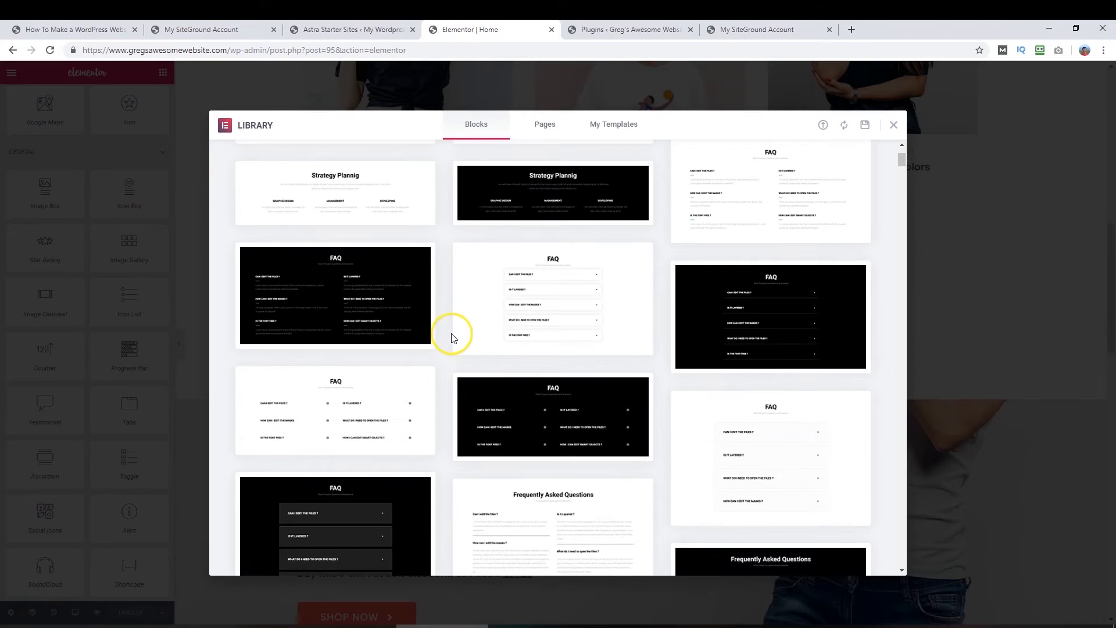
{"action": "mouse_move", "coordinate": [518, 311]}
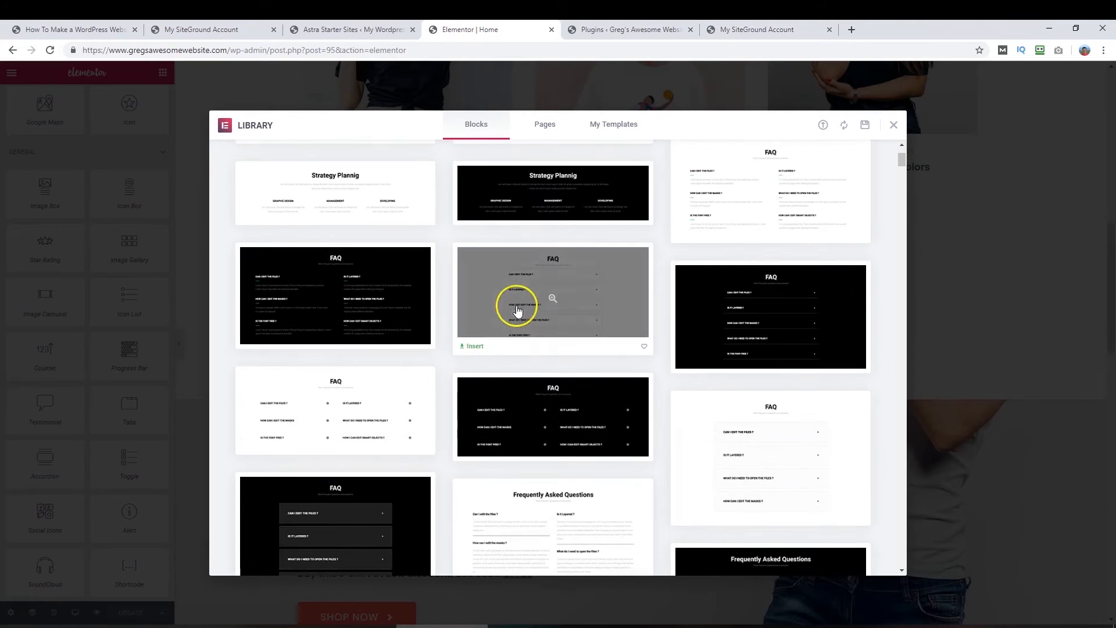
- Insert the white two-column "Frequently Asked Questions" block with divider lines from the library into the new section
{"action": "scroll", "coordinate": [560, 401], "scroll_direction": "down", "scroll_amount": 2}
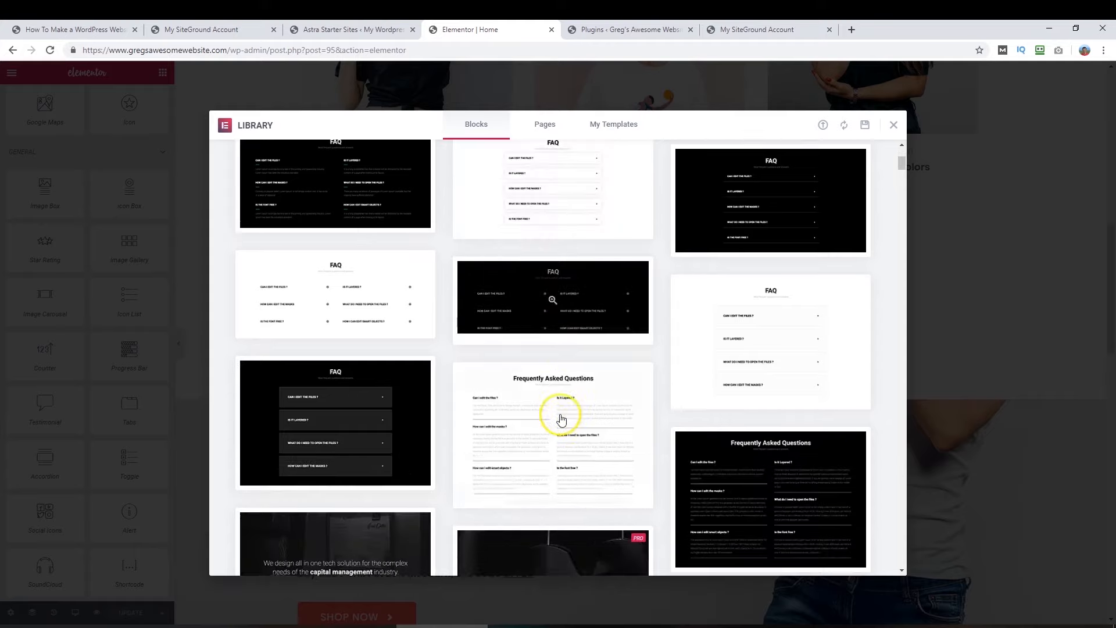
{"action": "left_click", "coordinate": [553, 440]}
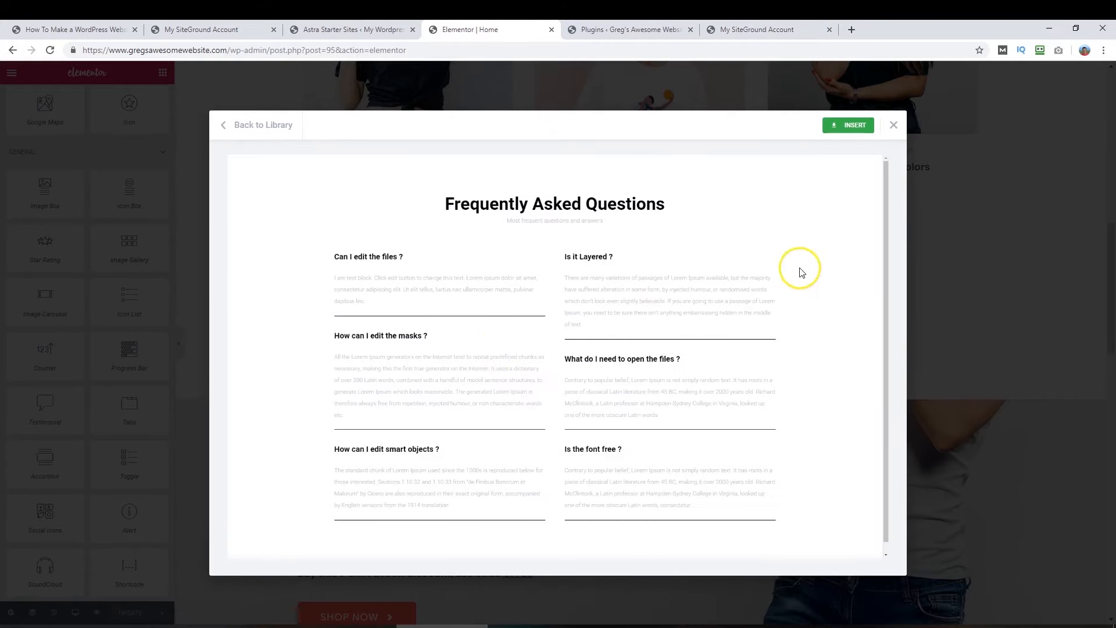
{"action": "left_click", "coordinate": [849, 128]}
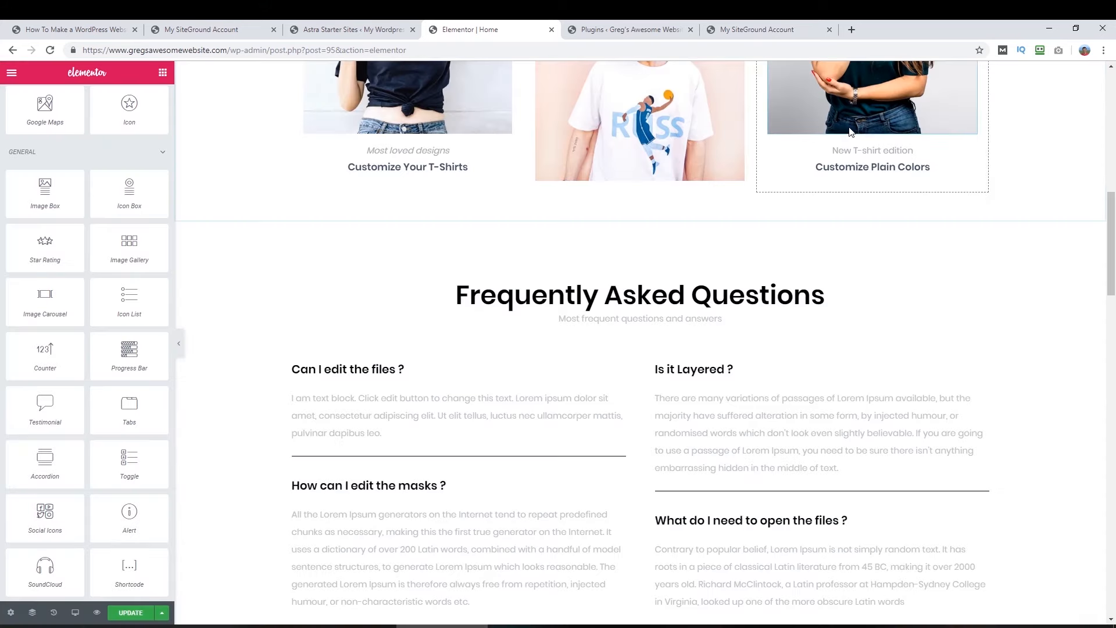
- Delete the "Most Loved Products" section above "Our Happy clients!" and update the page
{"action": "left_click_drag", "start_coordinate": [1112, 231], "coordinate": [1101, 483]}
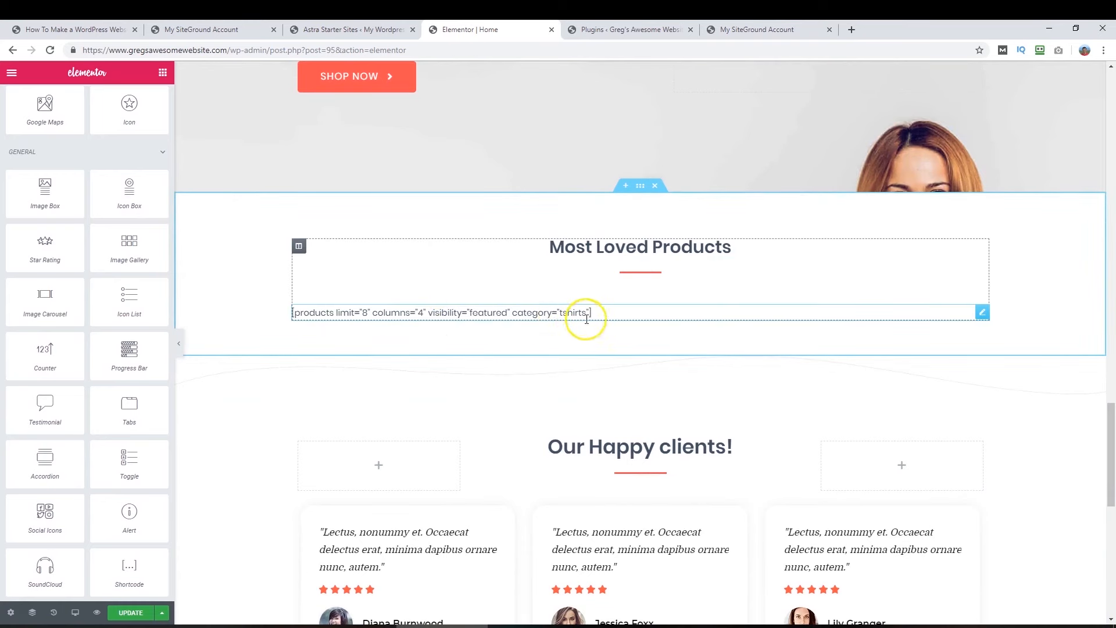
{"action": "left_click", "coordinate": [657, 187]}
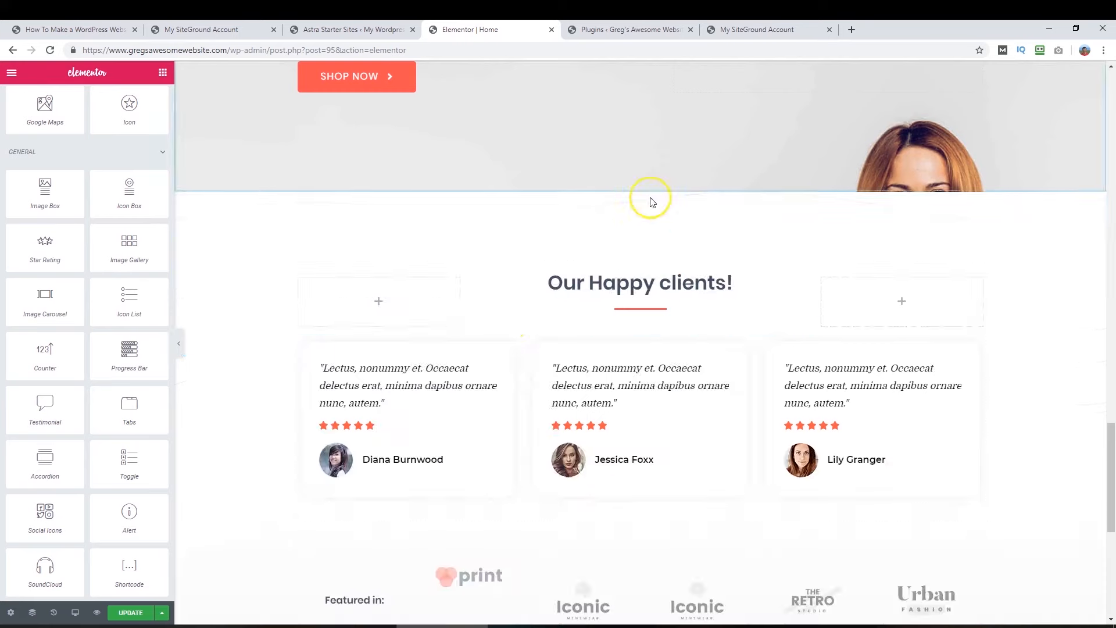
{"action": "left_click", "coordinate": [133, 611]}
- Examine the live homepage from the hero to the lower sections, including the All Products and Account navigation entries
{"action": "left_click", "coordinate": [625, 29]}
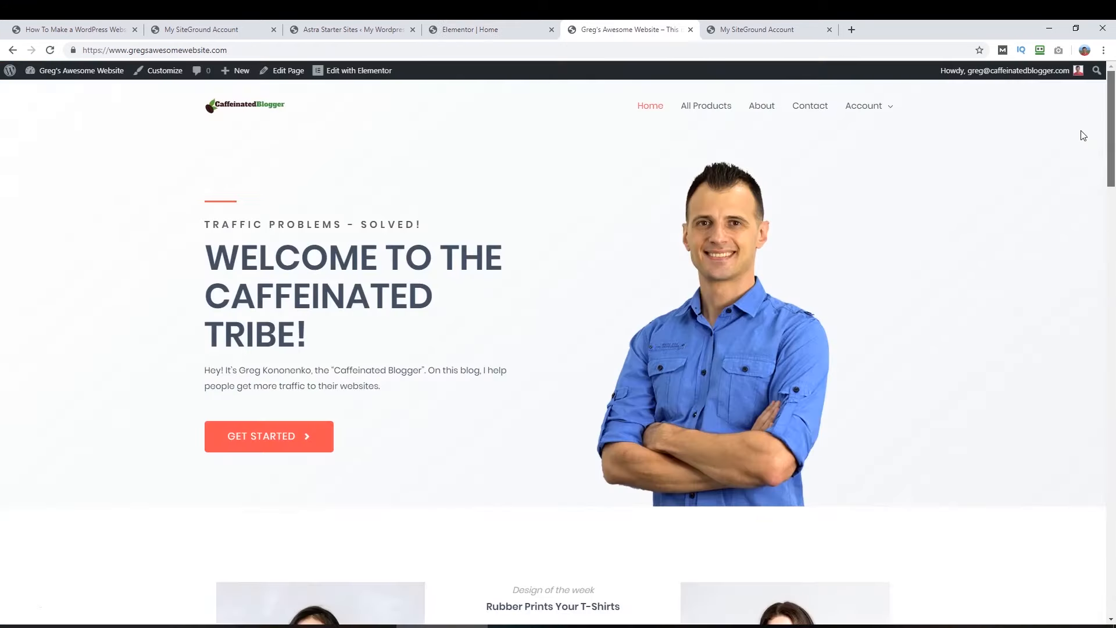
{"action": "scroll", "coordinate": [1076, 249], "scroll_direction": "down", "scroll_amount": 10}
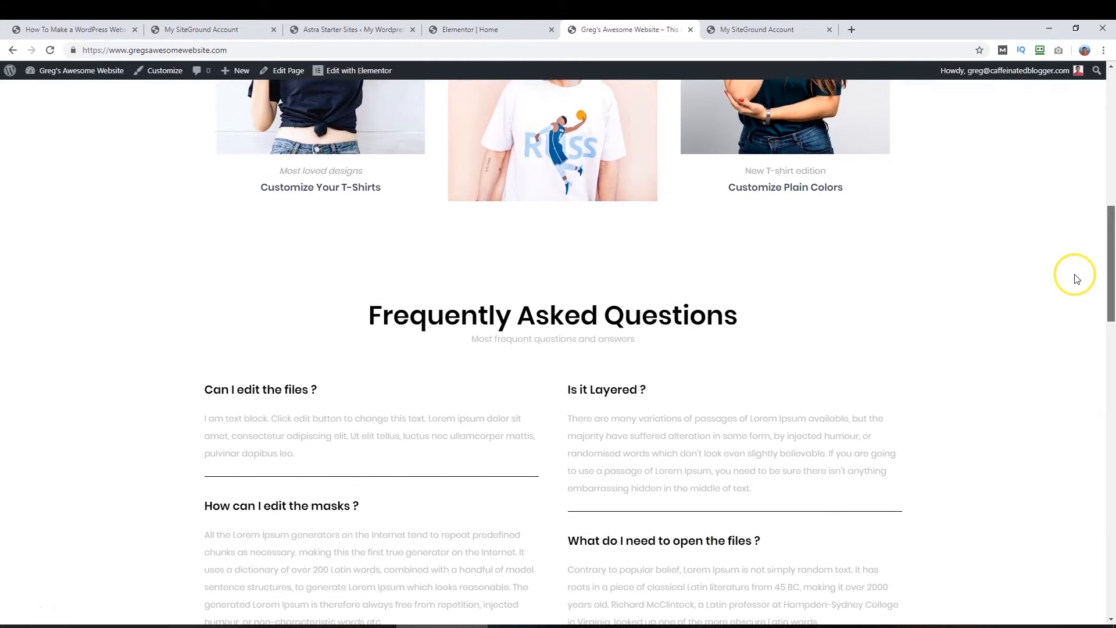
{"action": "scroll", "coordinate": [1074, 326], "scroll_direction": "down", "scroll_amount": 10}
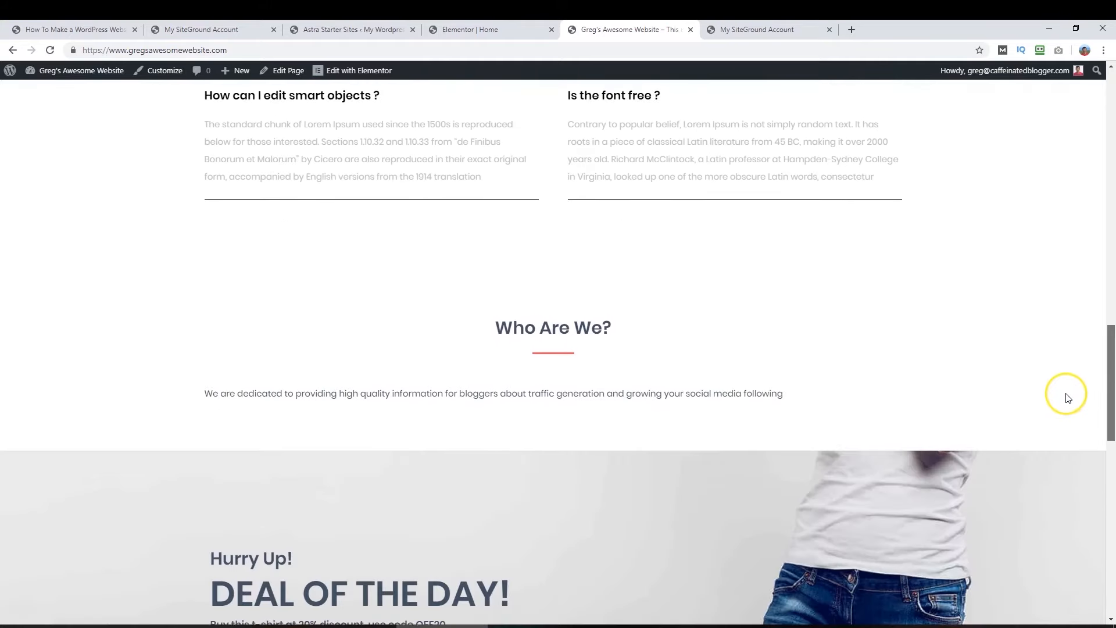
{"action": "scroll", "coordinate": [626, 352], "scroll_direction": "down", "scroll_amount": 8}
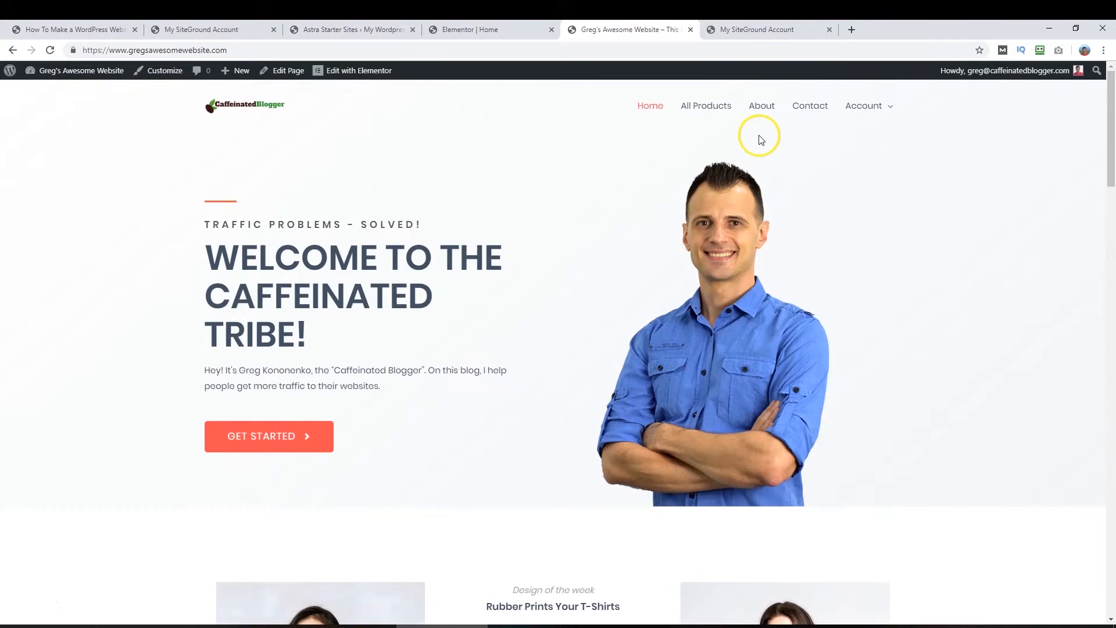
{"action": "left_click", "coordinate": [703, 113]}
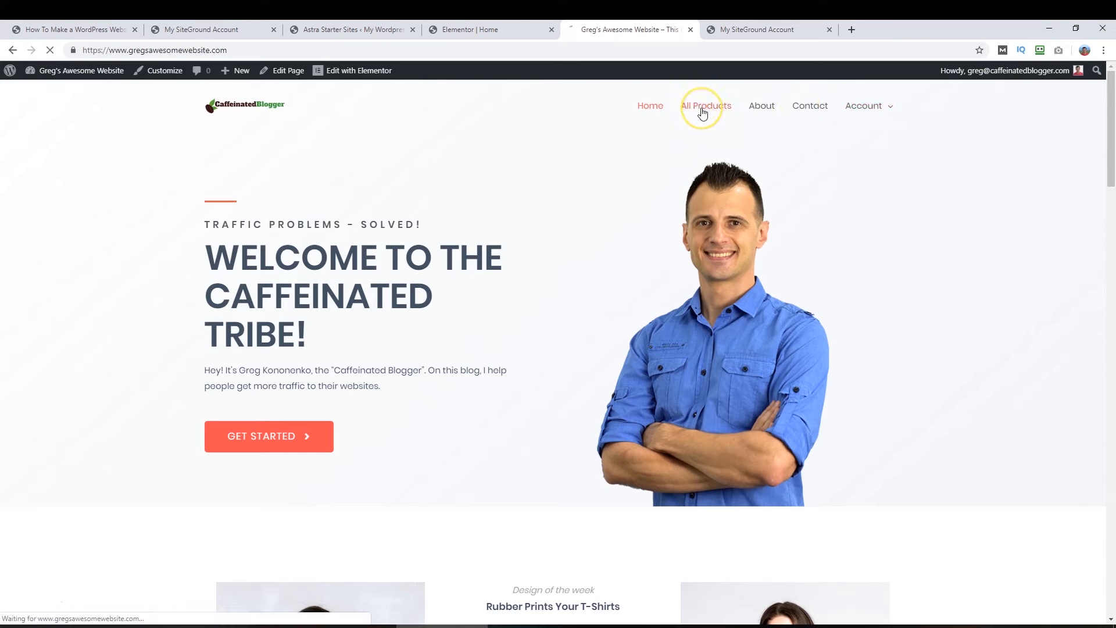
{"action": "mouse_move", "coordinate": [877, 110]}
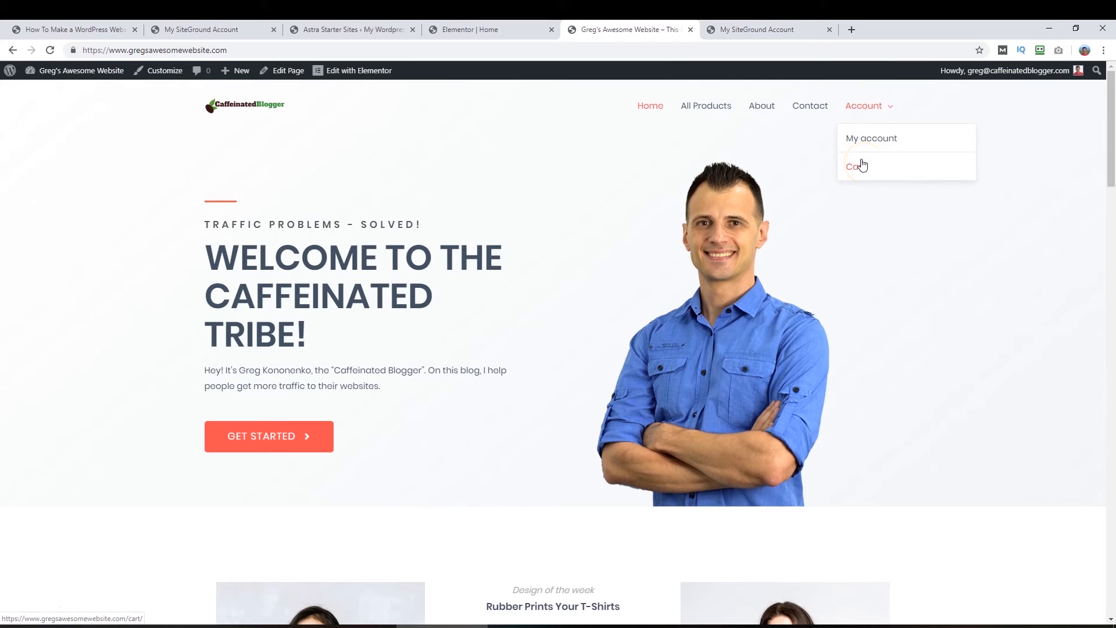
- Open the WordPress dashboard in a new browser tab and go to the site's menu editor
{"action": "mouse_move", "coordinate": [55, 71]}
{"action": "right_click", "coordinate": [51, 92]}
{"action": "key", "text": "Escape"}
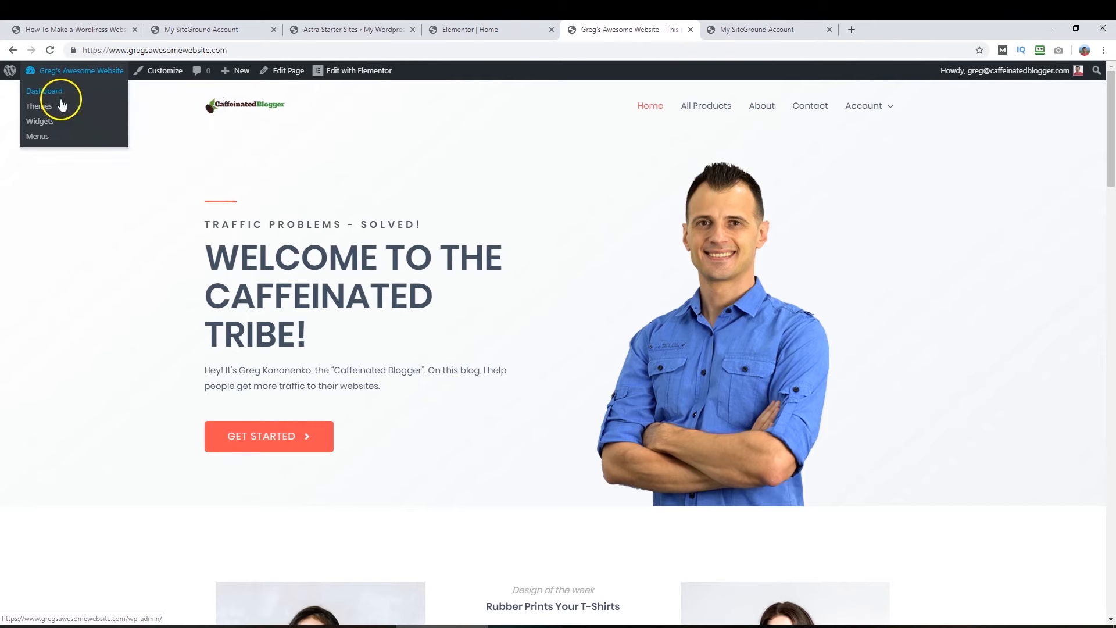
{"action": "middle_click", "coordinate": [61, 100]}
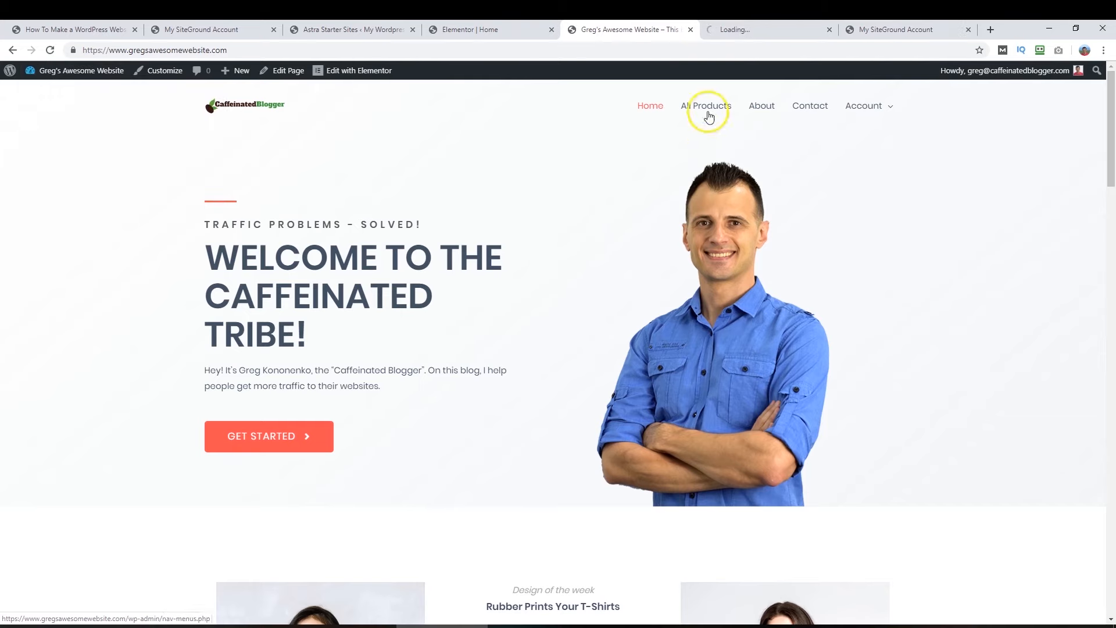
{"action": "left_click", "coordinate": [763, 32]}
{"action": "mouse_move", "coordinate": [54, 308]}
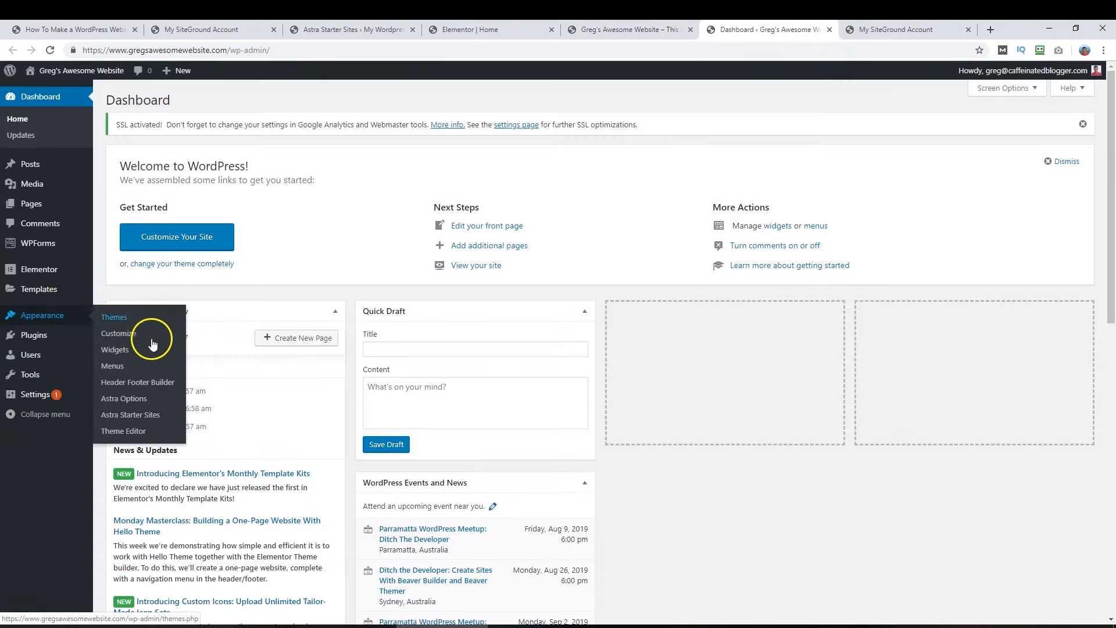
{"action": "left_click", "coordinate": [108, 368]}
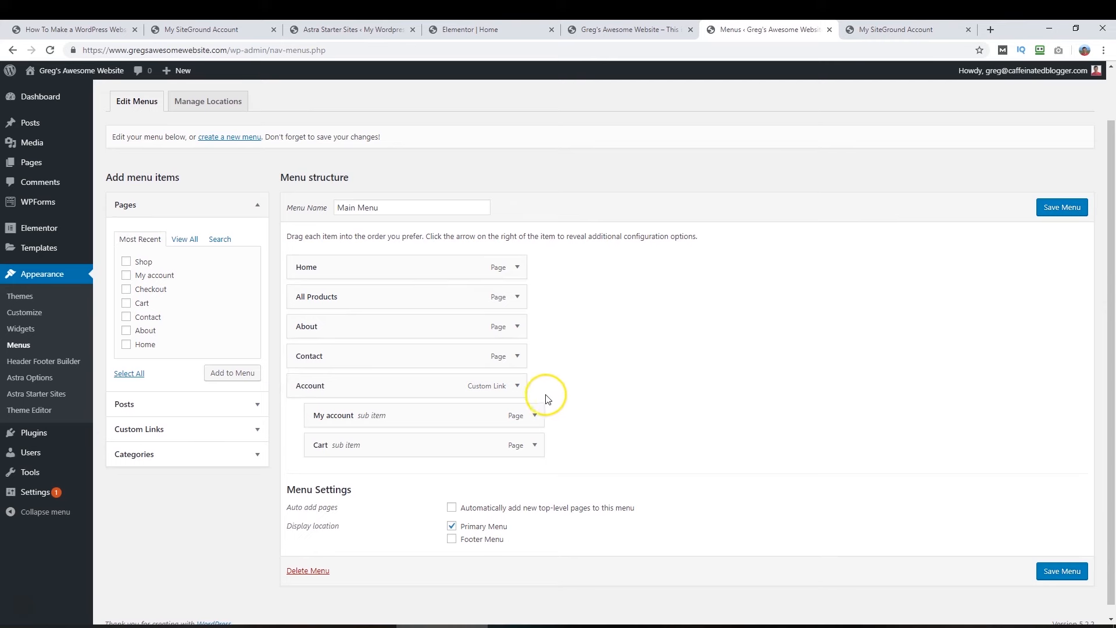
- Remove the Account, My account and Cart items from the Main Menu structure
{"action": "left_click", "coordinate": [517, 386]}
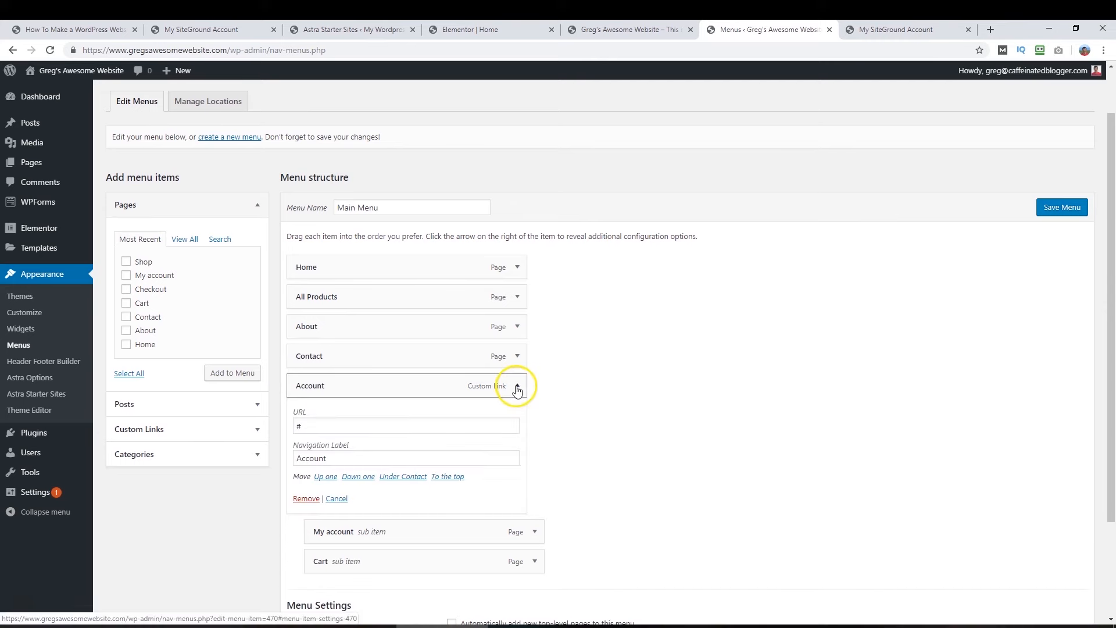
{"action": "left_click", "coordinate": [305, 499]}
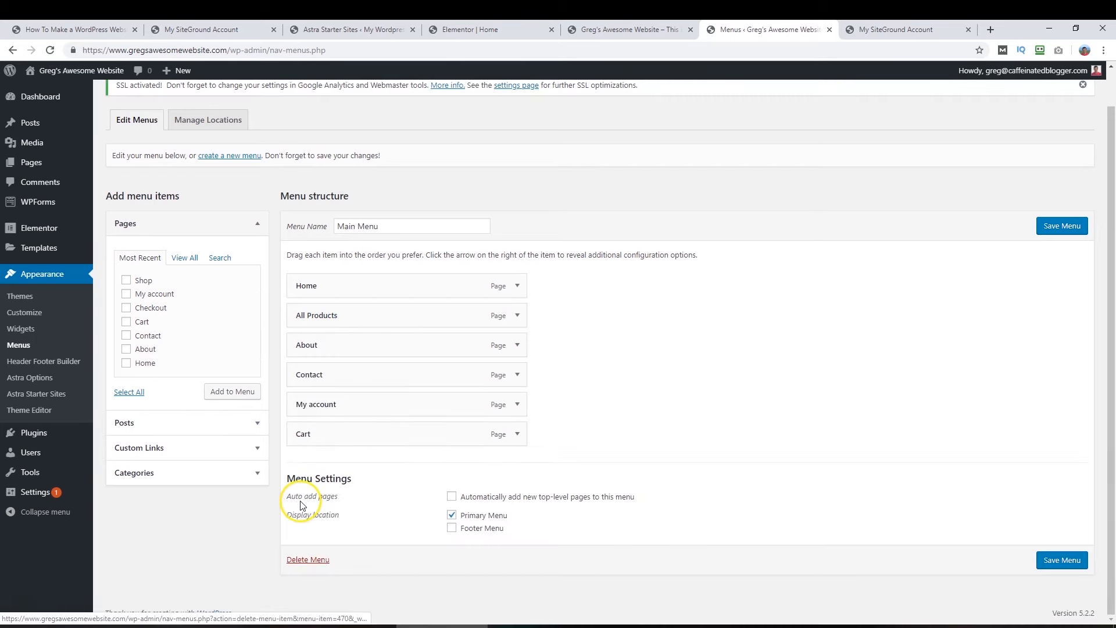
{"action": "left_click", "coordinate": [517, 385]}
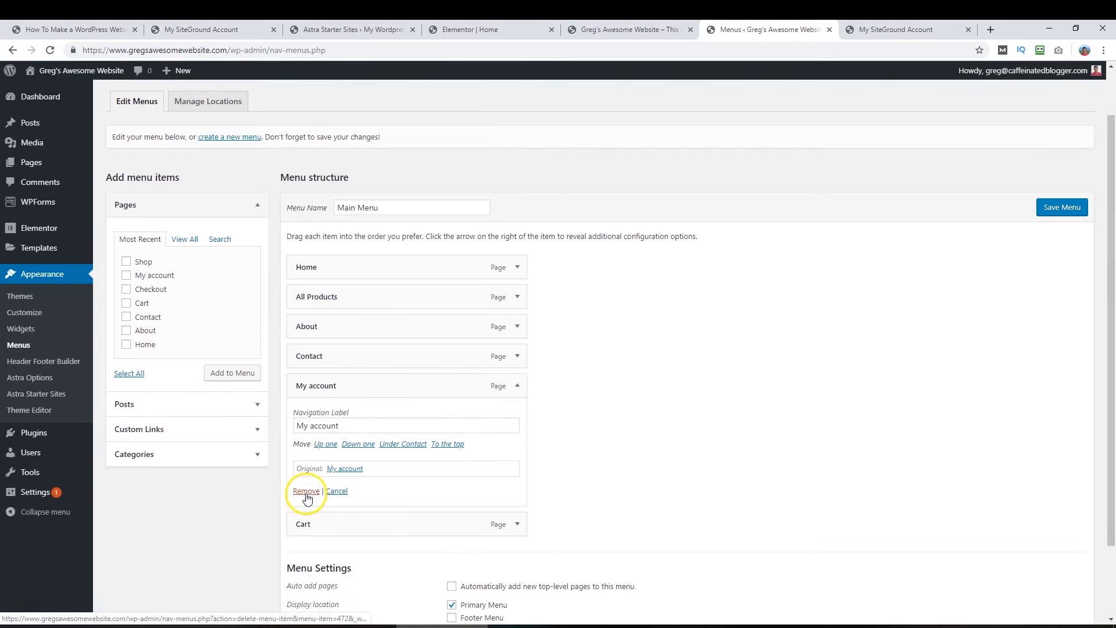
{"action": "left_click", "coordinate": [296, 491]}
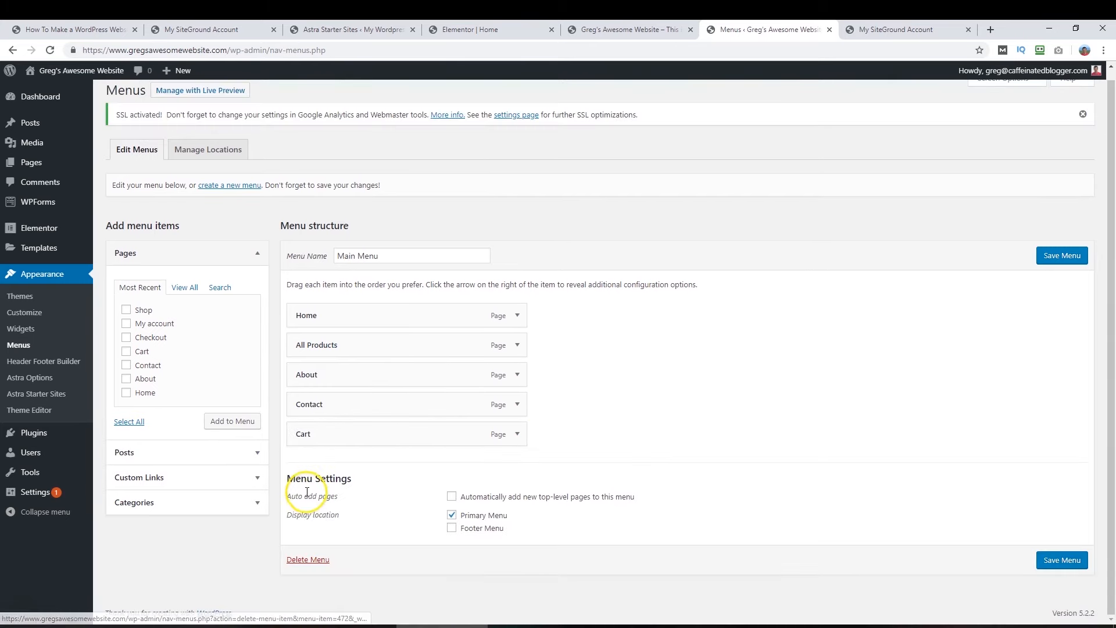
{"action": "left_click", "coordinate": [517, 435]}
{"action": "left_click", "coordinate": [306, 492]}
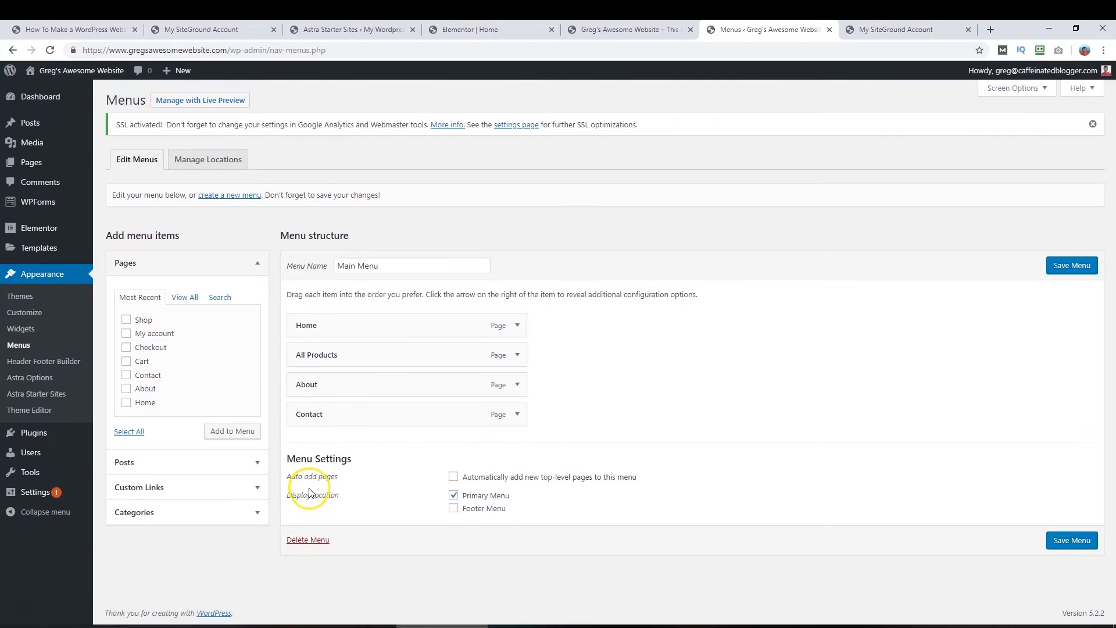
- Remove the All Products item from the Main Menu, save the menu and reload the live homepage
{"action": "left_click", "coordinate": [517, 354]}
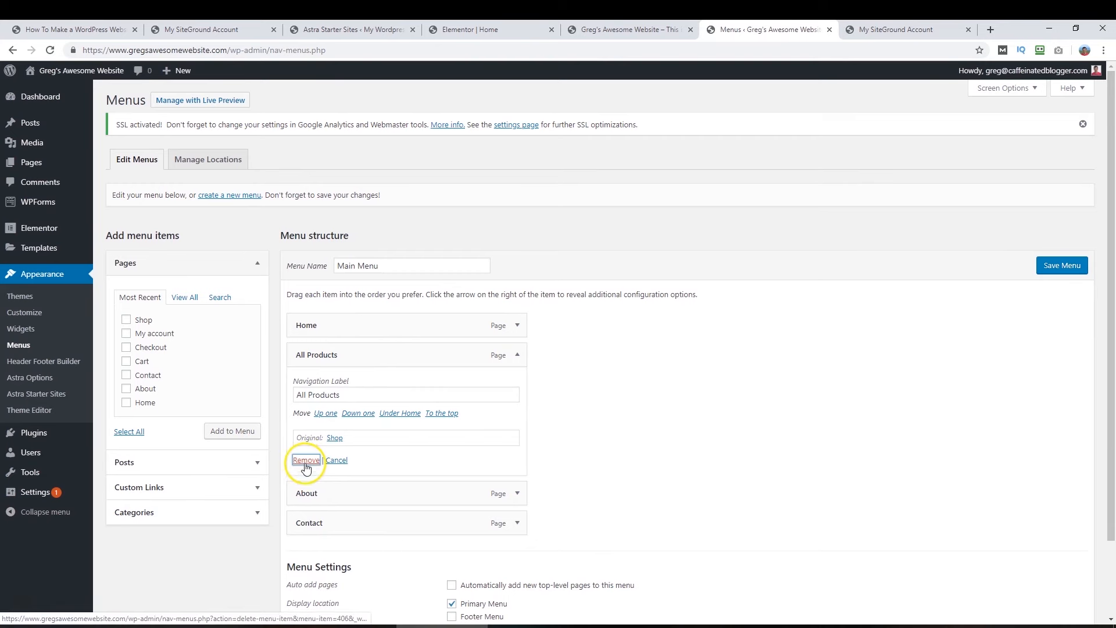
{"action": "left_click", "coordinate": [305, 461]}
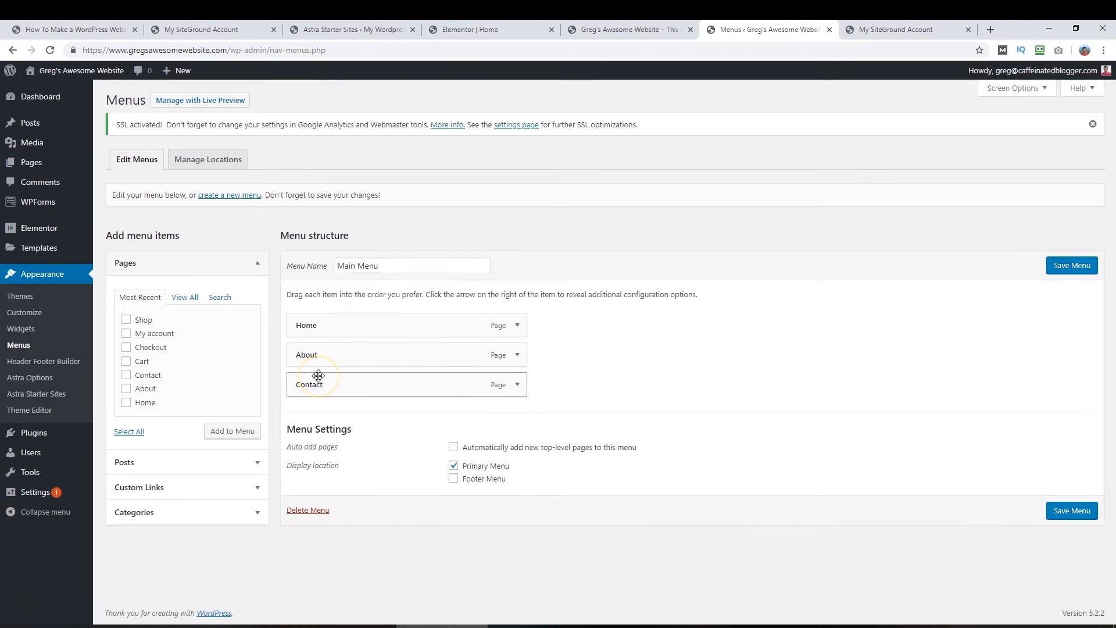
{"action": "left_click", "coordinate": [1067, 267]}
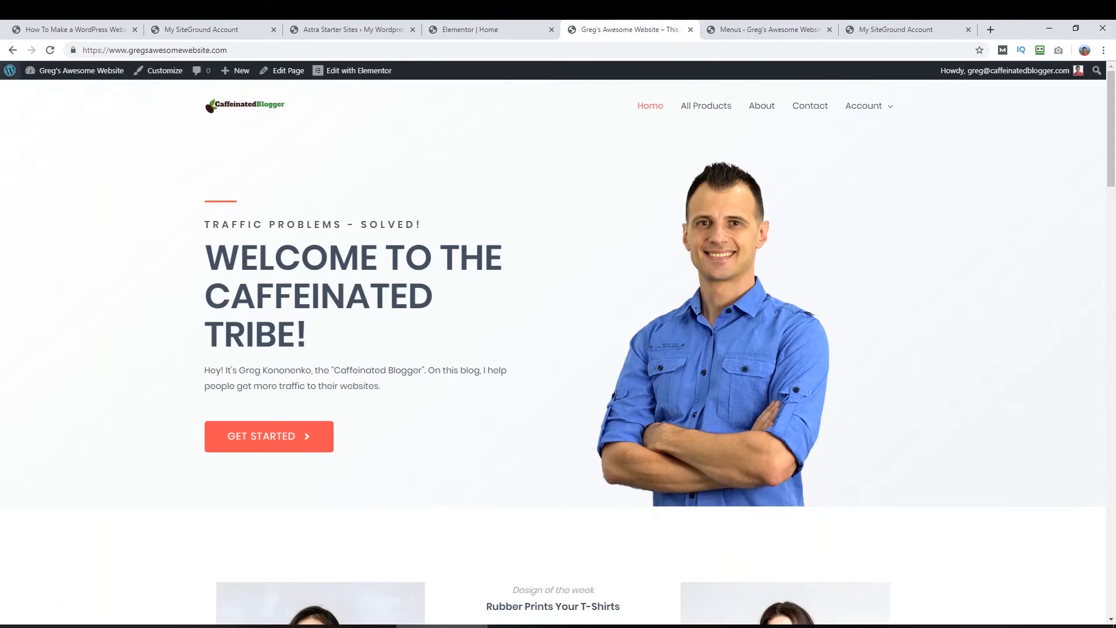
{"action": "left_click", "coordinate": [51, 50]}
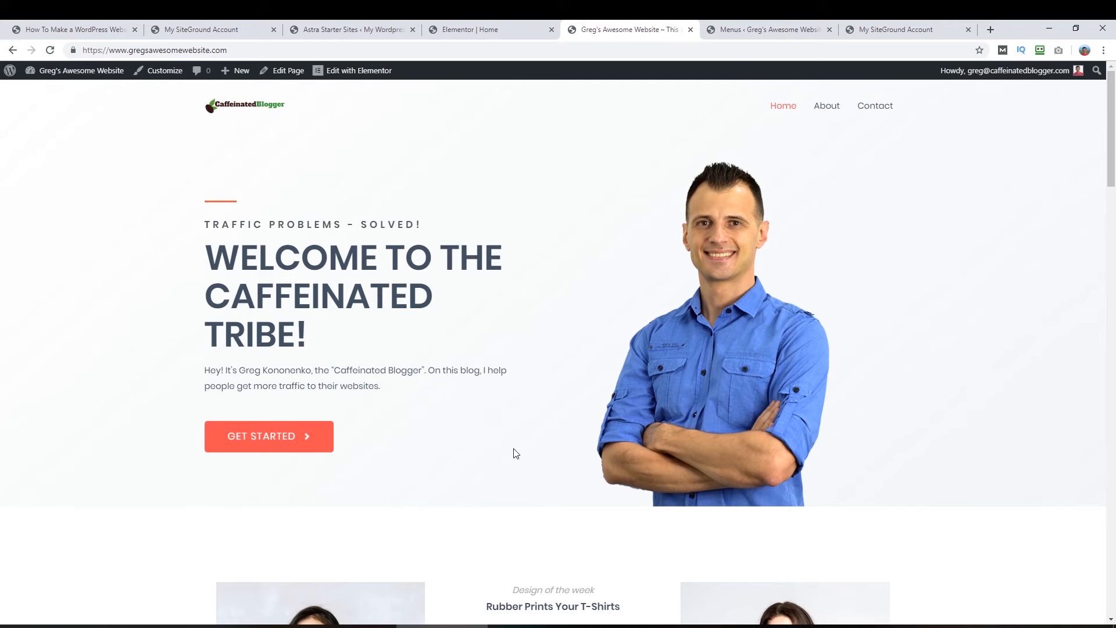
- Start a new page from the dashboard's list of pages and dismiss the block editor's welcome tip
{"action": "left_click", "coordinate": [747, 30]}
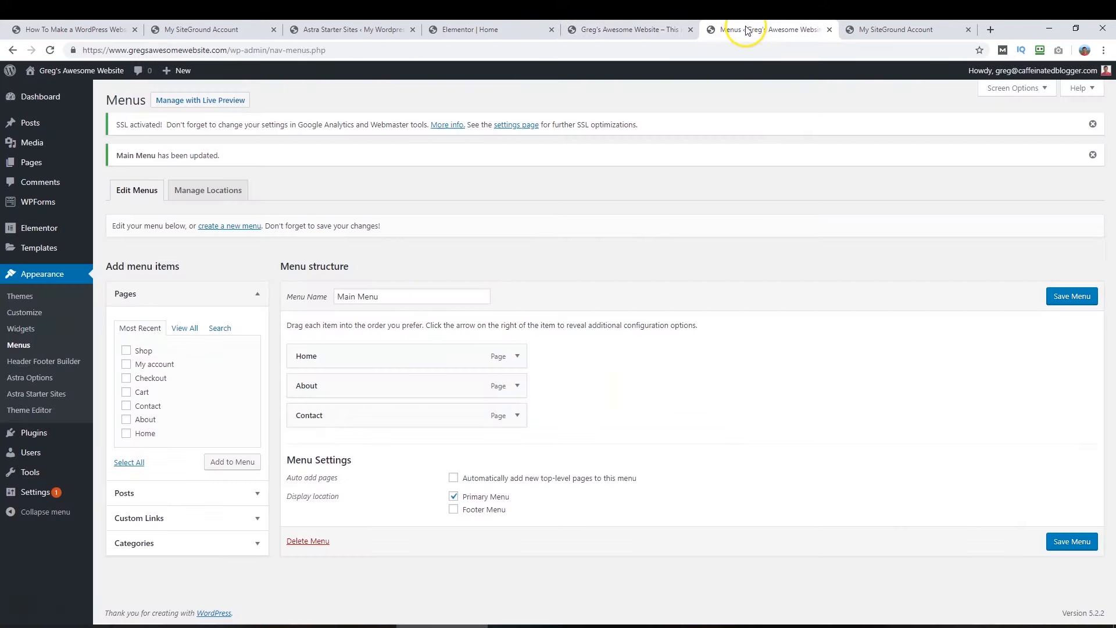
{"action": "mouse_move", "coordinate": [51, 160]}
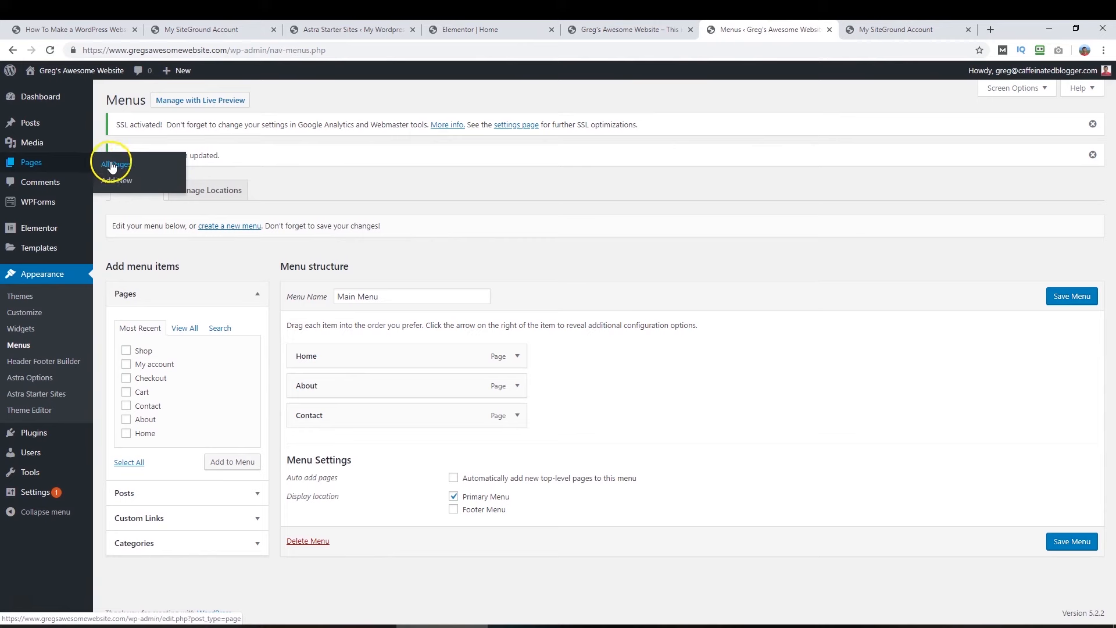
{"action": "left_click", "coordinate": [116, 168]}
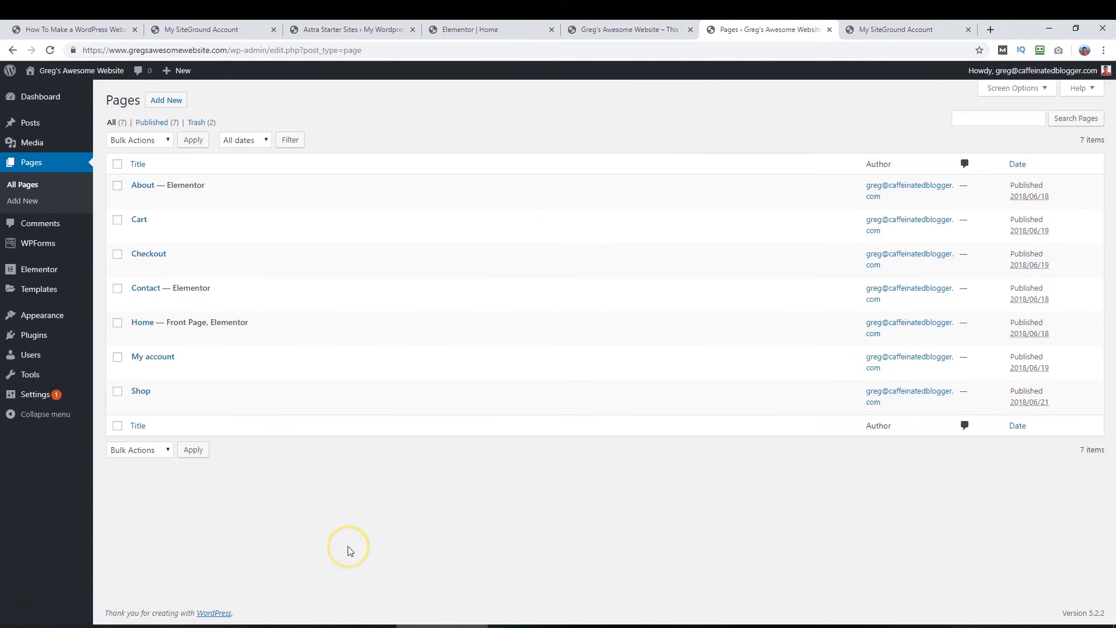
{"action": "left_click", "coordinate": [168, 102]}
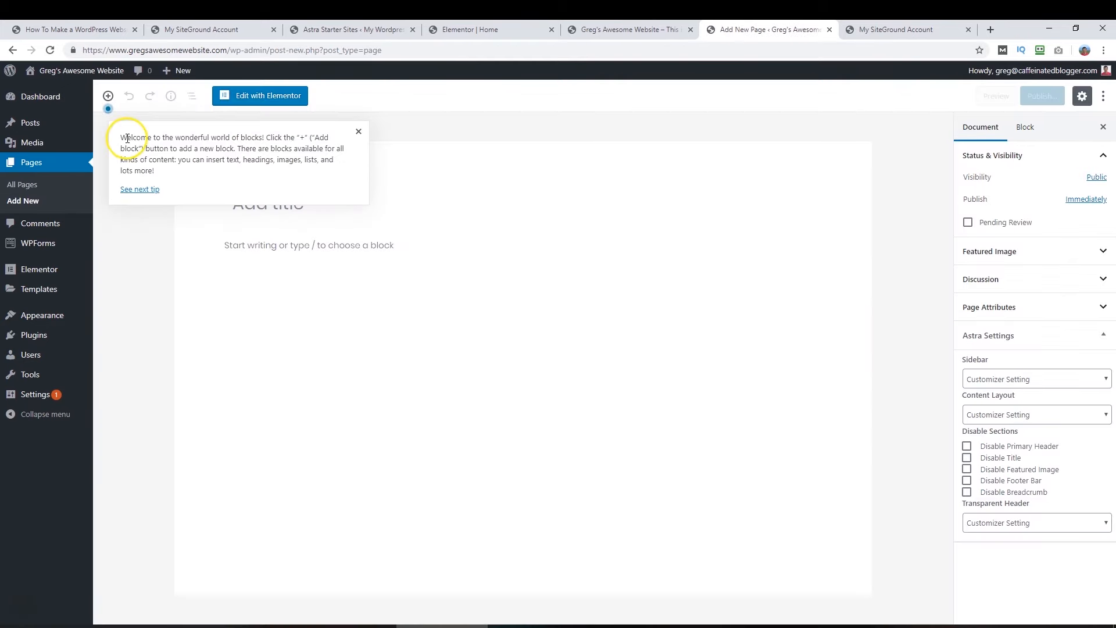
{"action": "left_click", "coordinate": [359, 132]}
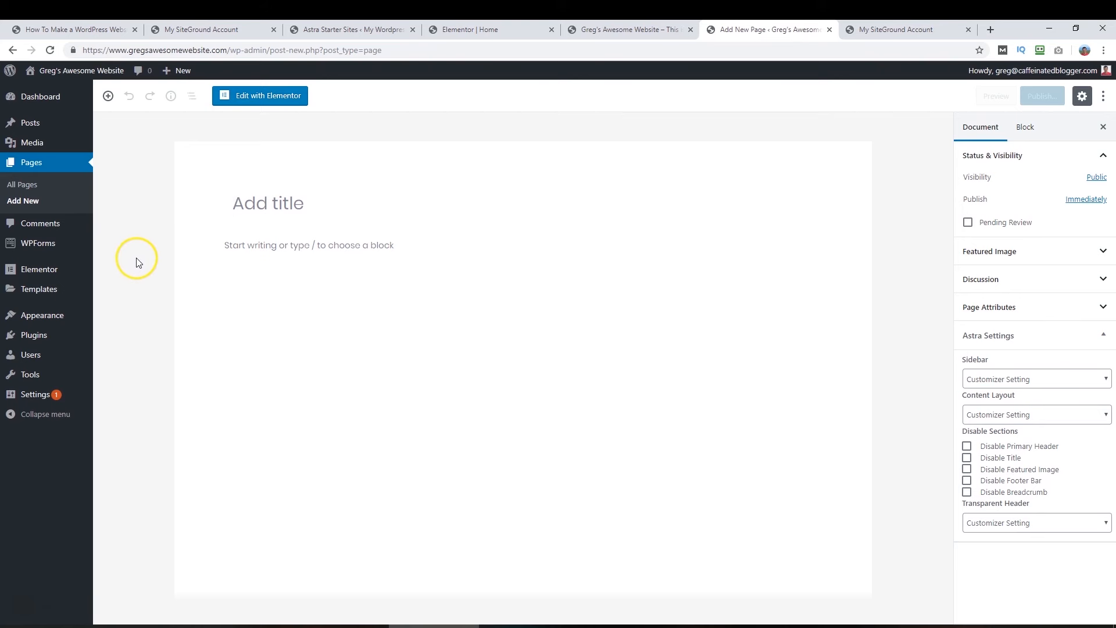
- Search for "classic editor" among new plugins in a separate browser tab, and install and activate Classic Editor
{"action": "mouse_move", "coordinate": [53, 342]}
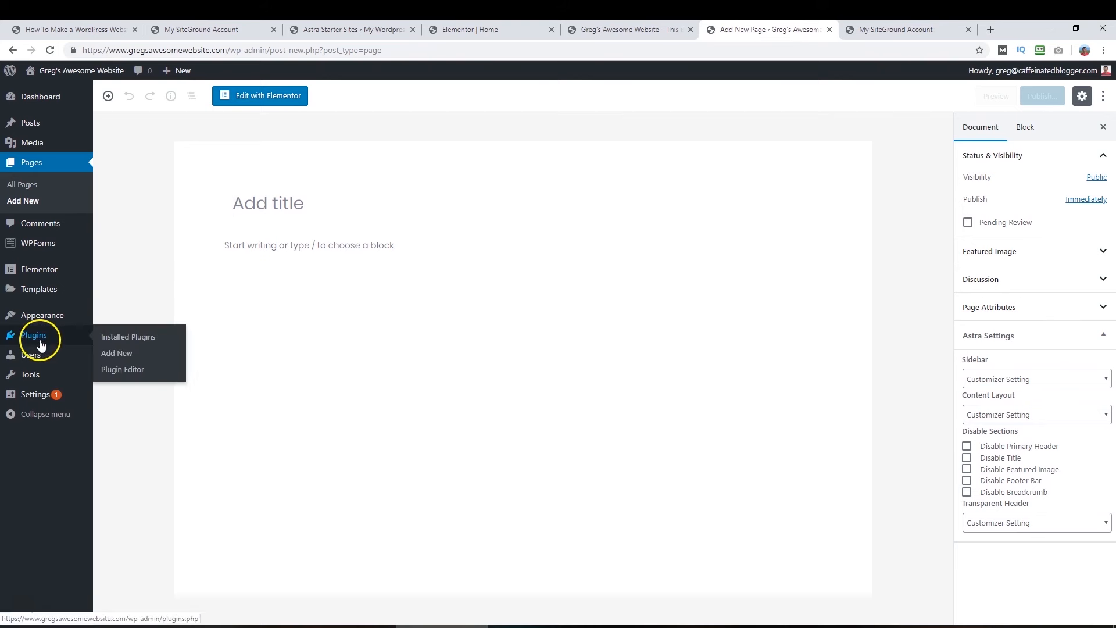
{"action": "right_click", "coordinate": [107, 352]}
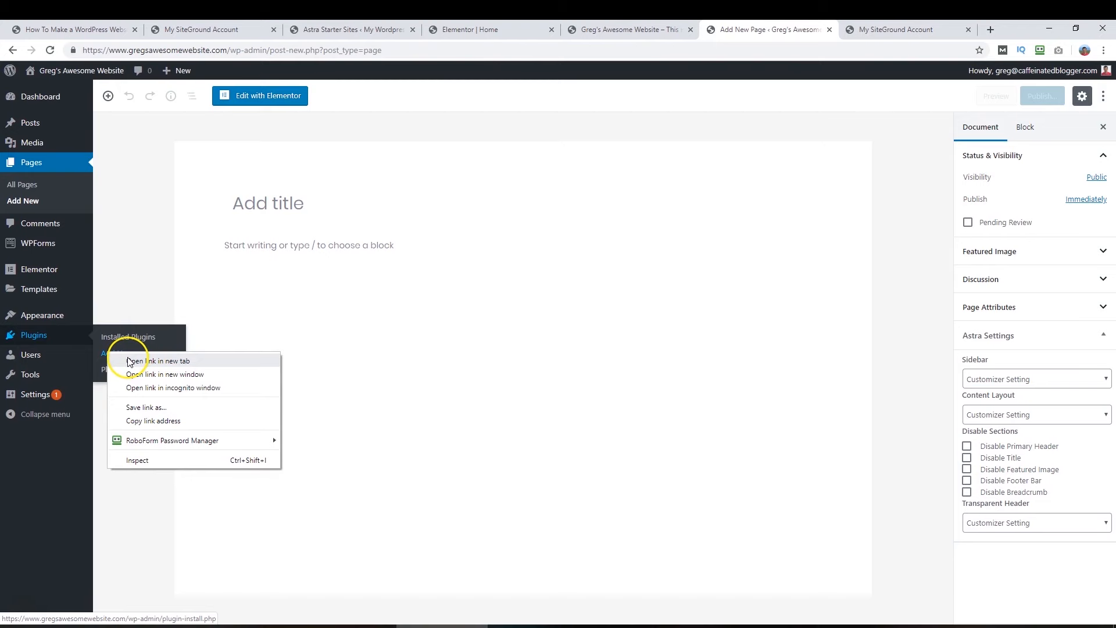
{"action": "left_click", "coordinate": [129, 362]}
{"action": "left_click", "coordinate": [776, 31]}
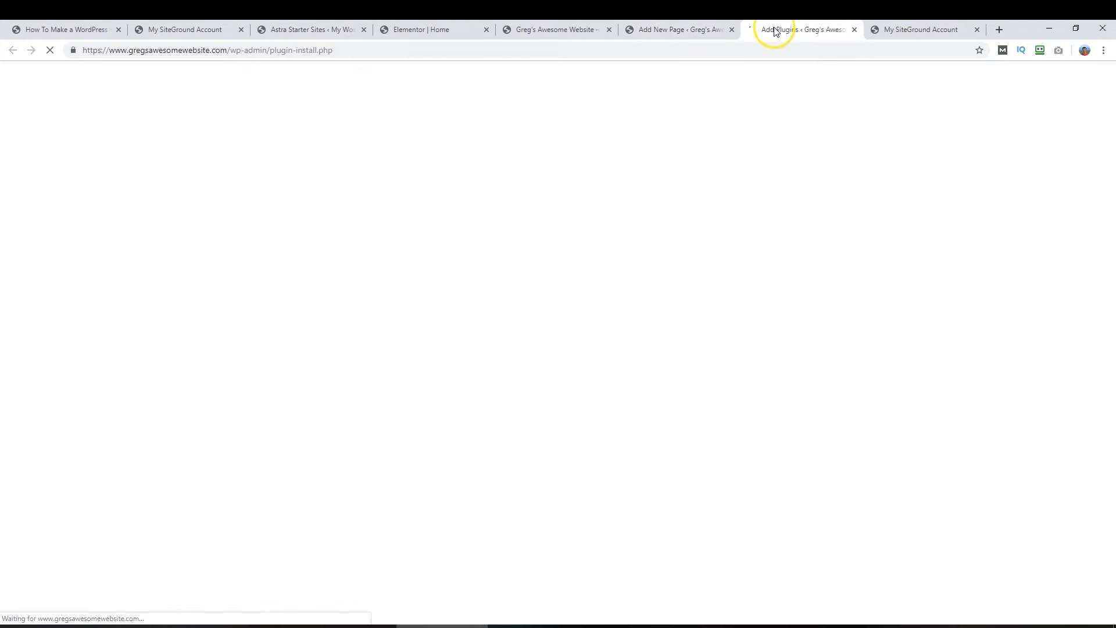
{"action": "left_click", "coordinate": [934, 166]}
{"action": "type", "text": "classic editor"}
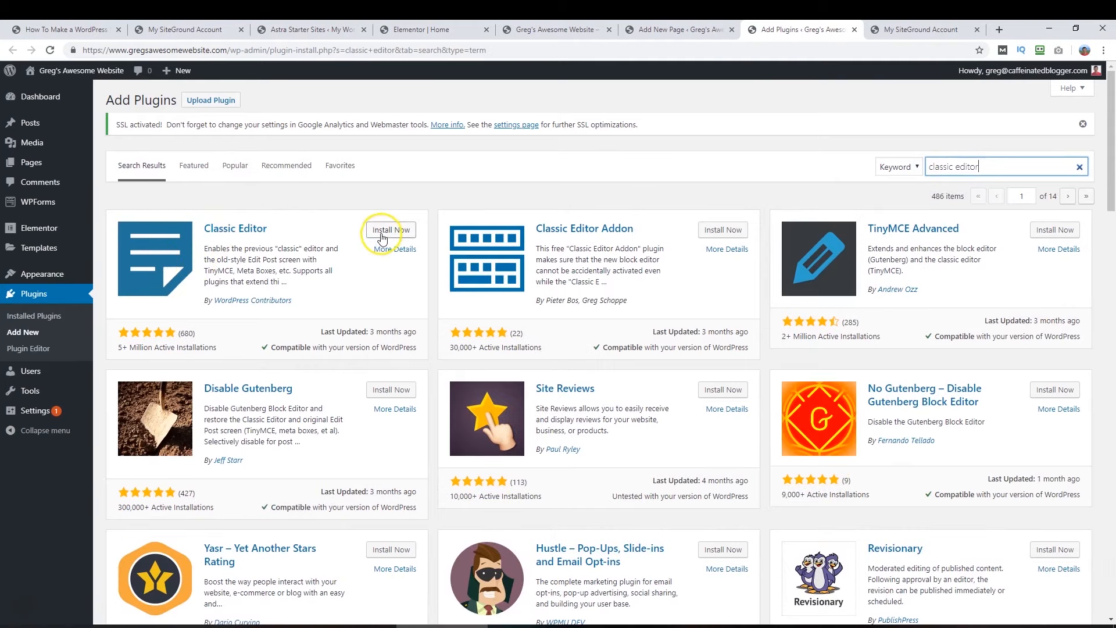
{"action": "left_click", "coordinate": [382, 236]}
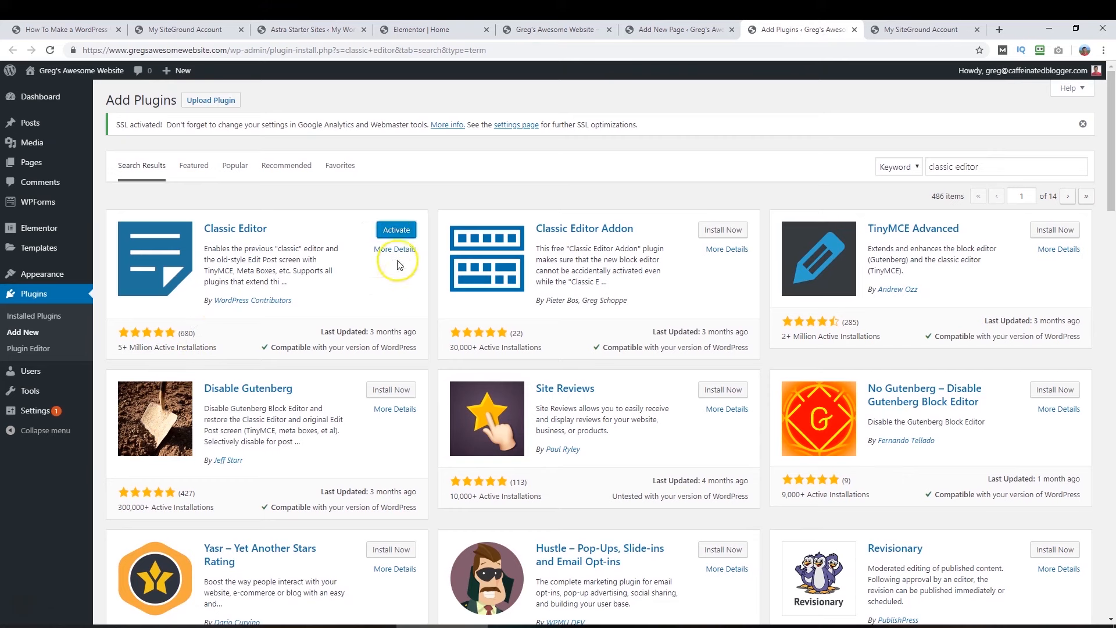
{"action": "left_click", "coordinate": [396, 232]}
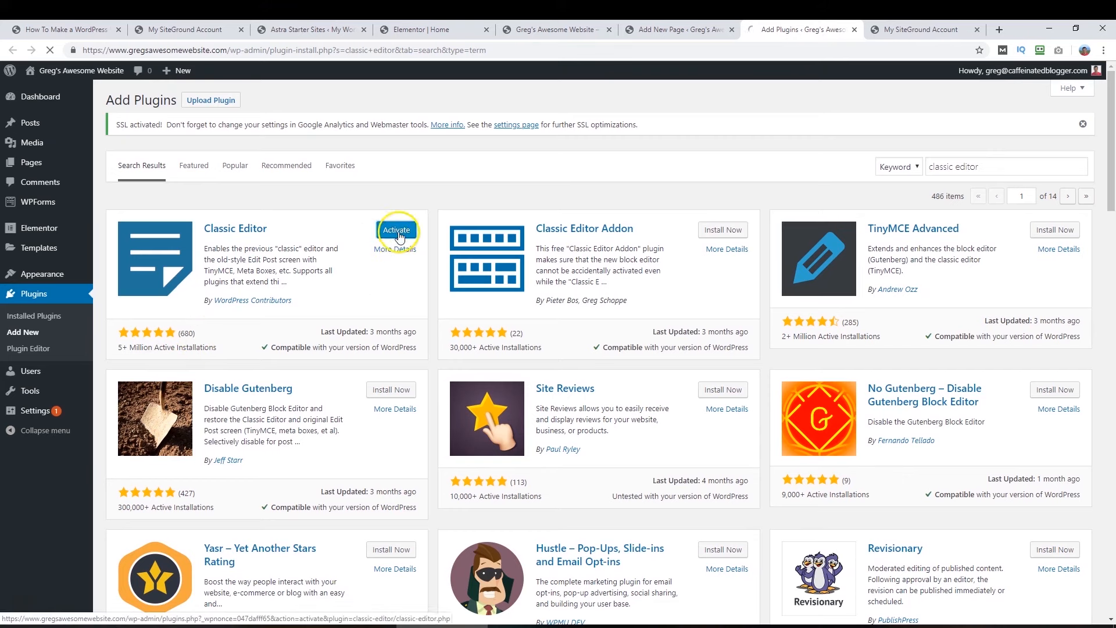
- Create and publish a new page titled My Courses in the classic editor, and open it for editing in Elementor
{"action": "left_click", "coordinate": [679, 29]}
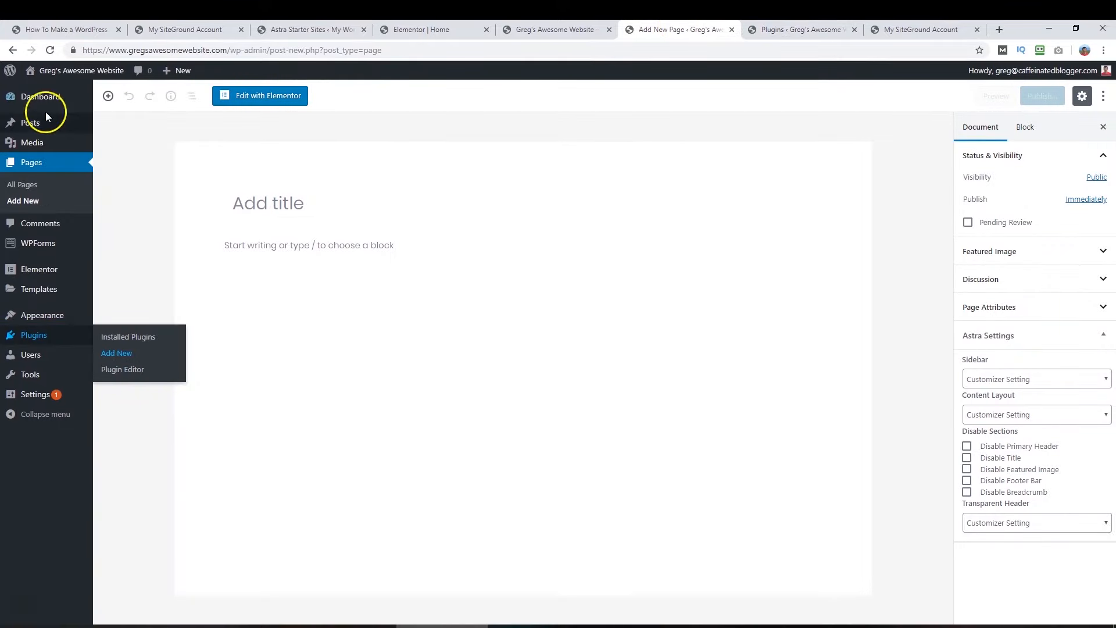
{"action": "left_click", "coordinate": [25, 204]}
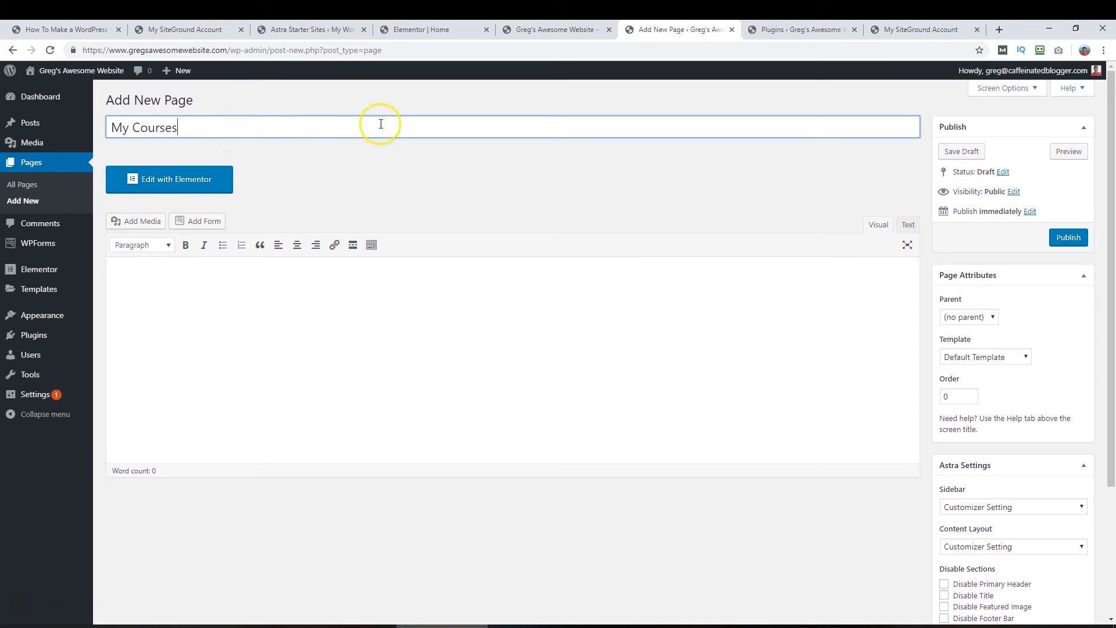
{"action": "left_click", "coordinate": [1070, 241]}
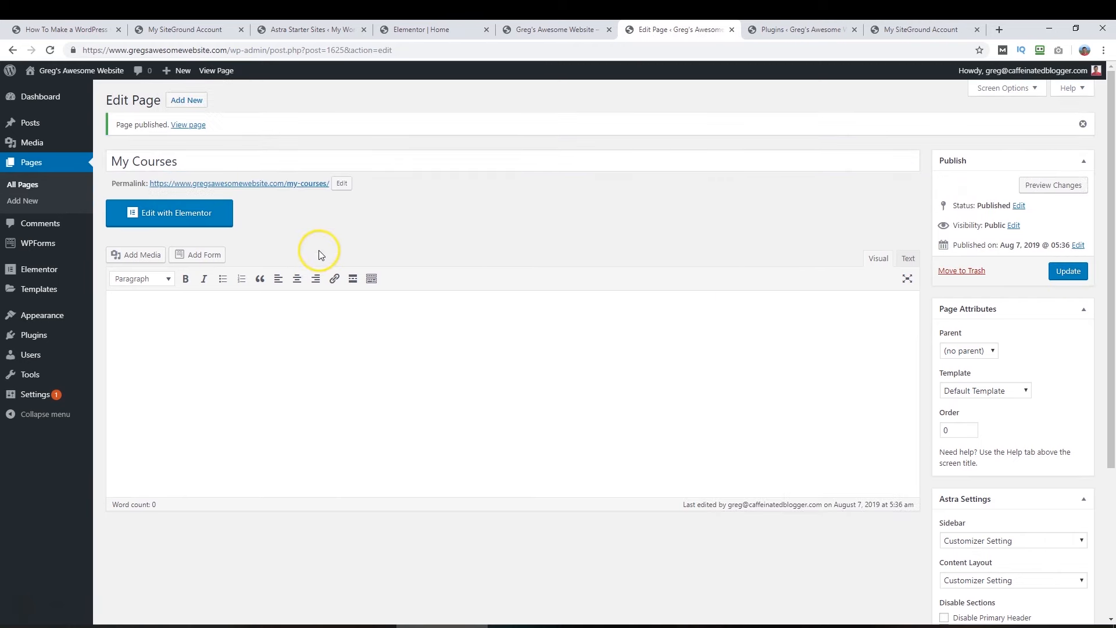
{"action": "left_click", "coordinate": [162, 225]}
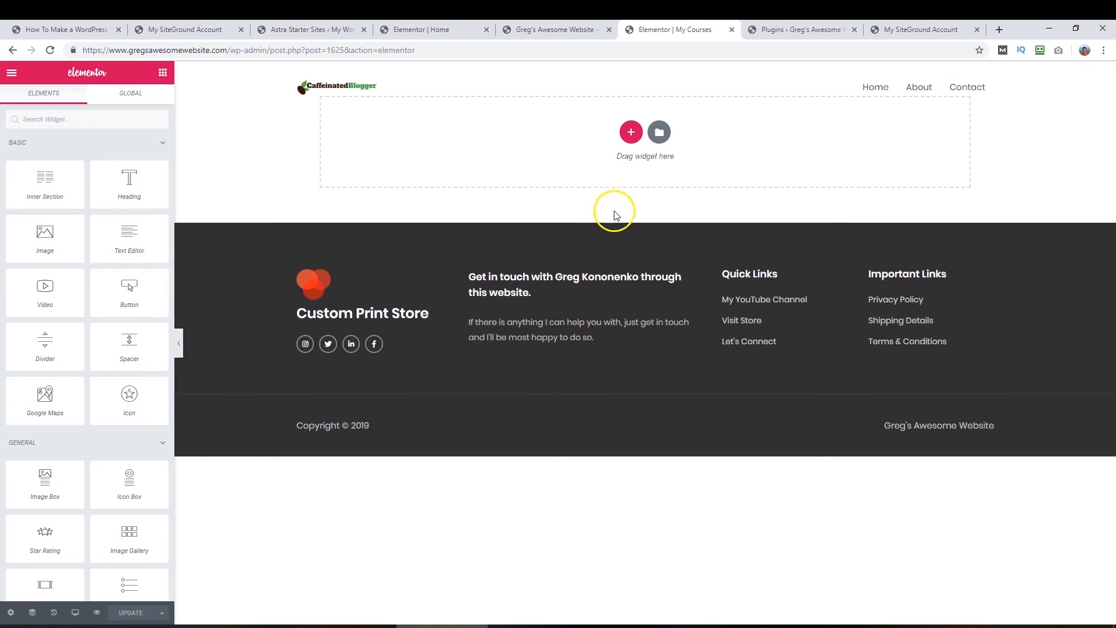
- Search the library's page templates for "product" and insert the Product – Clean template into the page
{"action": "left_click", "coordinate": [664, 143]}
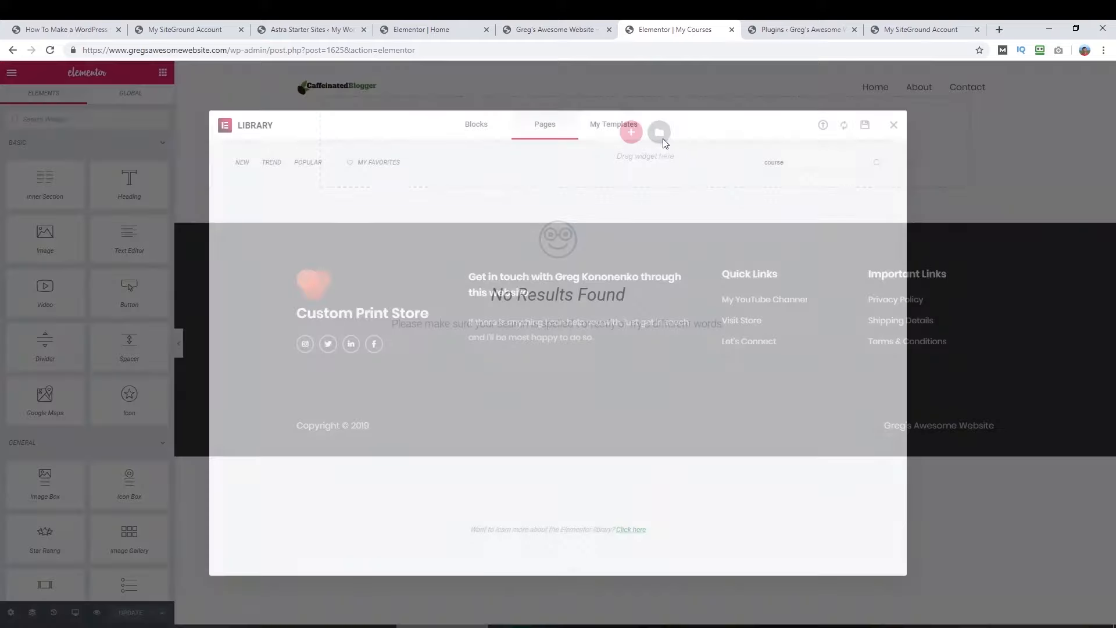
{"action": "mouse_move", "coordinate": [901, 170]}
{"action": "left_mouse_down"}
{"action": "mouse_move", "coordinate": [902, 204]}
{"action": "mouse_move", "coordinate": [901, 161]}
{"action": "left_mouse_up"}
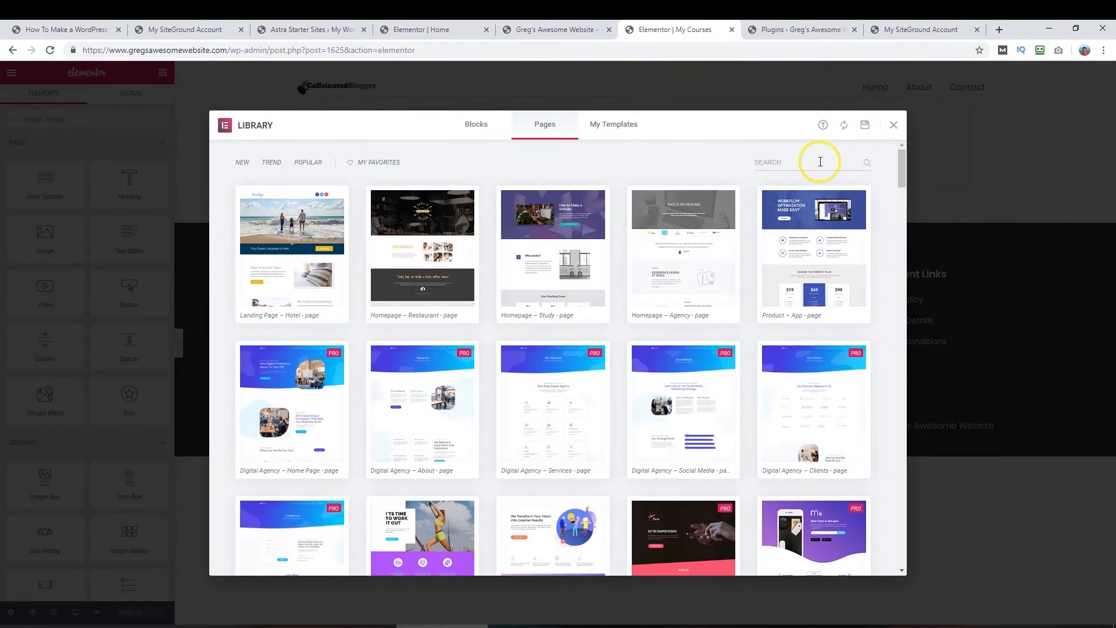
{"action": "type", "text": "prodyc"}
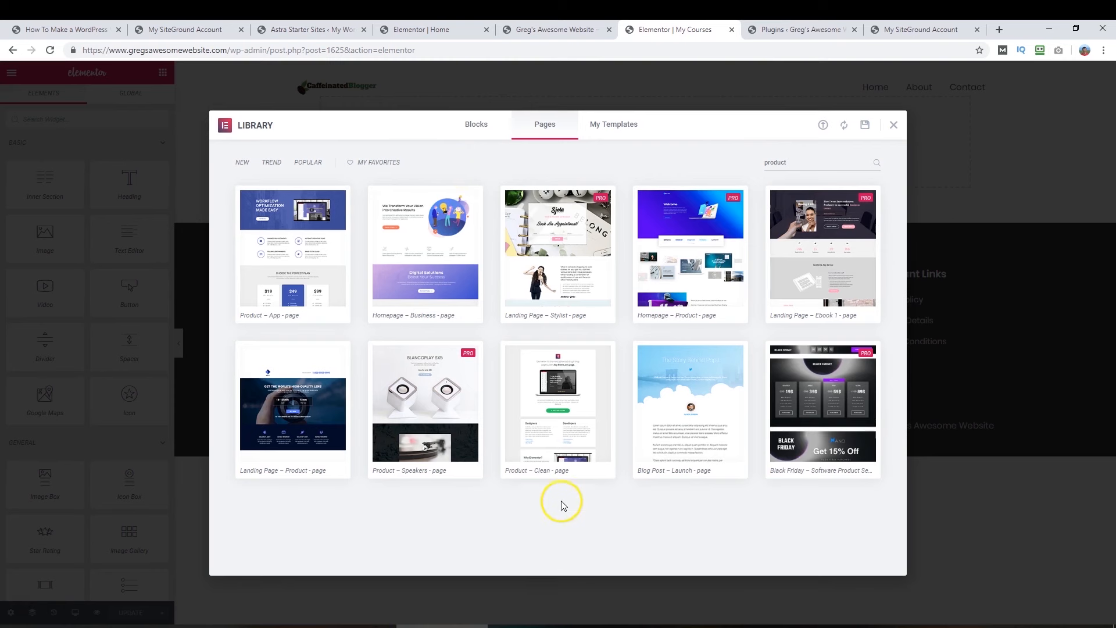
{"action": "mouse_move", "coordinate": [553, 424]}
{"action": "left_click", "coordinate": [524, 471]}
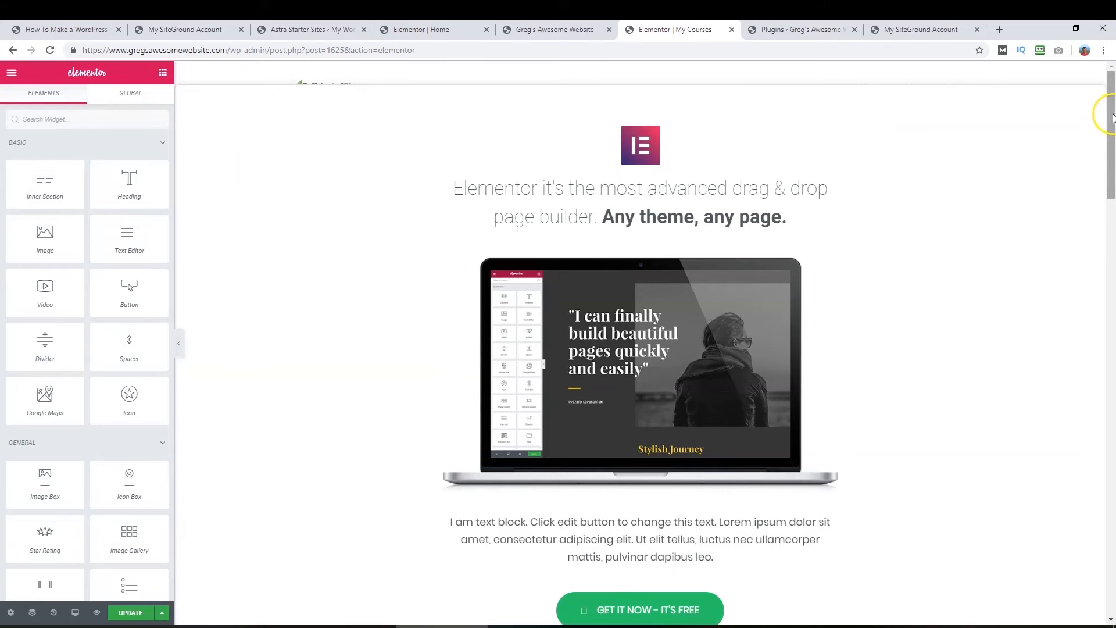
- Look through the inserted template's sections and clear them all from the page
{"action": "left_click_drag", "start_coordinate": [1112, 116], "coordinate": [1097, 77]}
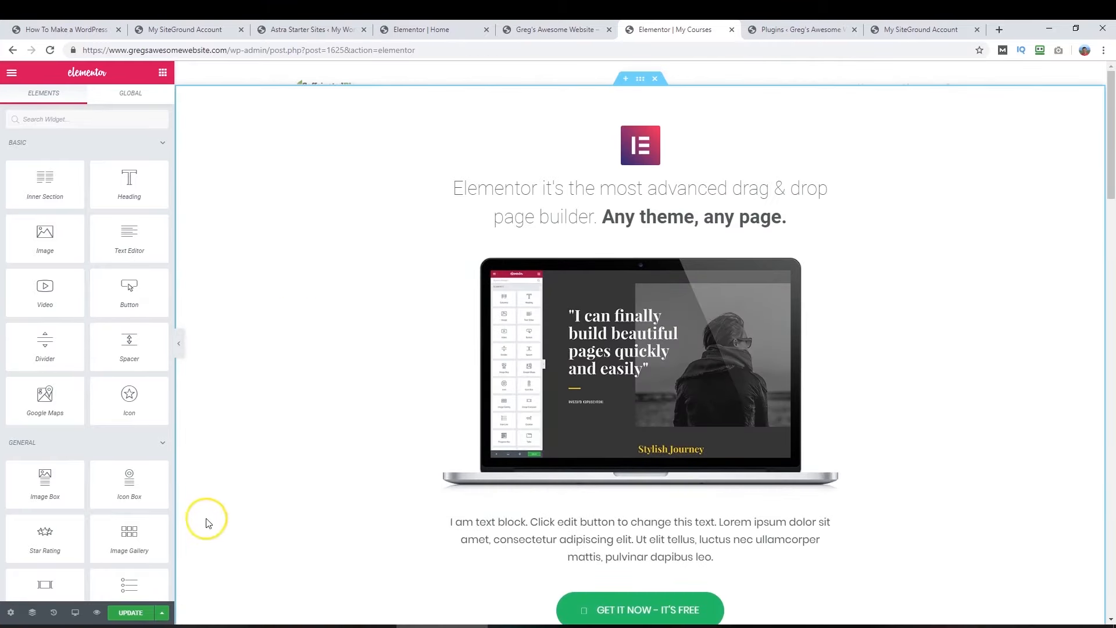
{"action": "scroll", "coordinate": [311, 351], "scroll_direction": "down", "scroll_amount": 7}
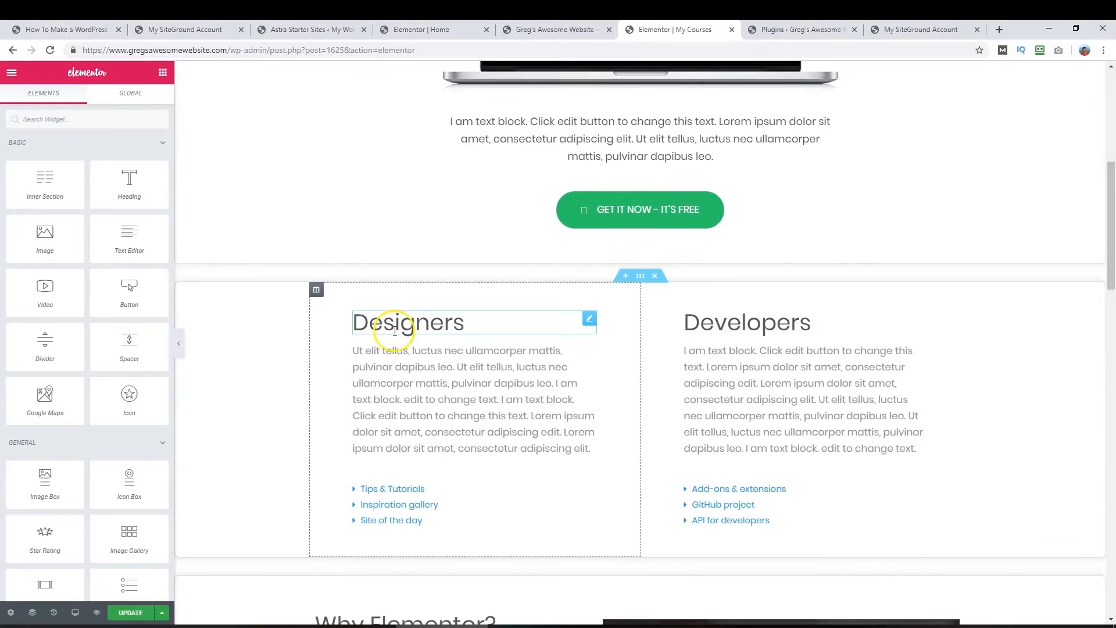
{"action": "scroll", "coordinate": [395, 330], "scroll_direction": "down", "scroll_amount": 4}
{"action": "scroll", "coordinate": [443, 374], "scroll_direction": "up", "scroll_amount": 2}
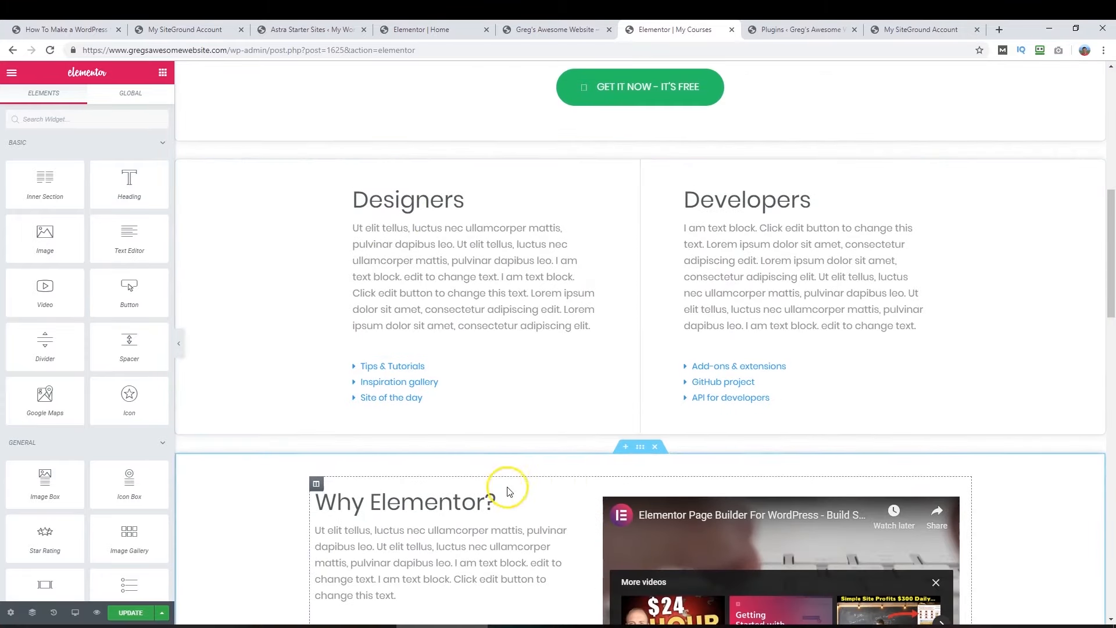
{"action": "scroll", "coordinate": [695, 431], "scroll_direction": "up", "scroll_amount": 9}
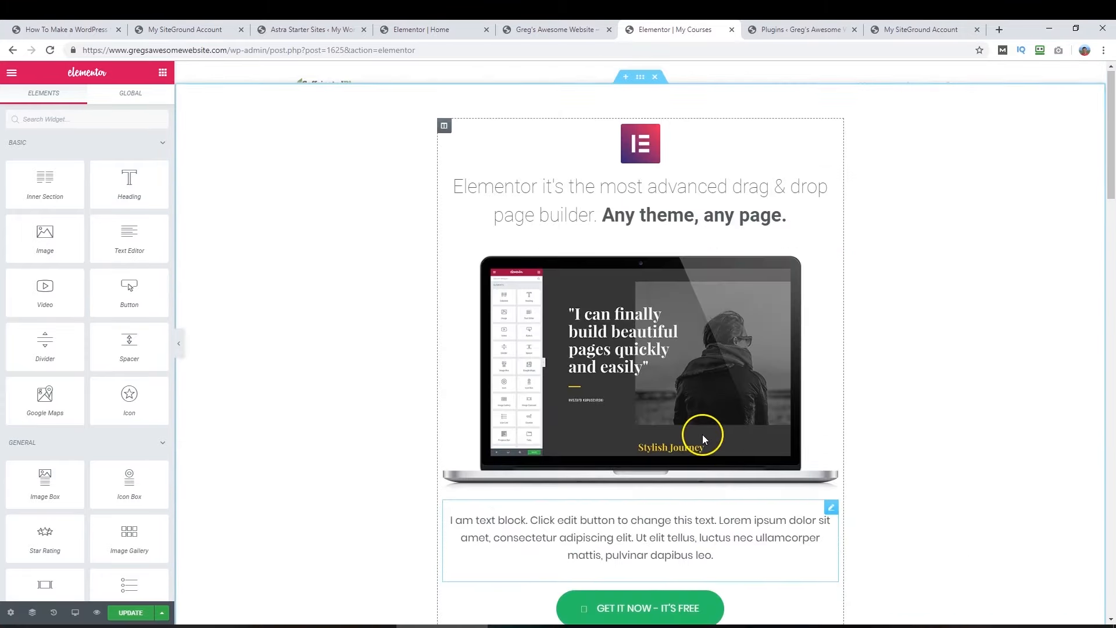
{"action": "scroll", "coordinate": [656, 82], "scroll_direction": "down", "scroll_amount": 7}
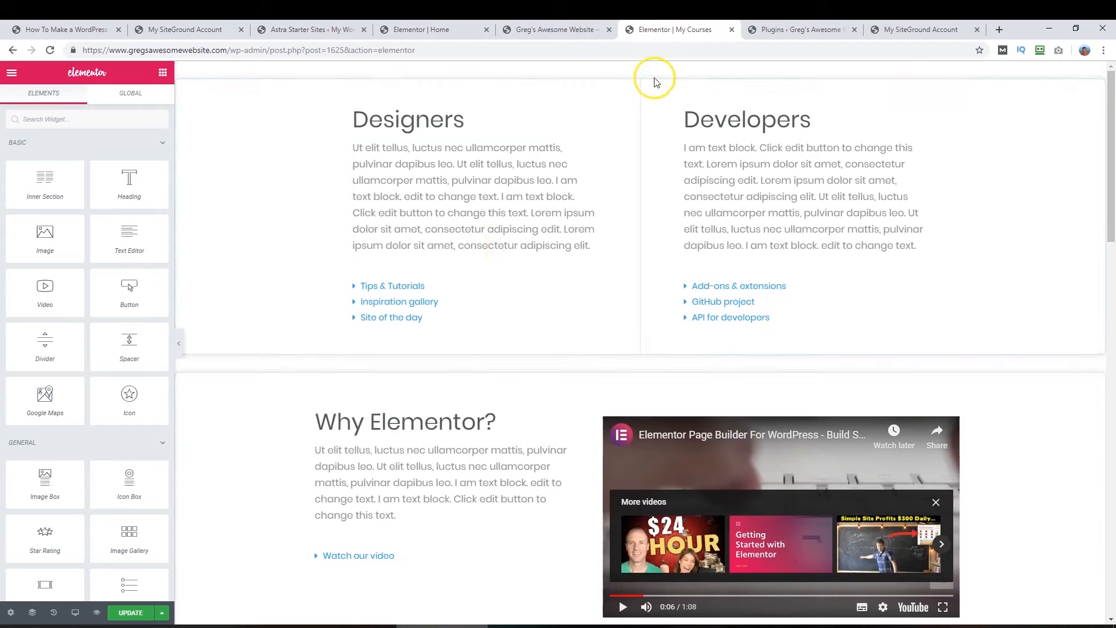
{"action": "scroll", "coordinate": [656, 84], "scroll_direction": "down", "scroll_amount": 5}
{"action": "scroll", "coordinate": [657, 78], "scroll_direction": "down", "scroll_amount": 7}
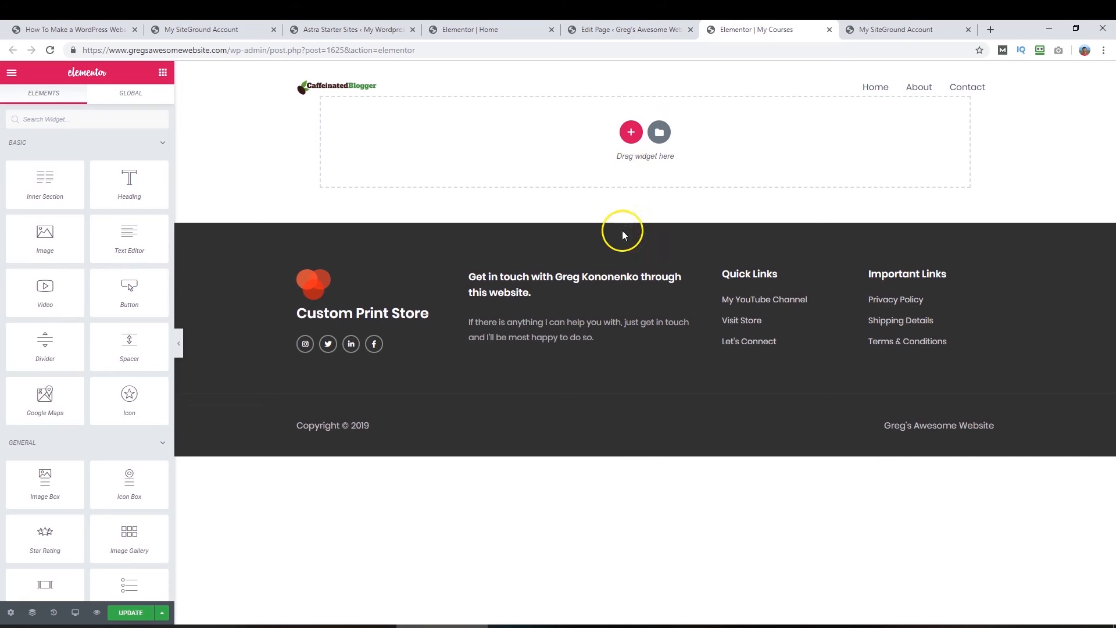
- Add a single-column section to the empty page and place a Heading widget in it
{"action": "left_click", "coordinate": [631, 132]}
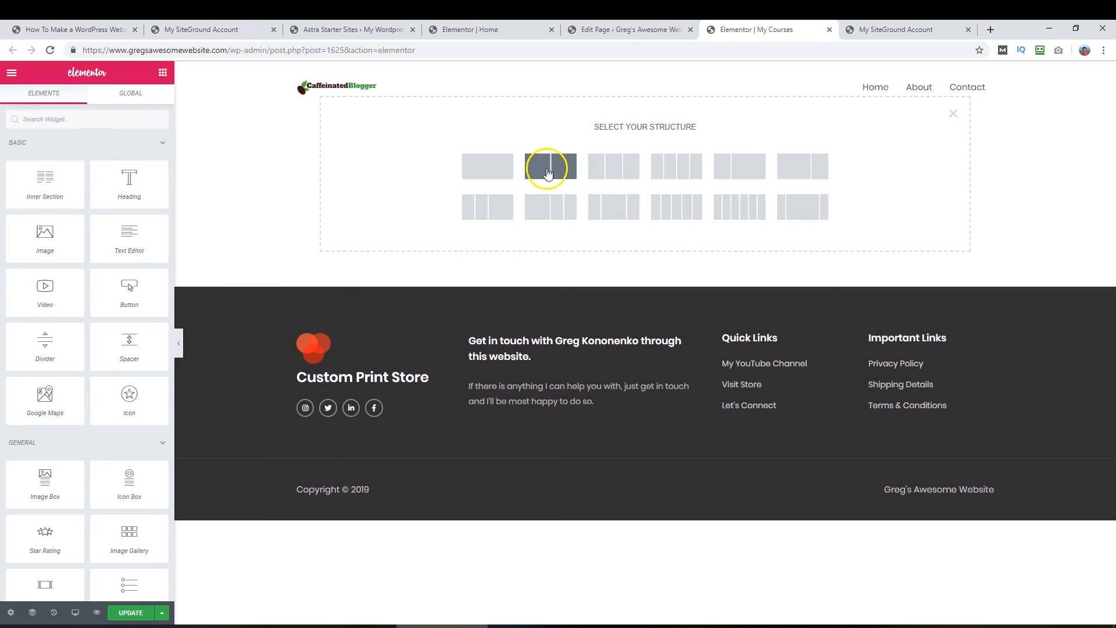
{"action": "left_click", "coordinate": [488, 174]}
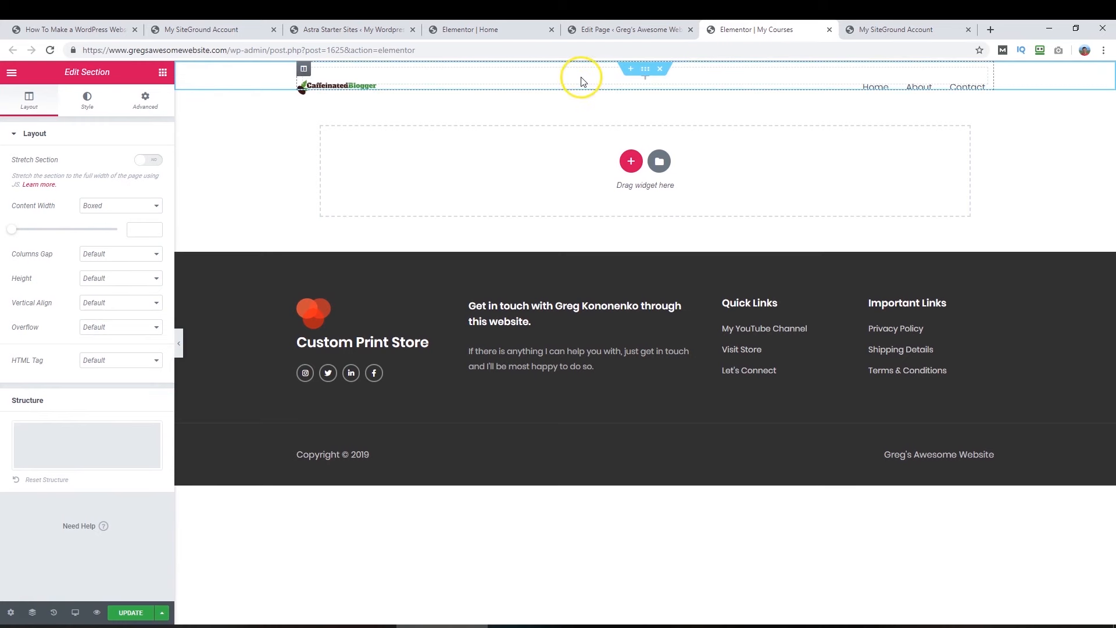
{"action": "left_click", "coordinate": [163, 72]}
{"action": "left_click_drag", "start_coordinate": [114, 187], "coordinate": [599, 77]}
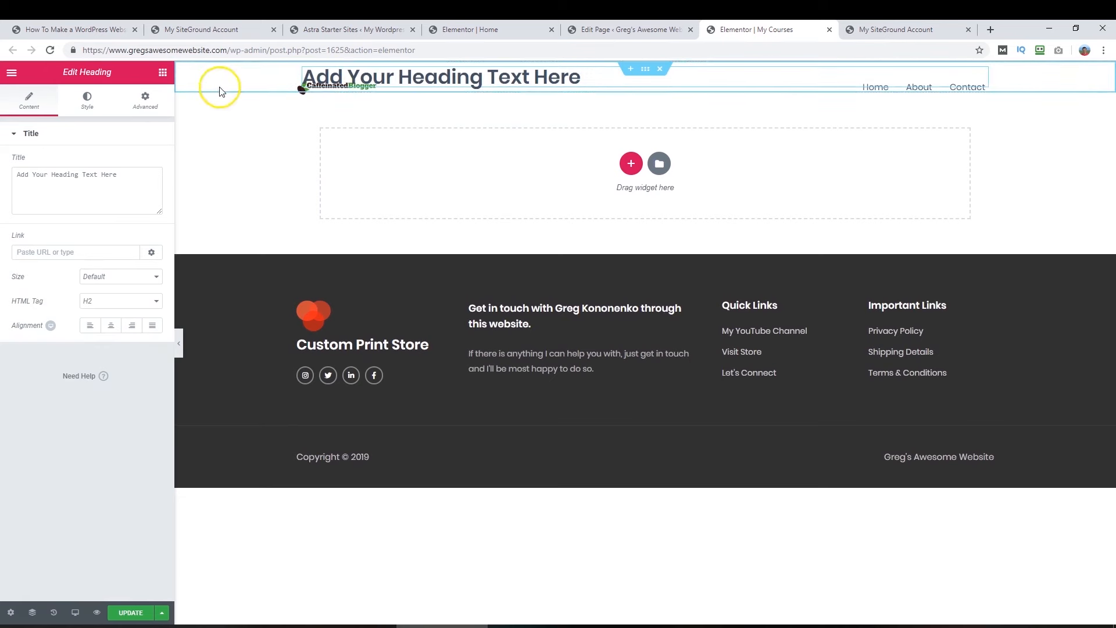
- Unlink the heading's padding values and set them to 150 px top and 0 px right, bottom and left
{"action": "left_click", "coordinate": [139, 103]}
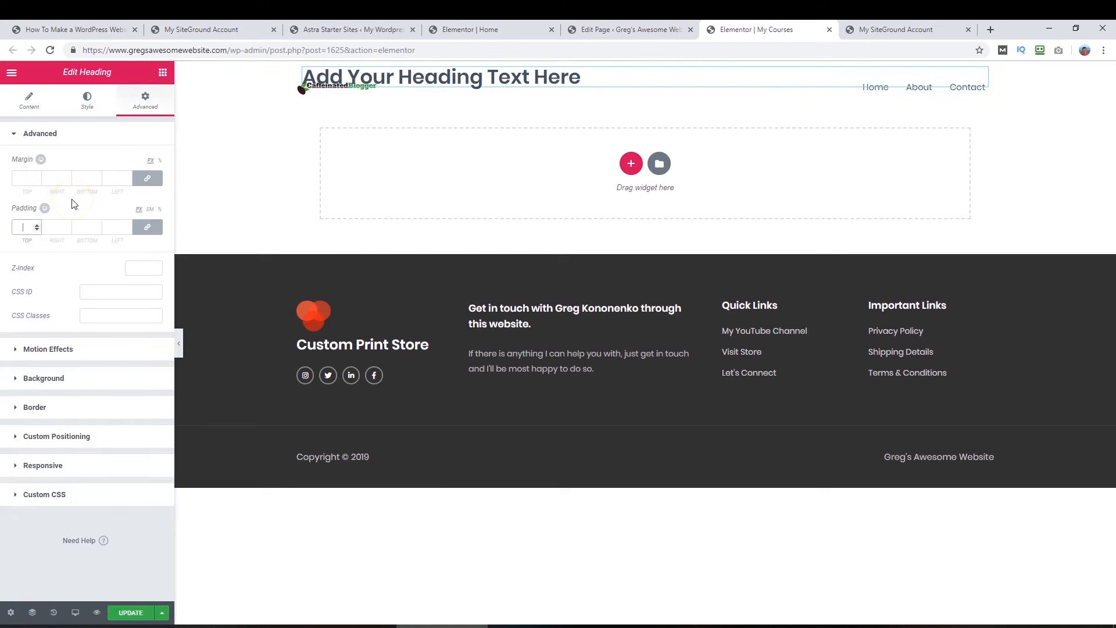
{"action": "type", "text": "150"}
{"action": "key", "text": "Tab"}
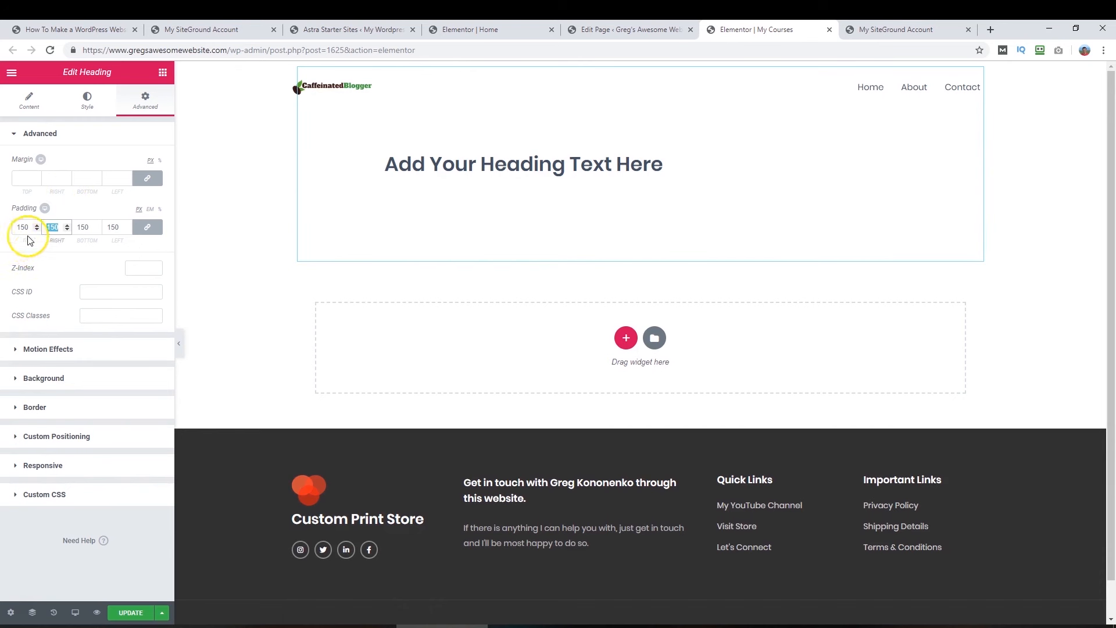
{"action": "left_click", "coordinate": [152, 233]}
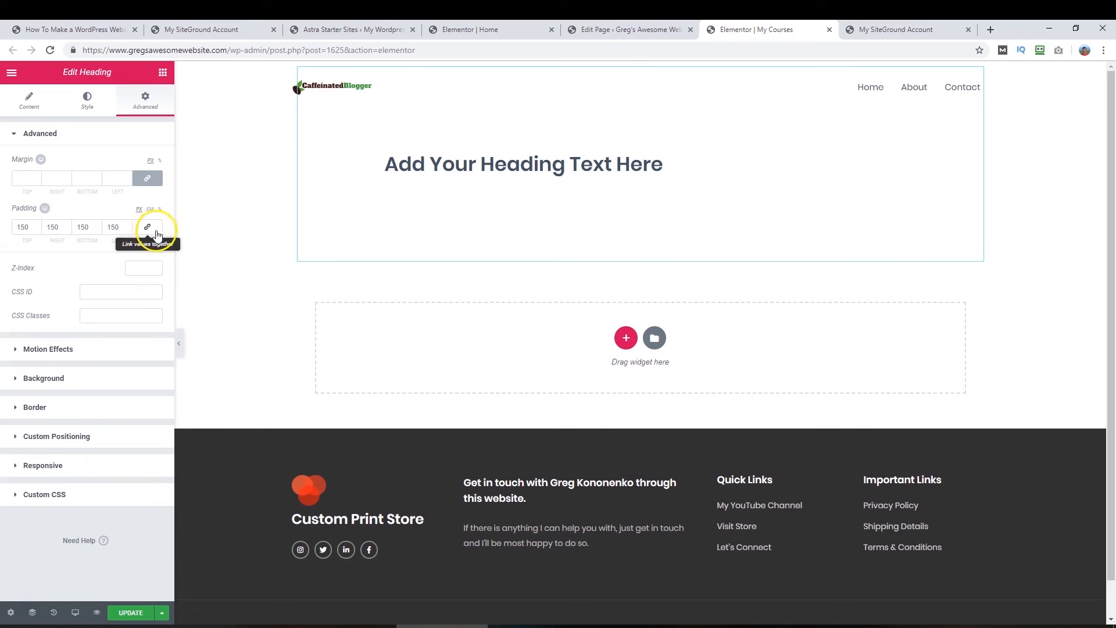
{"action": "double_click", "coordinate": [33, 228]}
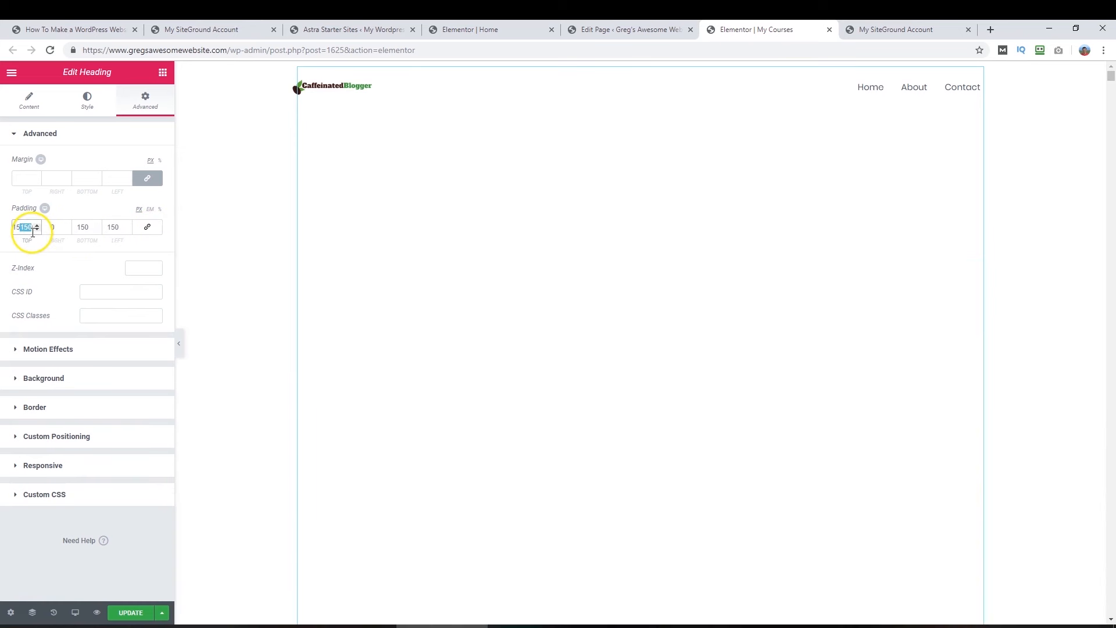
{"action": "key", "text": "Tab"}
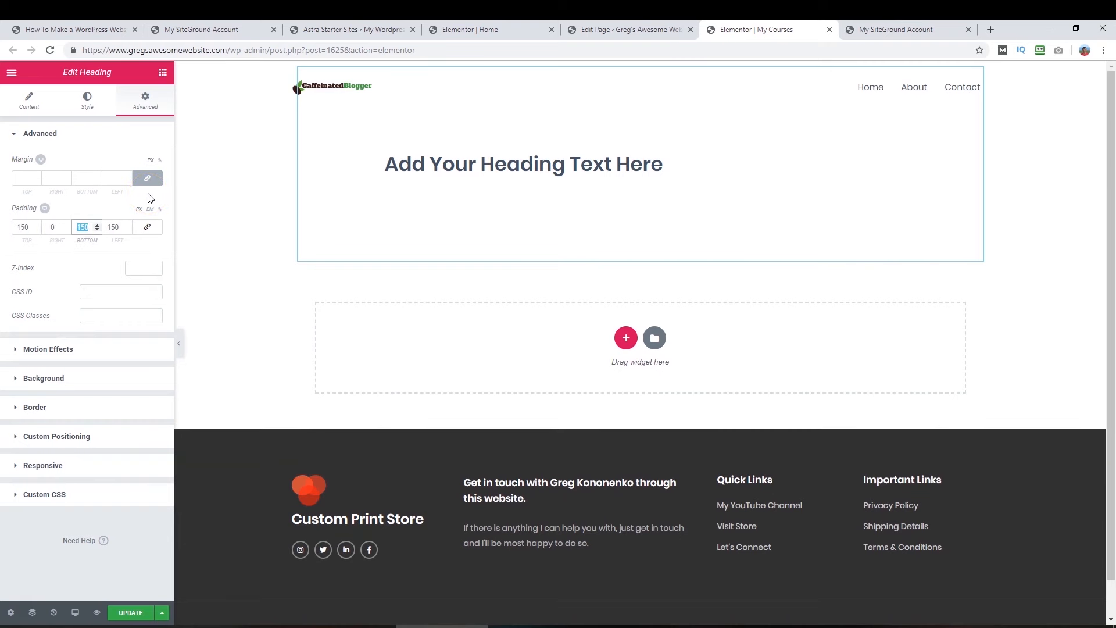
{"action": "type", "text": "0"}
{"action": "key", "text": "Tab"}
{"action": "type", "text": "0"}
- Center the heading and change its title text to "My Courses"
{"action": "left_click", "coordinate": [395, 164]}
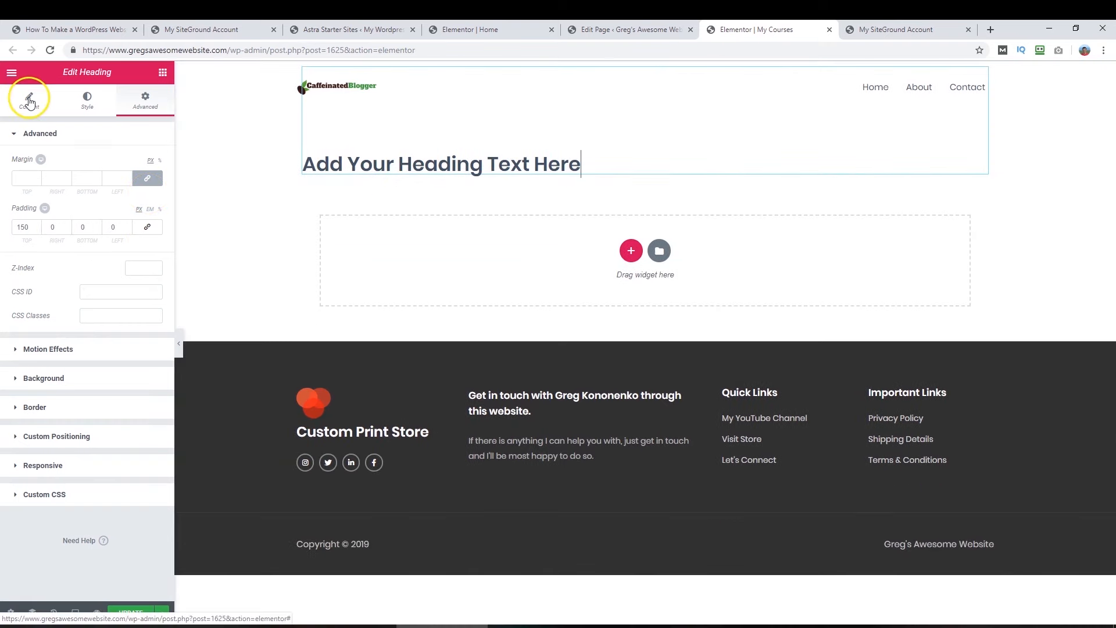
{"action": "left_click", "coordinate": [410, 164]}
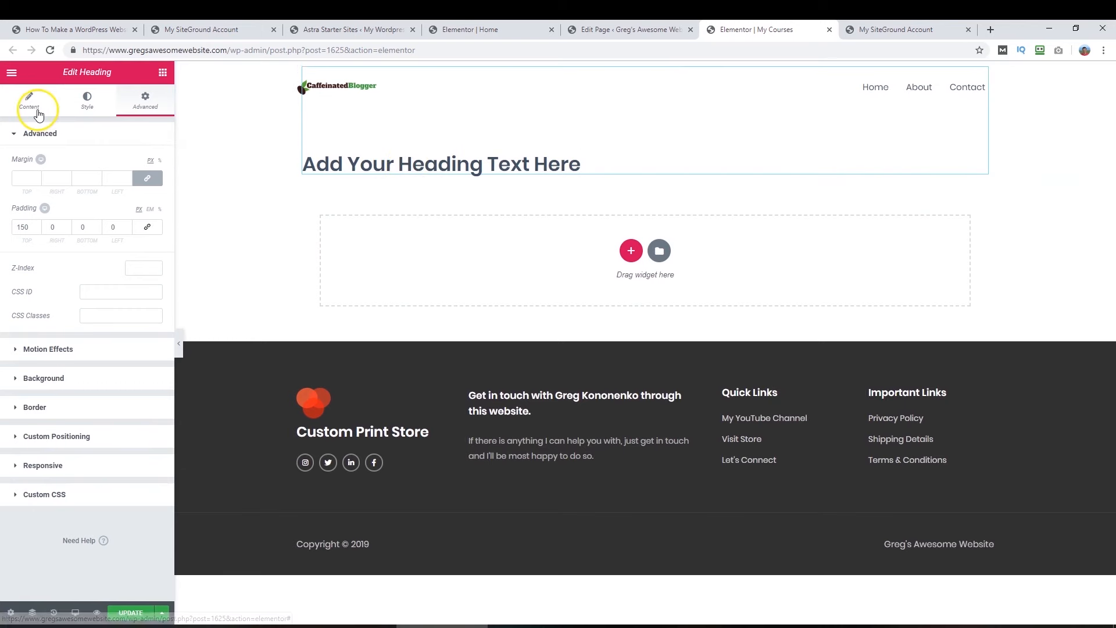
{"action": "left_click", "coordinate": [38, 113]}
{"action": "left_click", "coordinate": [109, 328]}
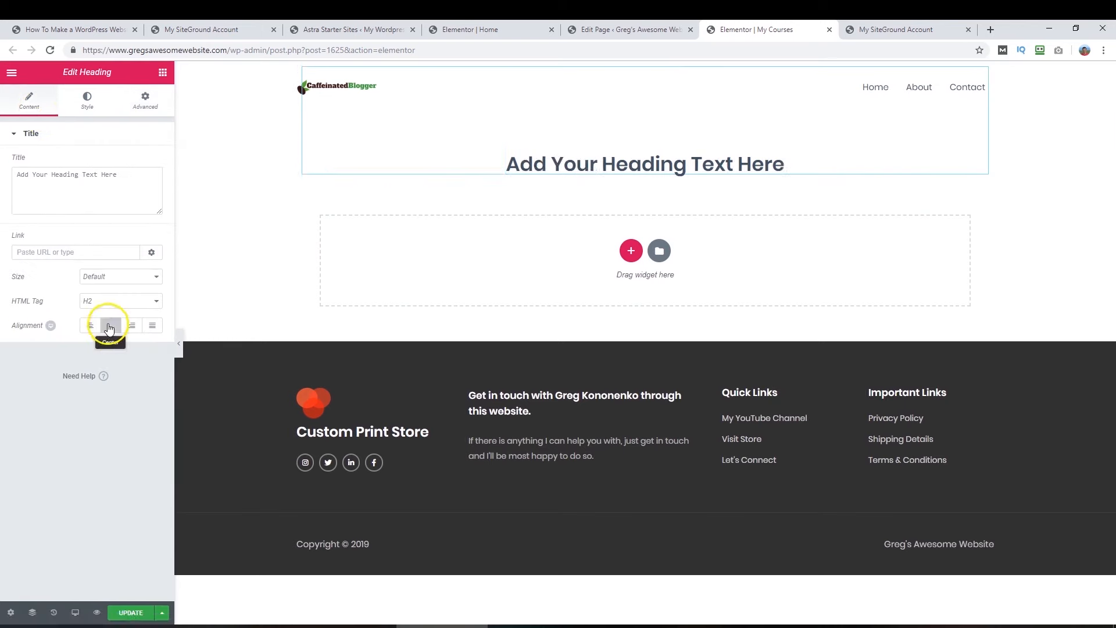
{"action": "key", "text": "ctrl+a"}
{"action": "type", "text": "My Courses"}
- Add a two-column 33/66 section below the heading and place an Image widget in its narrower column
{"action": "left_click", "coordinate": [631, 250]}
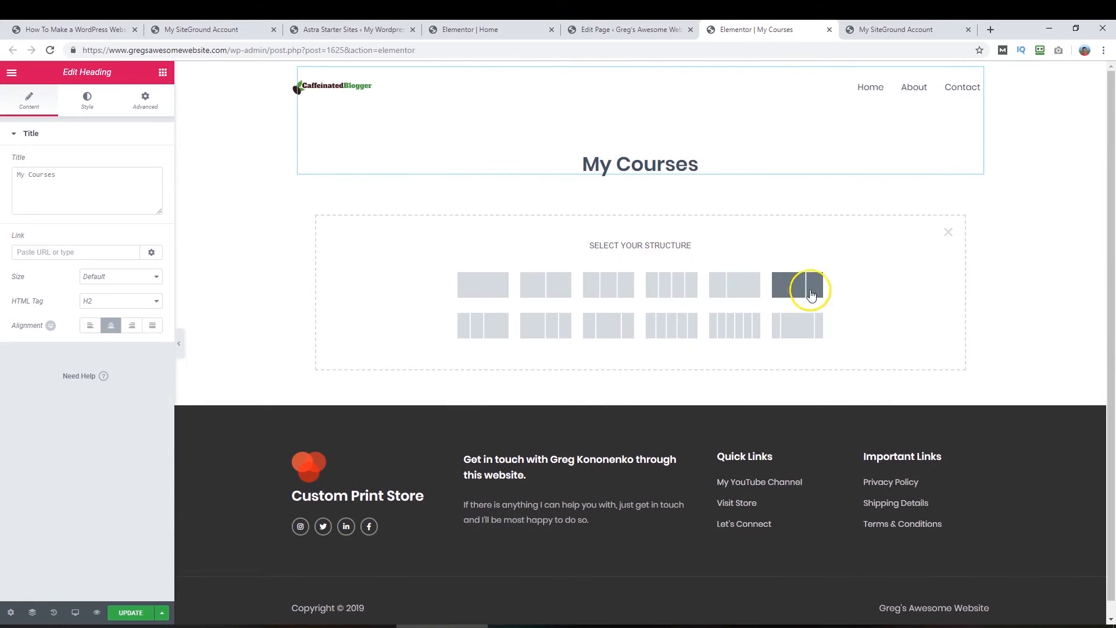
{"action": "left_click", "coordinate": [726, 297]}
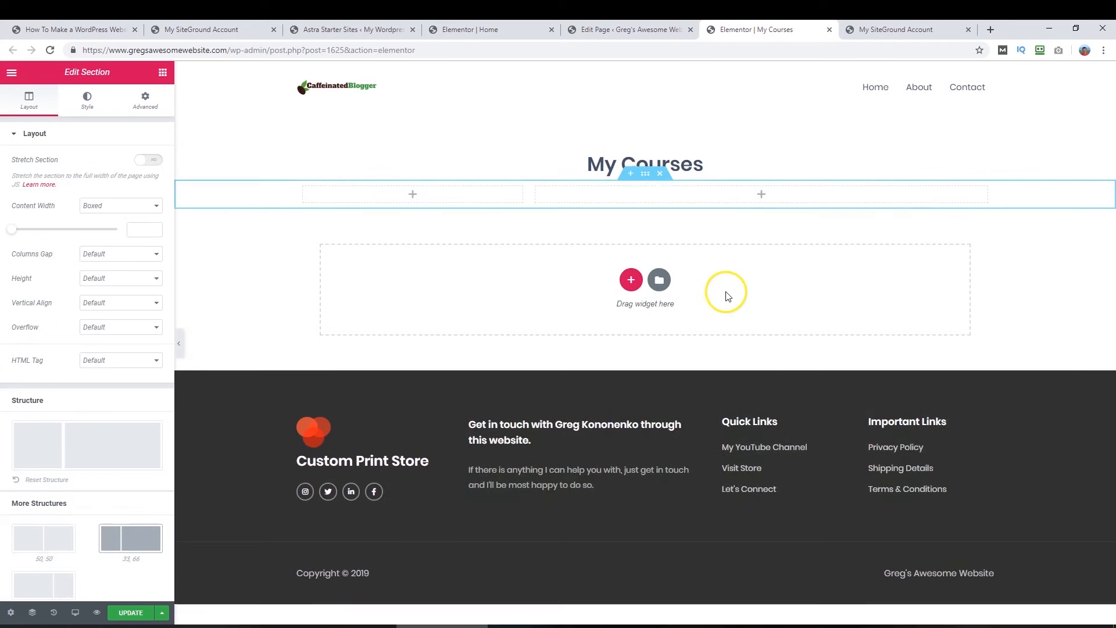
{"action": "left_click", "coordinate": [9, 73]}
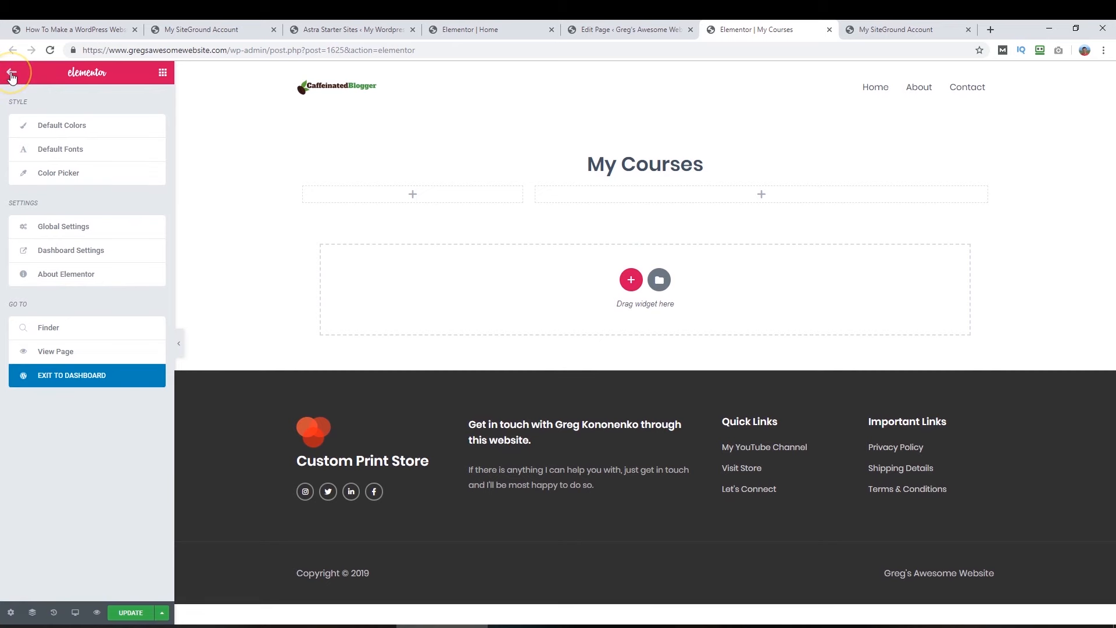
{"action": "left_click", "coordinate": [12, 74]}
{"action": "left_click_drag", "start_coordinate": [42, 243], "coordinate": [415, 197]}
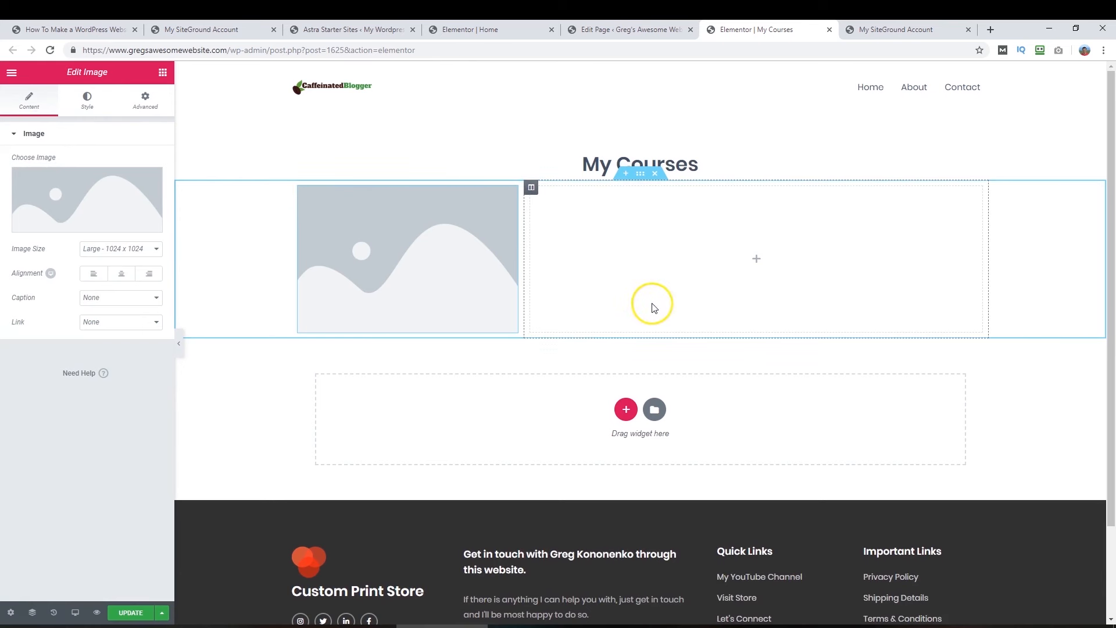
- Place a Text Editor widget in the section's wider column beside the image
{"action": "left_click", "coordinate": [11, 74]}
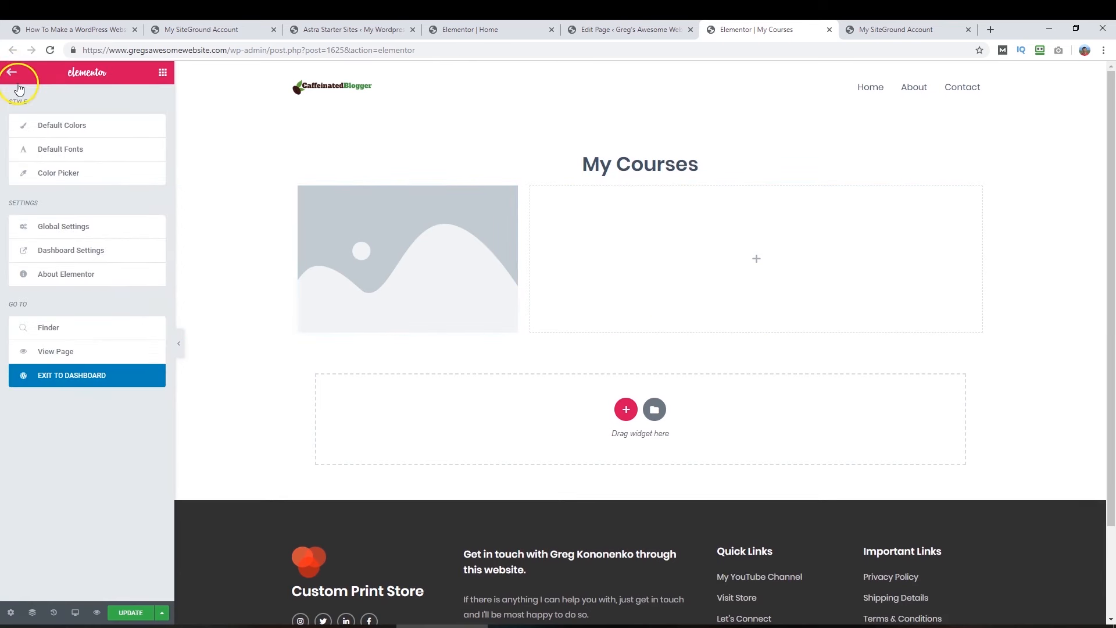
{"action": "left_click", "coordinate": [11, 72]}
{"action": "left_click_drag", "start_coordinate": [124, 235], "coordinate": [647, 243]}
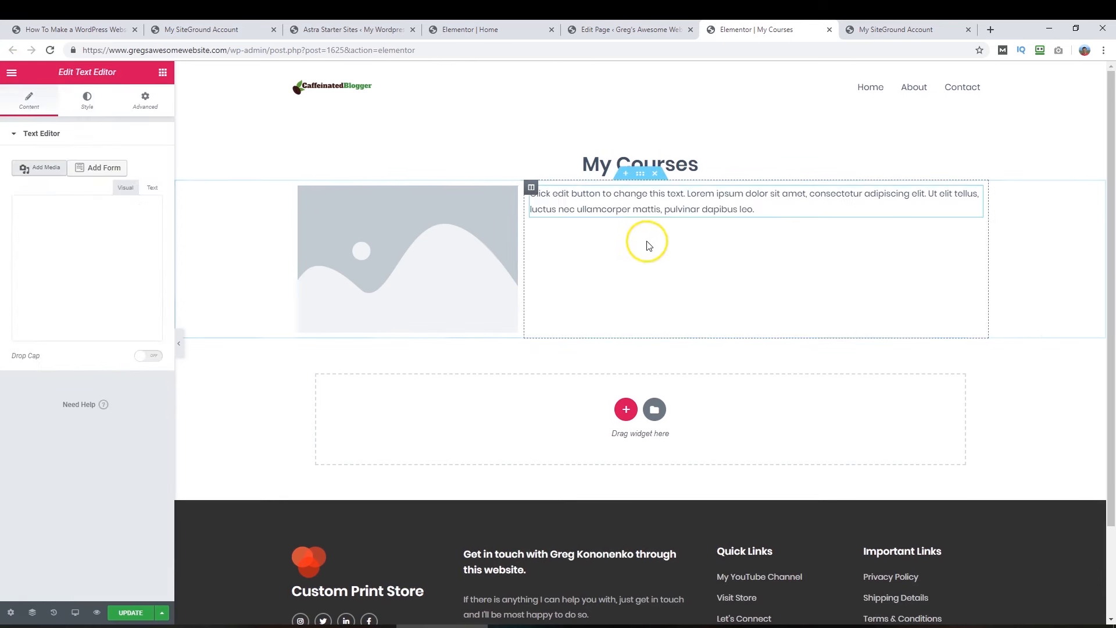
- Upload evergreentrafficacademy.png from the 190806 How To Make a Wordpress Website folder and insert it into the Image widget
{"action": "left_click", "coordinate": [430, 257]}
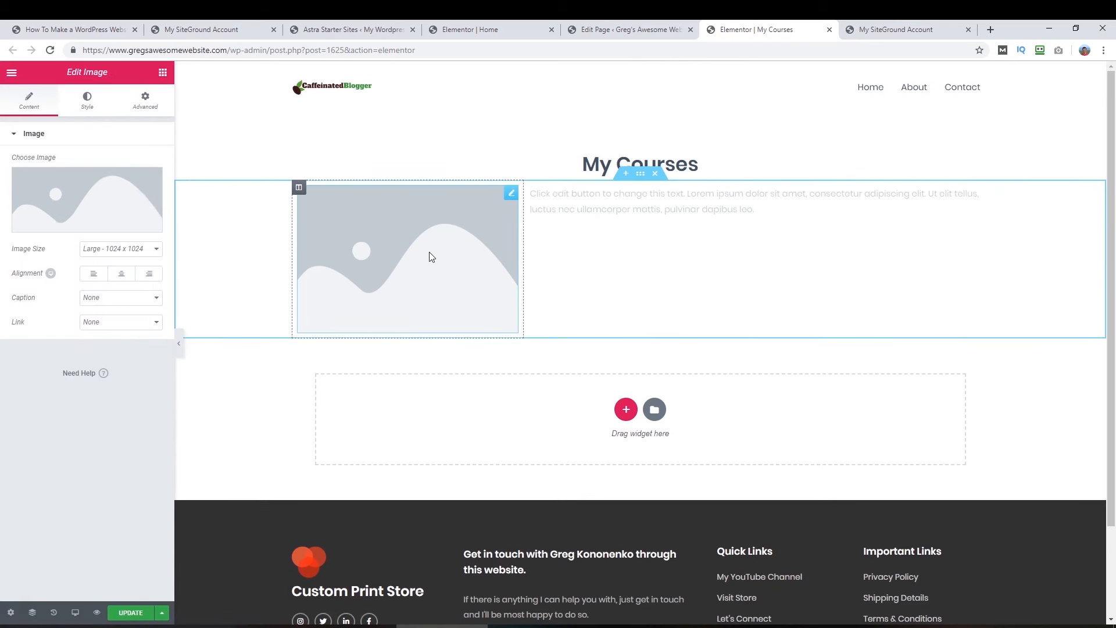
{"action": "left_click", "coordinate": [89, 224]}
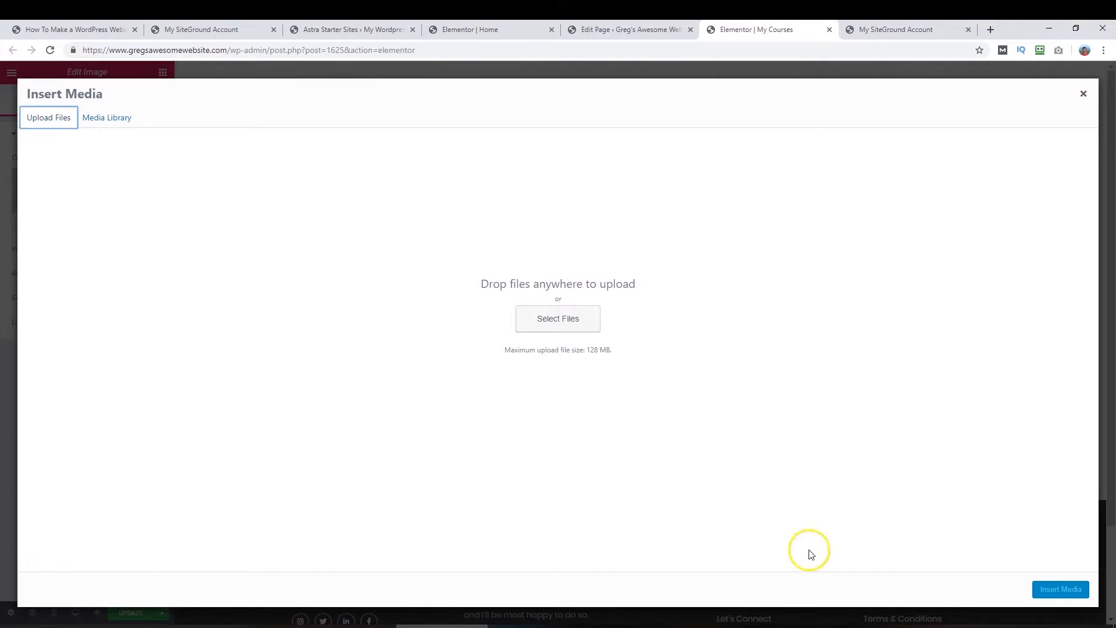
{"action": "left_click_drag", "start_coordinate": [813, 340], "coordinate": [773, 378]}
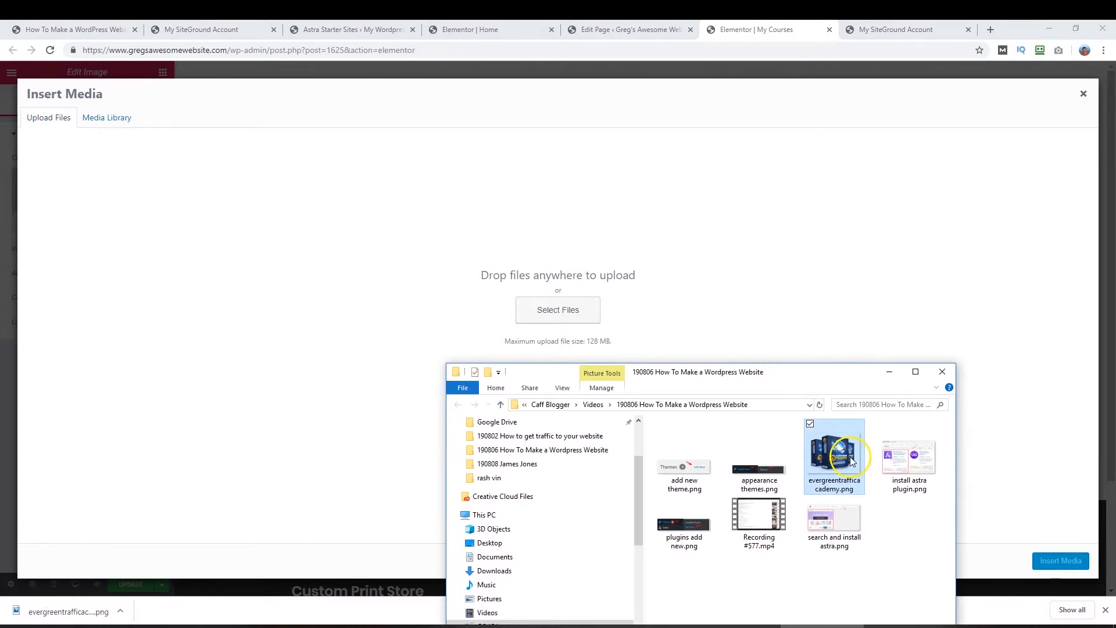
{"action": "left_click_drag", "start_coordinate": [851, 461], "coordinate": [594, 314]}
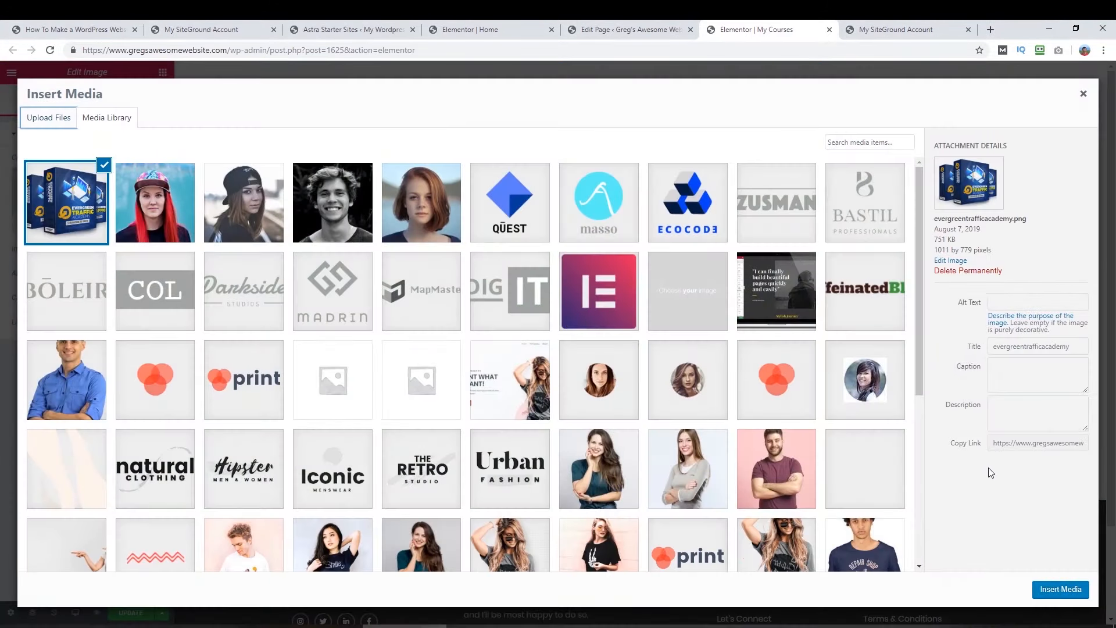
{"action": "left_click", "coordinate": [1061, 589]}
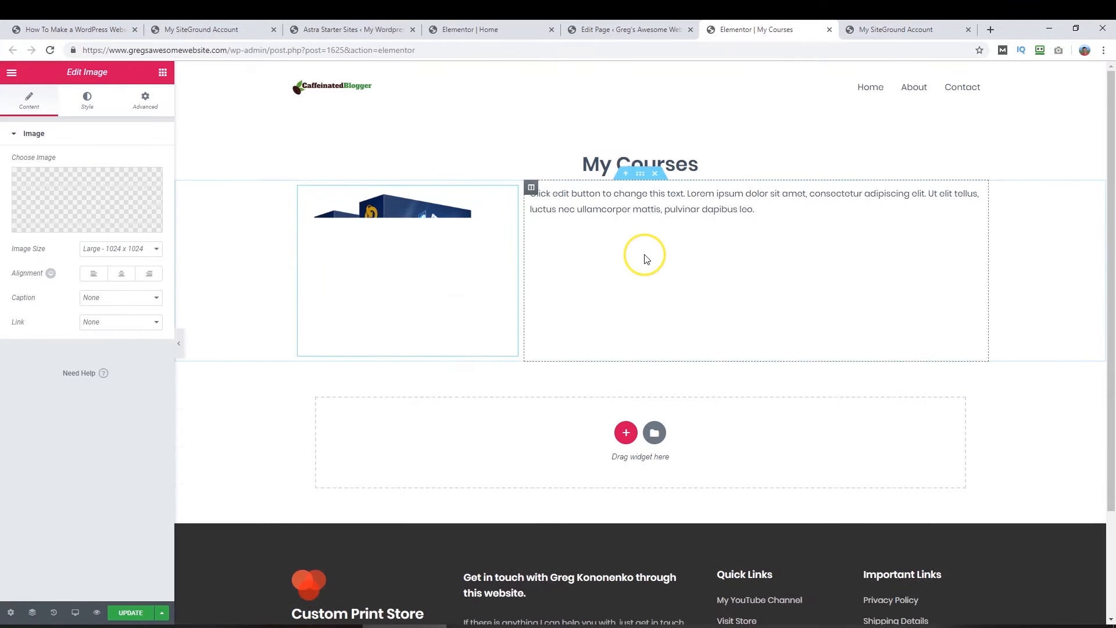
- Replace the Text Editor's placeholder with the course description running from "How We Build Newbie-Friendly Free Traffic Machines" to "deal of the year"
{"action": "left_click", "coordinate": [606, 205]}
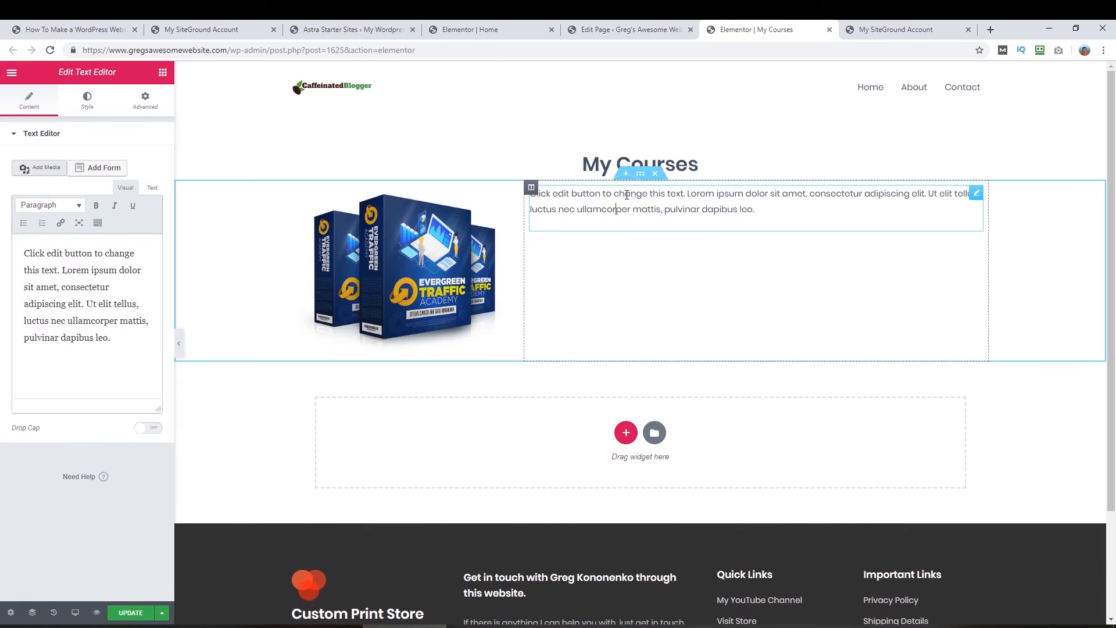
{"action": "left_click_drag", "start_coordinate": [119, 338], "coordinate": [3, 188]}
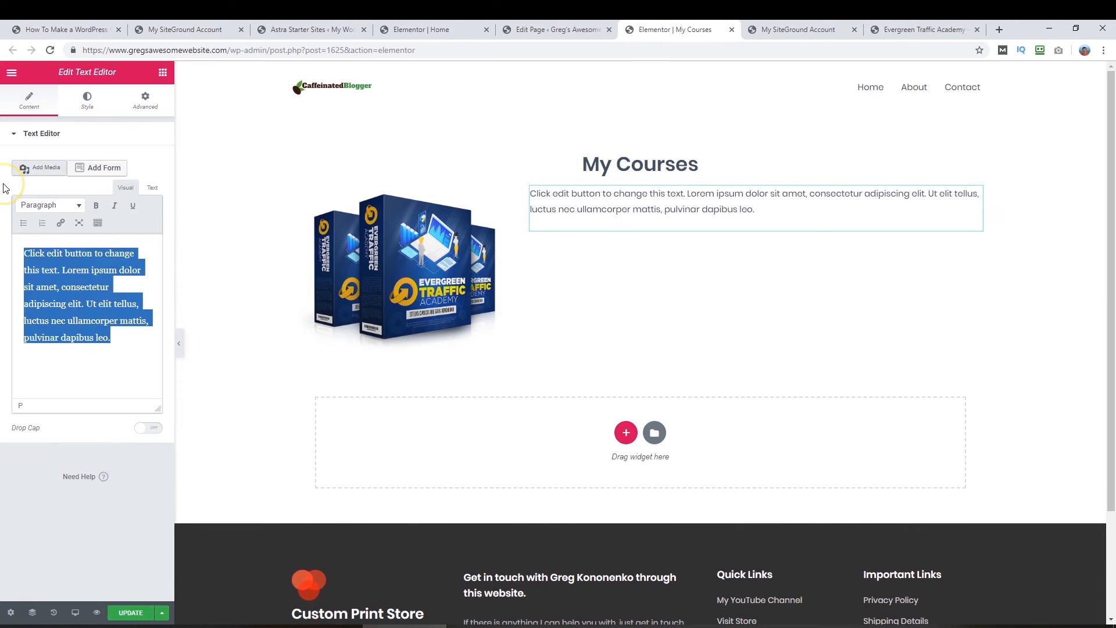
{"action": "type", "text": "How We Build Newbie-Friendly Free Traffic Machines That To Help Get More Audiences To Know About Your Business! This is the most extensive traffic digital marketing course we've EVER released...some calling it \"traffic course of the year\"... and \"deal of the year\"."}
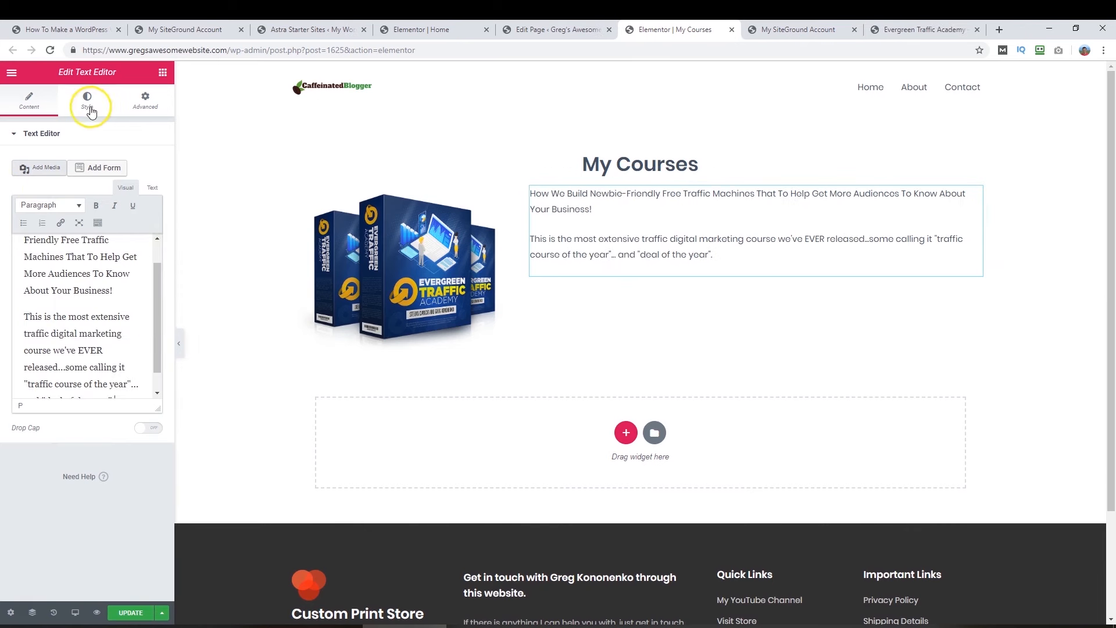
- Left-align the course description and set its font family to Montserrat
{"action": "left_click", "coordinate": [89, 105]}
{"action": "left_click", "coordinate": [108, 167]}
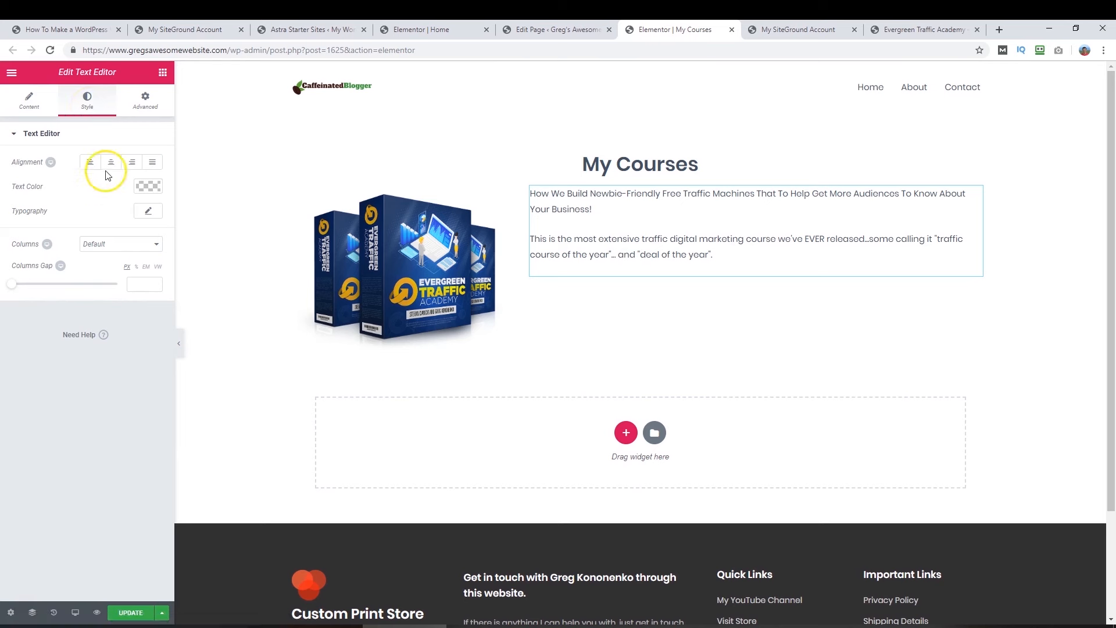
{"action": "left_click", "coordinate": [90, 164]}
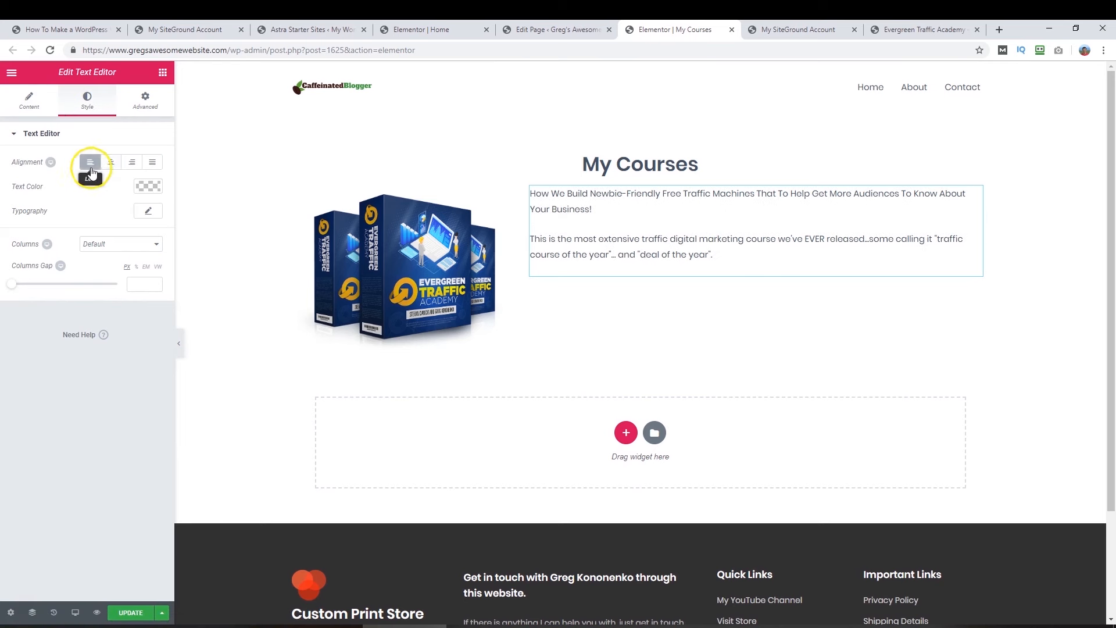
{"action": "left_click", "coordinate": [150, 212]}
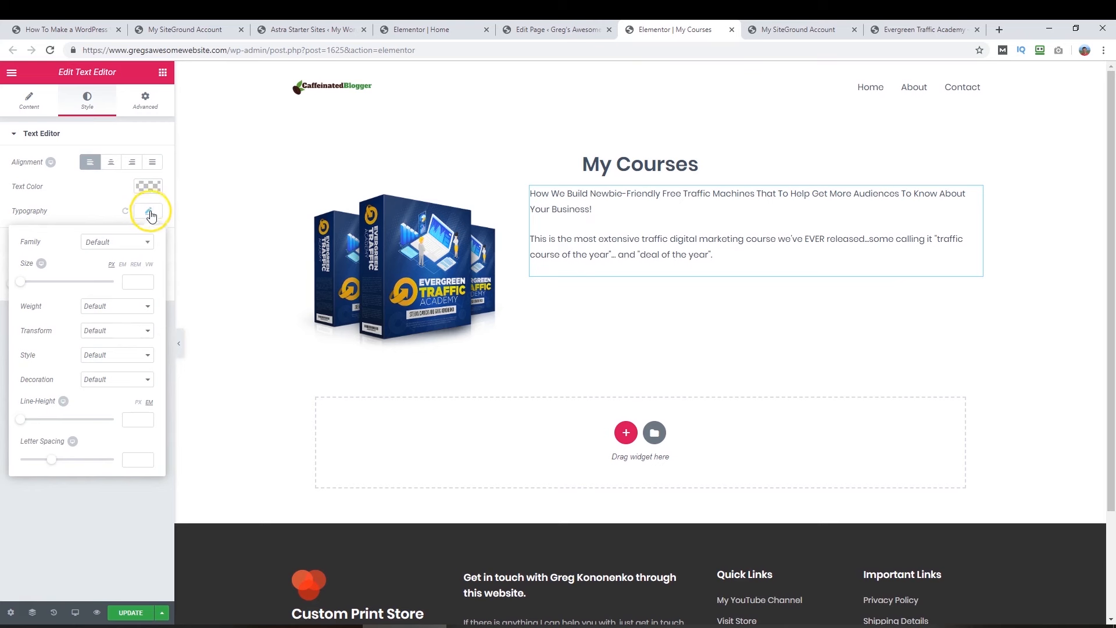
{"action": "left_click", "coordinate": [127, 243]}
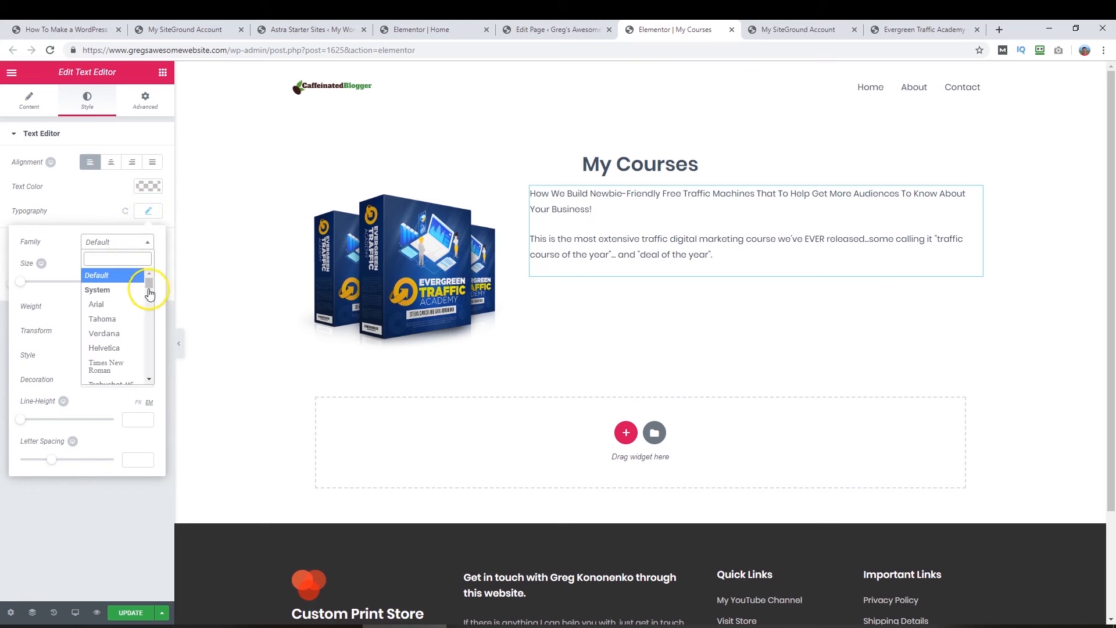
{"action": "left_click_drag", "start_coordinate": [149, 285], "coordinate": [149, 325]}
{"action": "type", "text": "mont"}
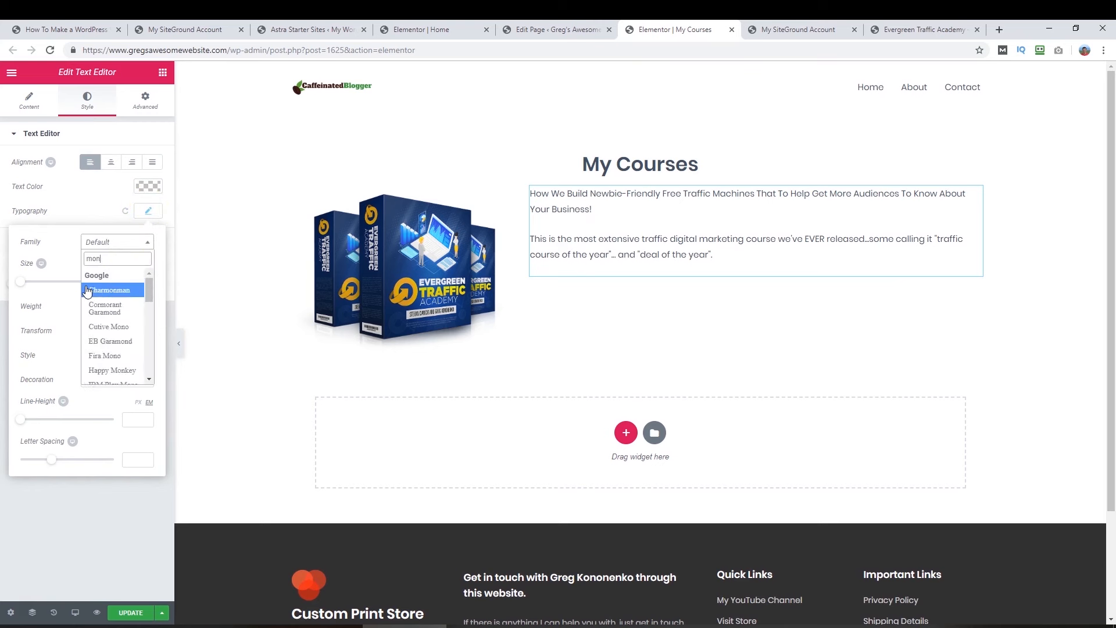
{"action": "left_click", "coordinate": [128, 320]}
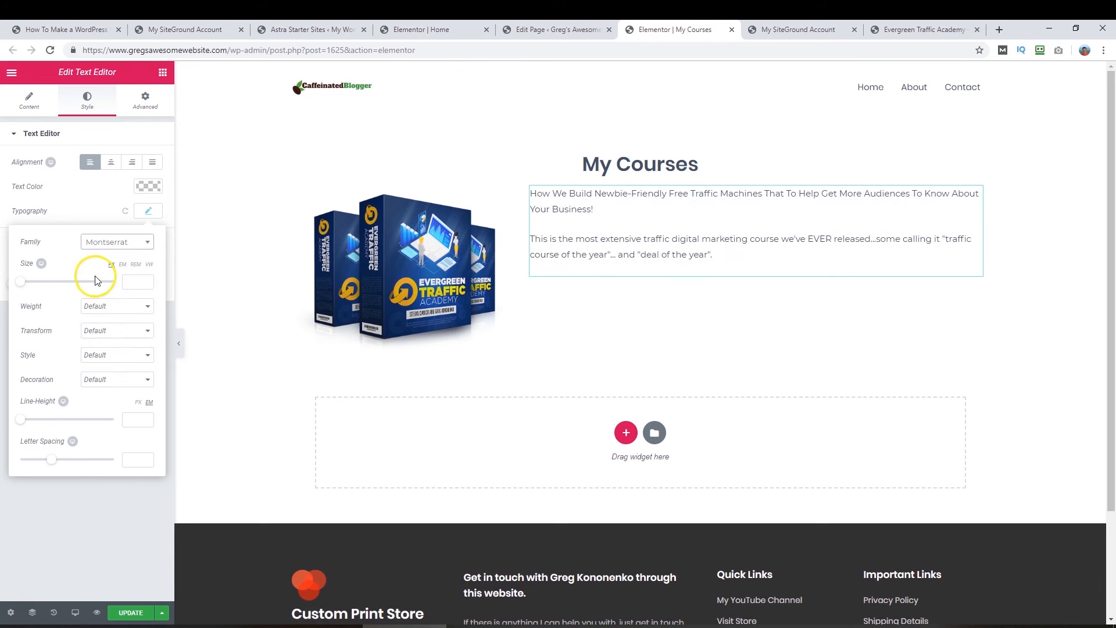
- Set the course description's font size to 20 px and its weight to 600
{"action": "left_click", "coordinate": [26, 283]}
{"action": "left_click_drag", "start_coordinate": [28, 287], "coordinate": [29, 284]}
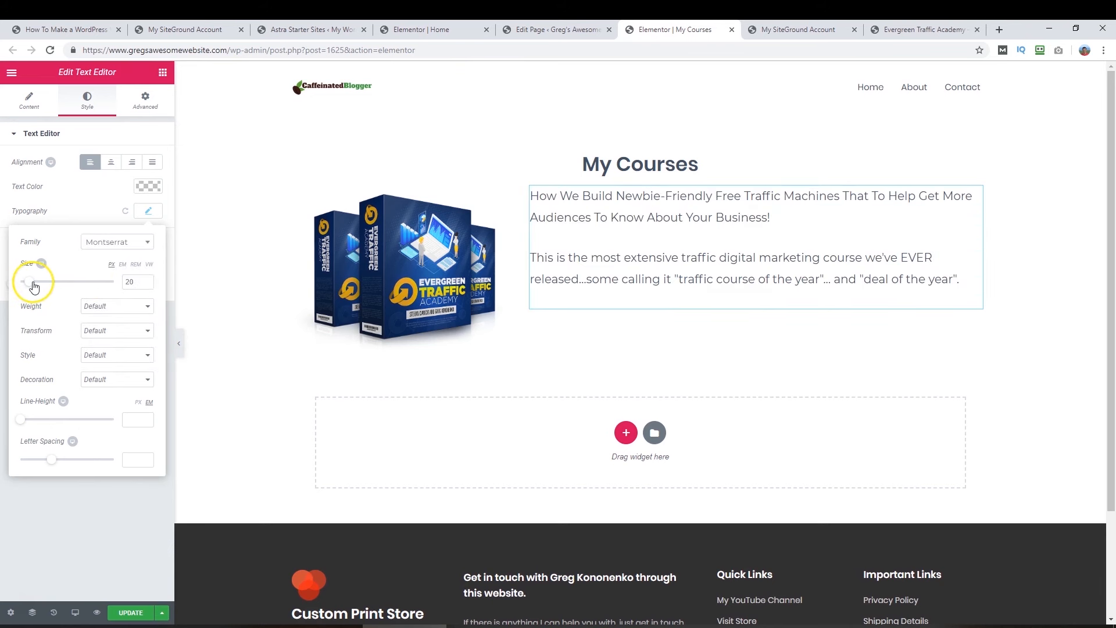
{"action": "left_click", "coordinate": [114, 305]}
{"action": "left_click", "coordinate": [108, 473]}
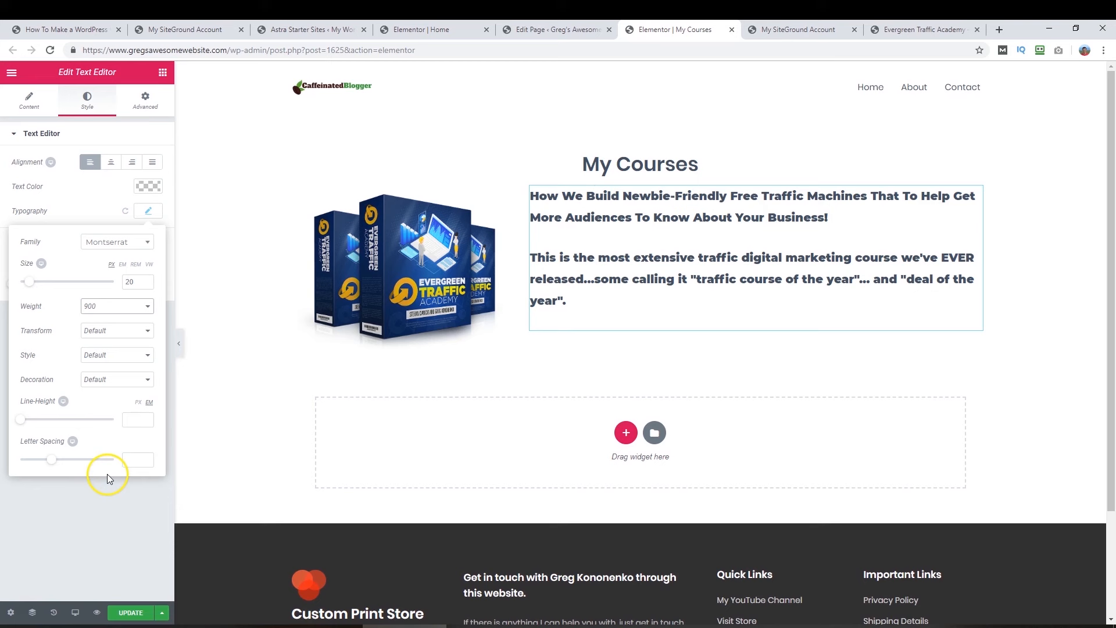
{"action": "left_click", "coordinate": [116, 306]}
{"action": "left_click", "coordinate": [112, 416]}
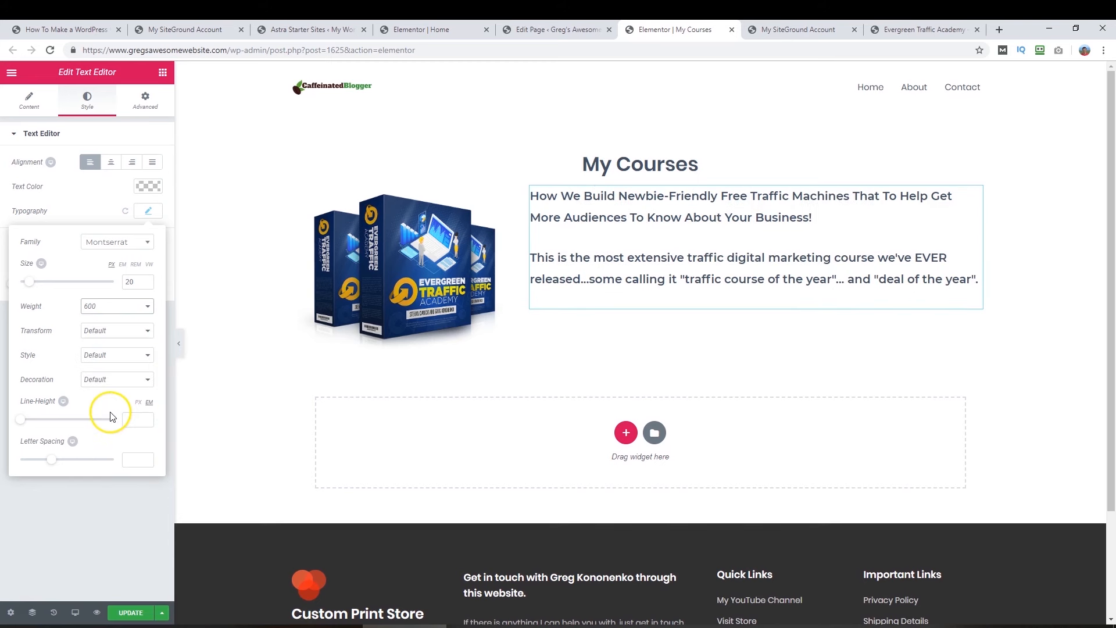
{"action": "left_click", "coordinate": [626, 432]}
{"action": "scroll", "coordinate": [765, 436], "scroll_direction": "down", "scroll_amount": 3}
{"action": "scroll", "coordinate": [924, 245], "scroll_direction": "up", "scroll_amount": 3}
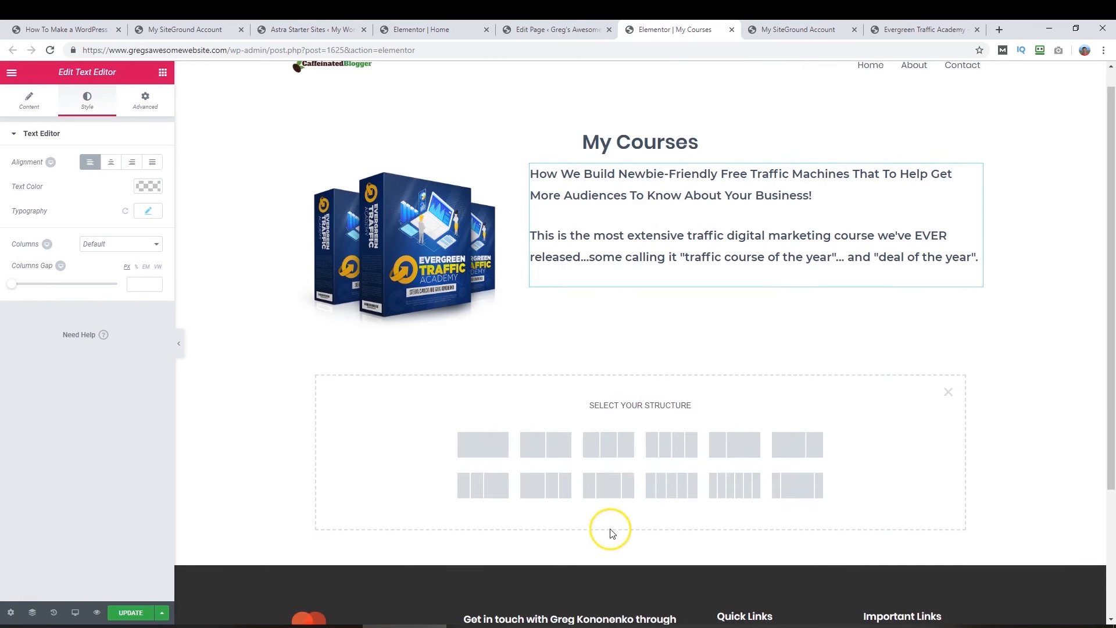
{"action": "scroll", "coordinate": [611, 534], "scroll_direction": "up", "scroll_amount": 1}
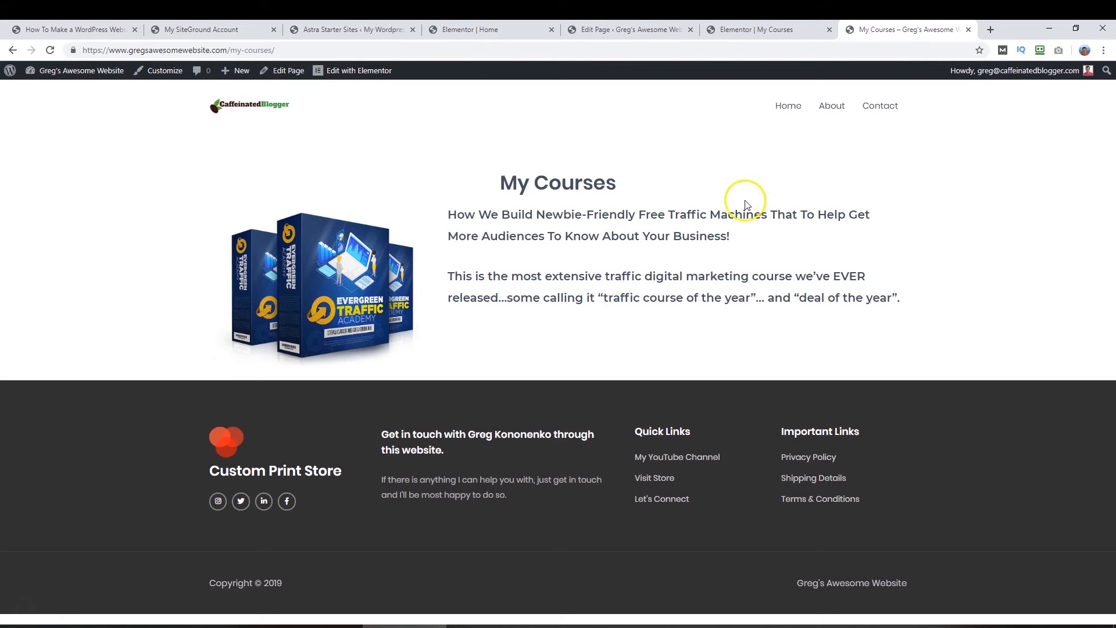
- Go to the WordPress dashboard's menu management, search the pages for "courses" and add My Courses to the Main Menu
{"action": "mouse_move", "coordinate": [90, 71]}
{"action": "left_click", "coordinate": [56, 93]}
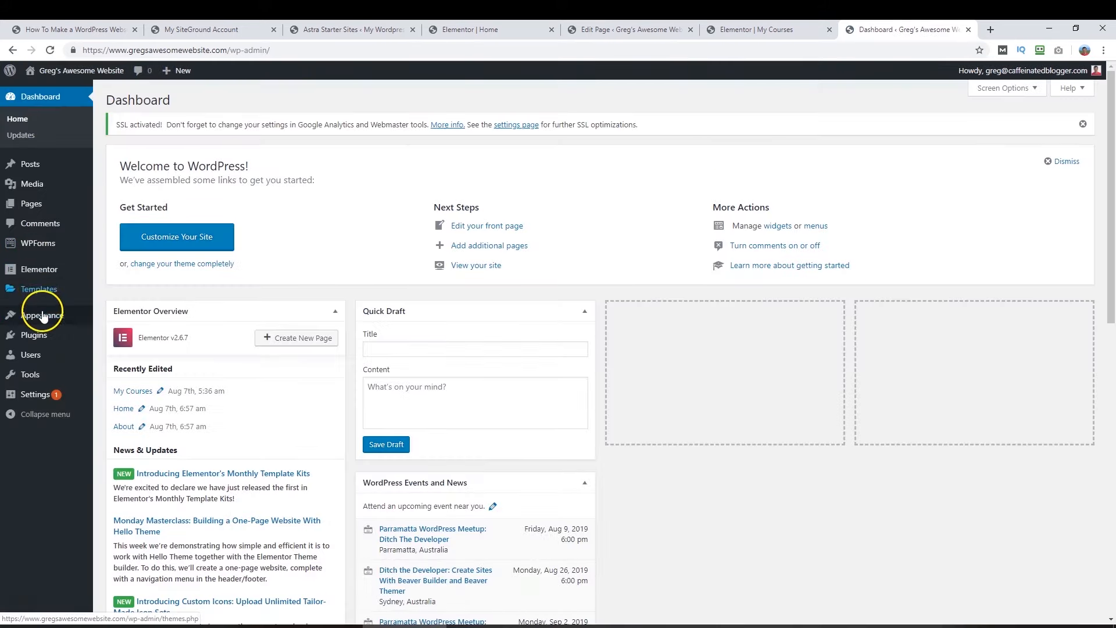
{"action": "mouse_move", "coordinate": [73, 313]}
{"action": "left_click", "coordinate": [129, 365]}
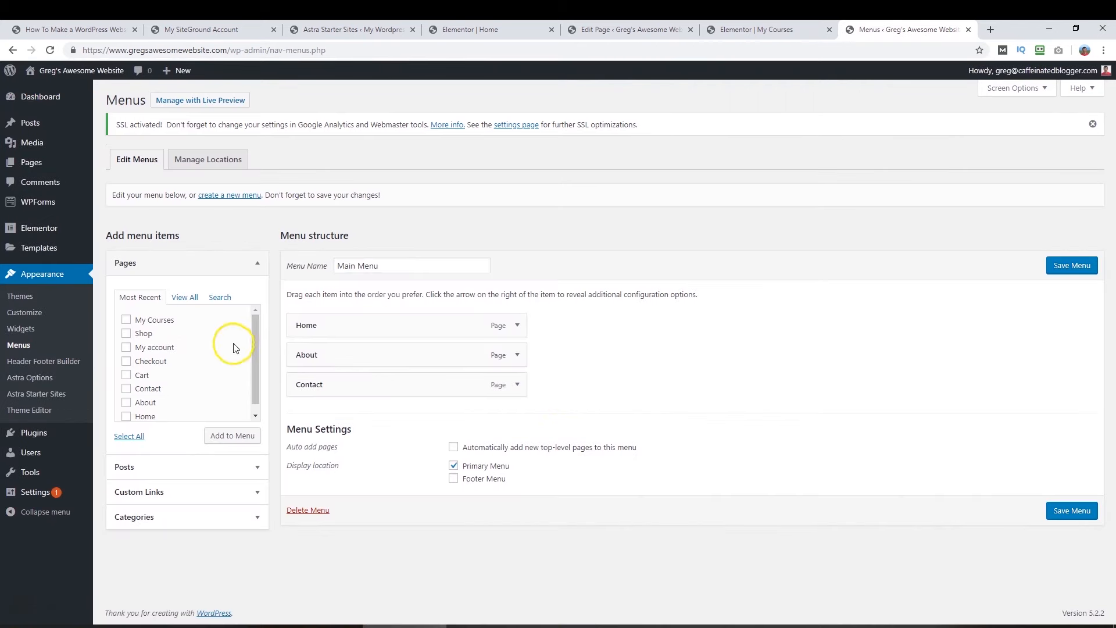
{"action": "left_click", "coordinate": [192, 302]}
{"action": "left_click", "coordinate": [221, 297]}
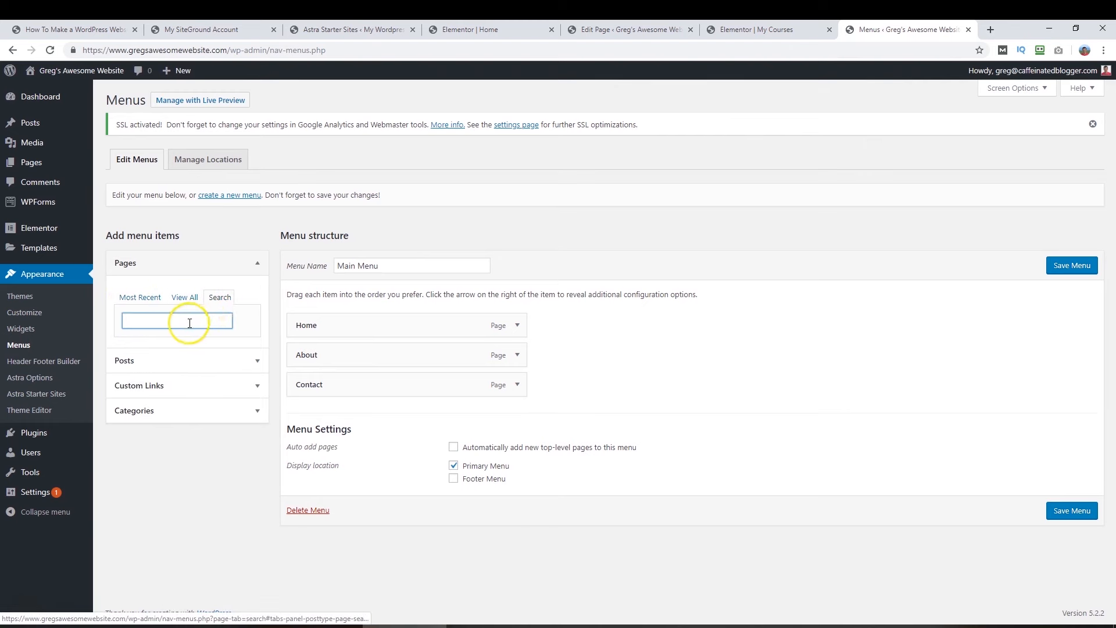
{"action": "type", "text": "courses"}
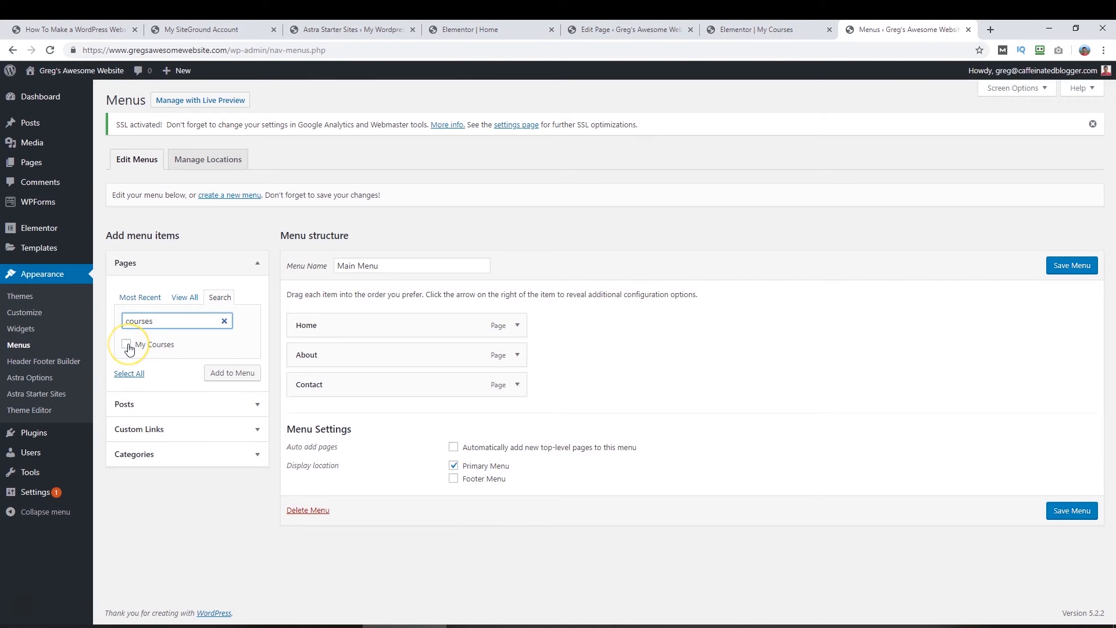
{"action": "left_click", "coordinate": [226, 373]}
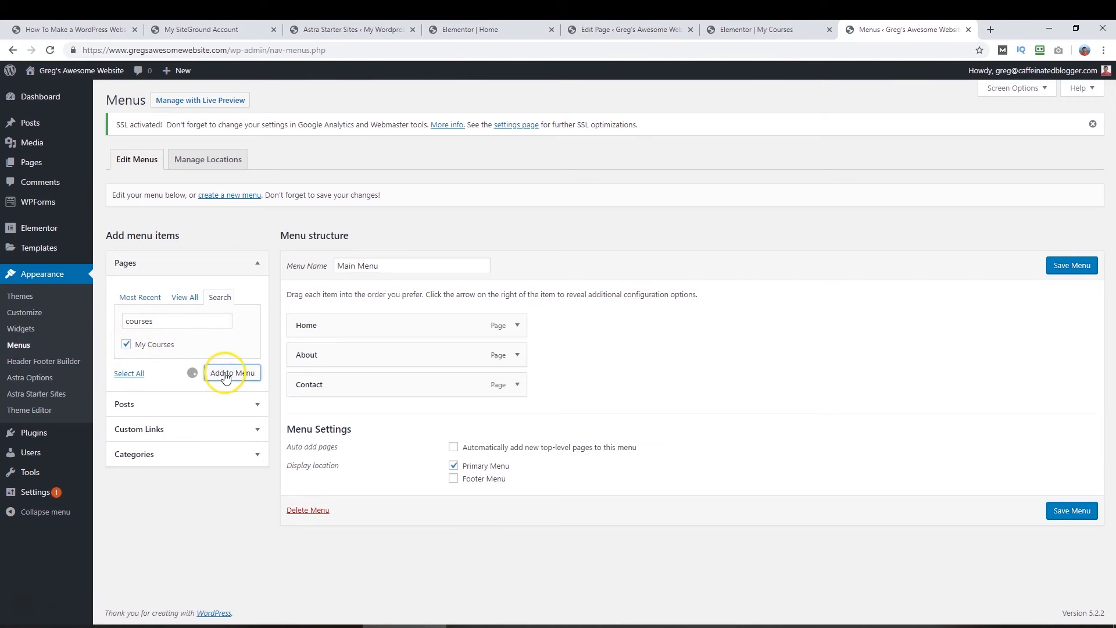
- Move the My Courses item between Home and About in the Main Menu and save the menu
{"action": "mouse_move", "coordinate": [317, 418]}
{"action": "left_mouse_down"}
{"action": "mouse_move", "coordinate": [324, 349]}
{"action": "mouse_move", "coordinate": [321, 417]}
{"action": "left_mouse_up"}
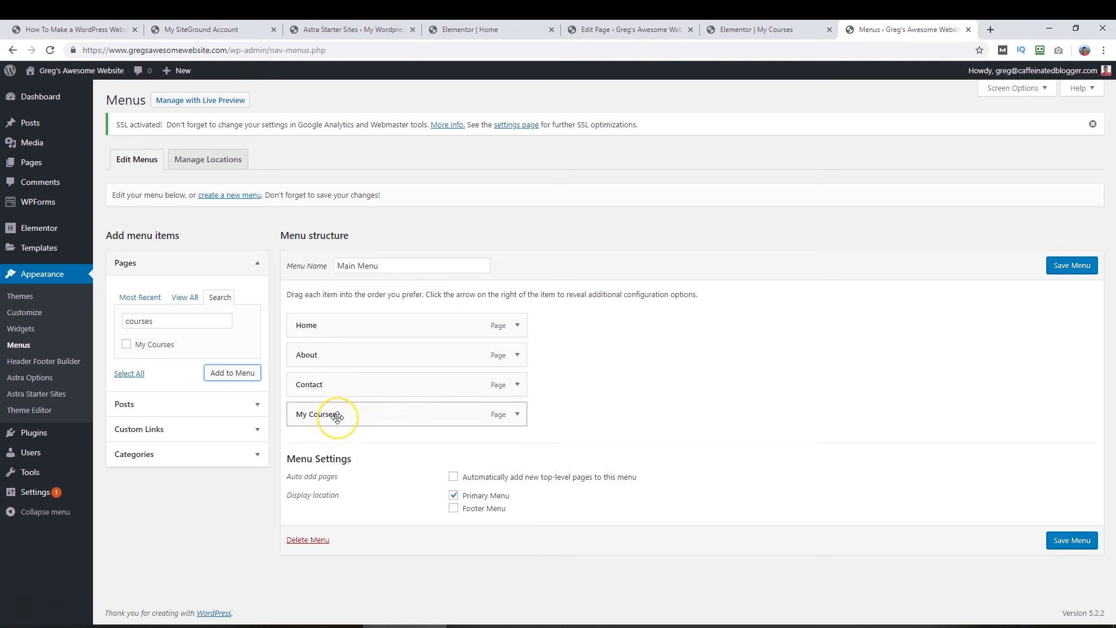
{"action": "left_click_drag", "start_coordinate": [337, 418], "coordinate": [331, 354]}
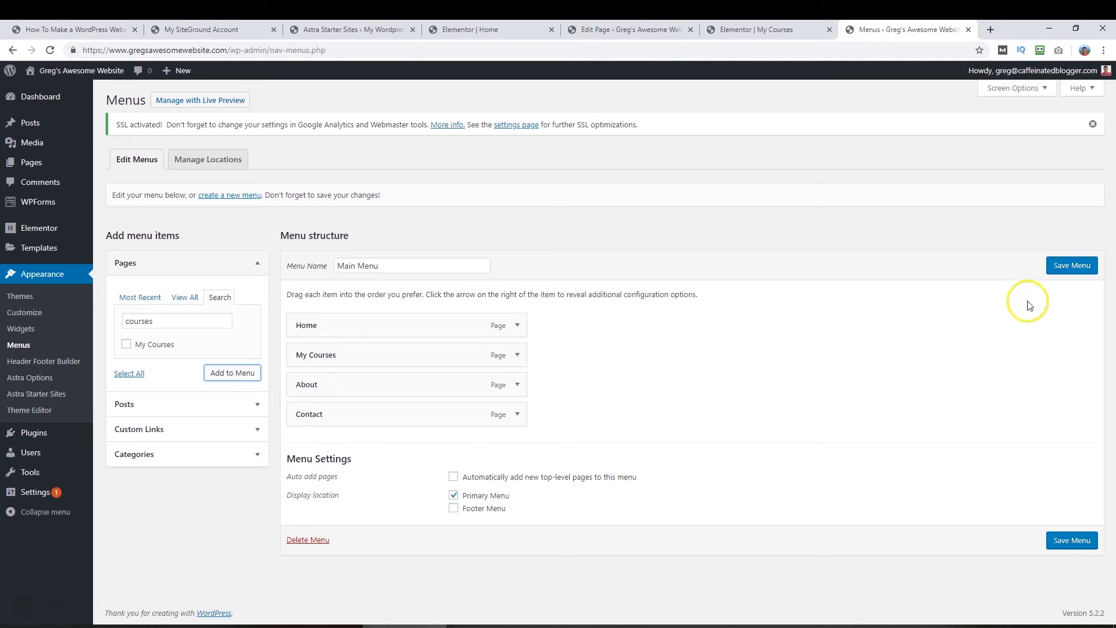
{"action": "left_click", "coordinate": [1073, 270]}
- Visit the live site and open the My Courses page from its navigation menu
{"action": "mouse_move", "coordinate": [65, 78]}
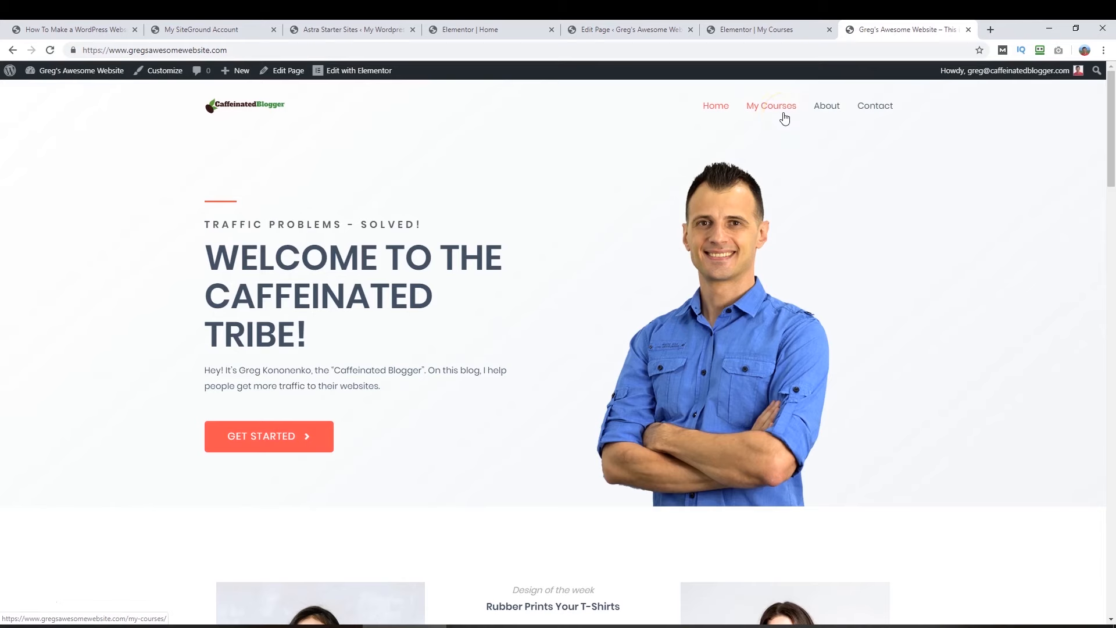
{"action": "left_click", "coordinate": [765, 114]}
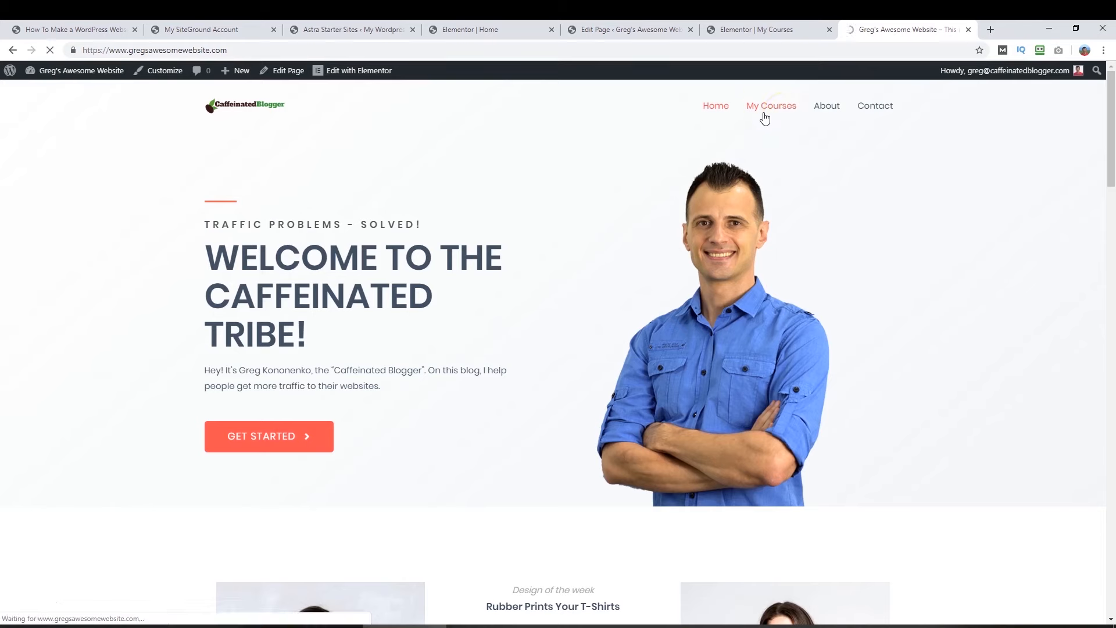